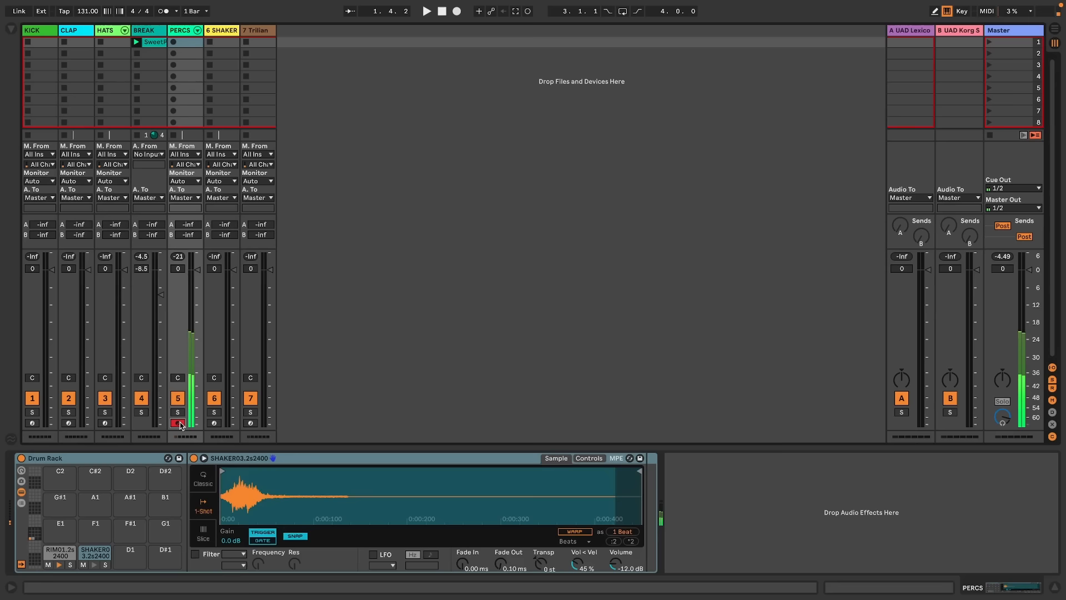
Record-arm the shaker and Trilian tracks in turn to audition their sounds
click(215, 423)
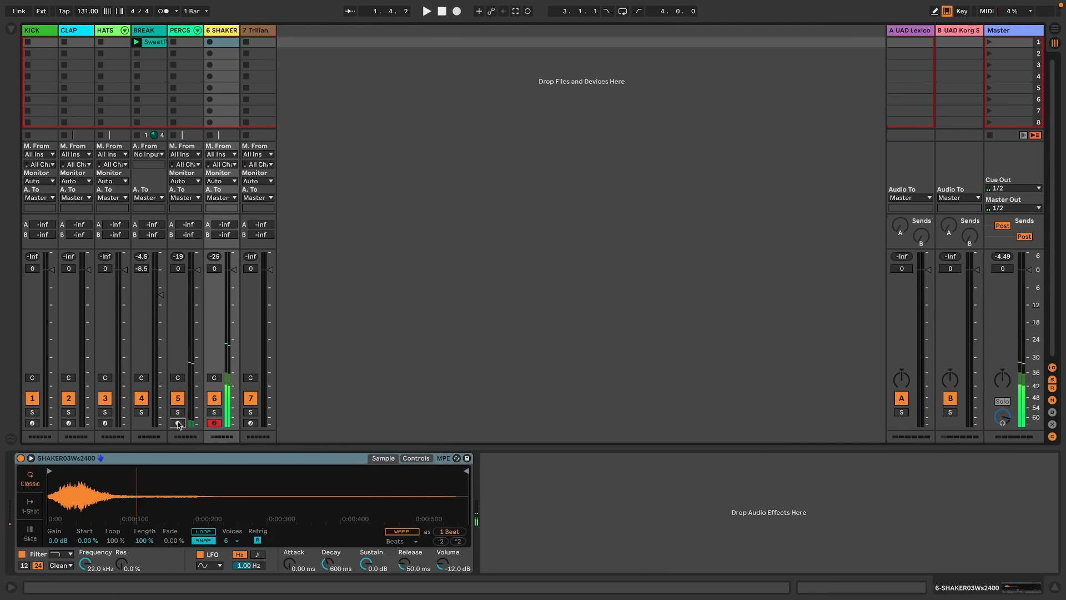
click(251, 424)
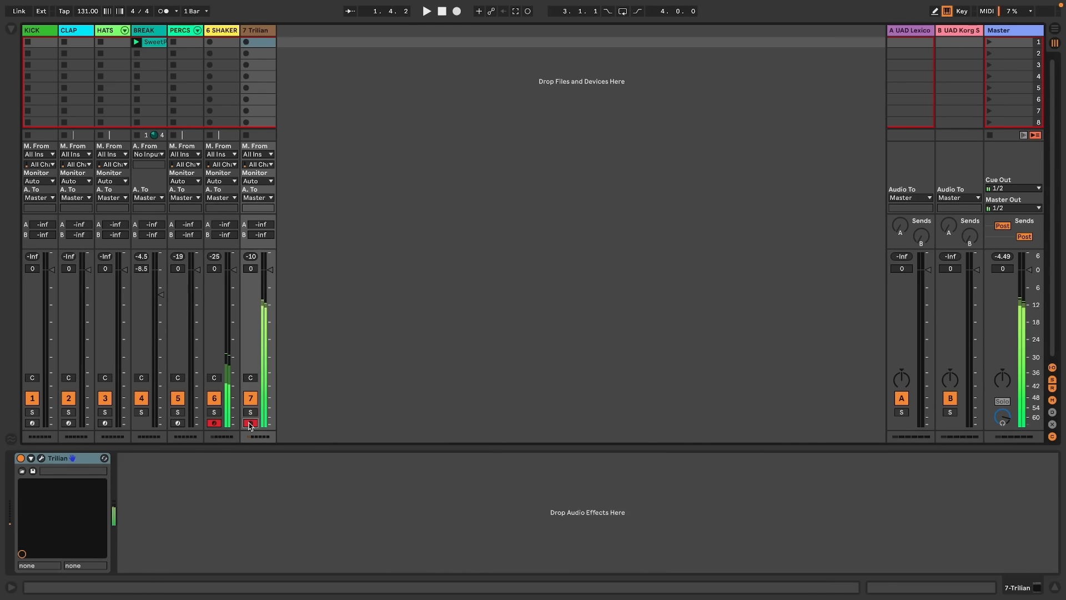
click(220, 424)
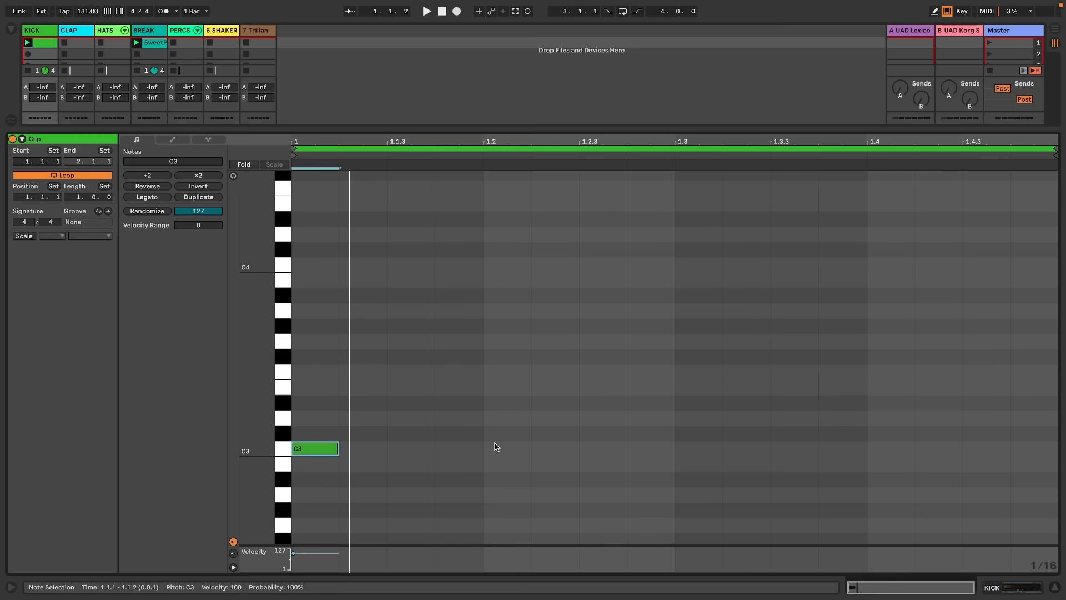
Add C3 kick notes on beats 1.2, 1.3 and 1.4 to complete a four-on-the-floor bar
double_click(496, 447)
key(ctrl+d)
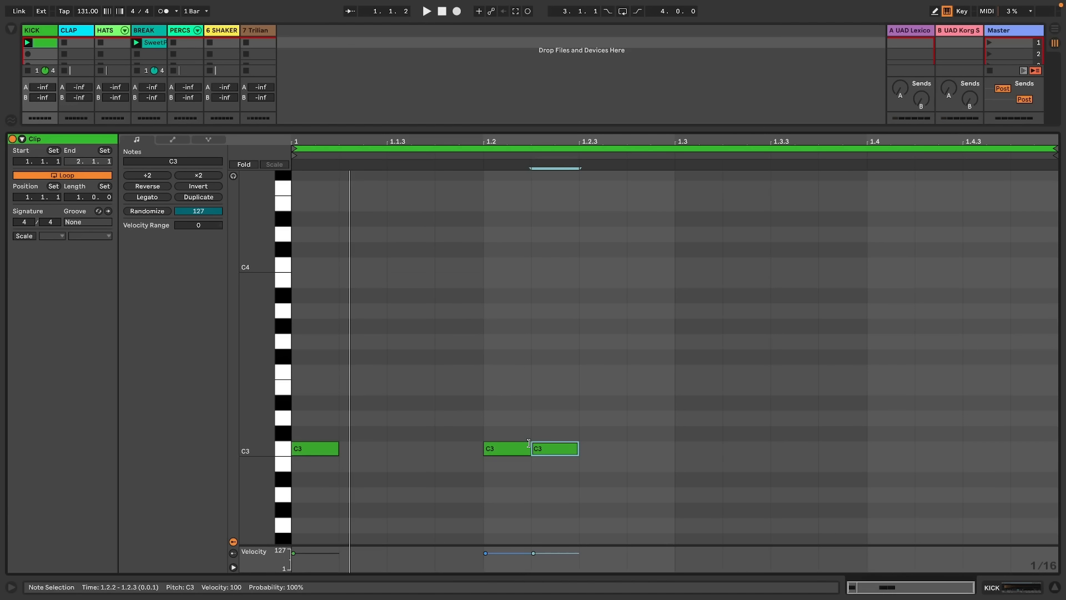
key(Right)
key(Right)
key(Right)
key(ctrl+d)
key(Right)
key(Right)
key(Right)
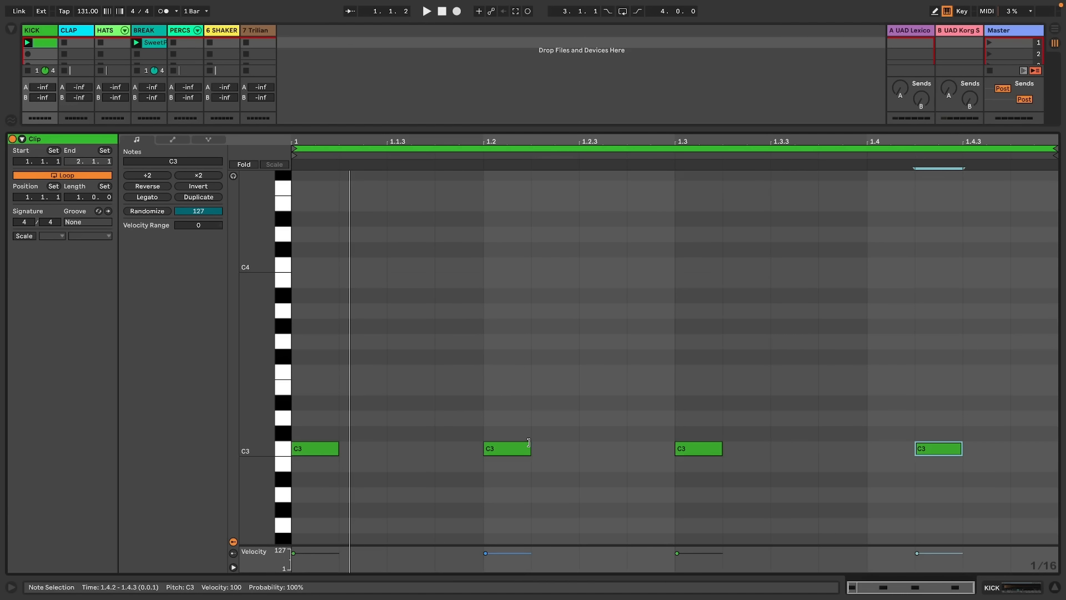
key(Left)
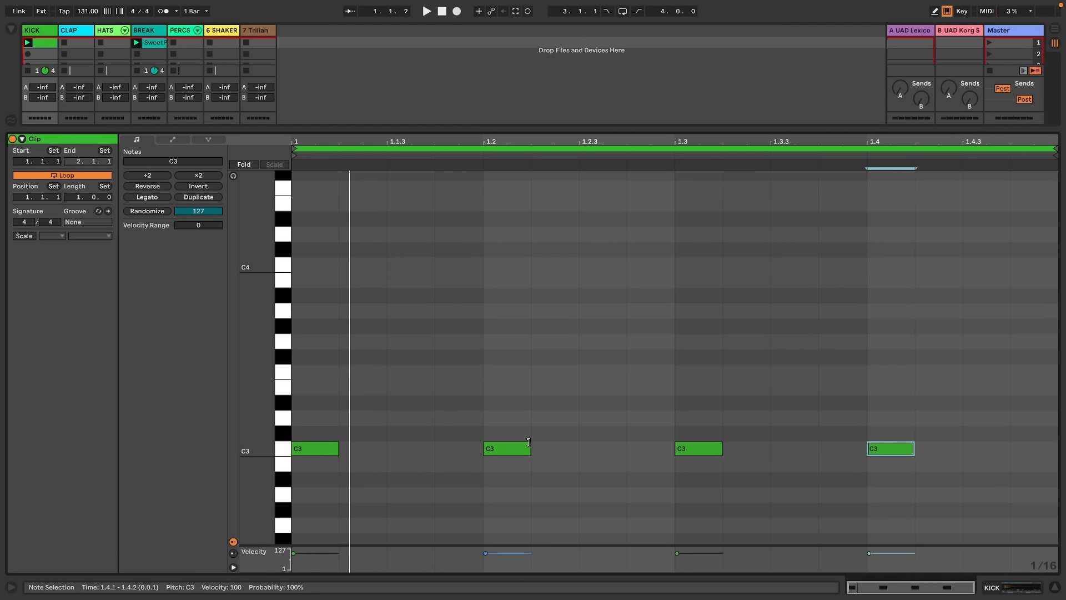
Double the kick clip to two bars and add soft kicks at velocity 48 on 2.4.2 and 2.4.3
click(205, 202)
double_click(1022, 449)
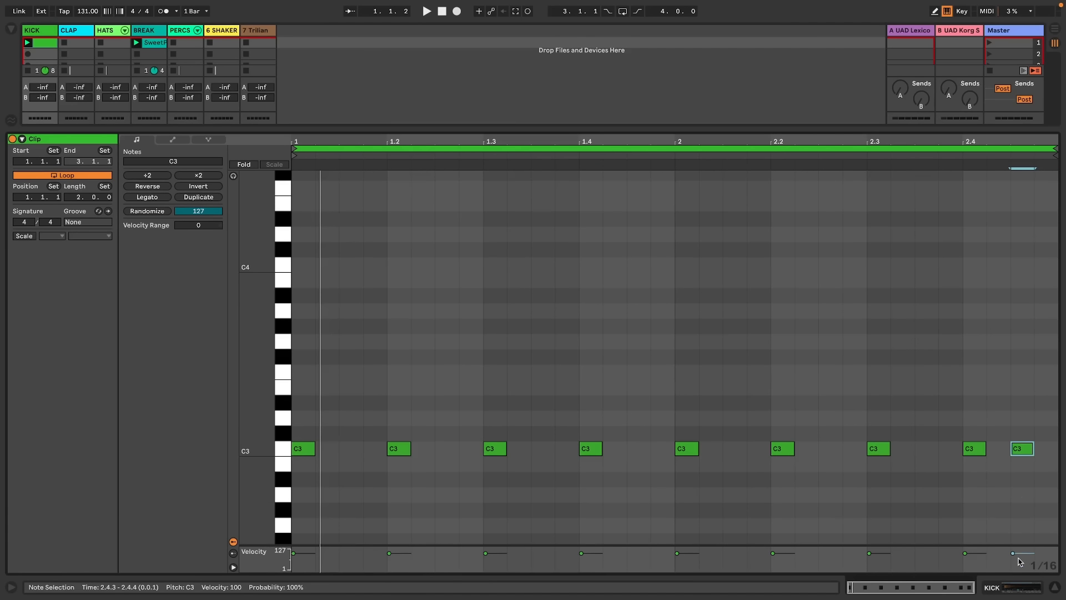
key(ctrl+d)
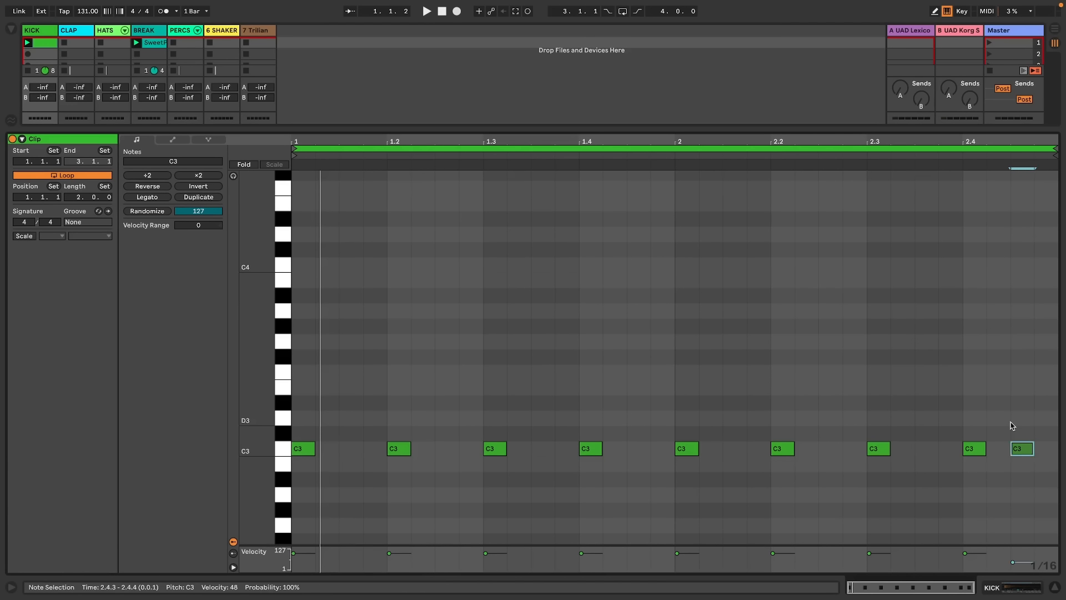
Double the kick clip to four bars and copy a soft kick to 4.3.3
click(208, 198)
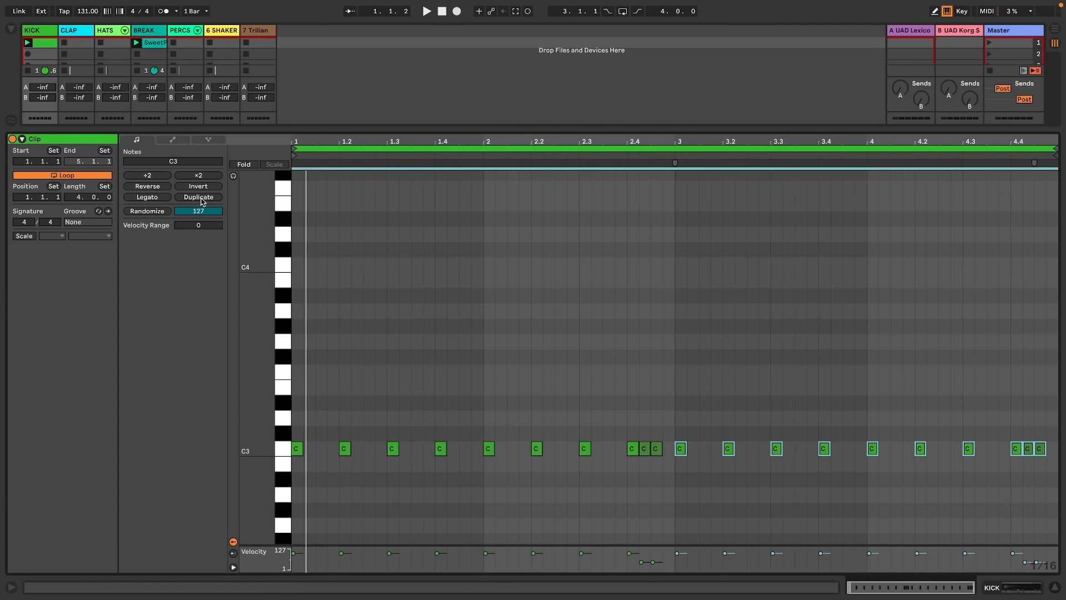
click(969, 404)
click(1029, 451)
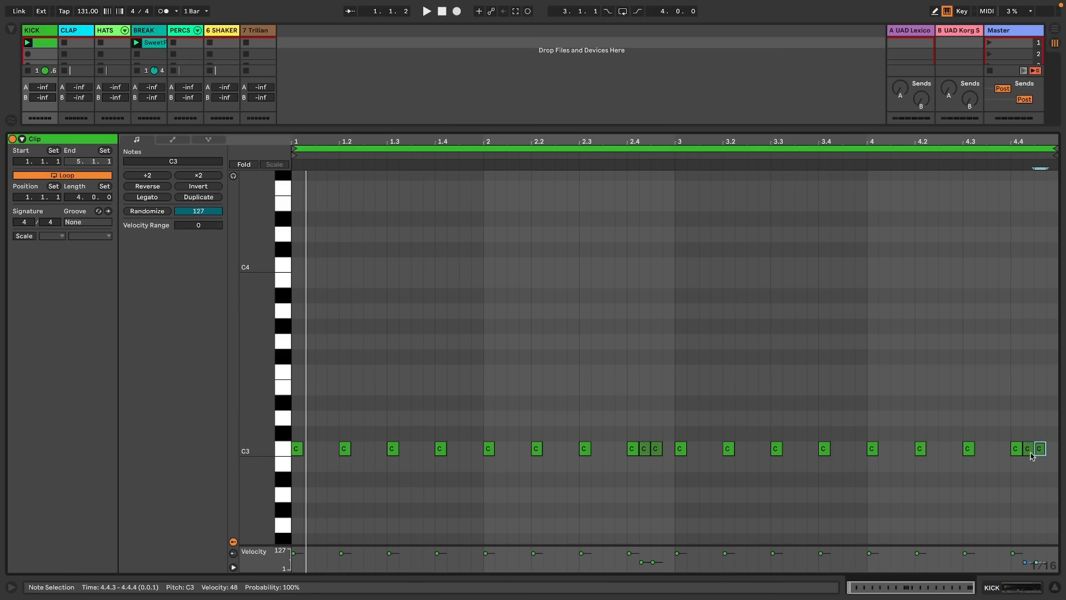
drag(1004, 449, 993, 449)
Play the kick with the break, show the full mixer, and mute the PERCS track
key(space)
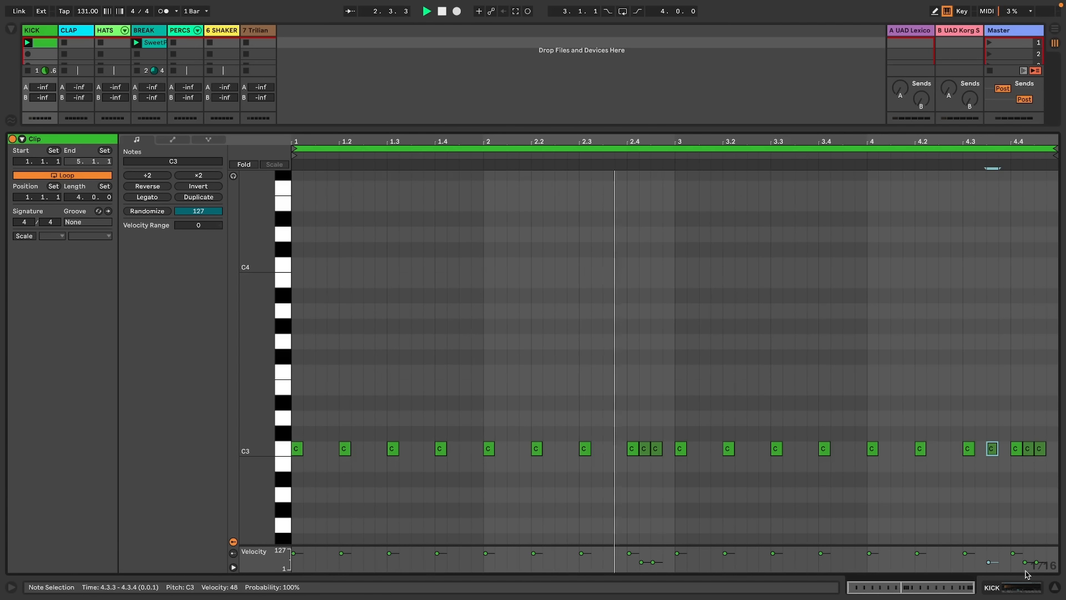
click(1054, 587)
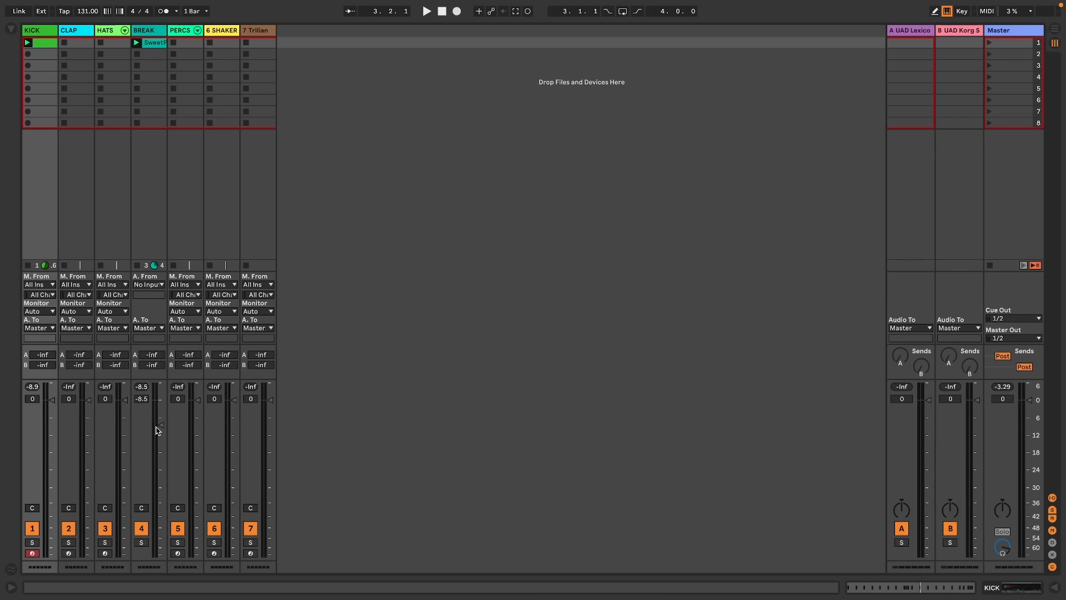
click(178, 529)
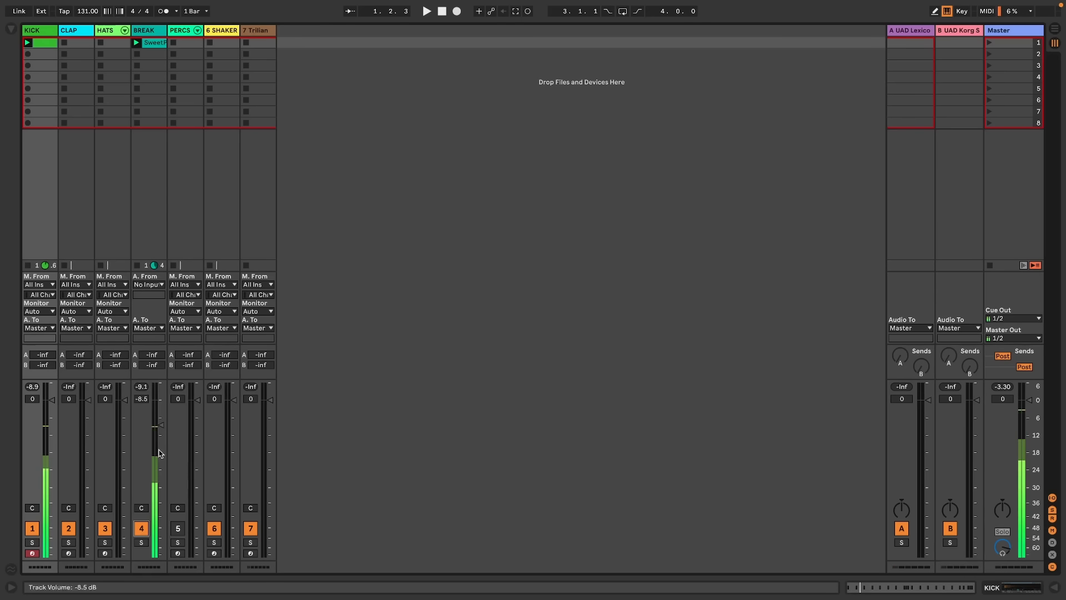
Create a one-bar clip on the CLAP track with B2 notes on beats 1.2 and 1.4
double_click(76, 48)
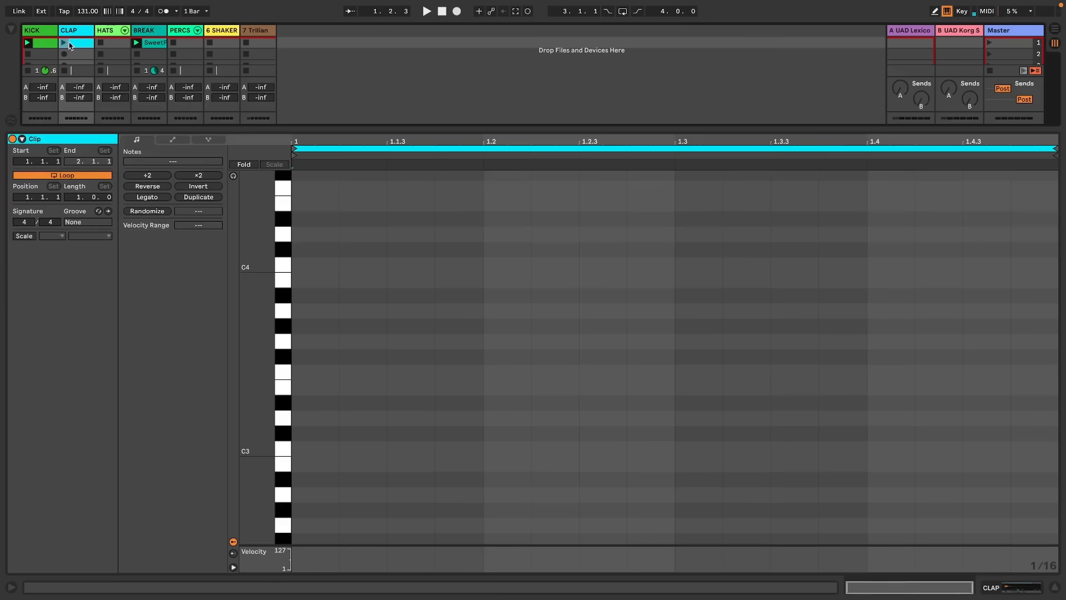
click(515, 461)
double_click(515, 461)
key(ctrl+d)
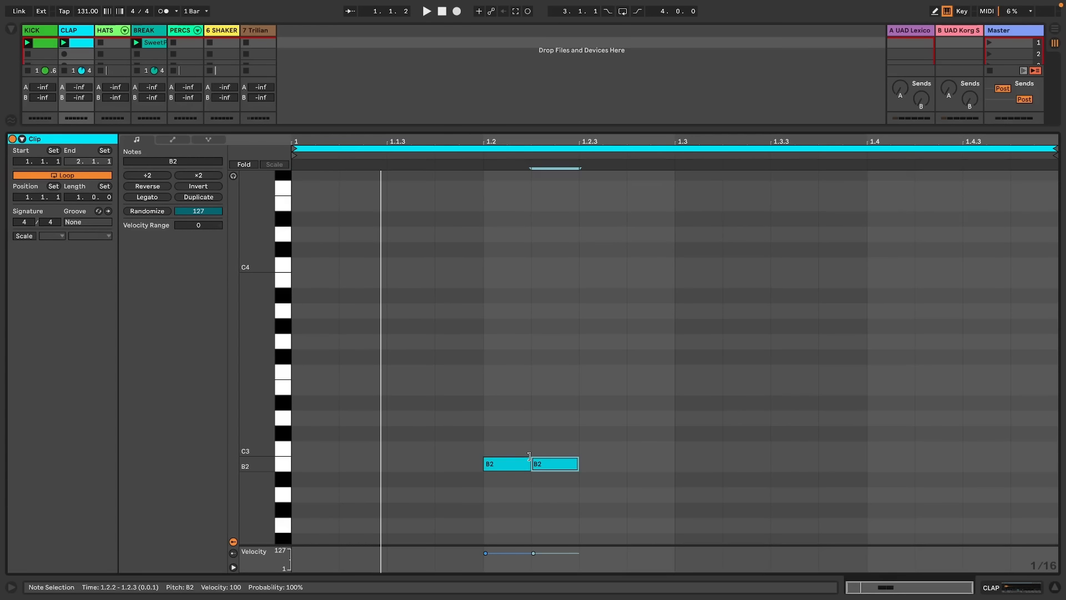
key(Right)
key(Right)
key(Right)
key(Right)
key(Right)
key(Right)
key(Right)
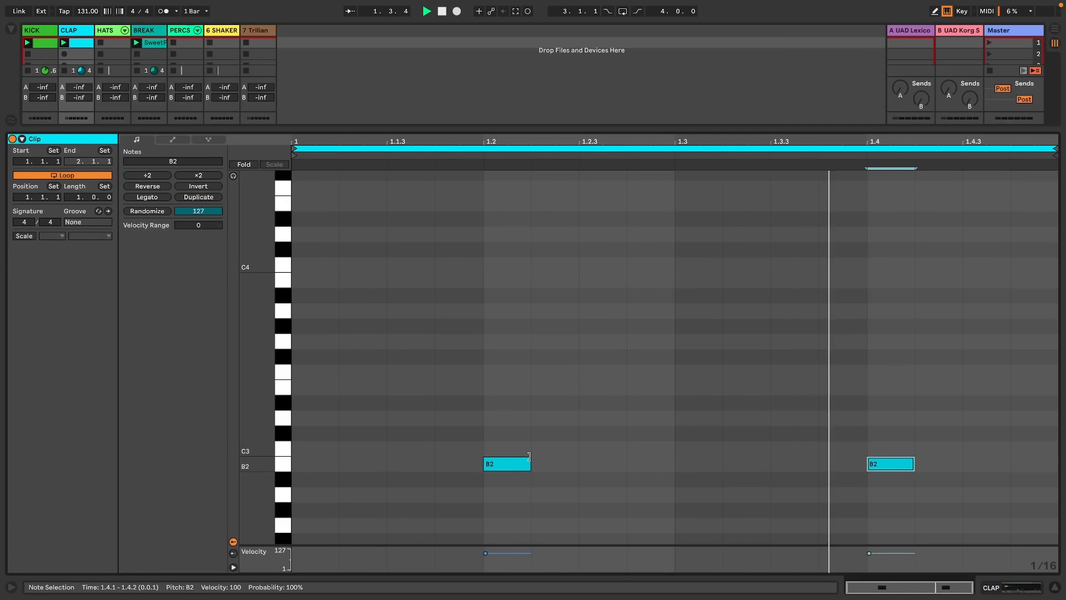
Set the clap sampler's release to 1.18 s and lower the BREAK track volume to -9.8 dB
click(995, 588)
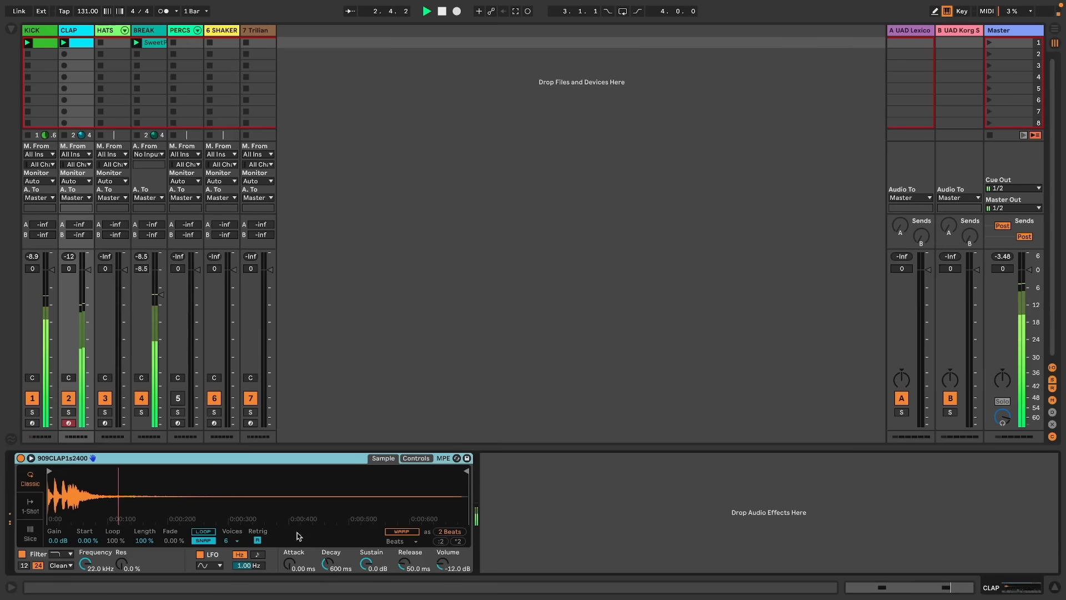
drag(428, 578, 428, 522)
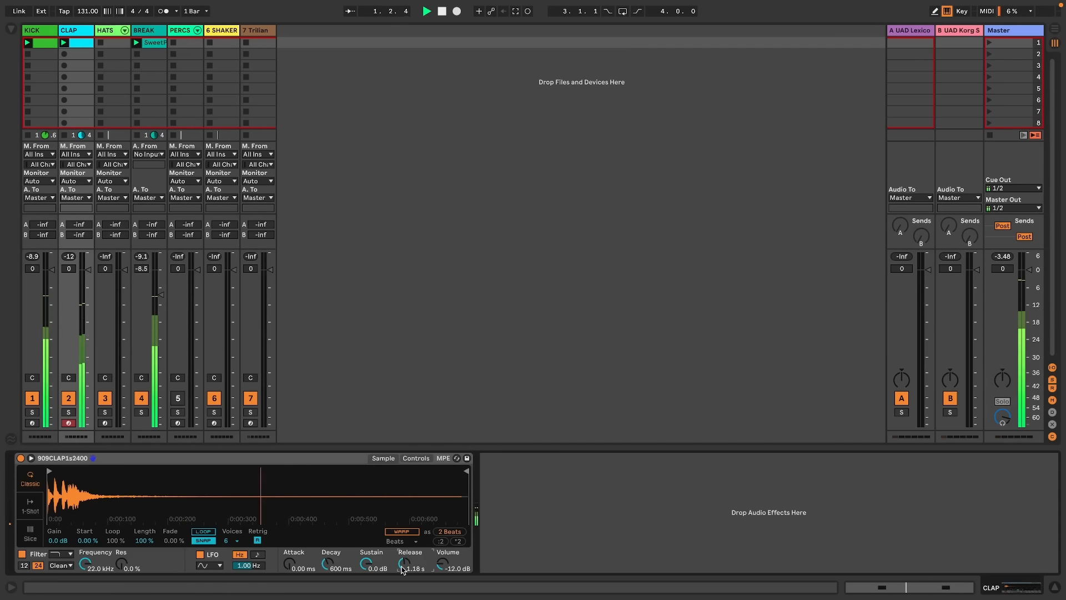
mouse_move(154, 311)
mouse_down()
mouse_move(154, 334)
mouse_move(154, 315)
mouse_up()
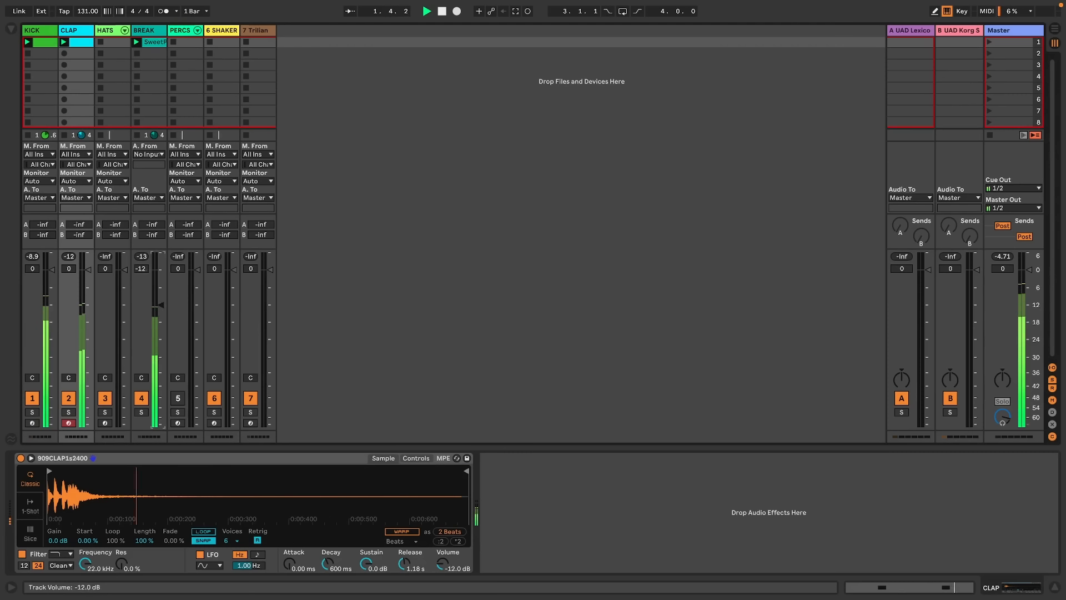
key(space)
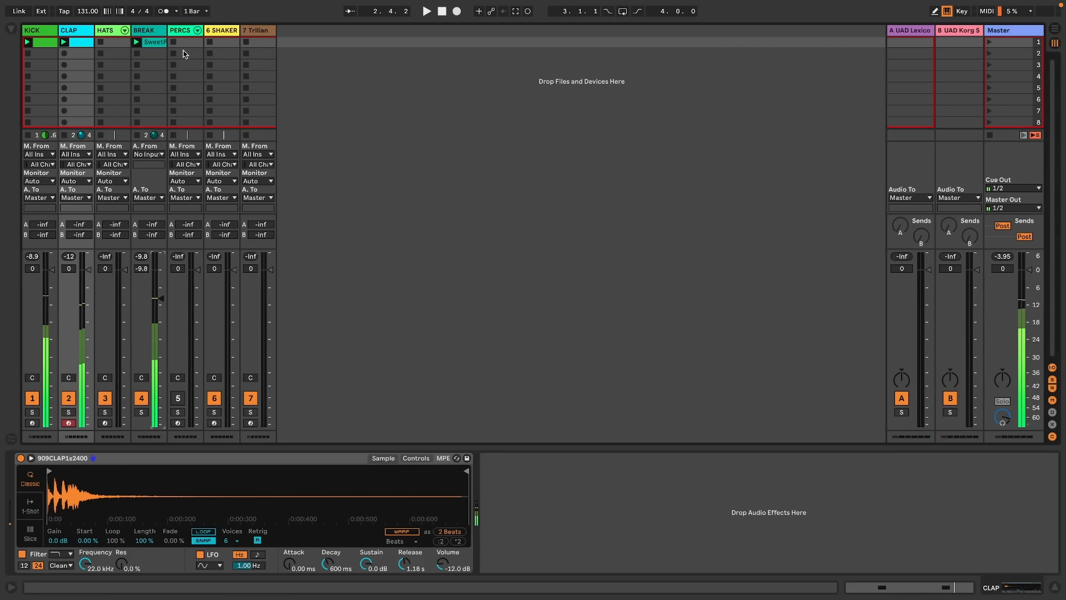
Create a one-bar clip on the PERCS track with RIM01 hits at 1.1.3, 1.2.2 and just after 1.3
click(188, 45)
double_click(188, 46)
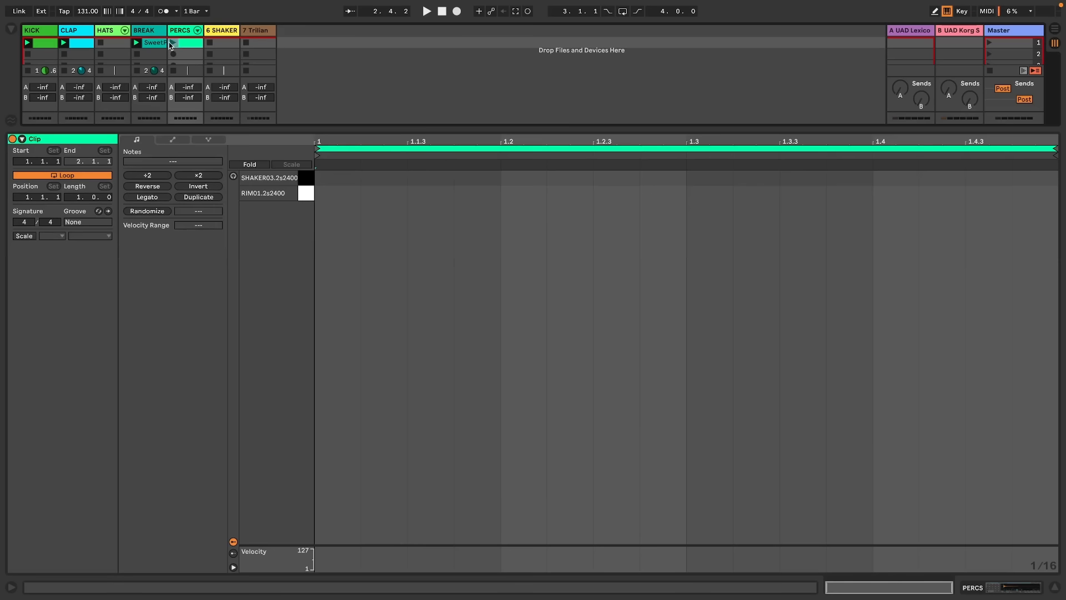
double_click(453, 192)
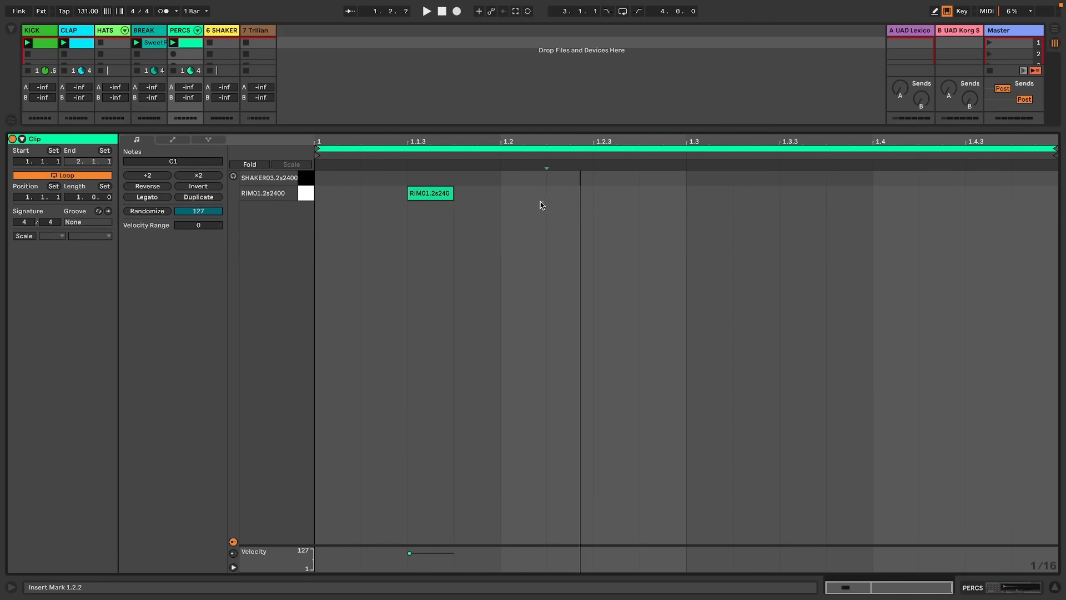
key(ctrl+d)
key(ctrl+d)
key(space)
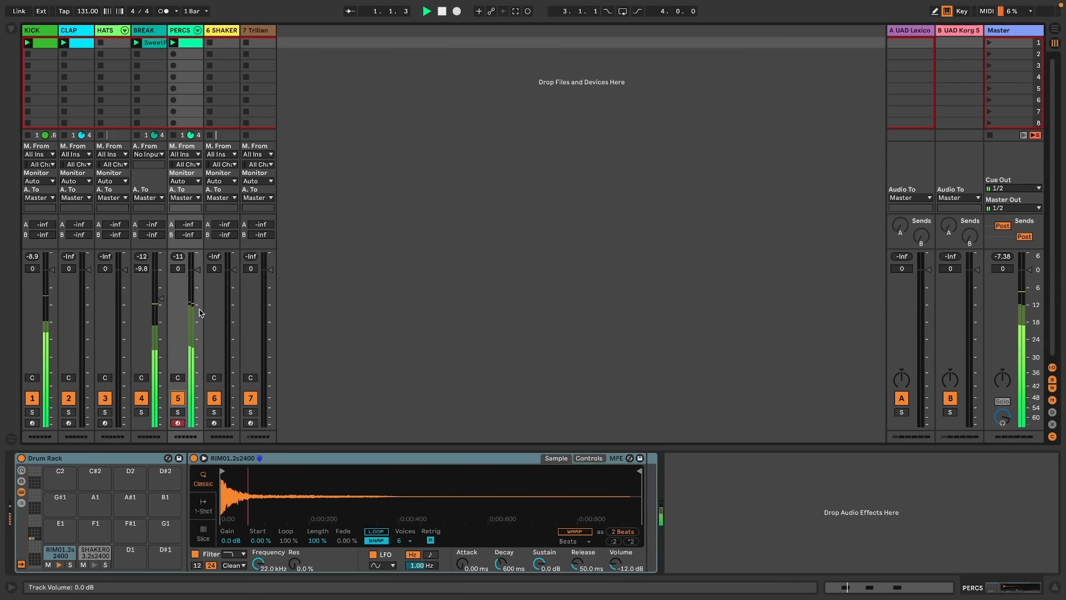
Set the PERCS track volume to -3.4 dB and move the third rim hit onto beat 1.3
drag(200, 313, 200, 324)
key(space)
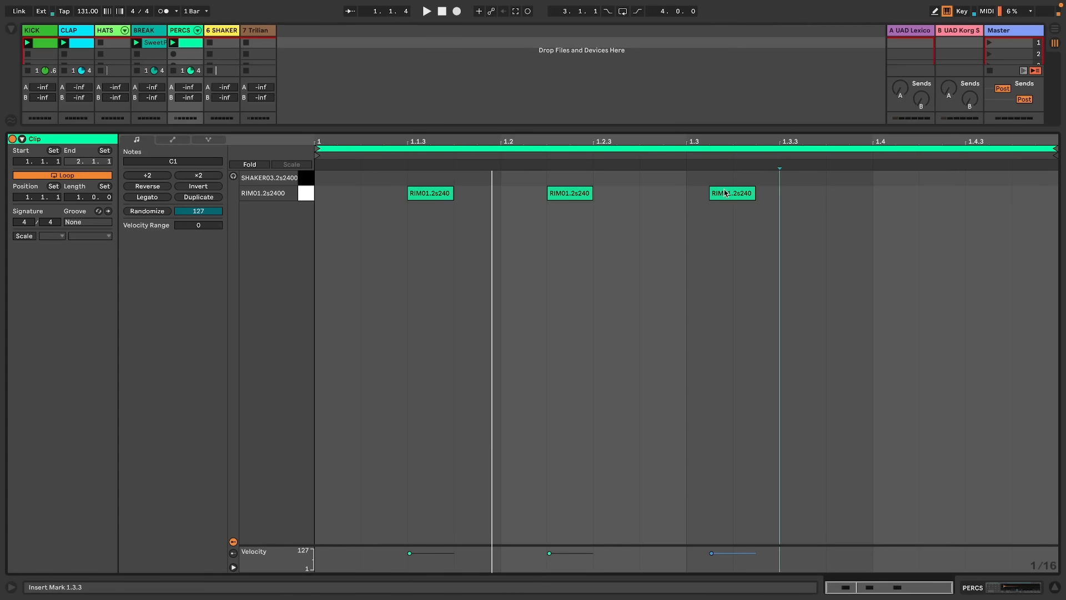
click(698, 193)
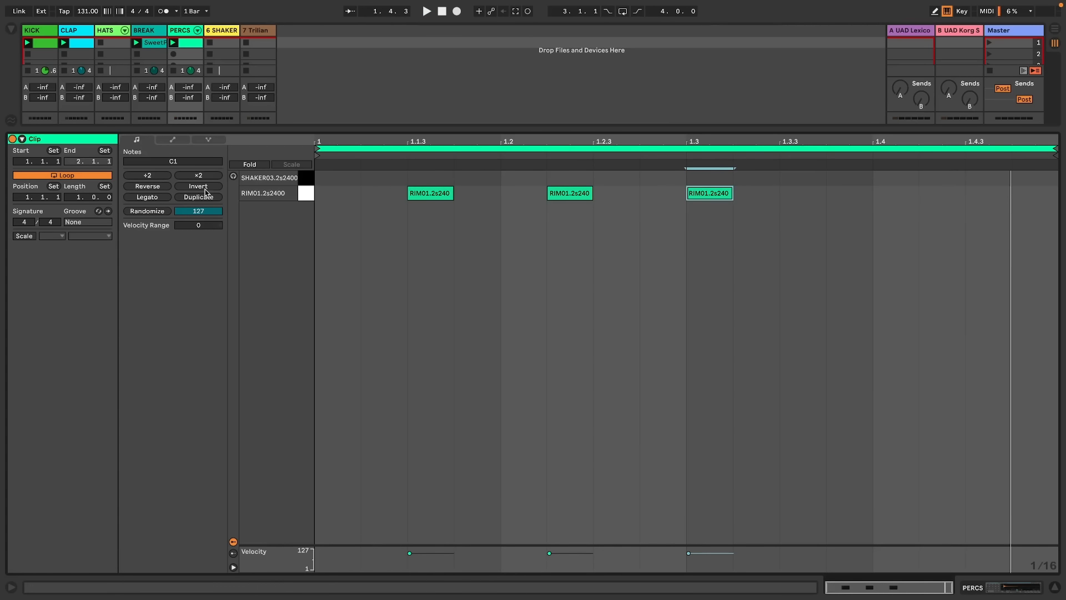
Double the percussion clip to two bars and add a rim hit at 2.3.4 and a SHAKER03 hit at 2.4.3
click(205, 196)
click(760, 215)
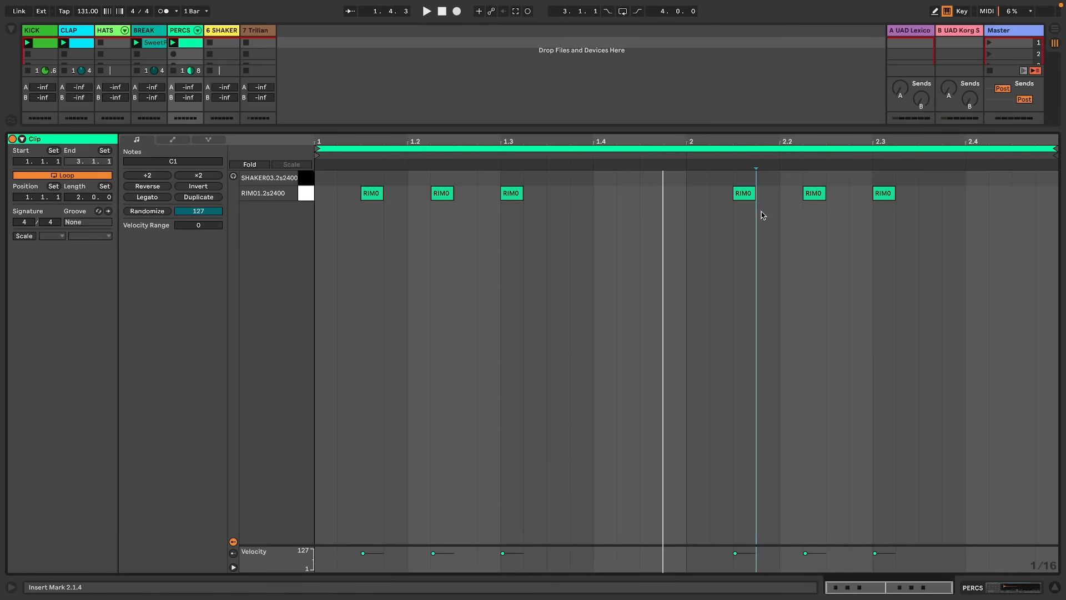
double_click(953, 193)
double_click(1023, 177)
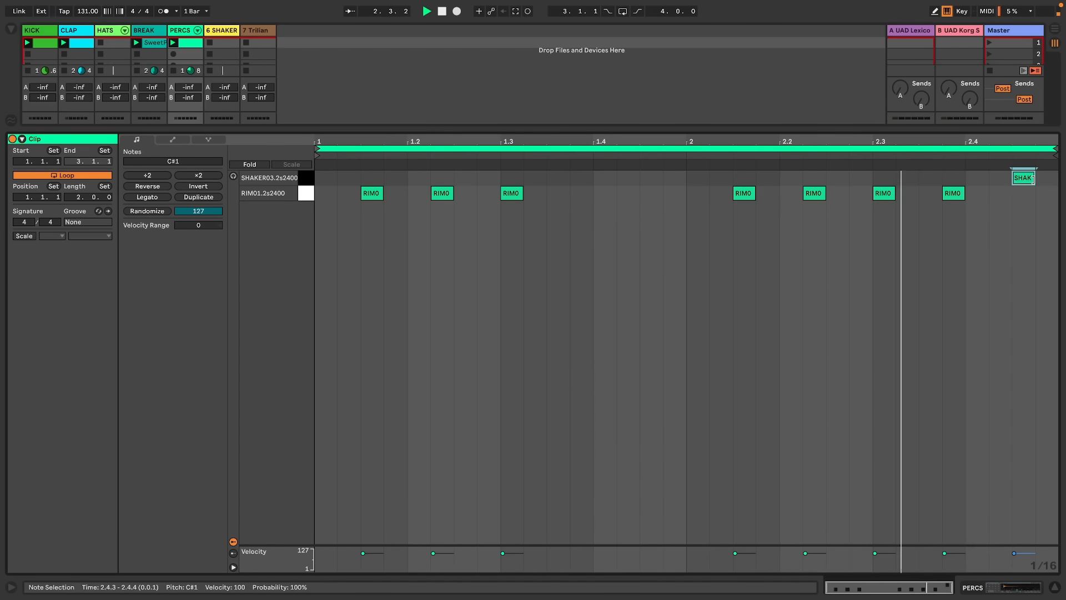
Unfold the PERCS rack's chains in the mixer and load Echo's Modulated Delay preset Broken Pipe onto the SHAKER03 chain
click(1055, 589)
click(197, 30)
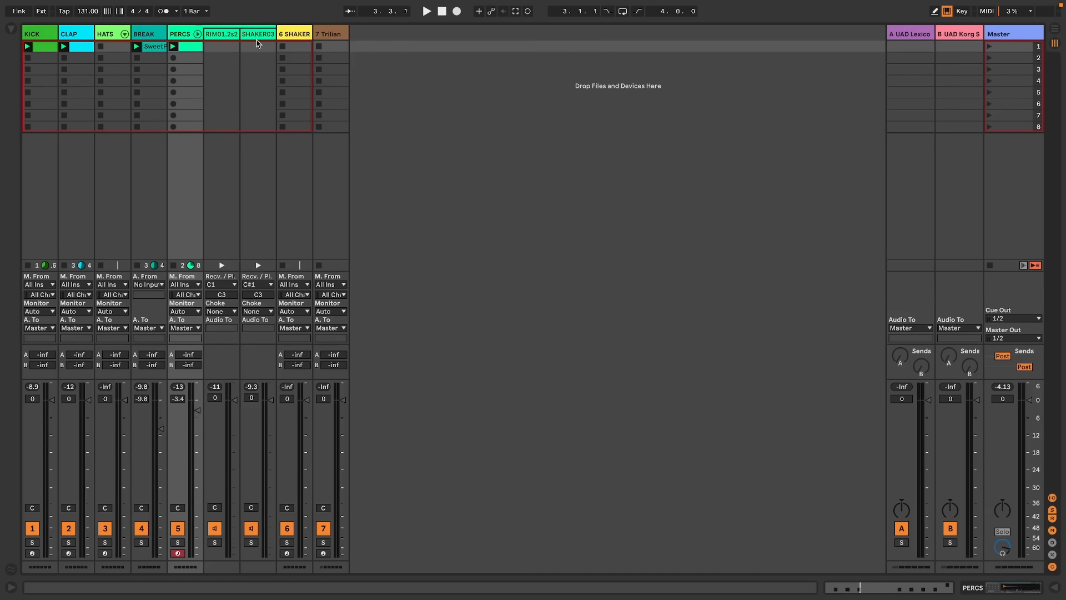
double_click(259, 35)
key(ctrl+f)
text(echo)
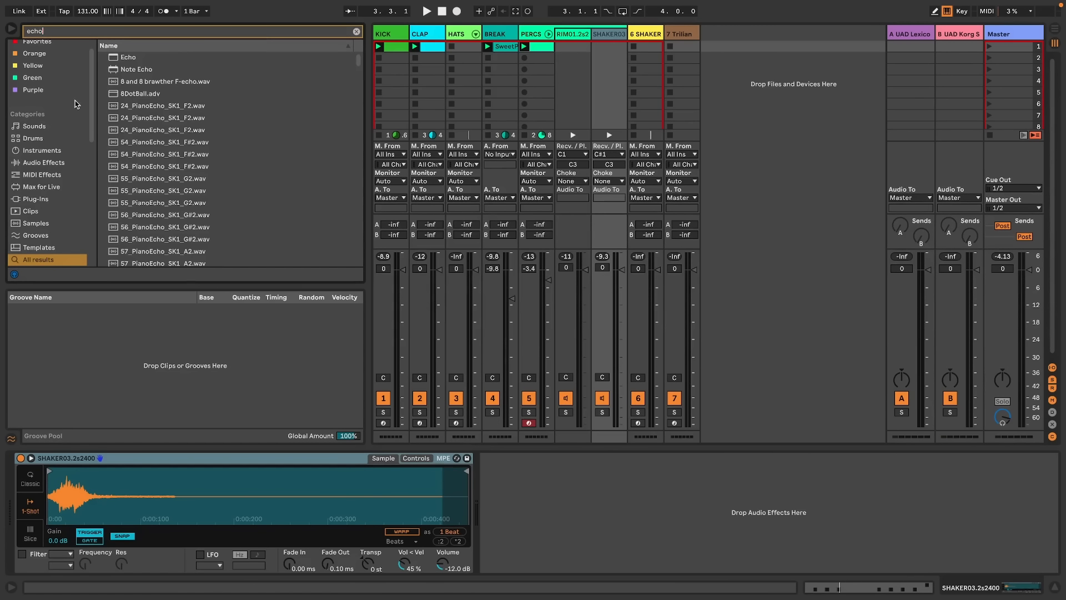
click(44, 162)
click(104, 69)
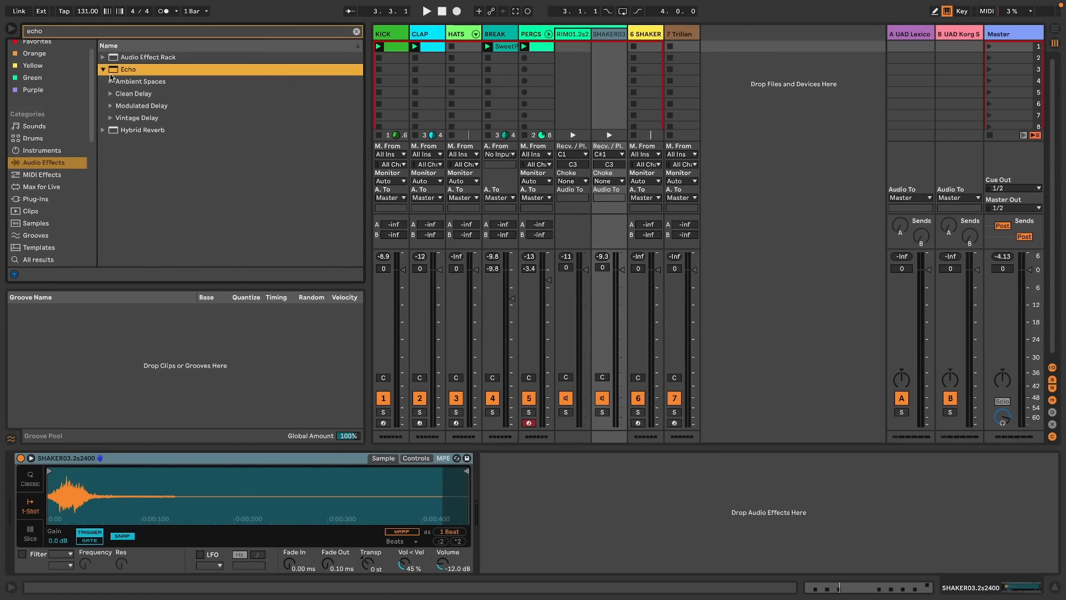
click(111, 106)
click(146, 141)
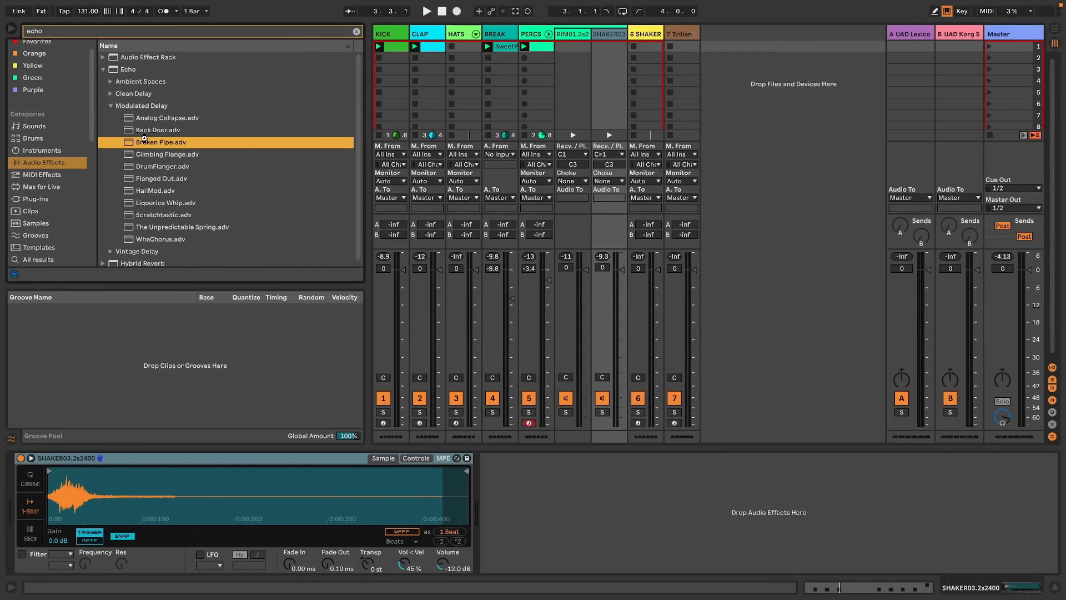
double_click(303, 137)
During playback, pan the shaker chain to 23R and the rim chain to 13L, and set the shaker volume to -8.0 dB
key(space)
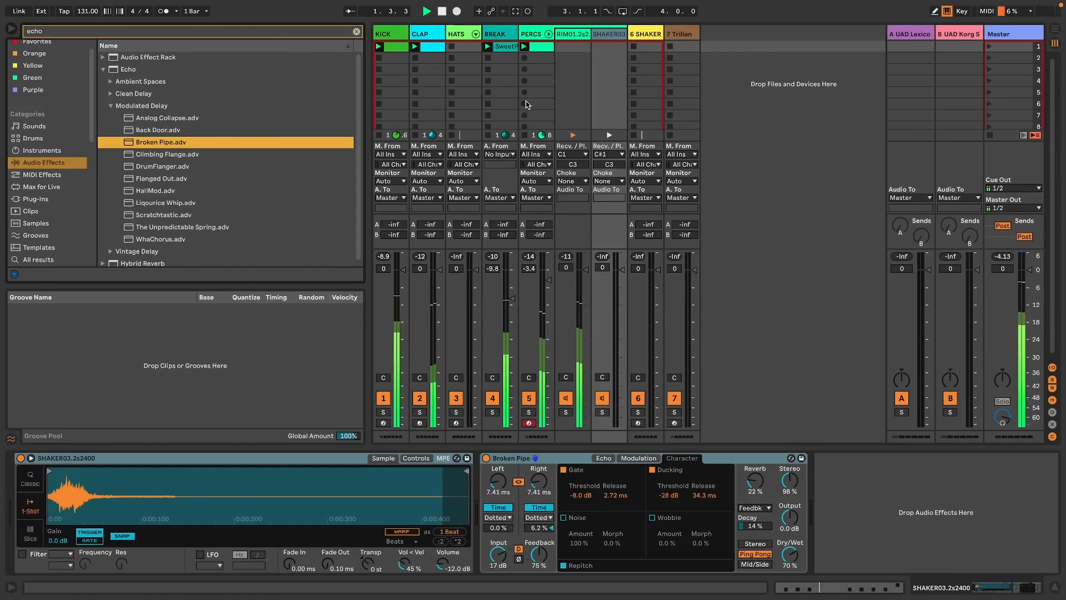
drag(602, 377, 566, 384)
drag(621, 269, 621, 278)
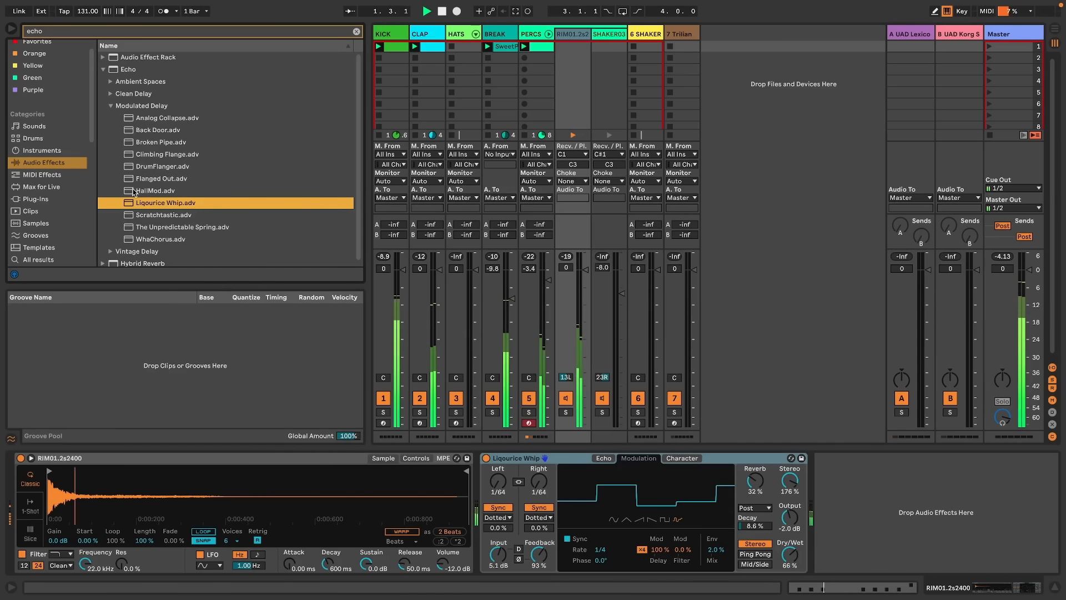
Solo the RIM01 chain and raise the Dry/Wet of its Liqourice Whip echo to 100 % during playback
key(space)
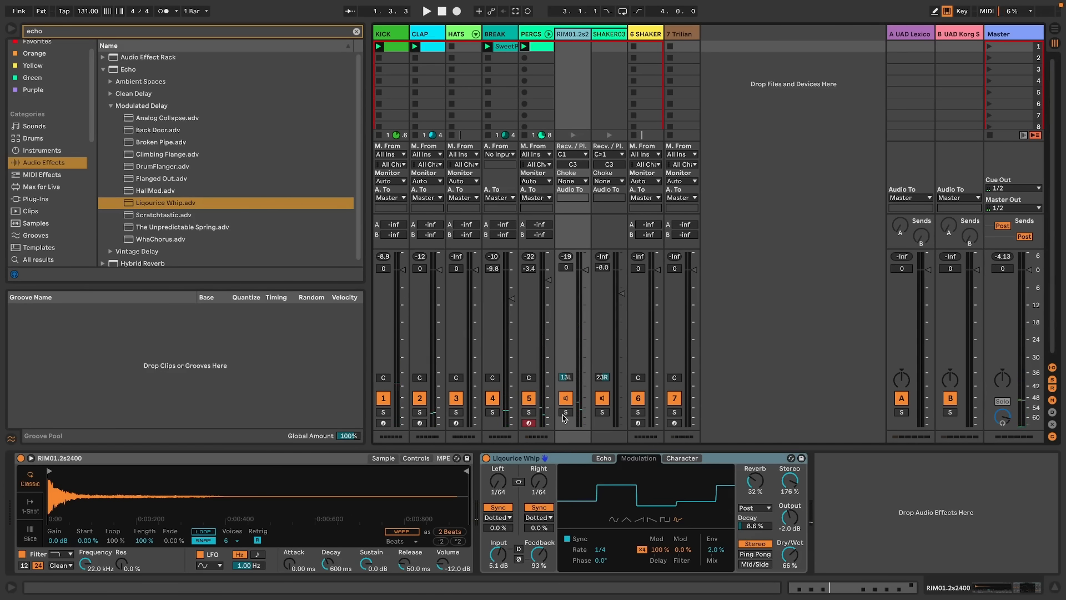
click(564, 413)
key(space)
drag(797, 564, 797, 541)
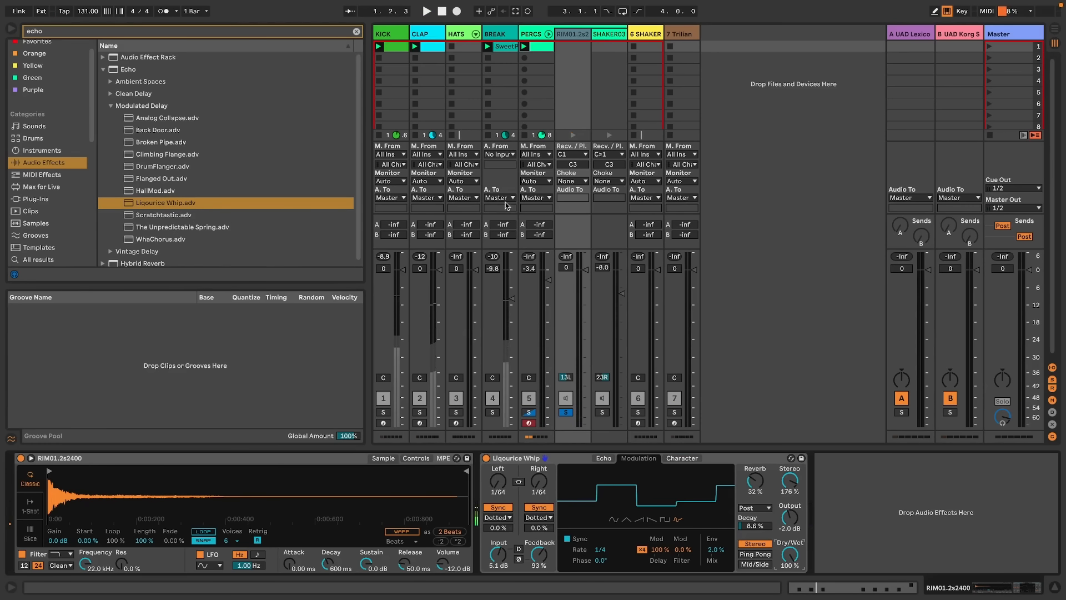
Try The Unpredictable Spring on the rim chain, replace it with the Climbing Flange echo preset, and set its Dry/Wet to 26 %
click(177, 232)
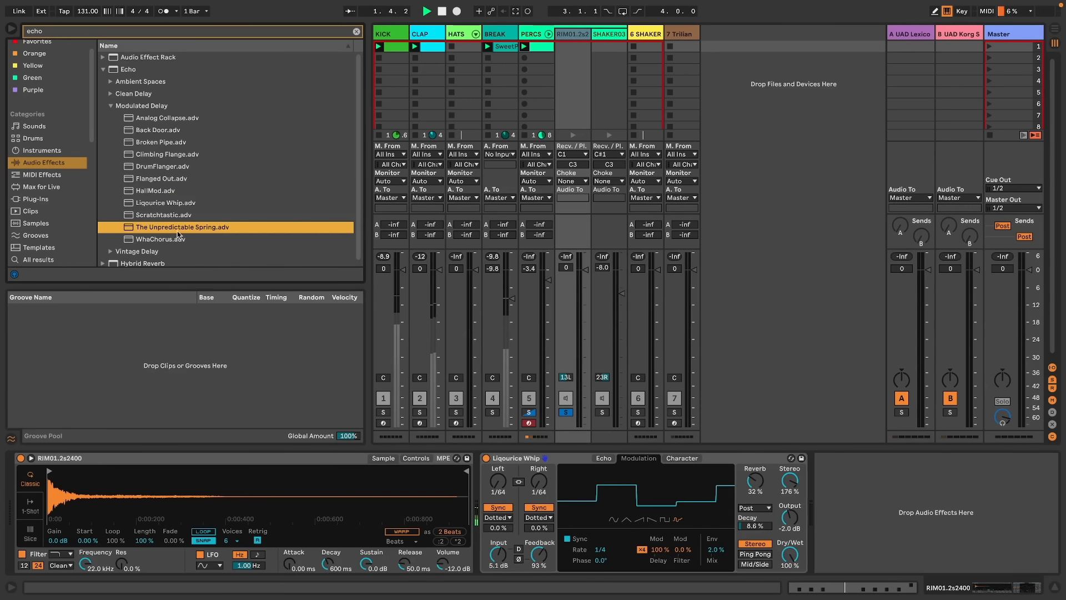
drag(627, 520, 627, 522)
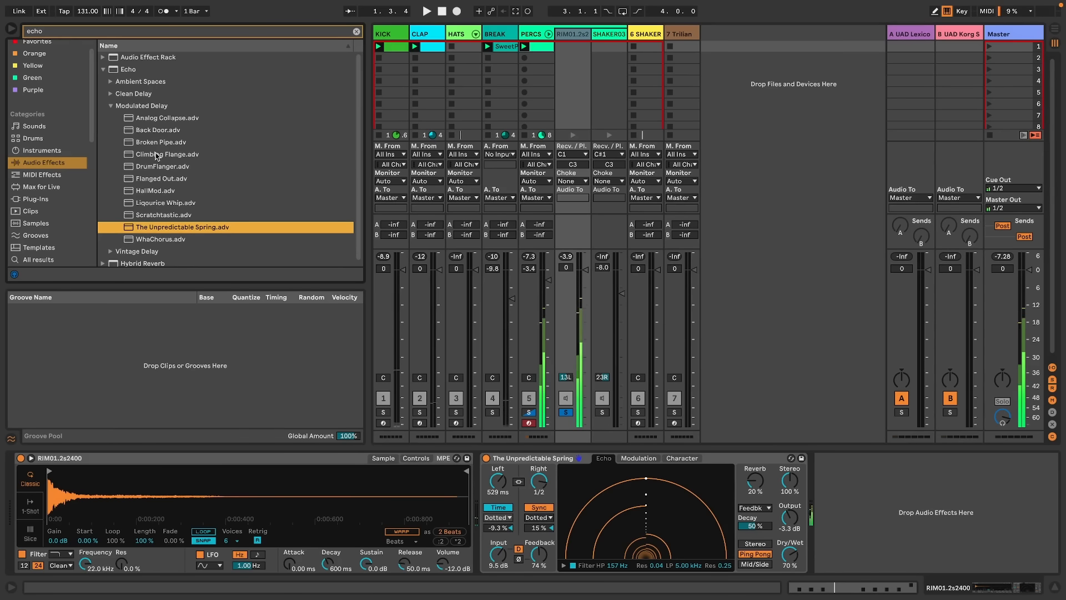
drag(156, 156, 648, 489)
key(space)
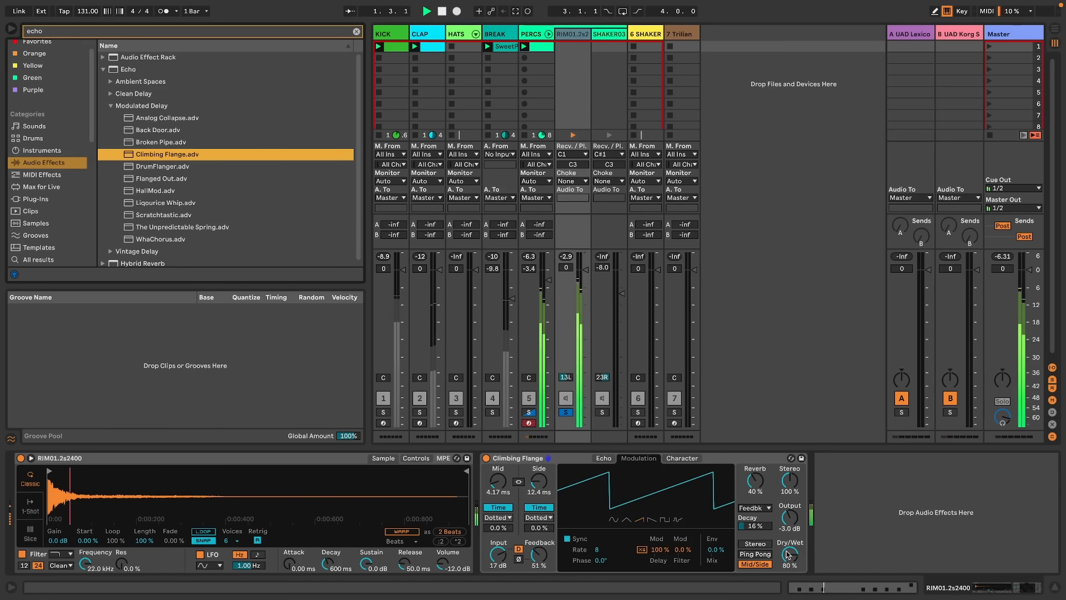
drag(792, 558, 793, 587)
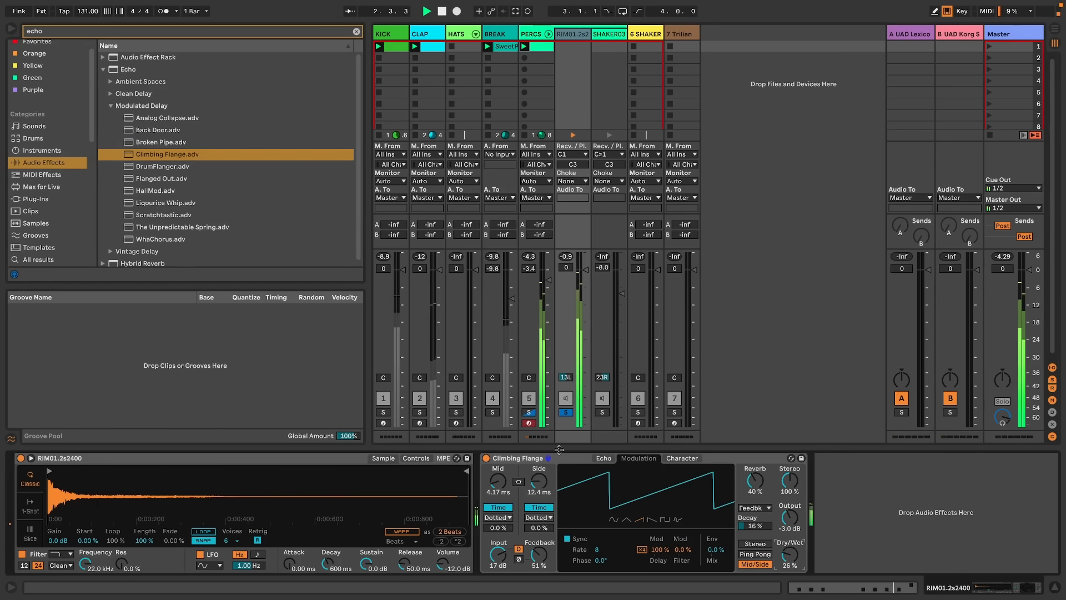
Unsolo the RIM01 chain, lower the rim to about -12 dB and the shaker chain to about -15 dB, and fold the rack's chains
click(566, 412)
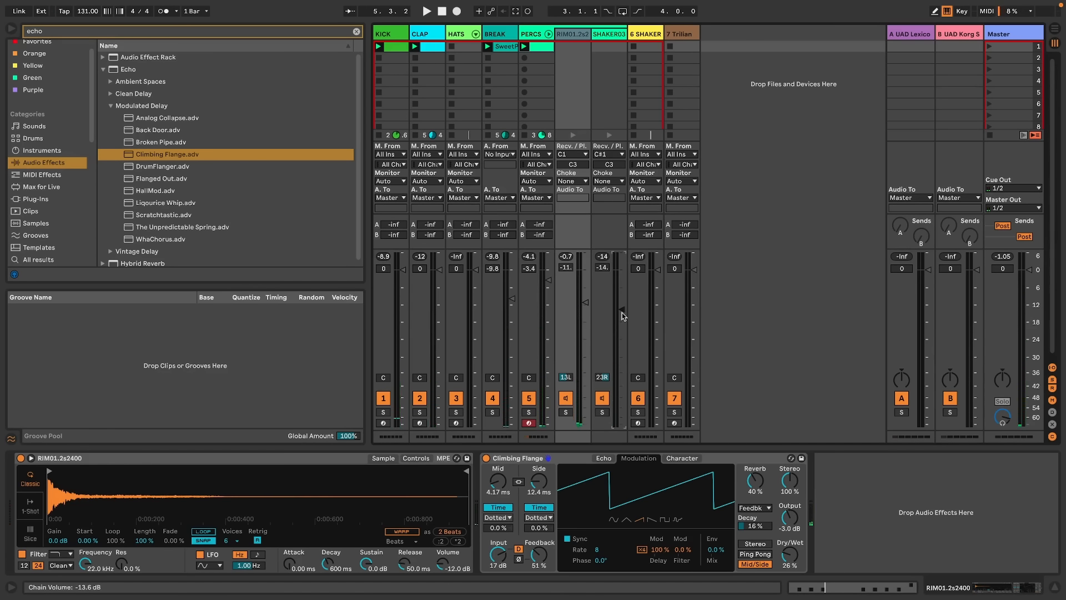
key(space)
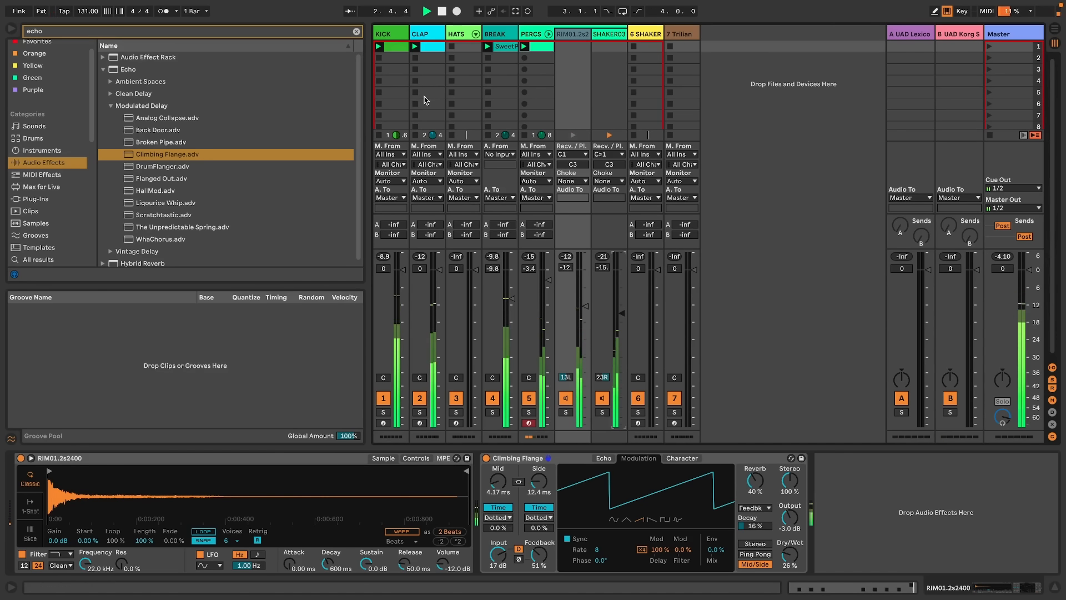
click(549, 34)
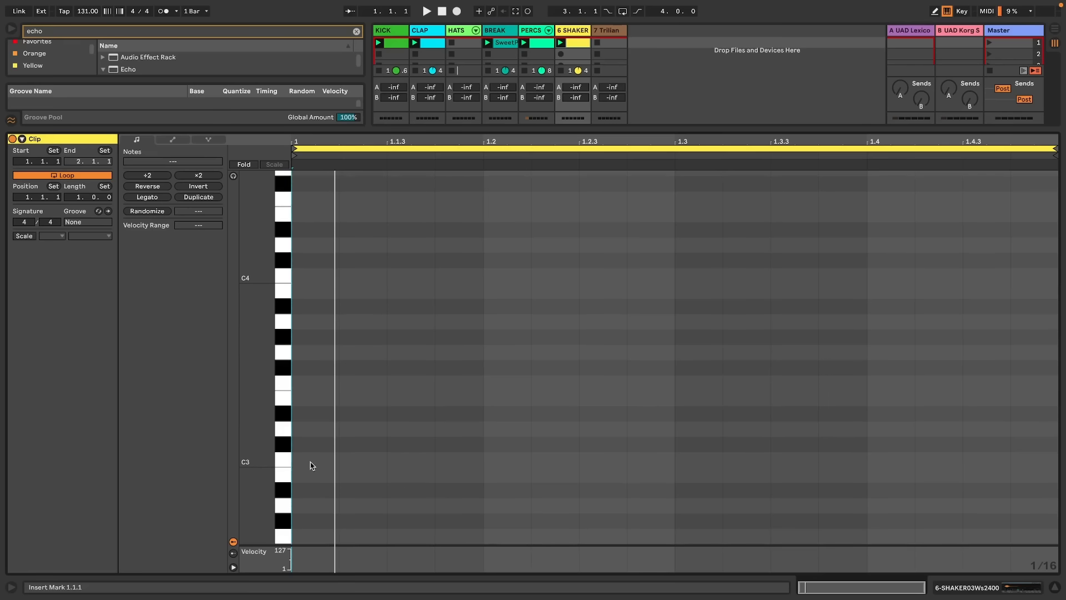
Create a one-bar clip on the 6 SHAKER track with C3 notes at 1.1.1 and 1.1.3, lowering the first note's velocity to 75
click(312, 465)
click(340, 460)
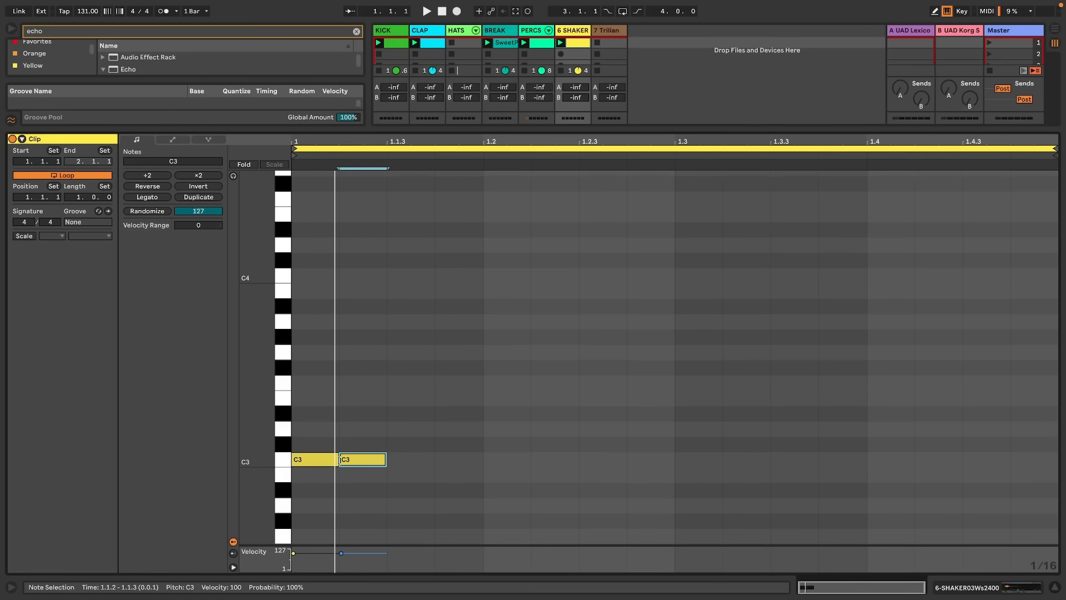
key(Right)
drag(323, 553, 334, 556)
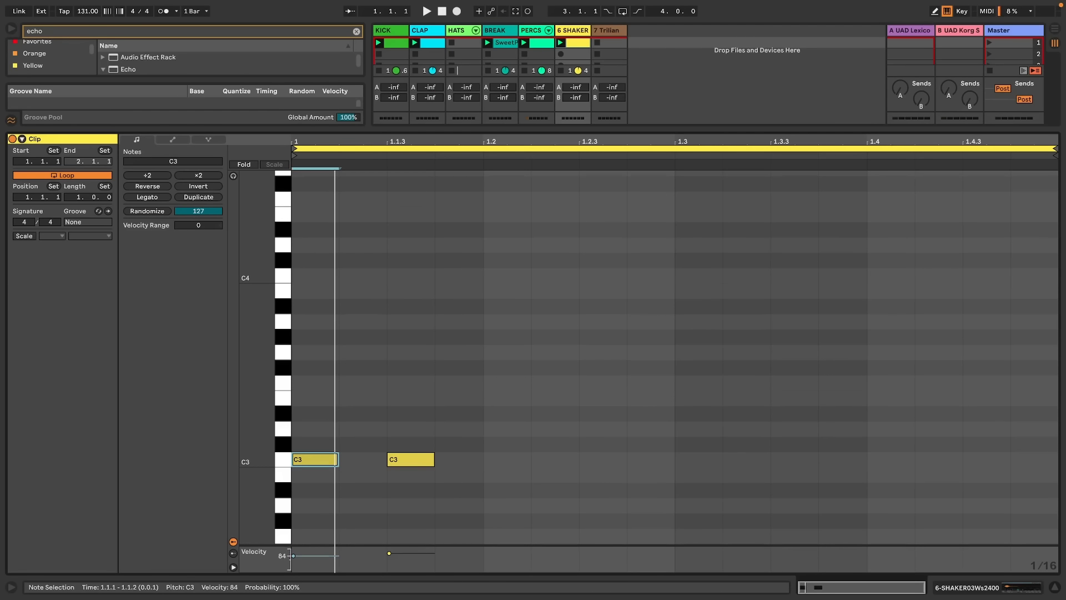
Duplicate the two-note shaker pattern across the remaining three beats of the bar
drag(484, 459, 294, 461)
key(ctrl+d)
key(space)
key(ctrl+d)
key(ctrl+d)
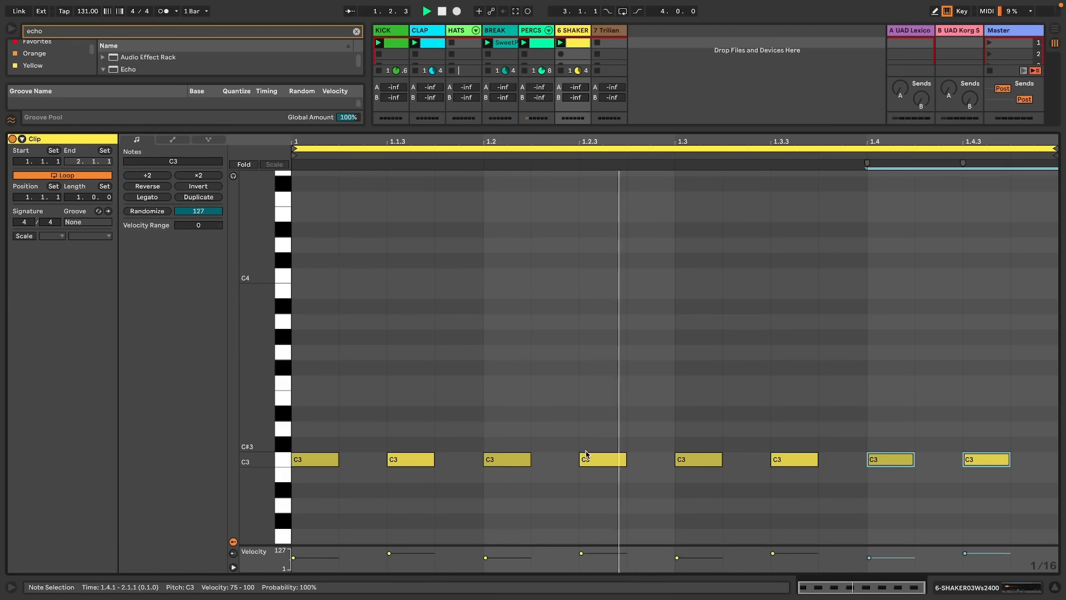
Lower the 6 SHAKER track's volume to about -15 dB during playback
click(1001, 590)
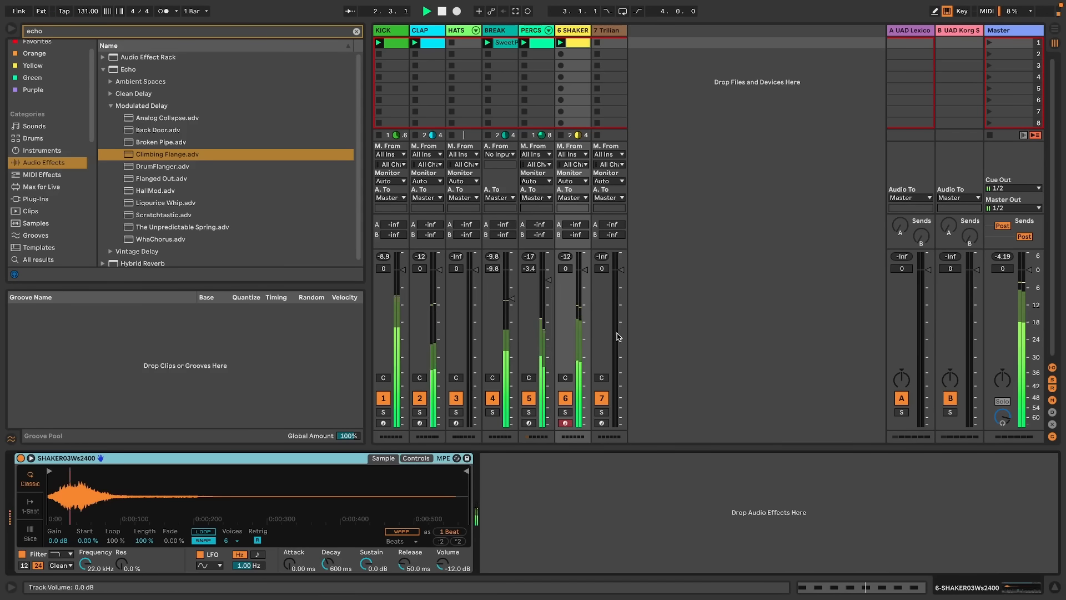
drag(588, 305, 588, 346)
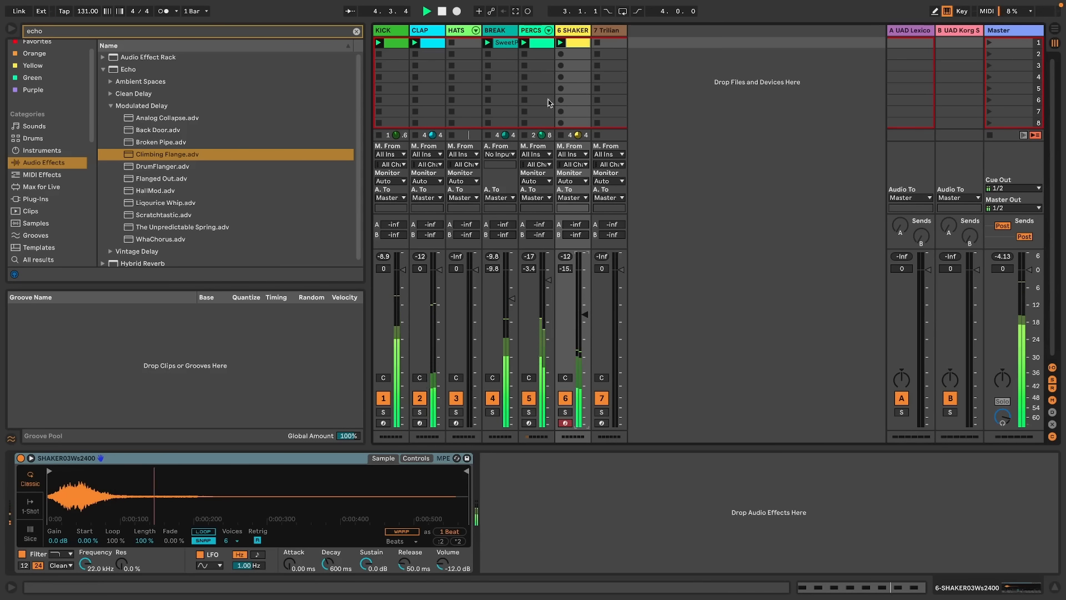
key(space)
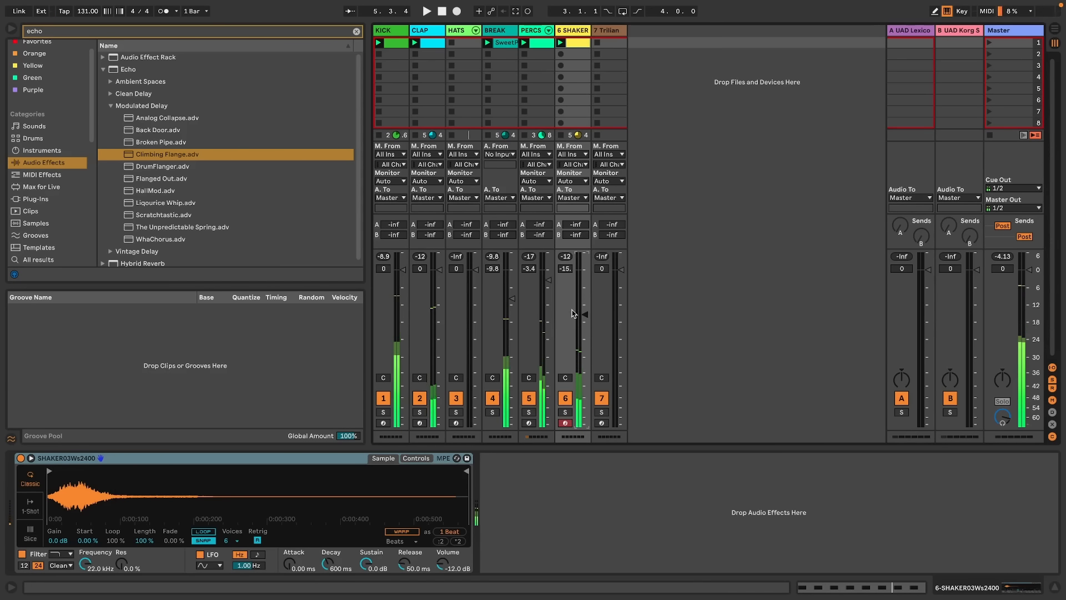
Mute the BREAK track and raise the CLAP track's send A to -17.5 dB during playback
click(493, 398)
key(space)
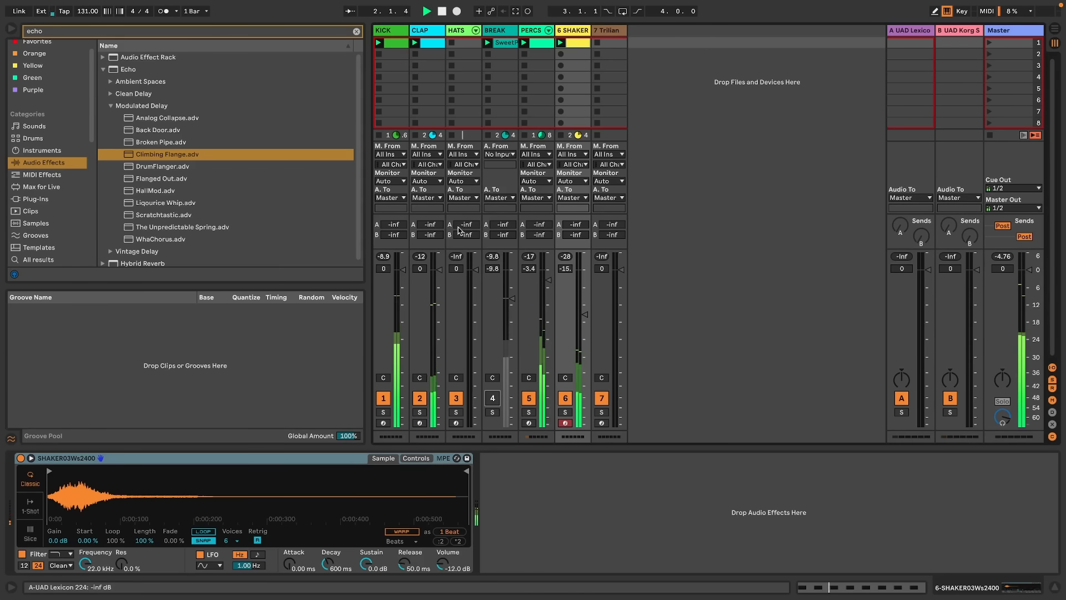
drag(431, 225, 431, 190)
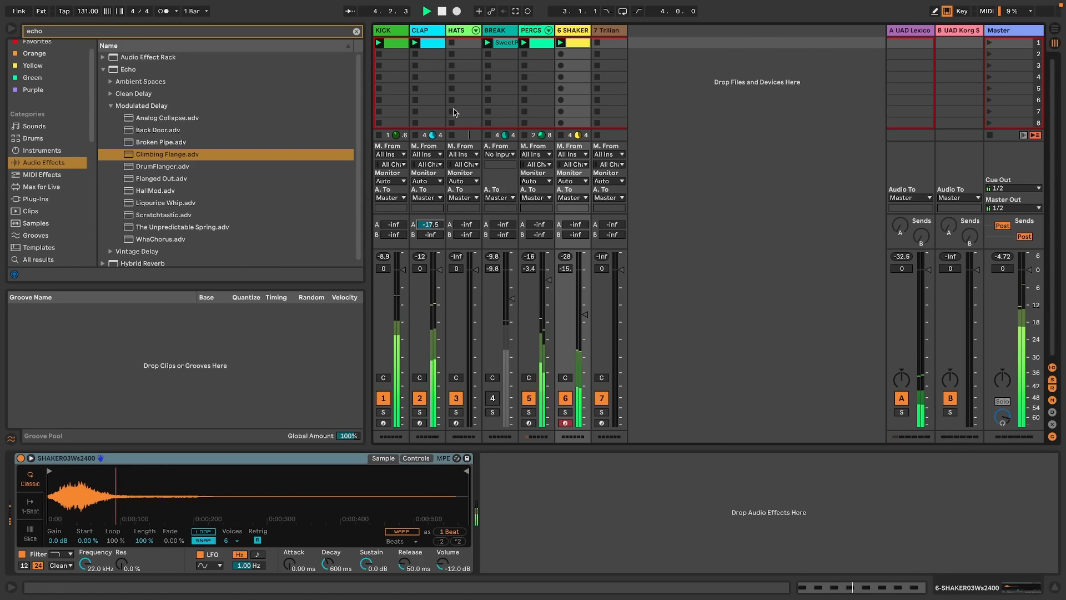
Create a HATS clip with four sixteenth 909CH01.2s2400 hits in the first beat, lowering the first and third hits to velocity 69
double_click(455, 43)
click(454, 44)
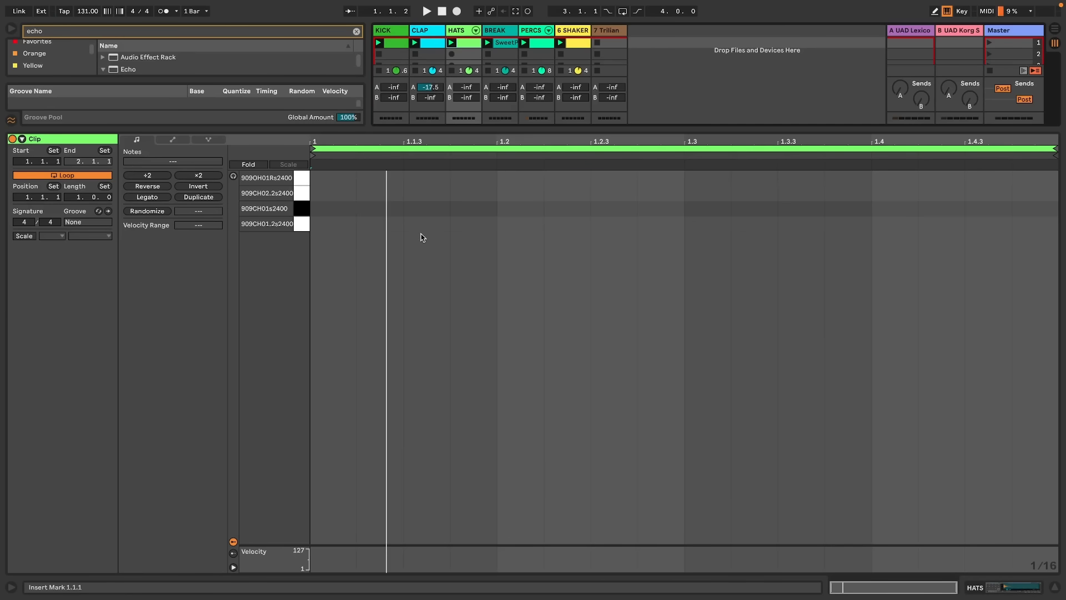
double_click(355, 226)
key(super+d)
key(super+d)
key(super+d)
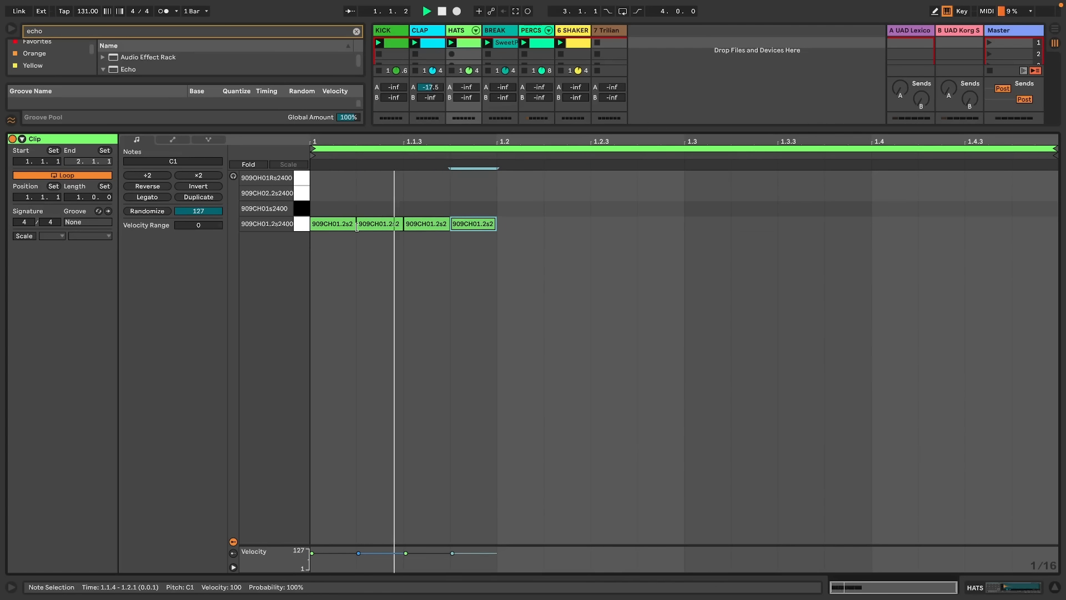
drag(312, 553, 312, 559)
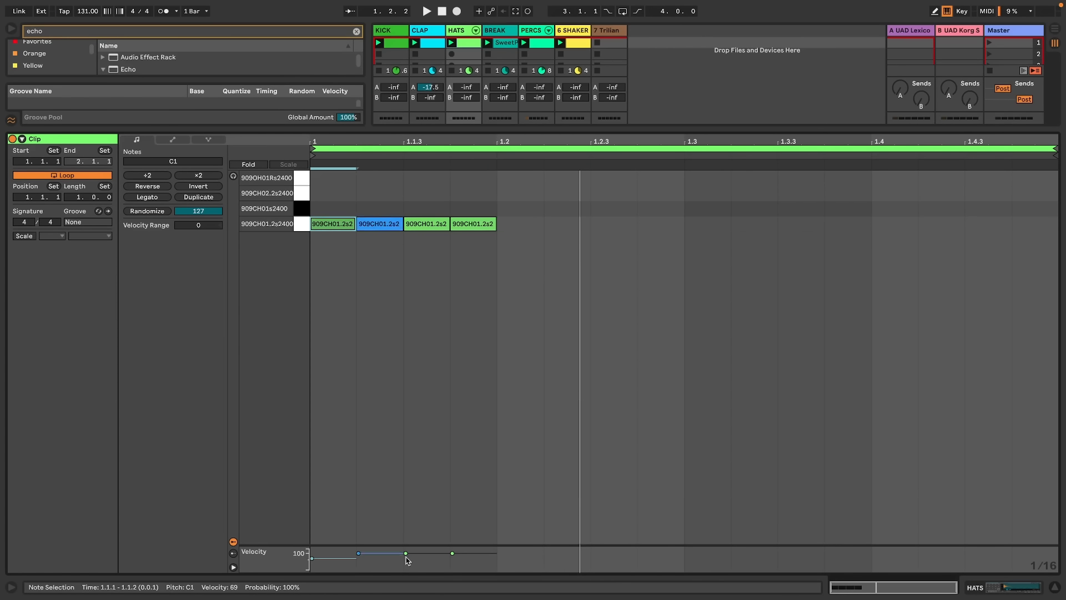
drag(406, 553, 406, 556)
Duplicate the four-hit hat pattern across the whole bar, moving the third beat's hits to 909CH01s2400
drag(459, 252, 306, 206)
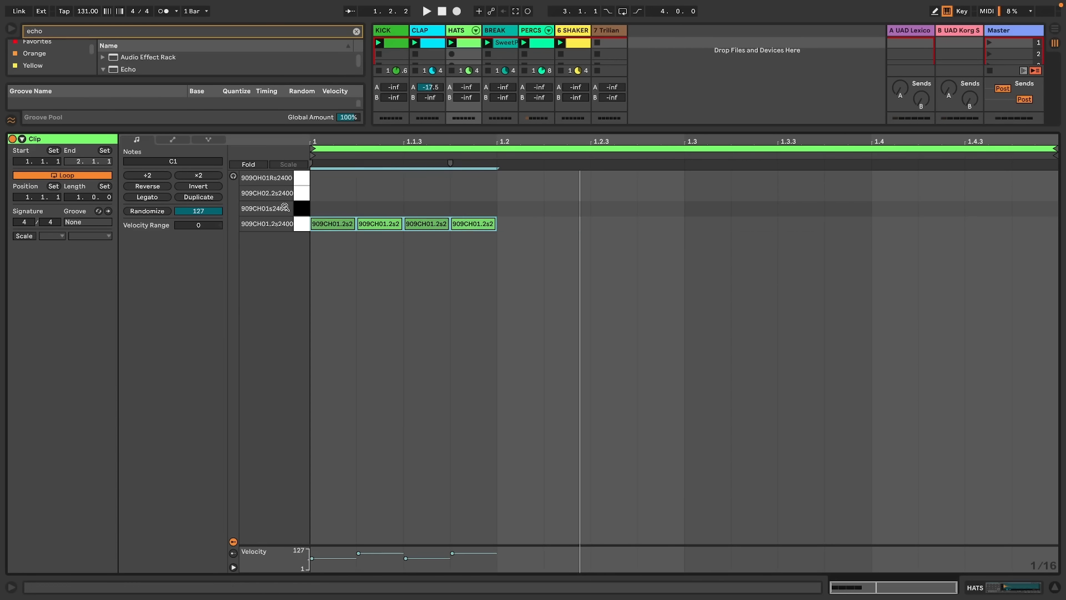
key(super+d)
key(super+d)
key(Right)
key(Up)
key(Left)
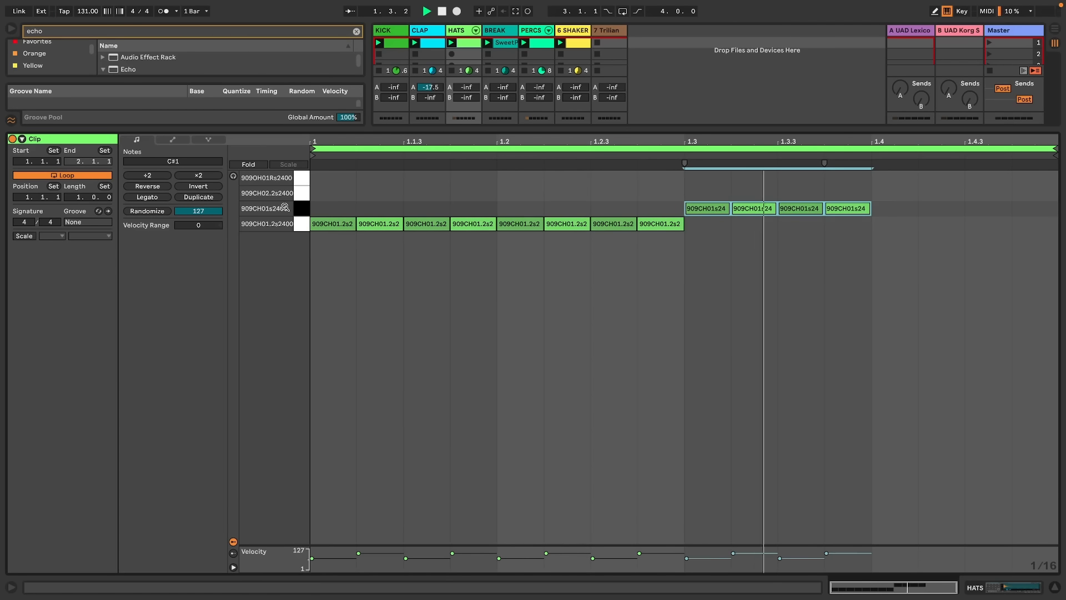
key(super+d)
key(Down)
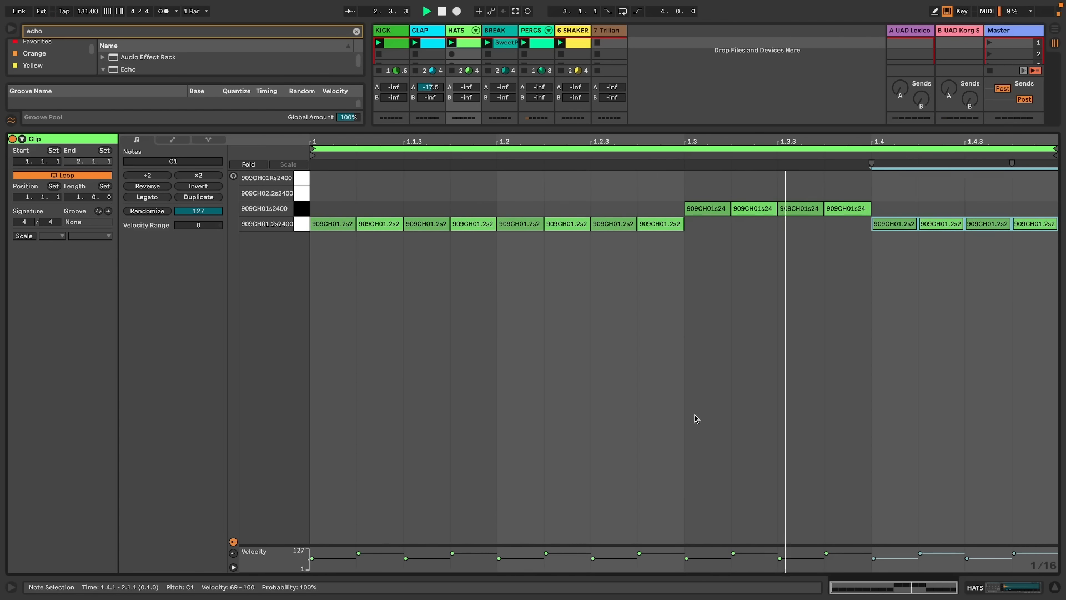
Unmute the BREAK track and balance the mix with BREAK at -10 dB and HATS at -8.0 dB
click(994, 588)
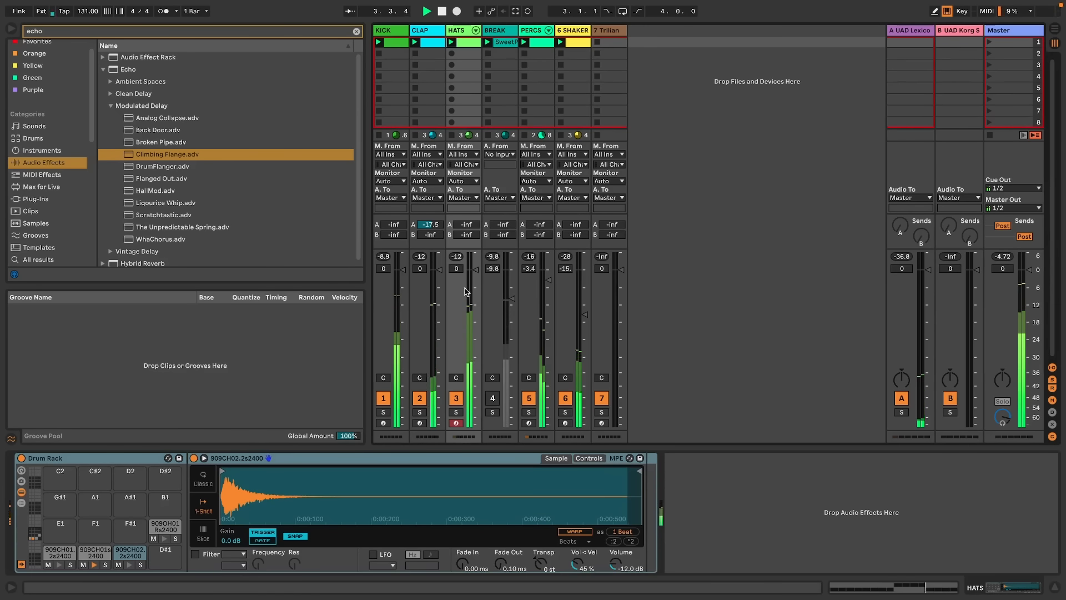
click(492, 398)
mouse_move(511, 299)
mouse_down()
mouse_move(512, 314)
mouse_move(511, 300)
mouse_up()
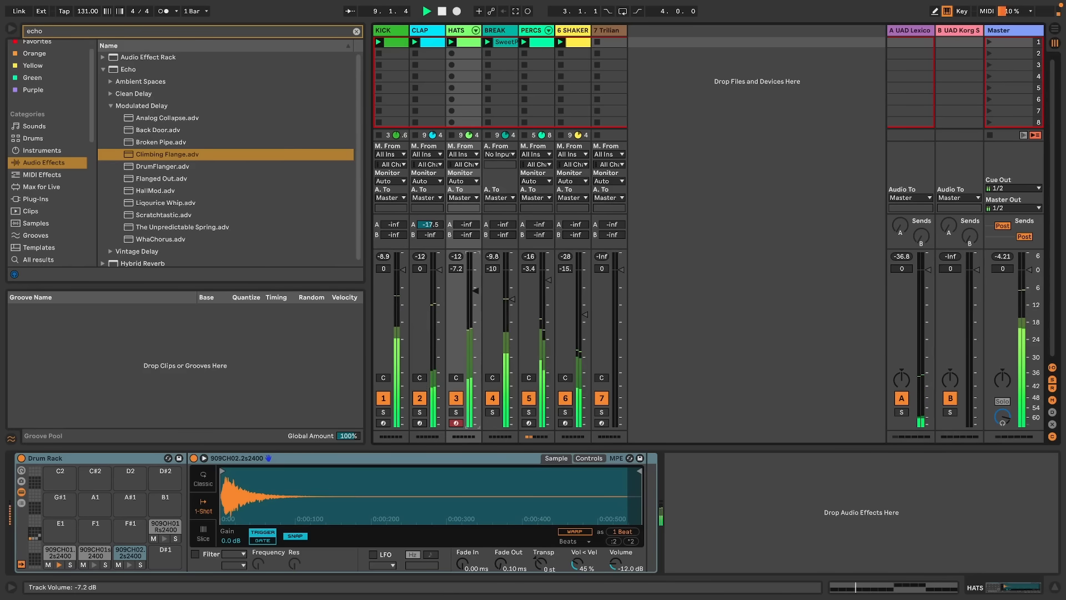
drag(456, 268, 456, 269)
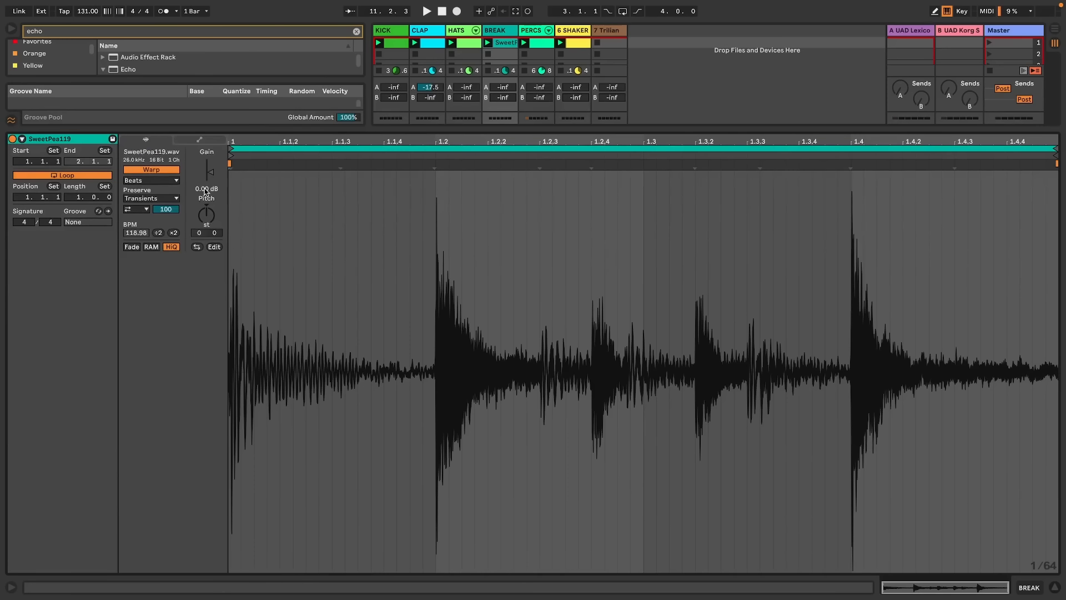
Try the Re-Pitch warp mode on the SweetPea119 break clip during playback and undo the change
click(174, 181)
click(174, 220)
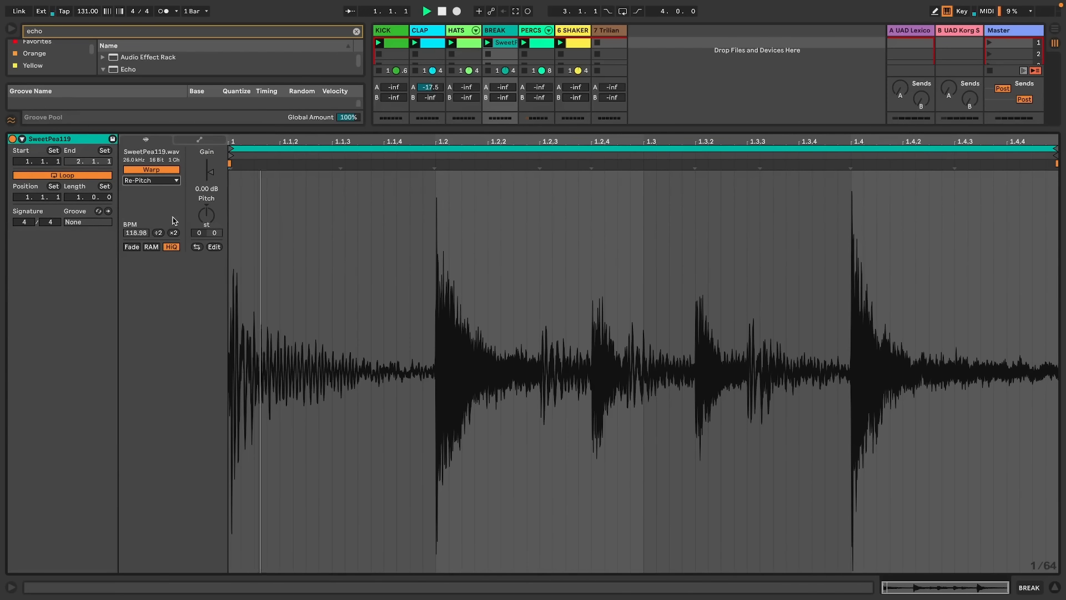
key(space)
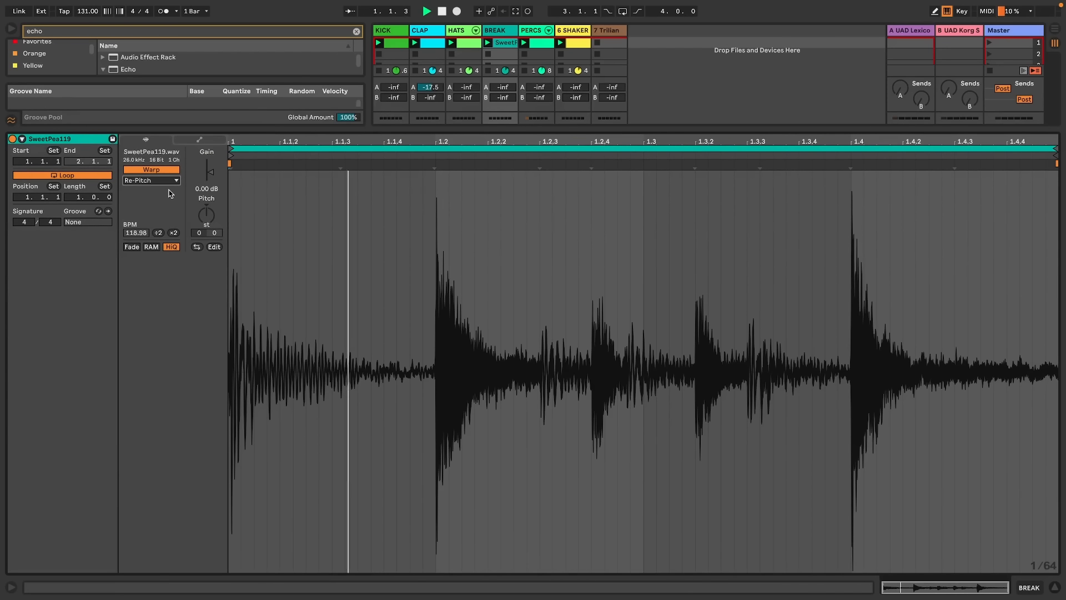
key(space)
key(super+z)
key(space)
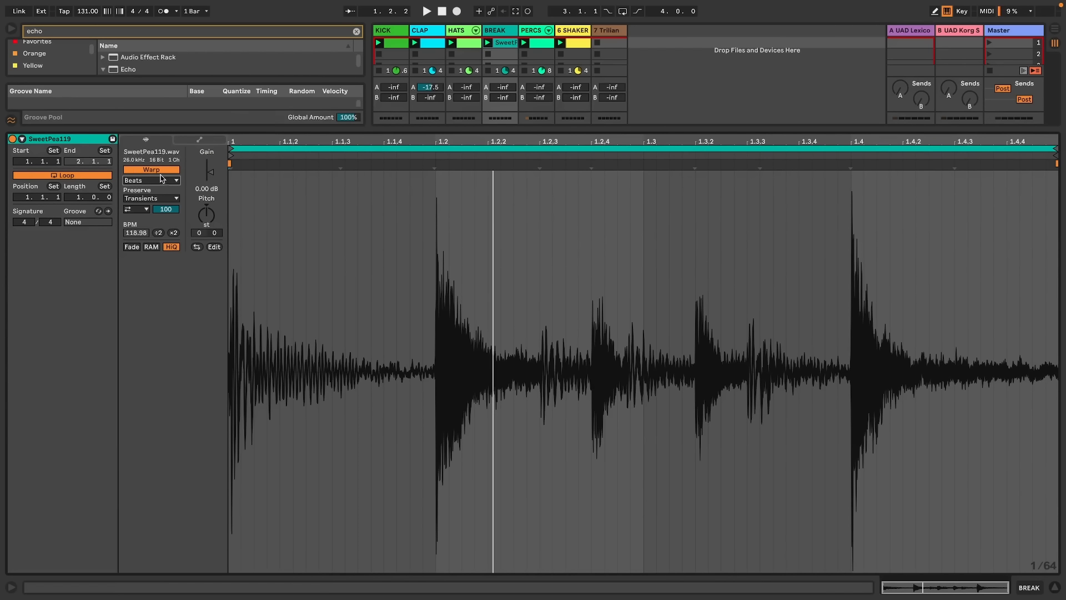
Change the transient loop mode and lower the transient envelope in the SweetPea119 clip's Beats warp settings
click(186, 141)
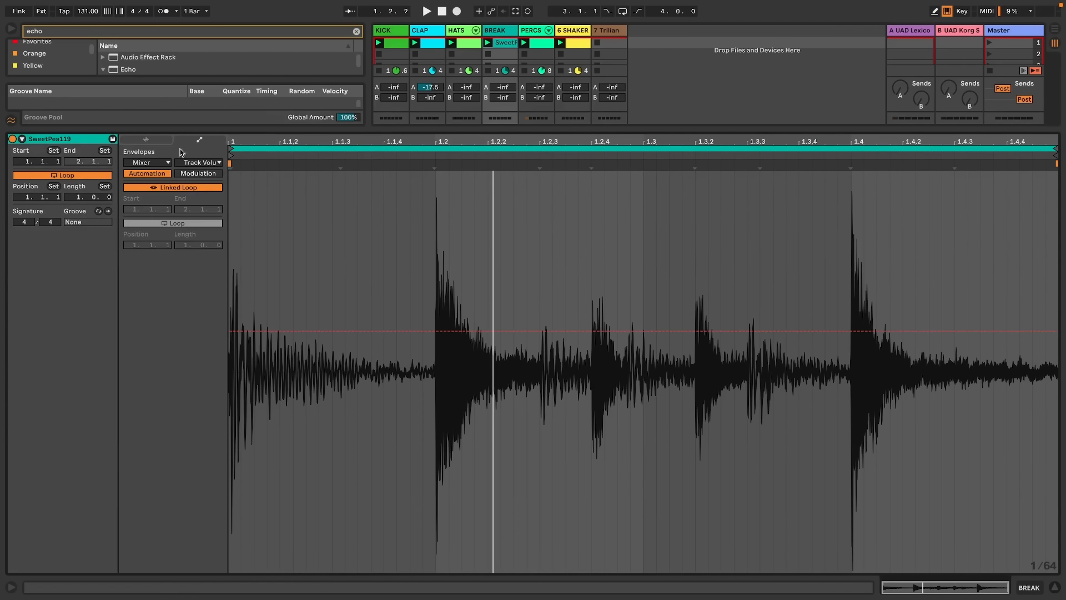
click(147, 142)
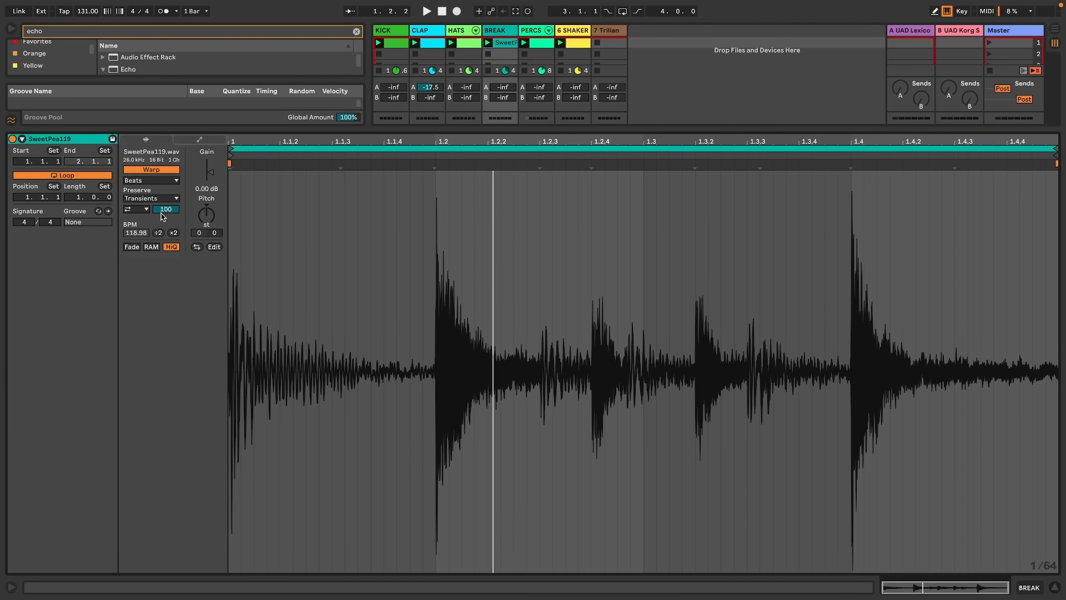
click(148, 198)
click(148, 198)
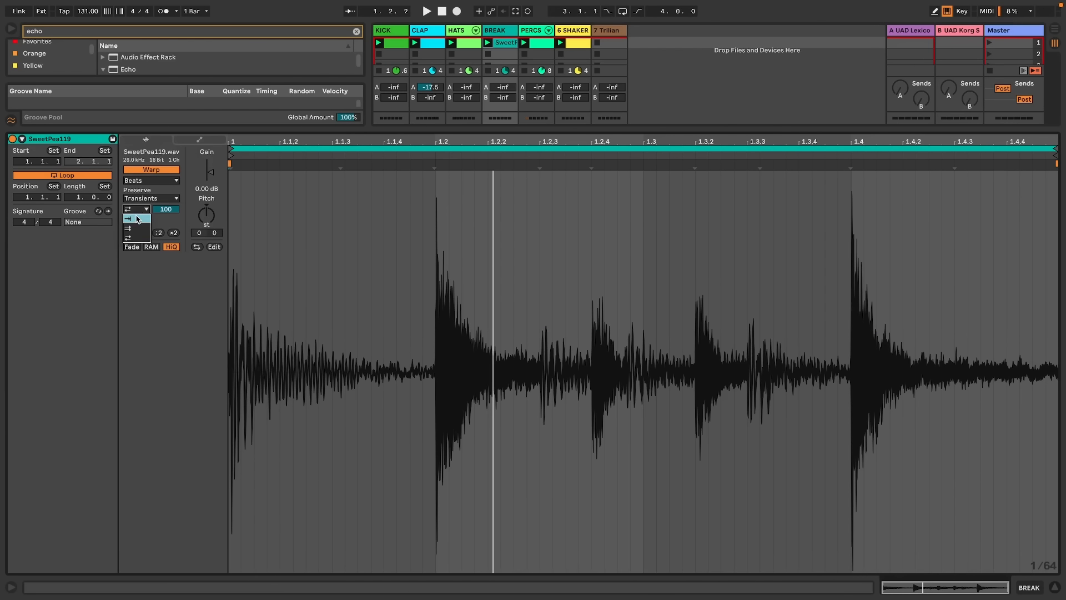
drag(172, 212, 172, 230)
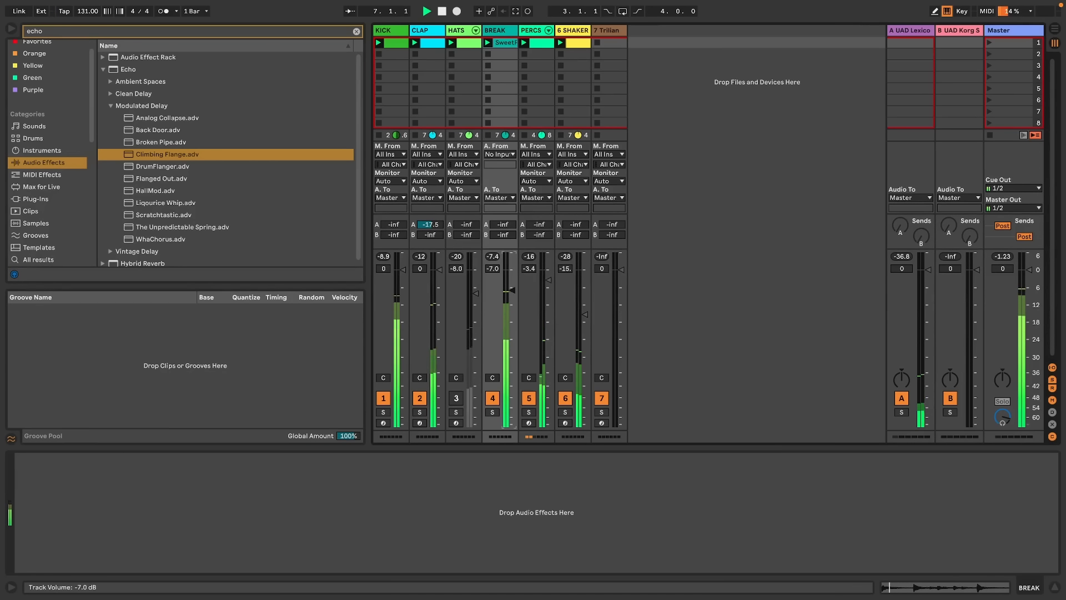
Mute the PERCS track and set the BREAK track's send A to -19.0 dB during playback
click(530, 399)
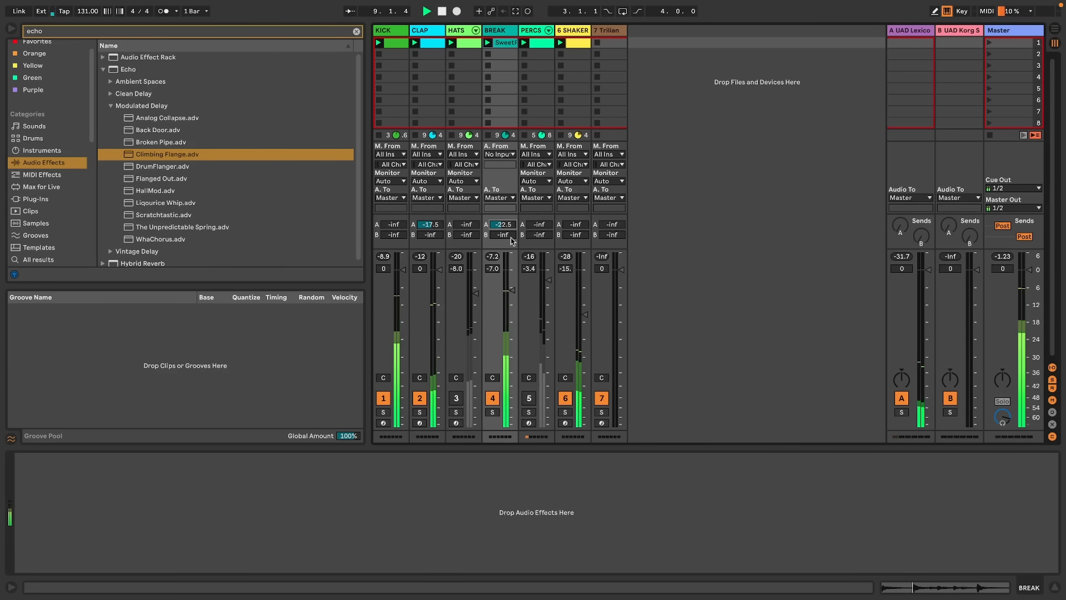
click(503, 224)
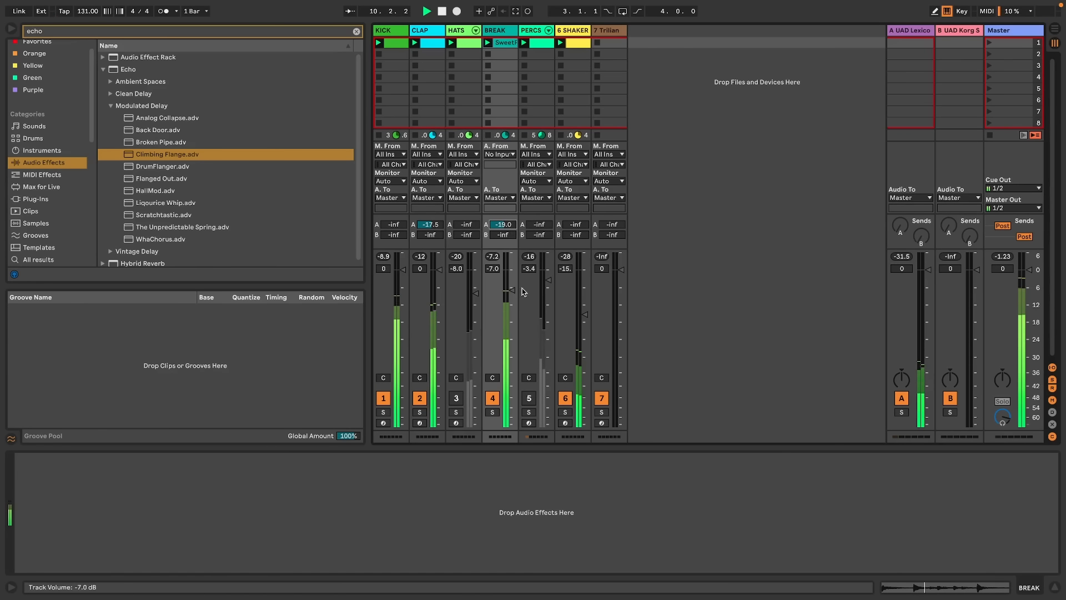
Rename the Trilian track as BASS and create an empty one-bar MIDI clip in its first slot
click(609, 42)
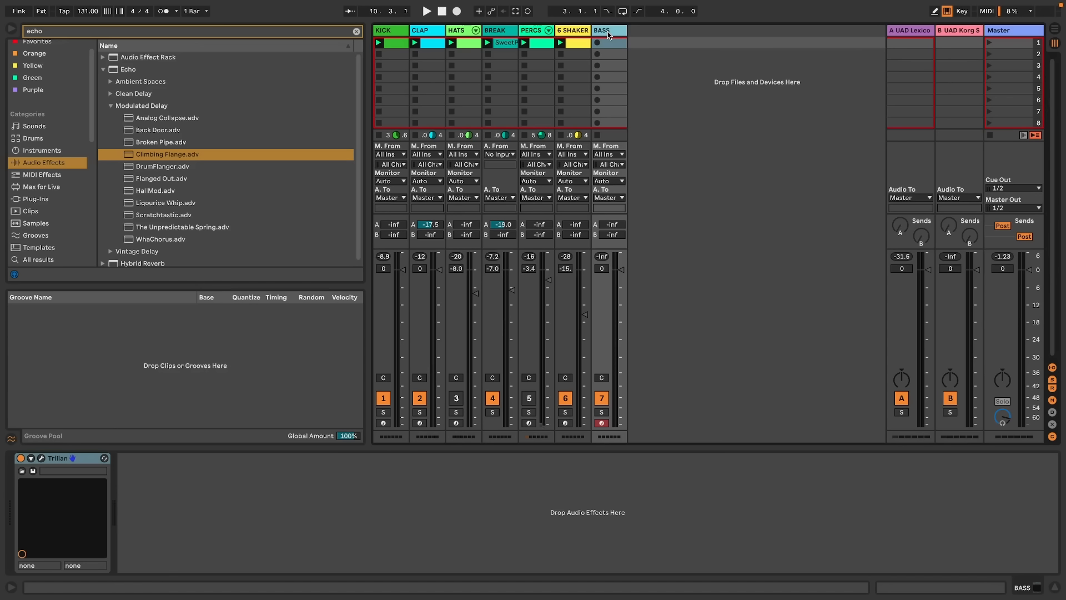
double_click(608, 43)
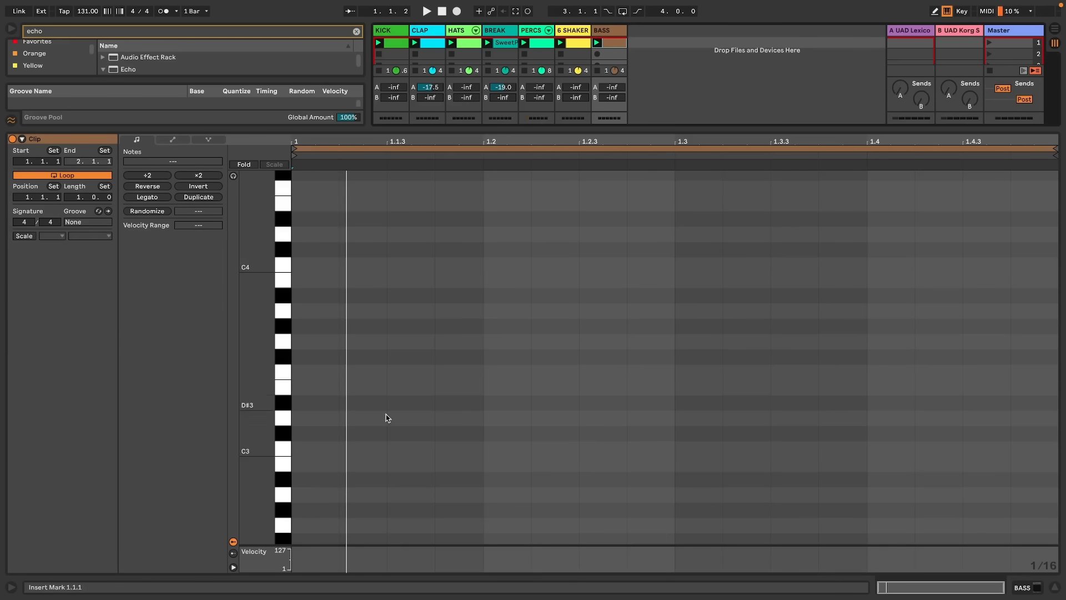
Draw a bass note on C3, transpose it down two octaves to C1, move it to 1.1.3 and shorten it to one sixteenth
click(320, 452)
drag(335, 449, 483, 449)
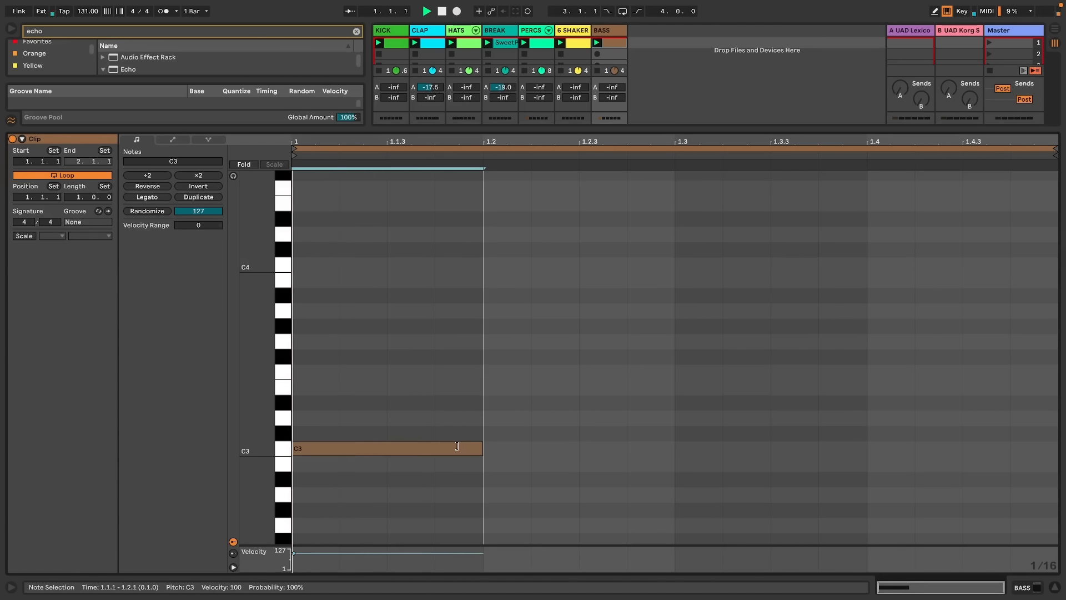
key(shift+Down)
key(shift+Down)
key(Right)
key(Right)
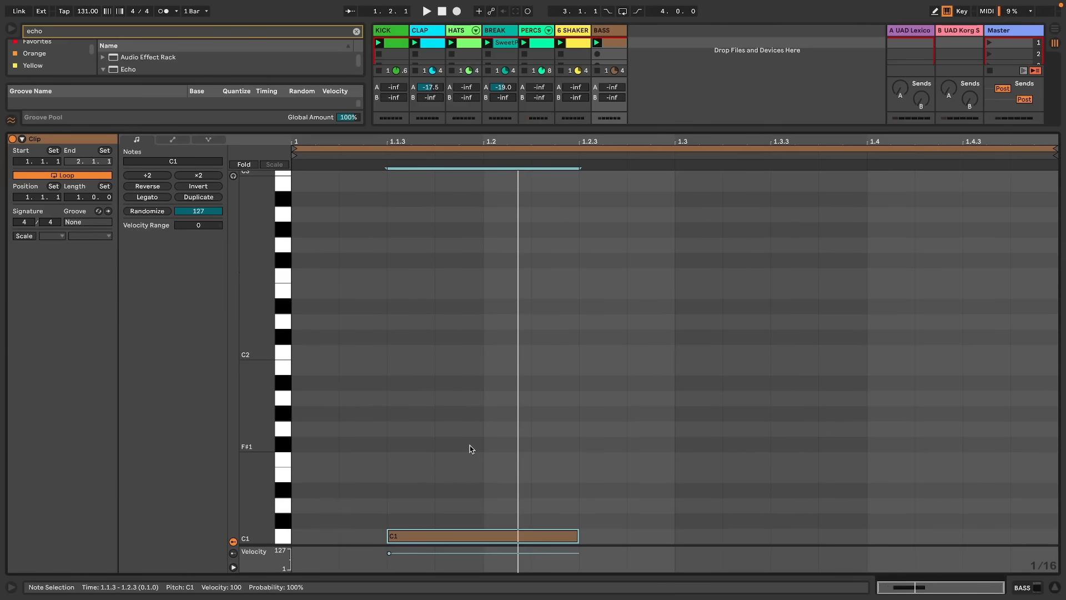
key(space)
key(shift+Left)
key(shift+Left)
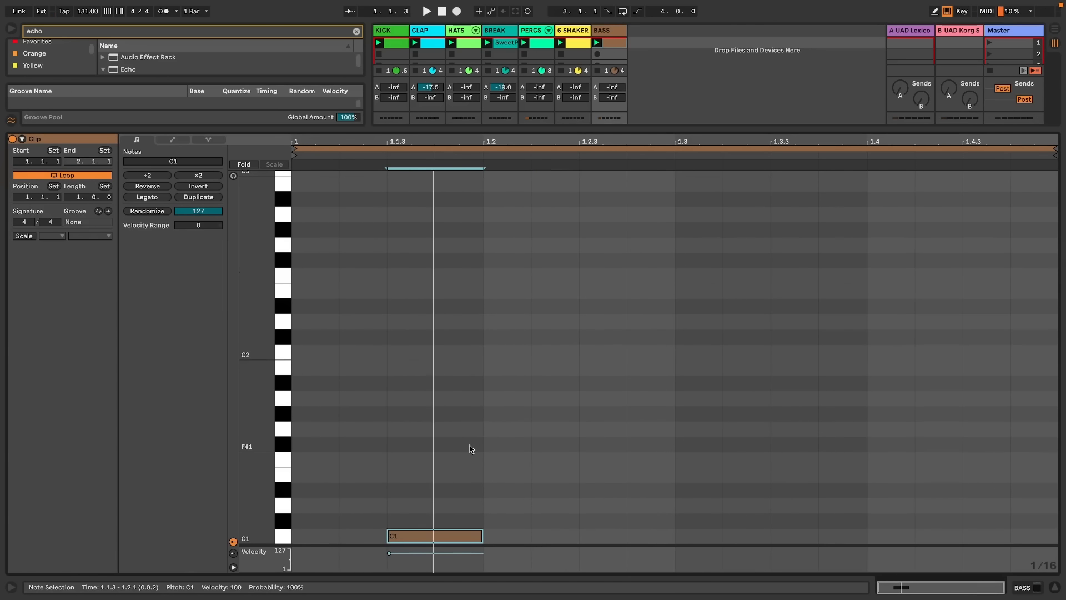
key(shift+Left)
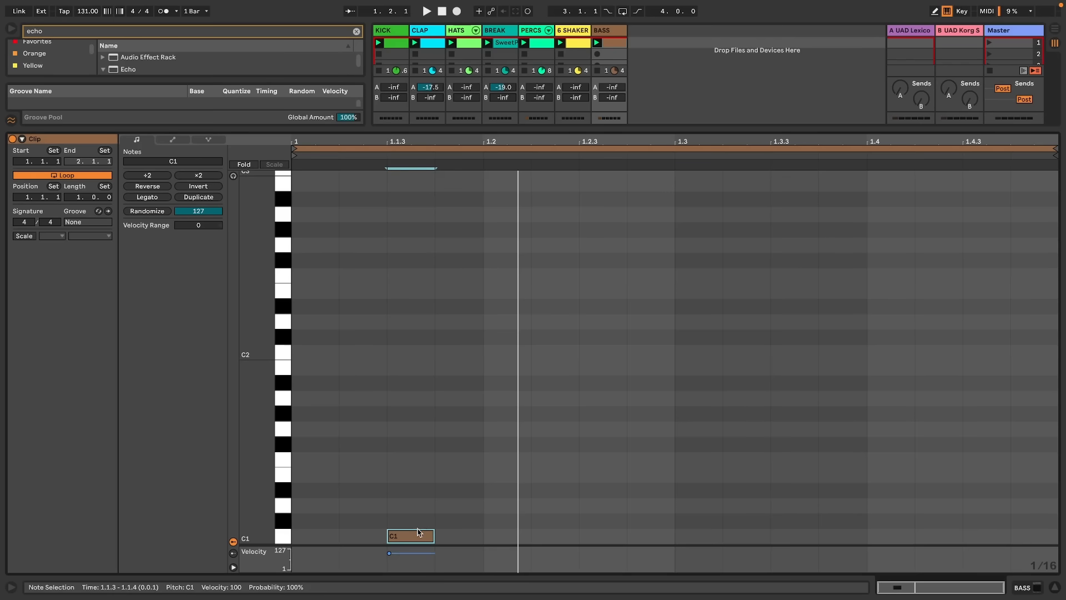
Place two sixteenth-long D1 notes at 1.2.1 and 1.2.4 in the bass clip
drag(419, 533, 631, 489)
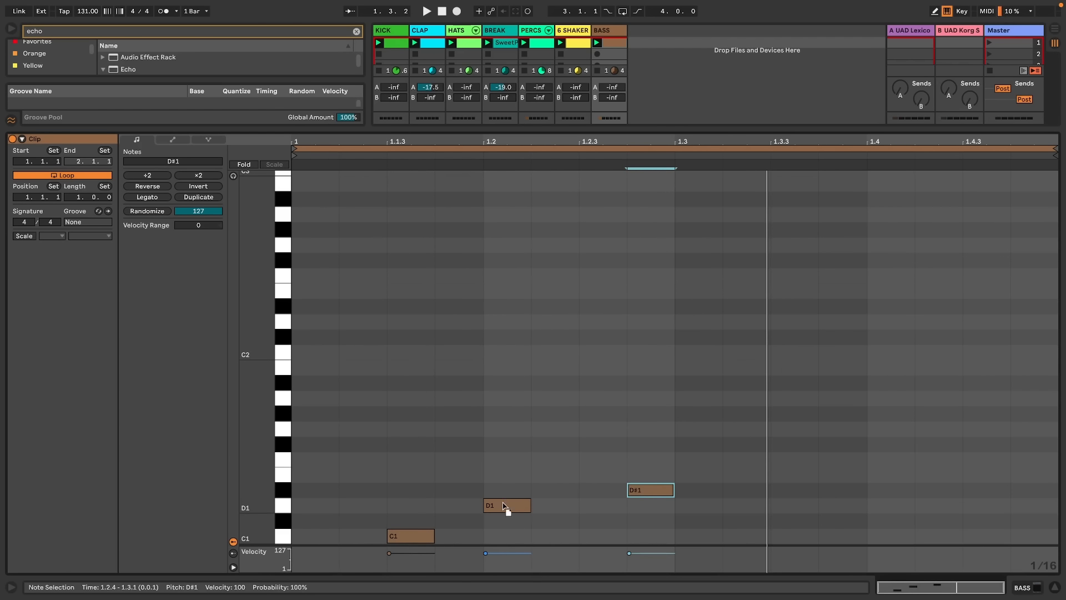
drag(503, 505, 700, 495)
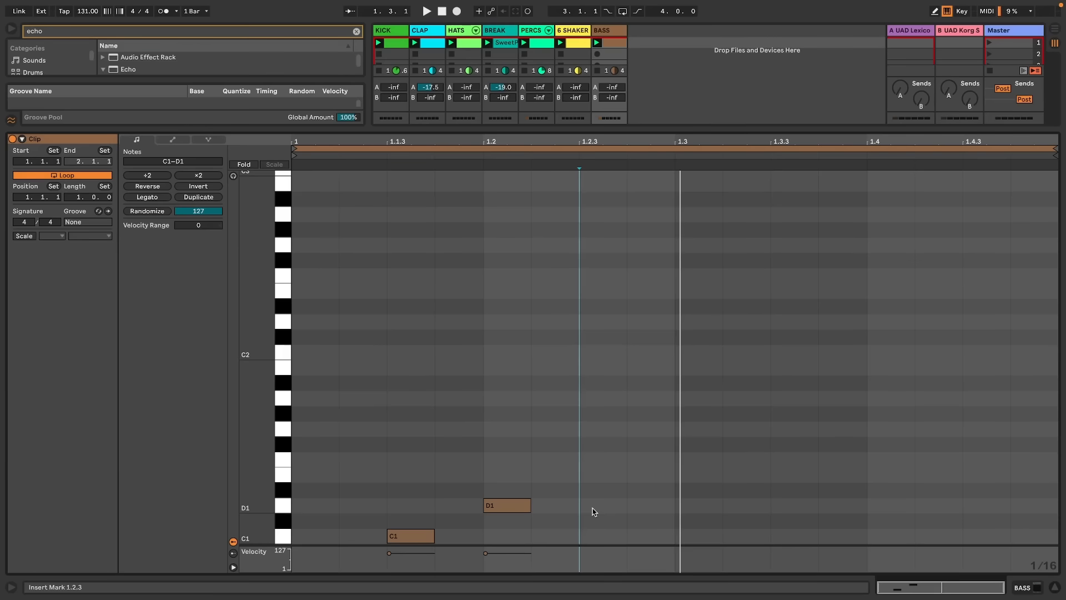
key(space)
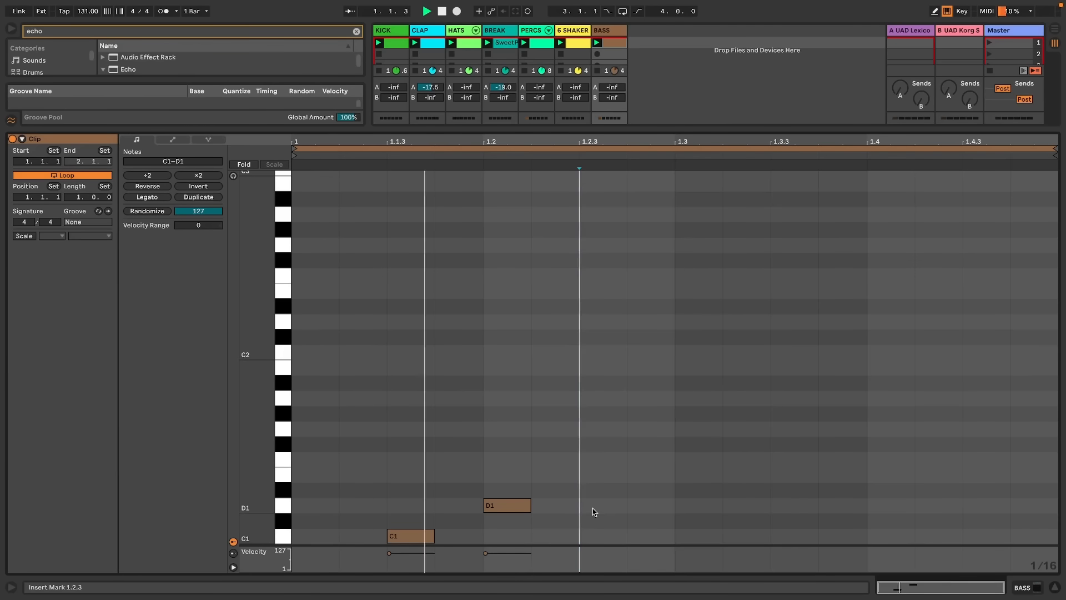
double_click(638, 506)
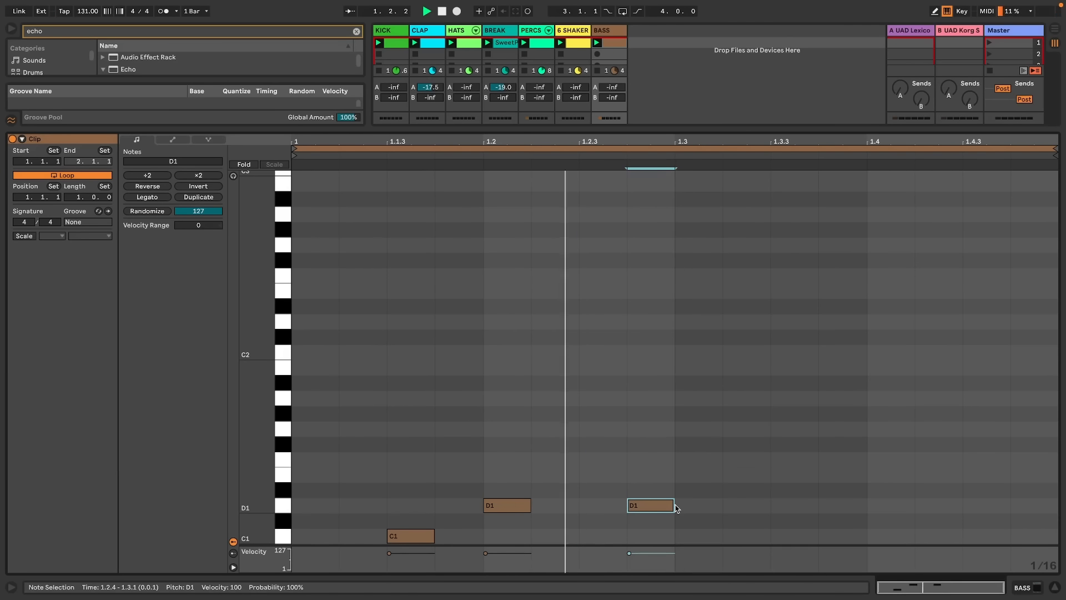
Try a copy of the three bass notes two semitones lower in the second half of the bar and delete it
drag(696, 505, 362, 556)
key(ctrl+d)
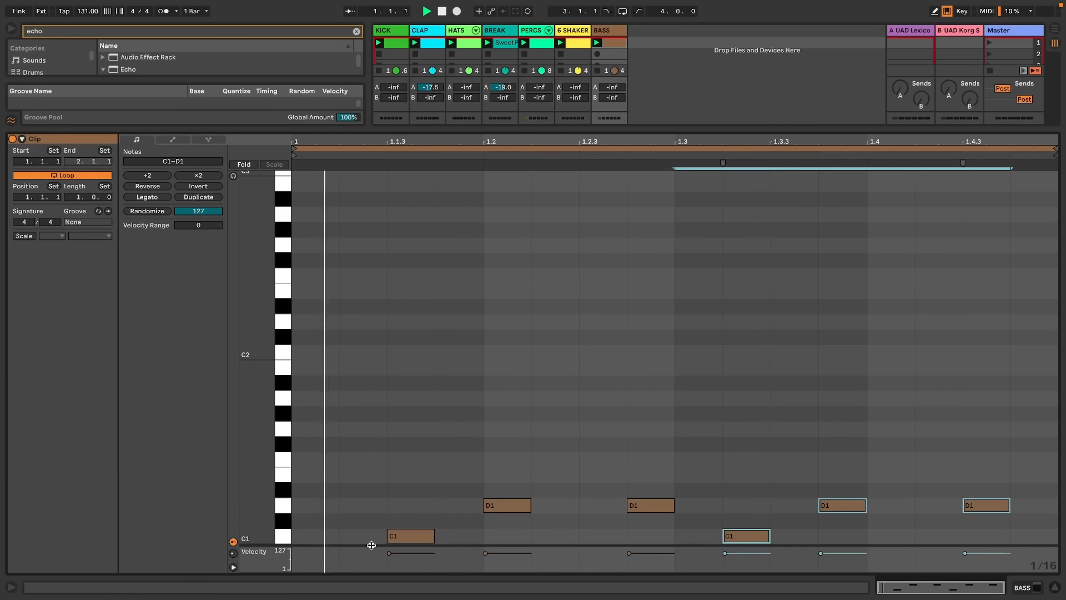
key(Down)
key(Down)
key(Right)
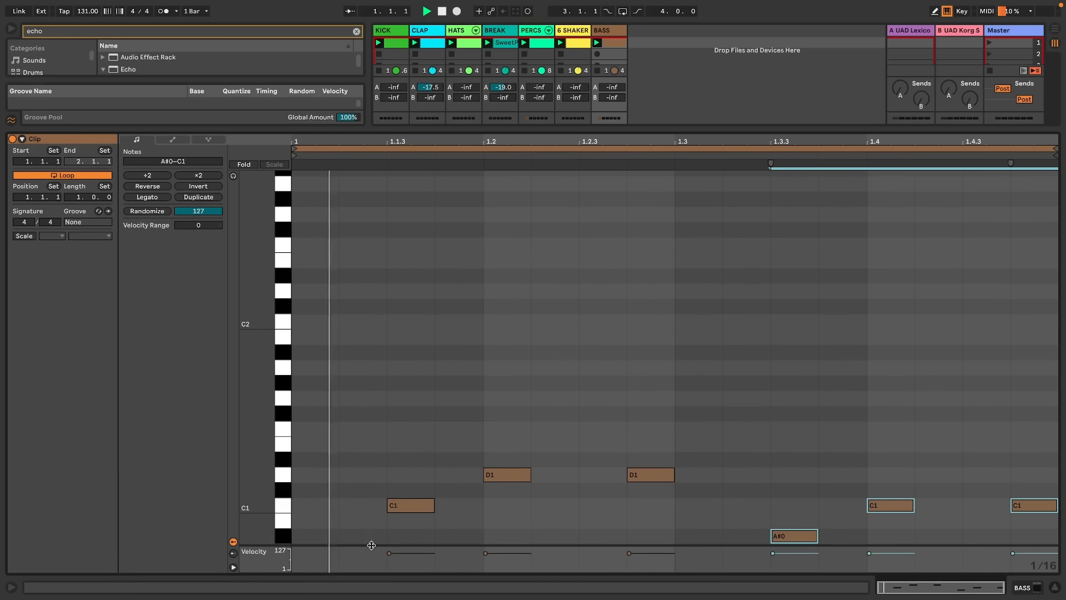
key(Delete)
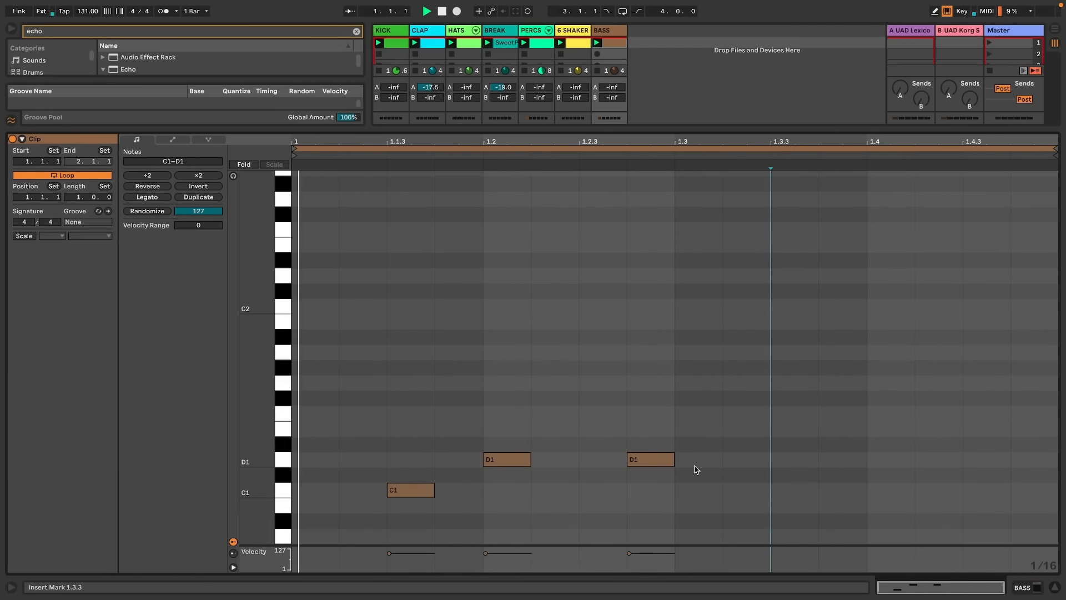
Add a D1 note at 1.3.3 and duplicate the bass clip's contents to a two-bar loop
double_click(796, 460)
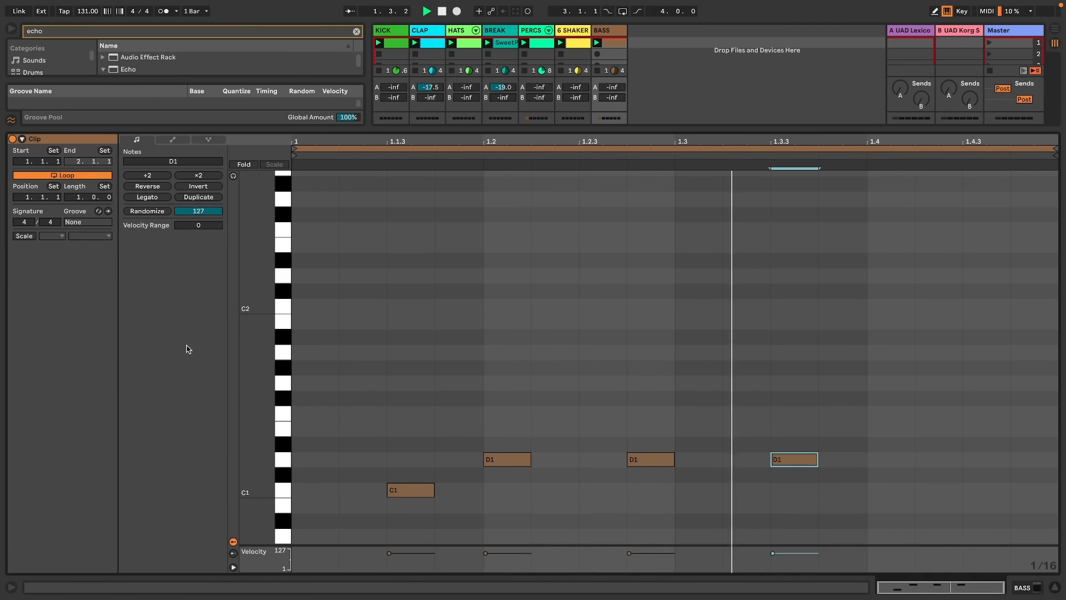
click(209, 202)
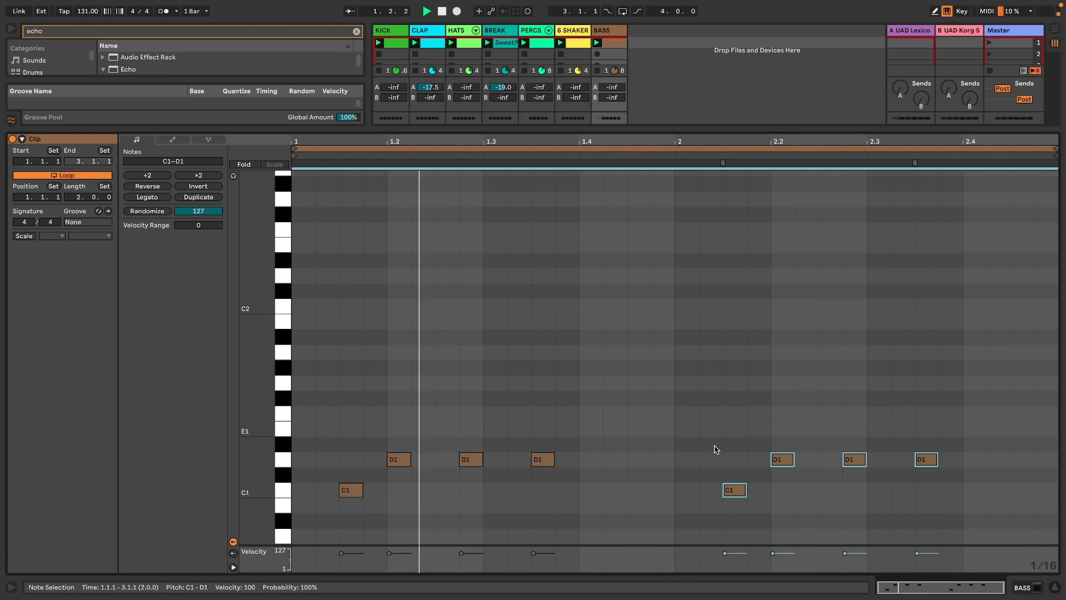
Add D#1 notes at 1.4.3 and 2.4.3 and repitch the second bar's four copied notes to D#1, F1, F1 and D#1
double_click(638, 443)
drag(736, 490, 783, 415)
drag(853, 459, 854, 416)
click(927, 458)
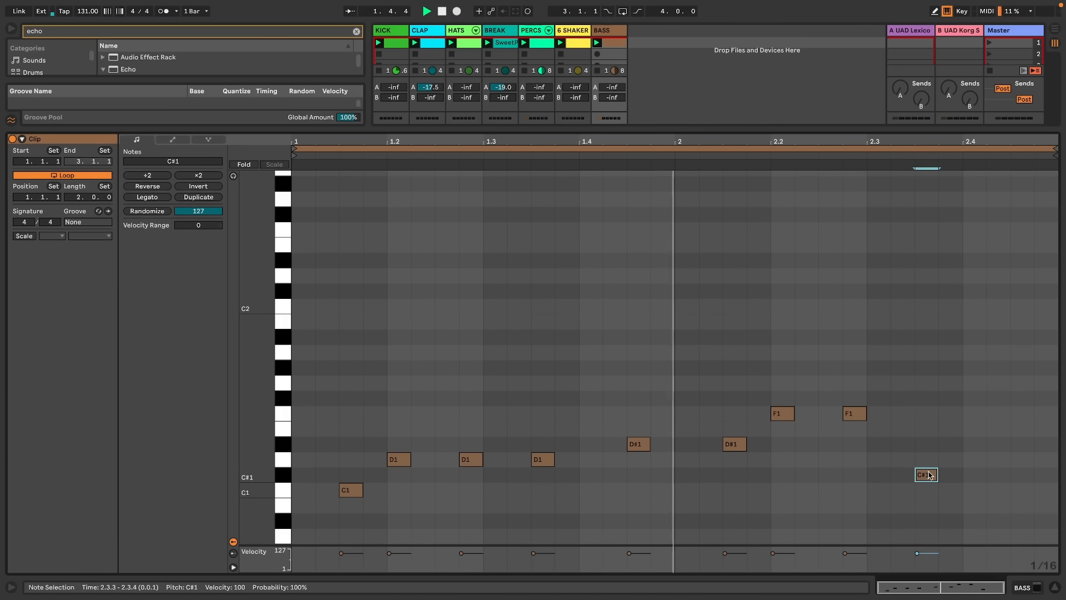
mouse_move(927, 458)
mouse_down()
mouse_move(929, 430)
mouse_move(930, 444)
mouse_up()
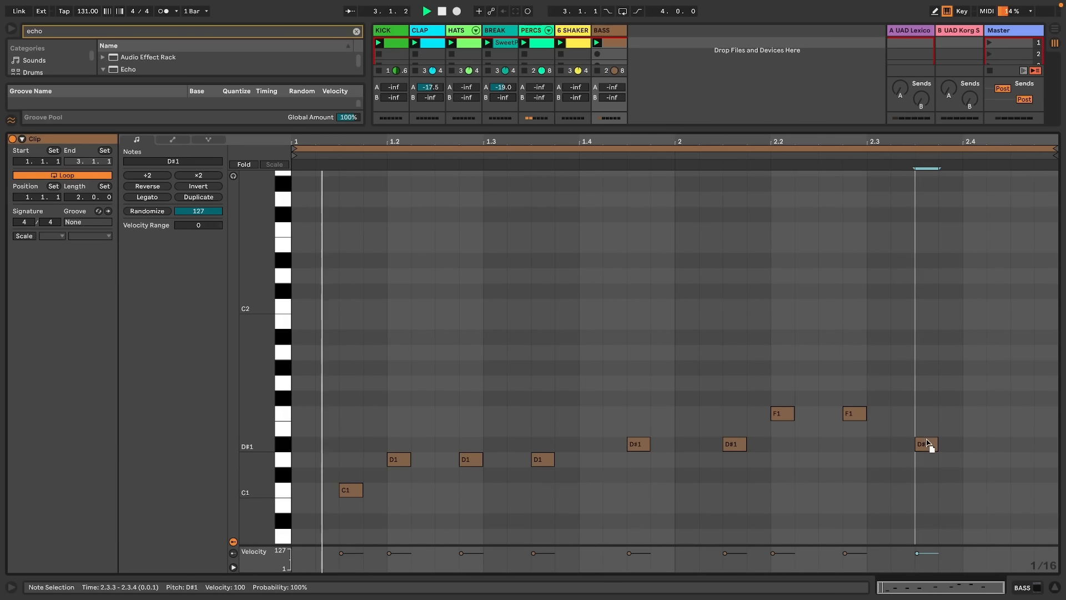
double_click(1024, 445)
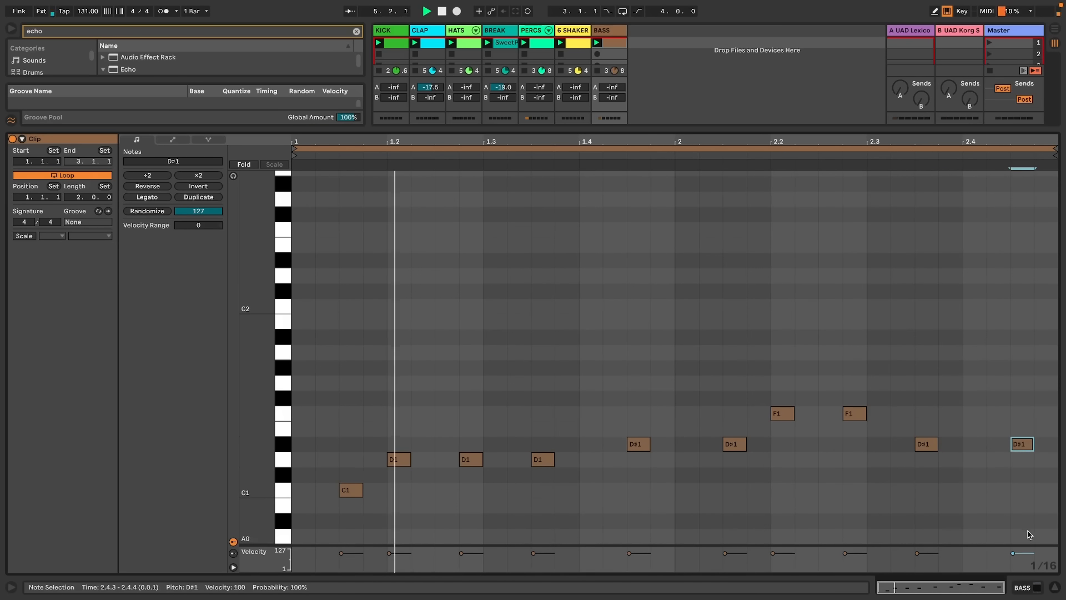
Solo the BASS track and adjust the filter envelope amount, cutoff and resonance of the Trilian patch during playback
click(1036, 588)
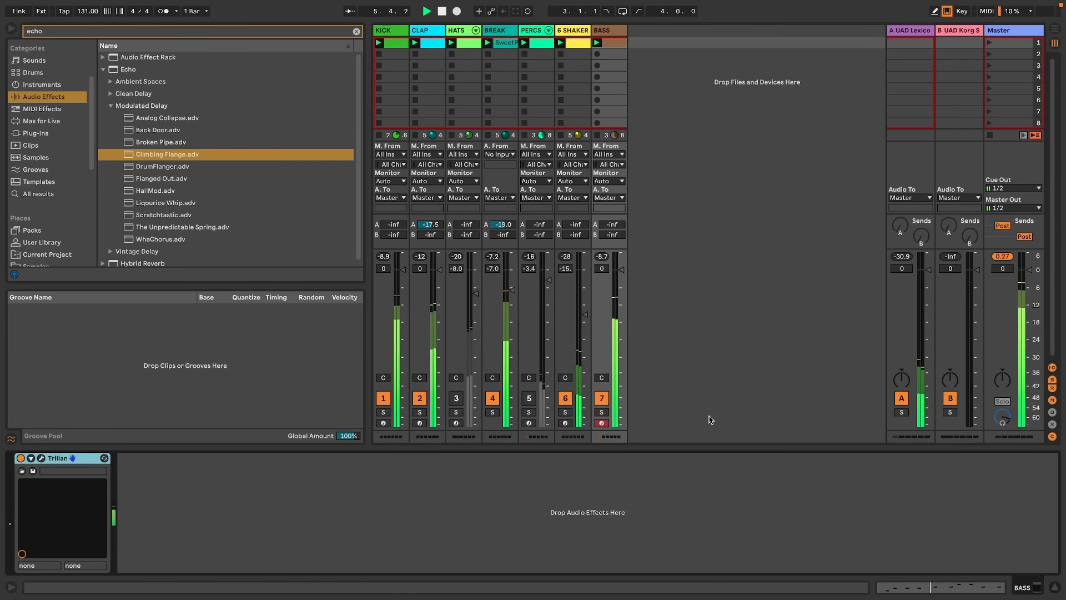
click(602, 412)
click(41, 458)
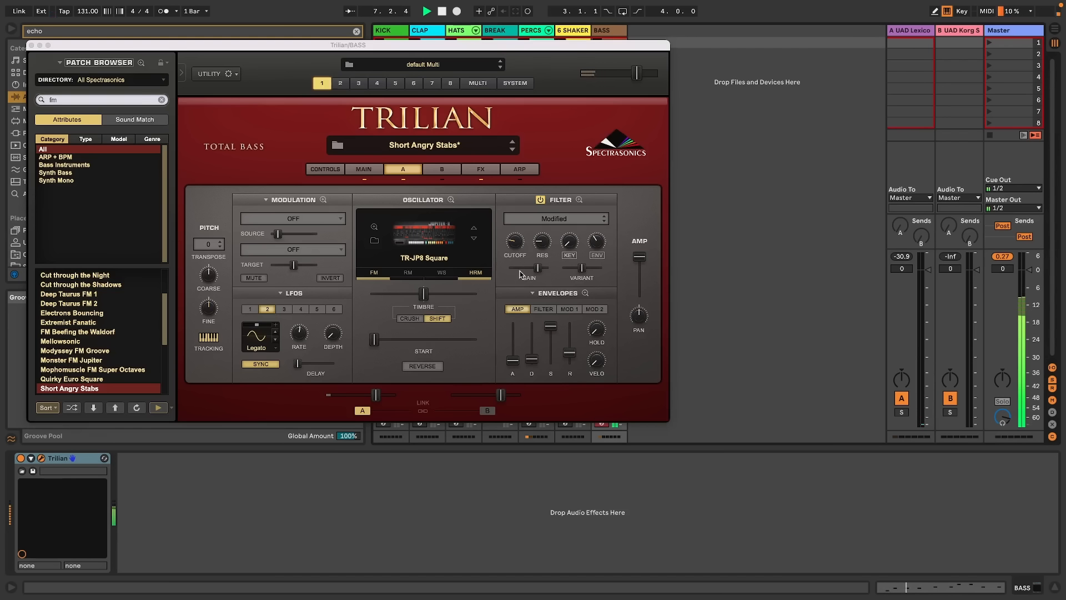
drag(595, 241, 597, 235)
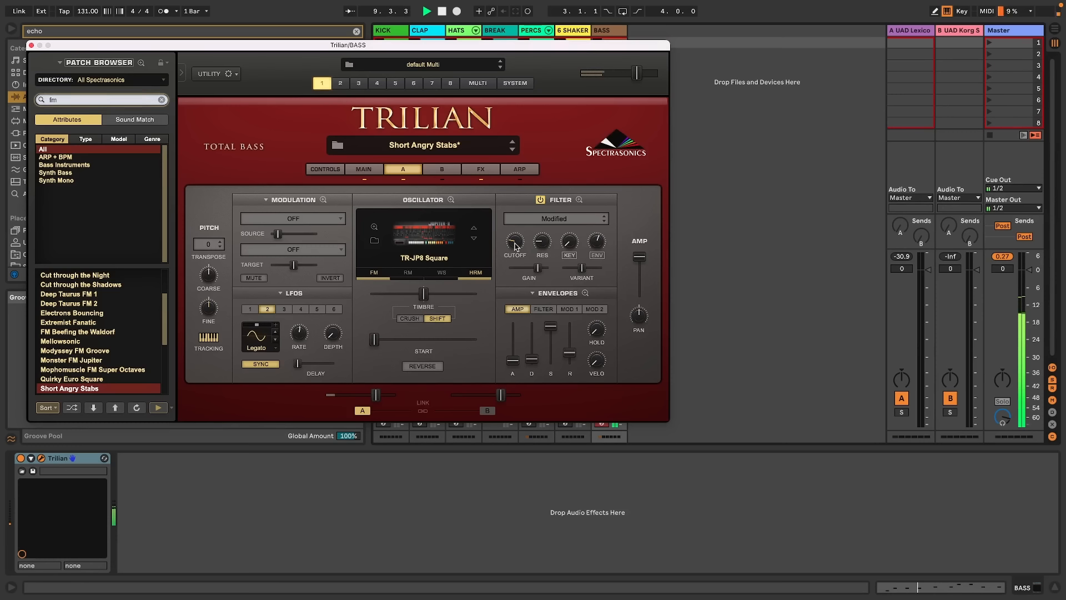
drag(515, 246, 520, 225)
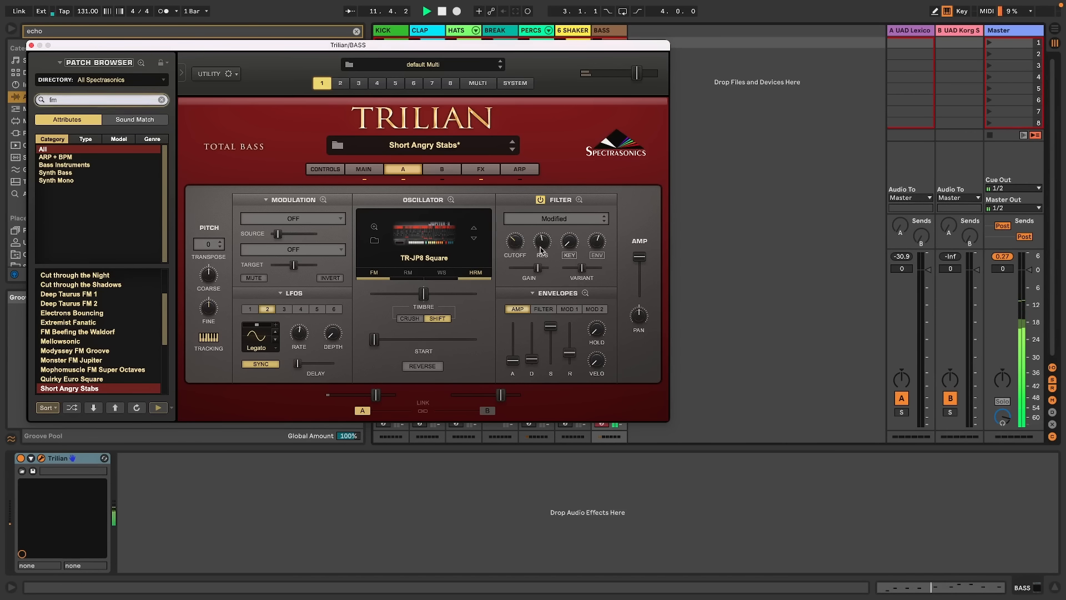
drag(542, 250, 514, 256)
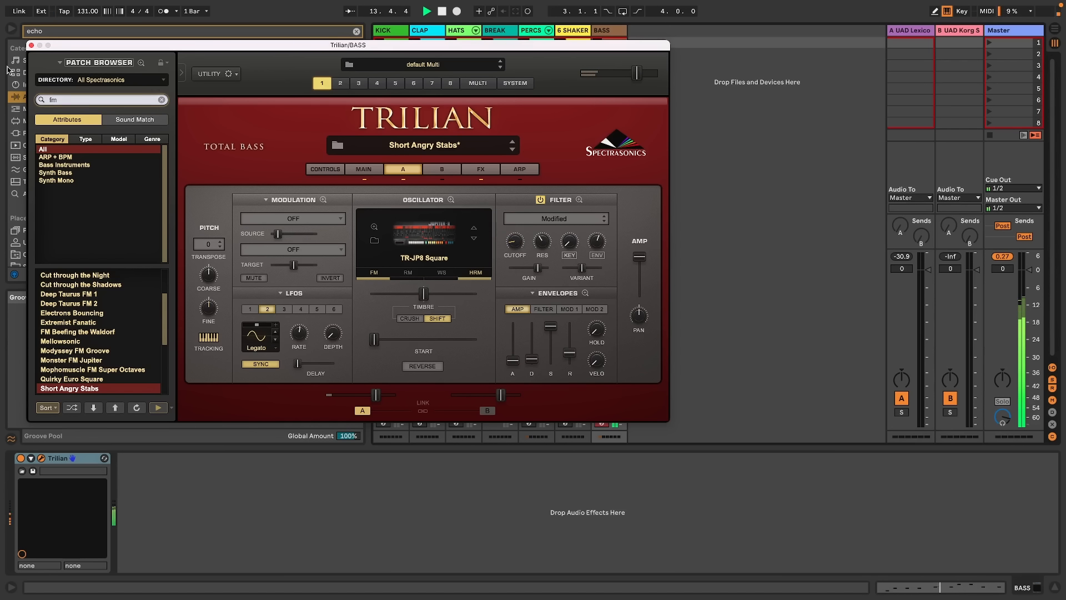
click(32, 45)
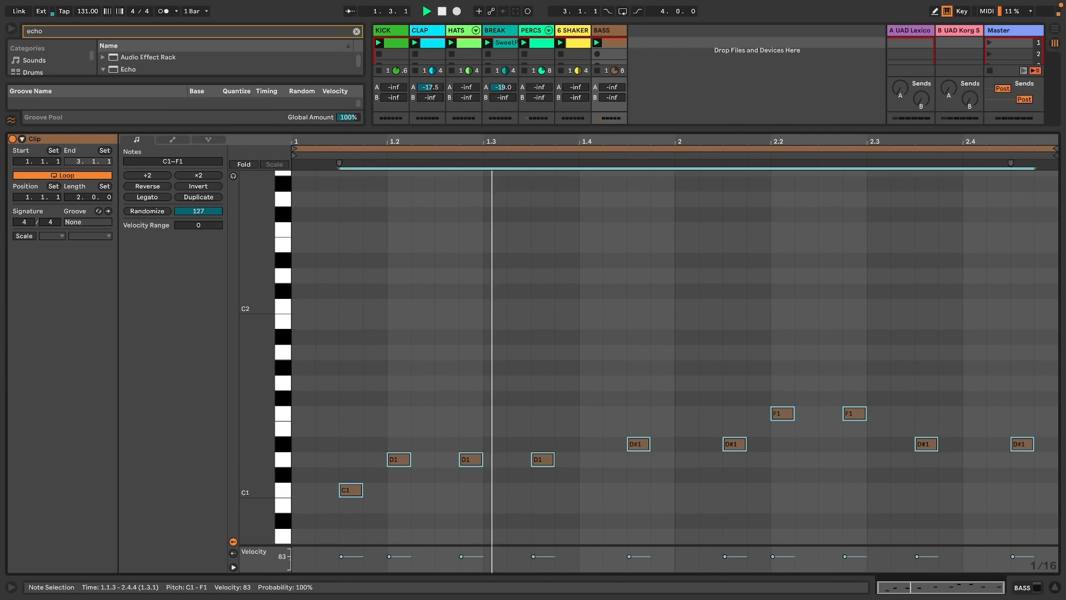
Lengthen the C1 note slightly, extend the D1 note at 1.2.1 to an eighth, and stop playback
click(417, 494)
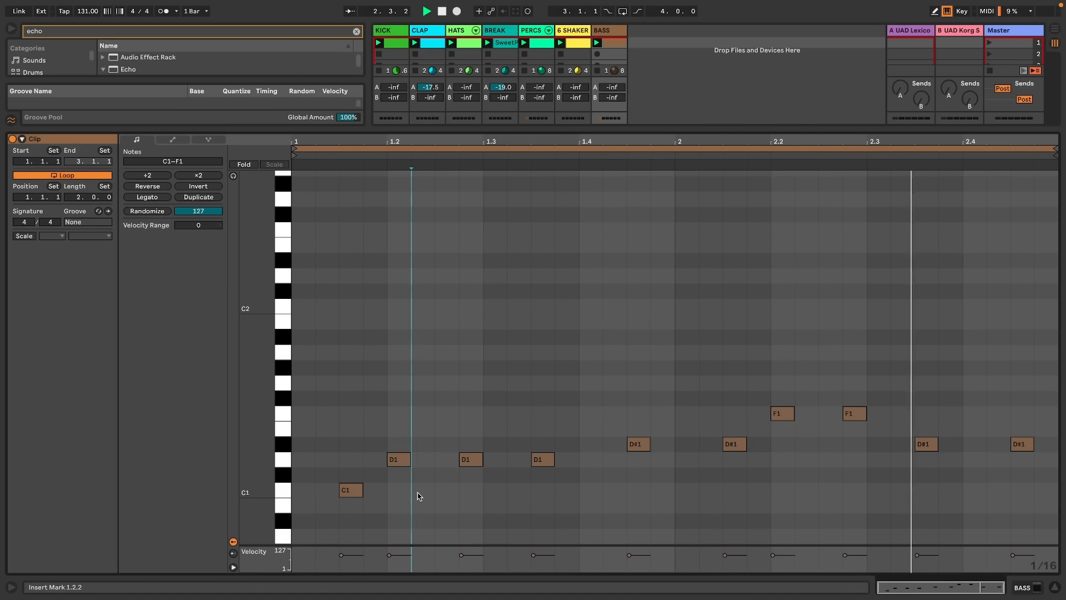
drag(360, 490, 376, 490)
drag(412, 459, 434, 459)
key(space)
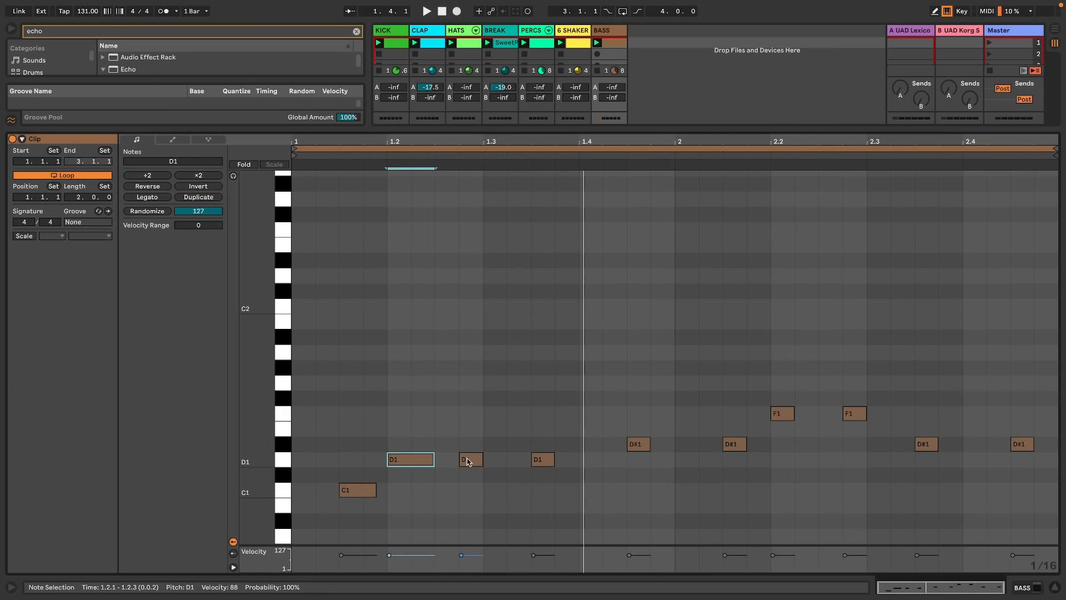
Show the BASS track's devices and search the browser for "fechob"
click(1027, 588)
key(super+f)
text(fe)
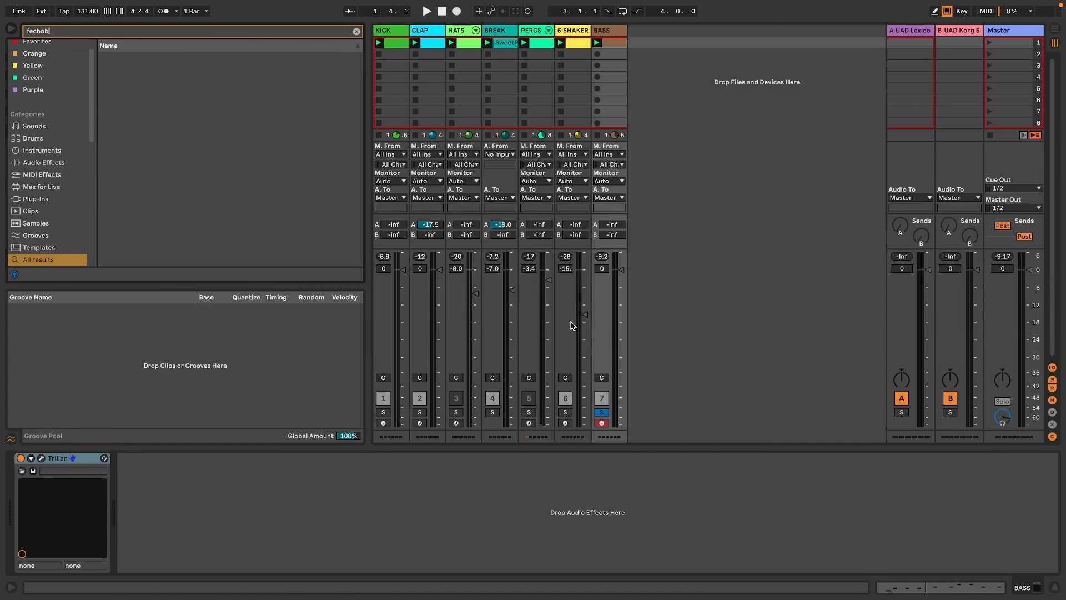
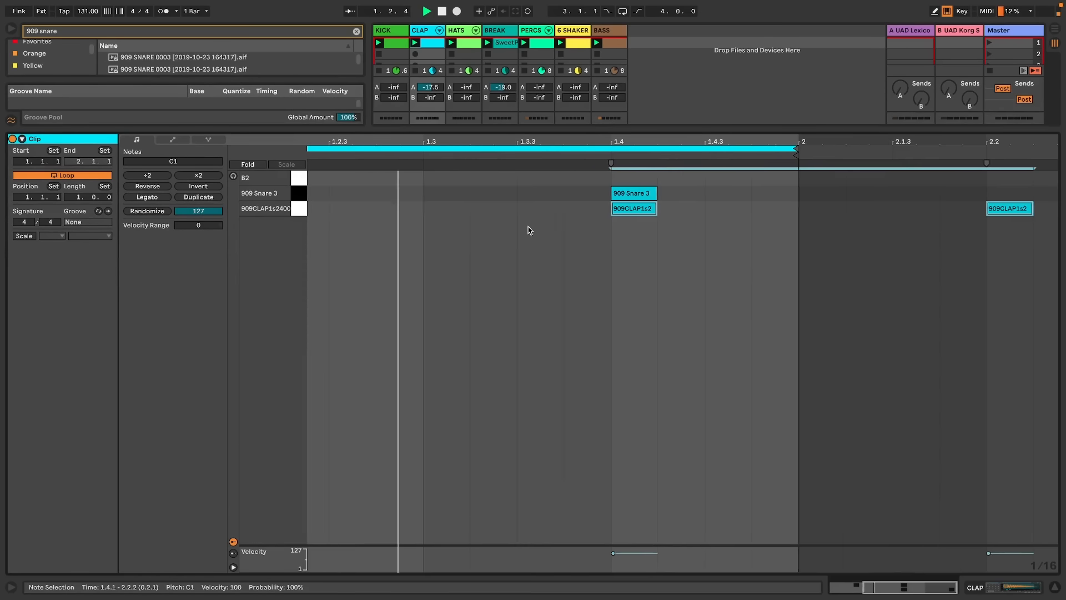
Add a 909 clap note on beat 1.2 of the CLAP clip and restart playback
key(space)
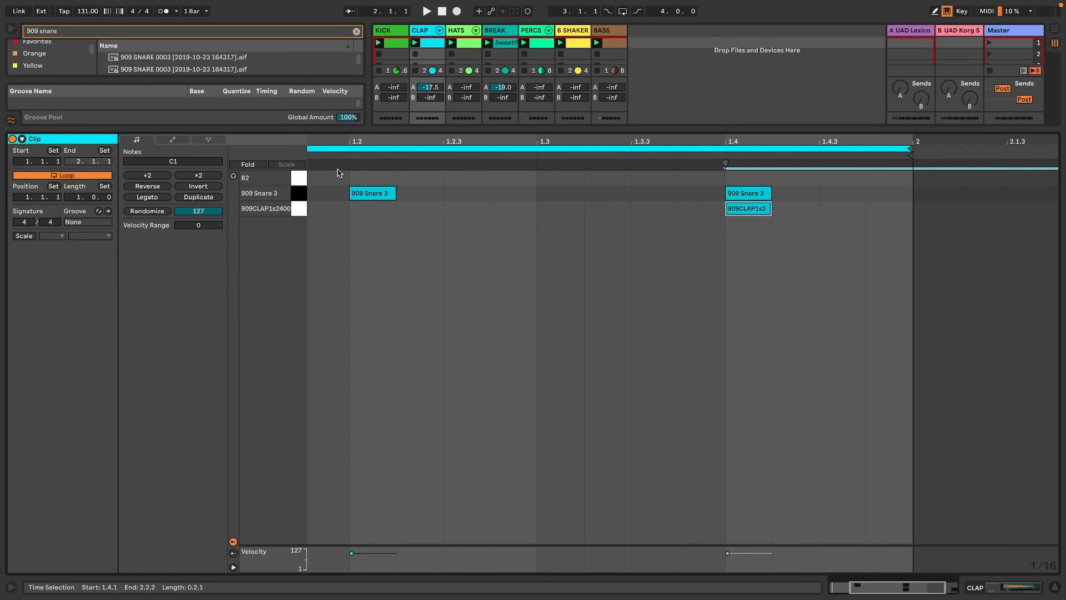
double_click(366, 210)
key(space)
Show the CLAP track's Drum Rack, transpose the 909 Snare 3 sample to -2 st and resume playback
click(421, 33)
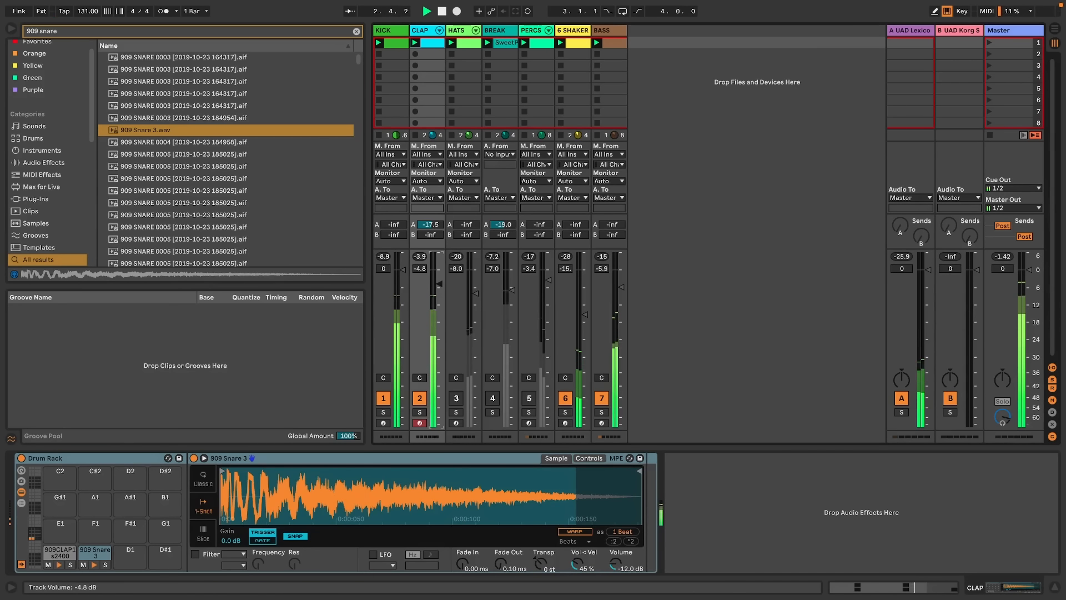
key(space)
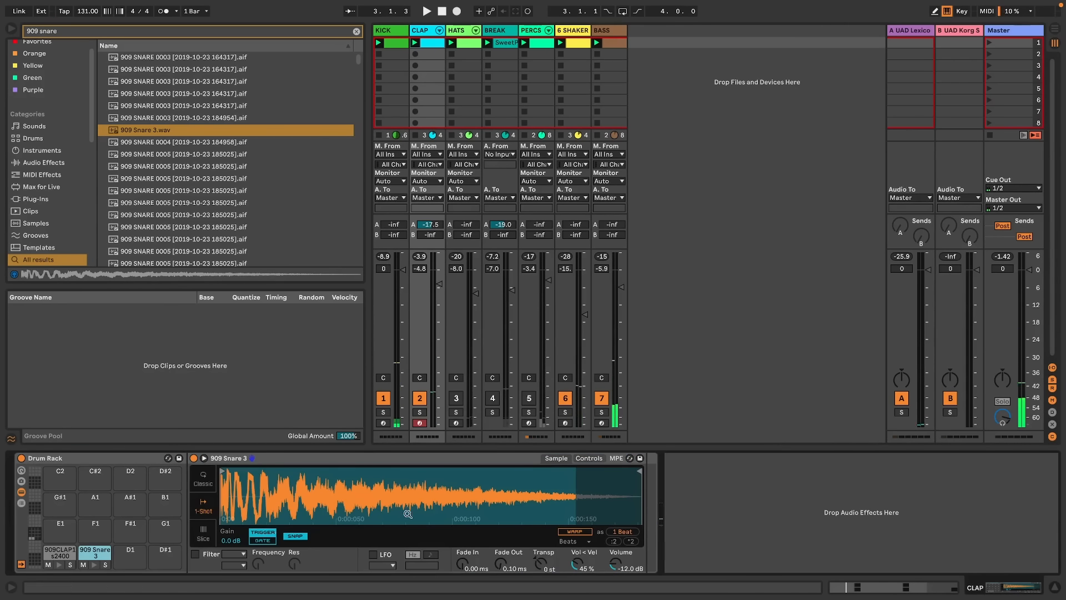
drag(546, 564, 547, 568)
key(space)
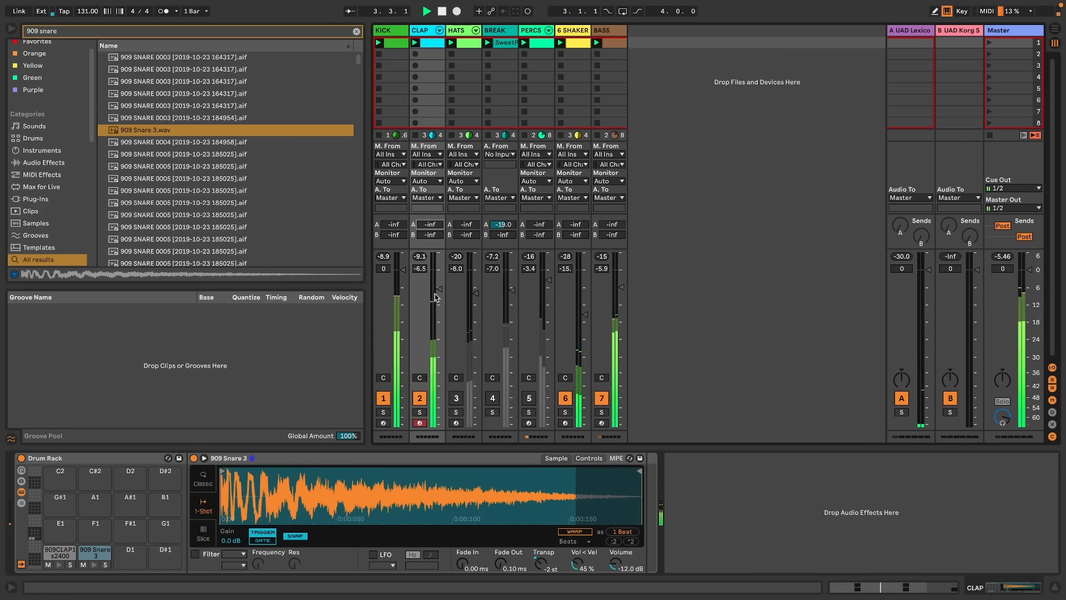
Unmute BREAK, HATS and PERCS and set the volumes of CLAP to -7.2, BREAK to -11, PERCS to -5.0 and BASS to -5.4 dB
drag(440, 289, 441, 289)
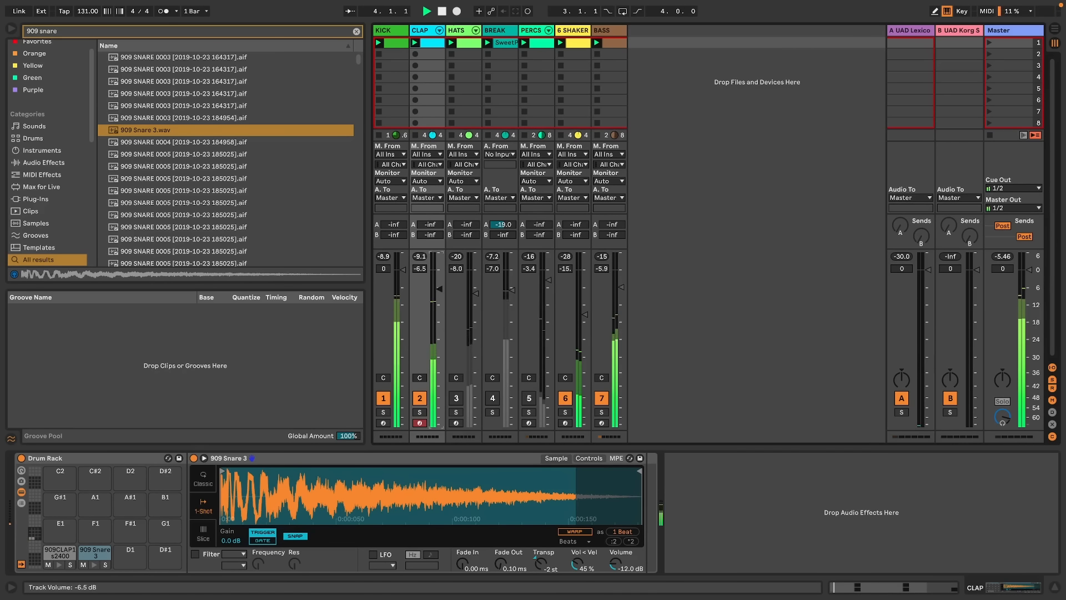
click(492, 398)
drag(512, 290, 511, 291)
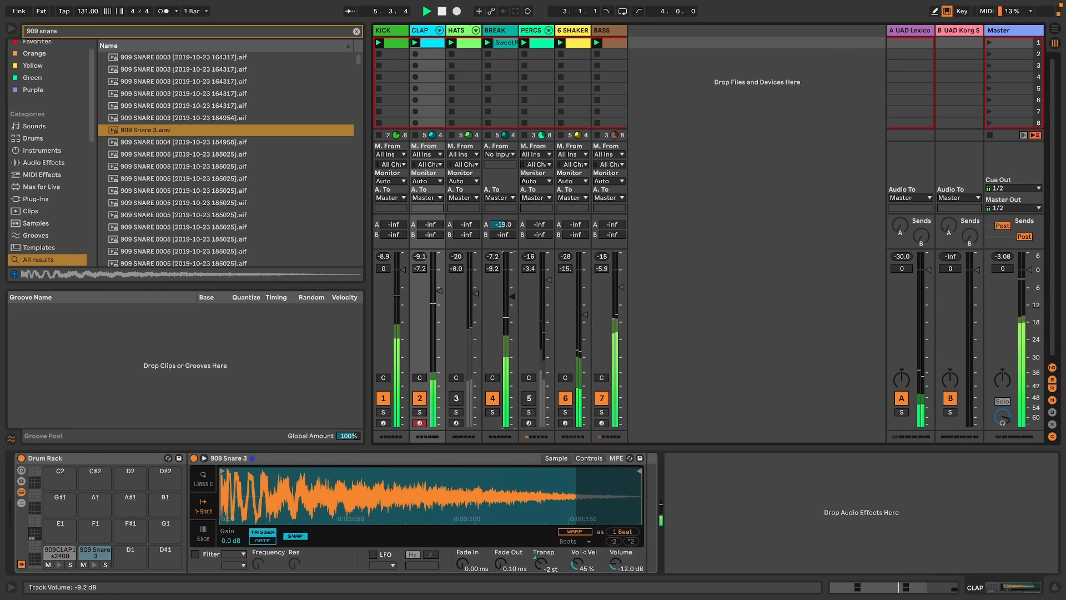
click(455, 398)
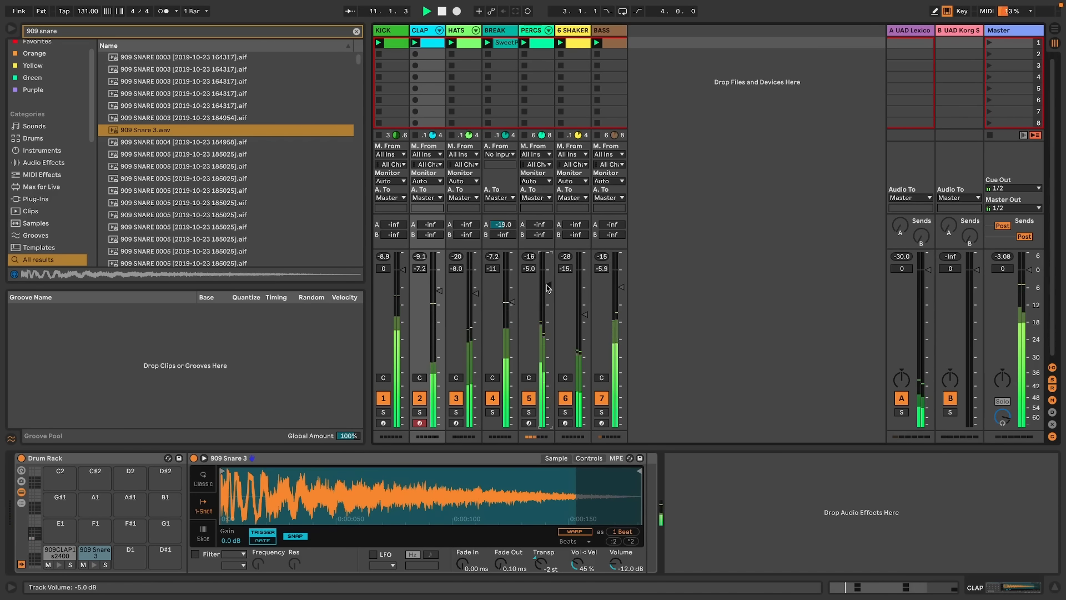
drag(621, 287, 621, 285)
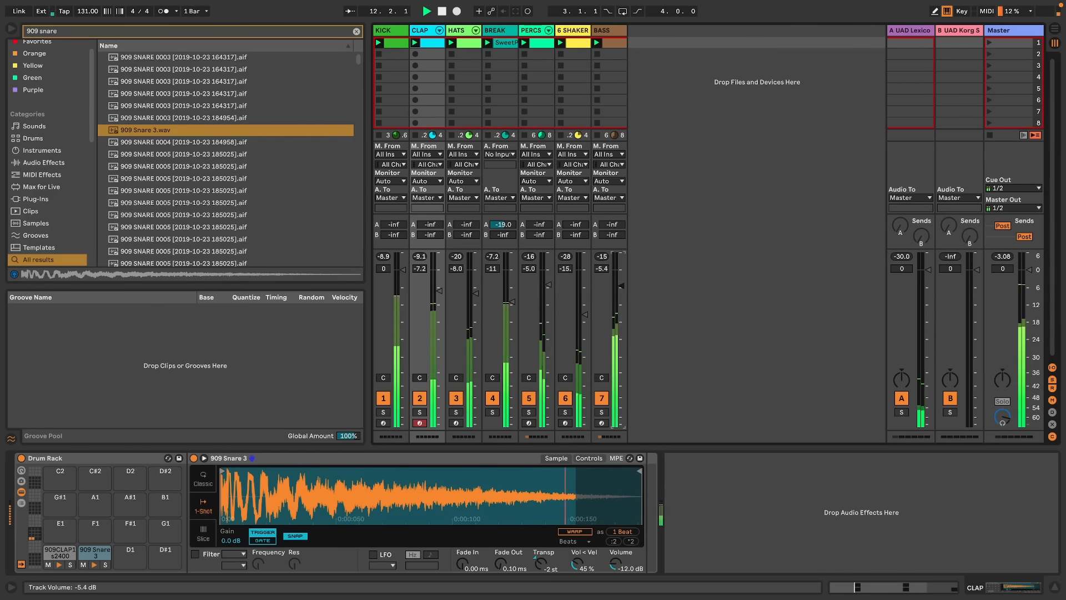
Insert a new MIDI track after the BASS track
right_click(646, 32)
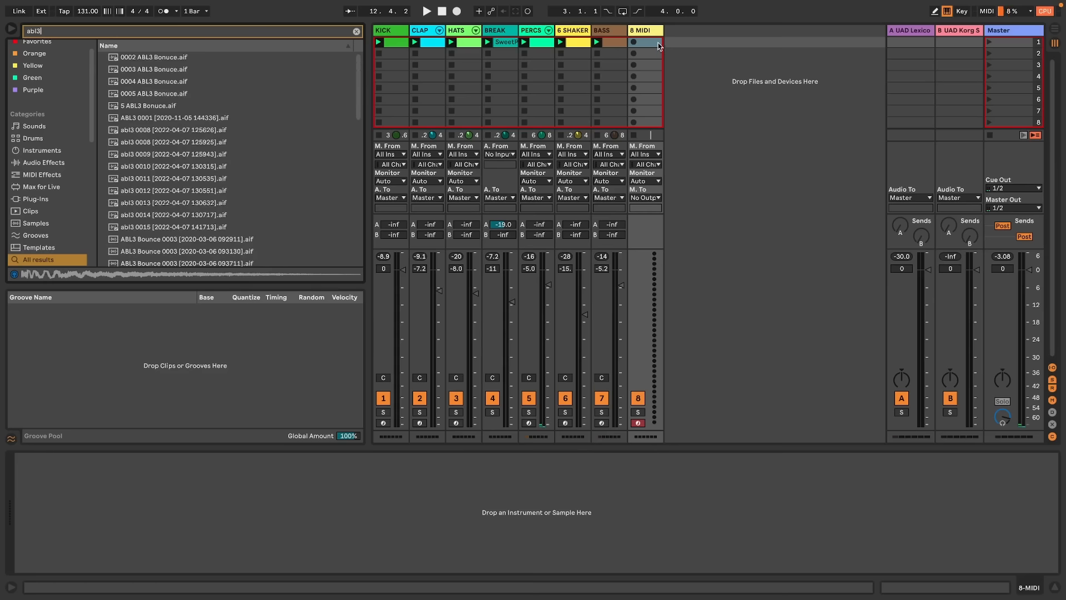
Load the ABL3 plug-in instrument onto the new MIDI track
scroll(222, 189, down, 15)
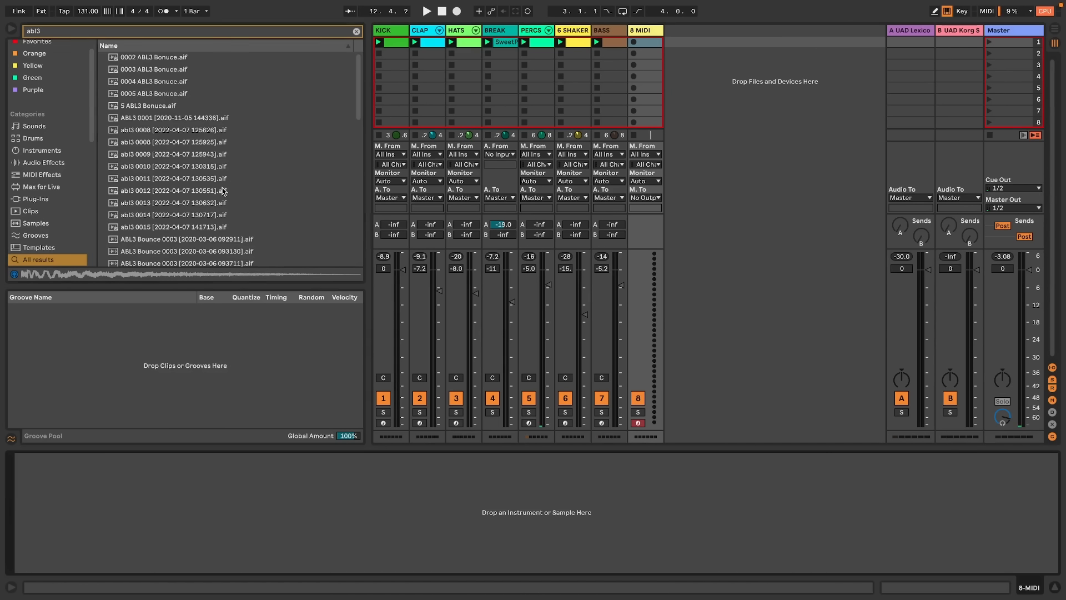
click(130, 260)
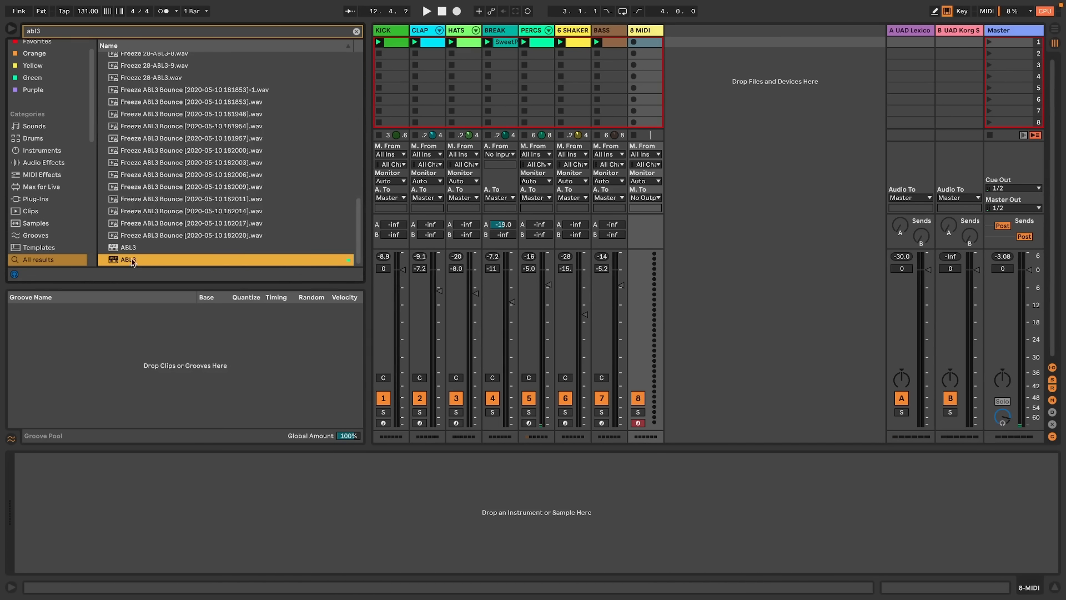
double_click(133, 262)
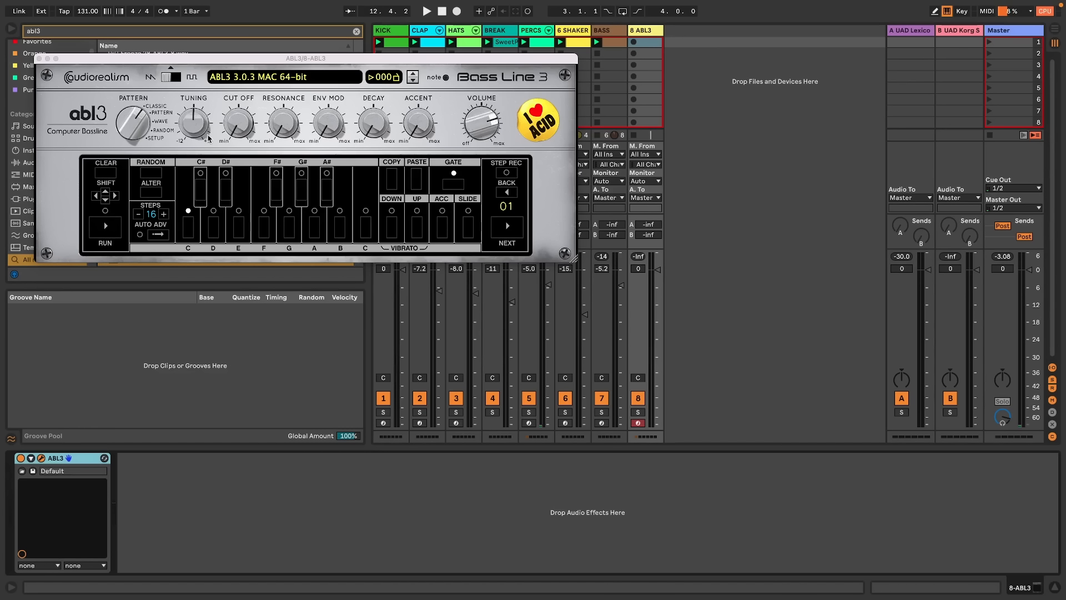
Load an ElectroBassline pattern from the Electro patterns folder into ABL3
click(246, 77)
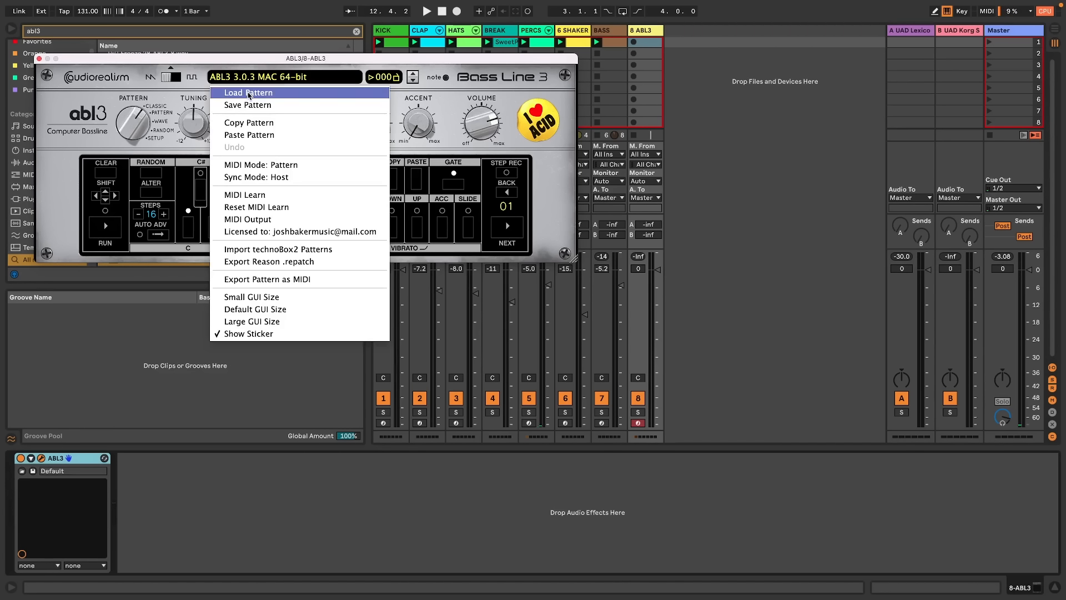
click(249, 95)
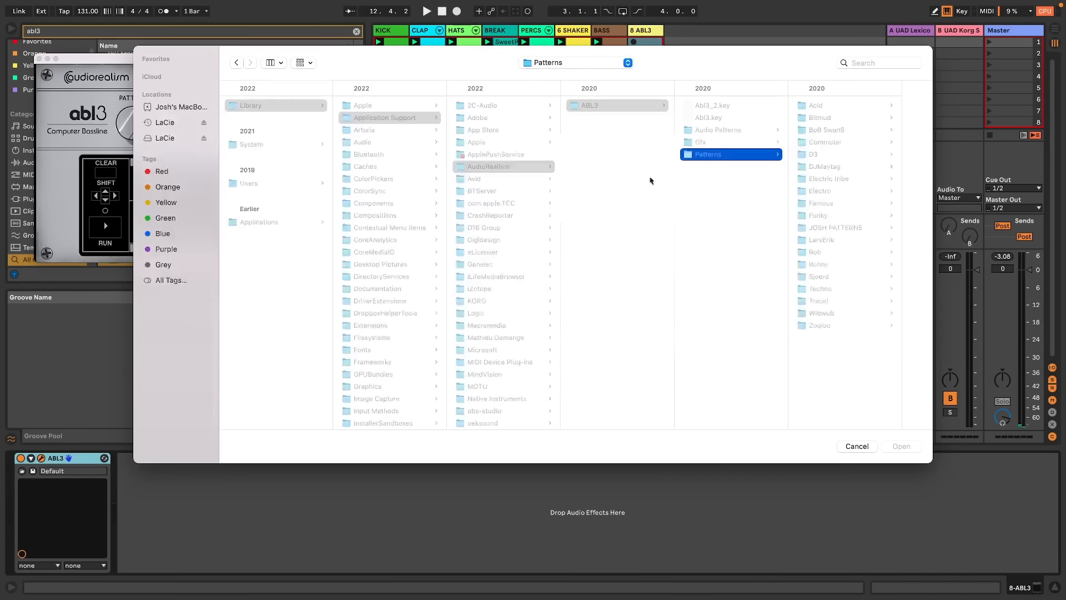
click(816, 191)
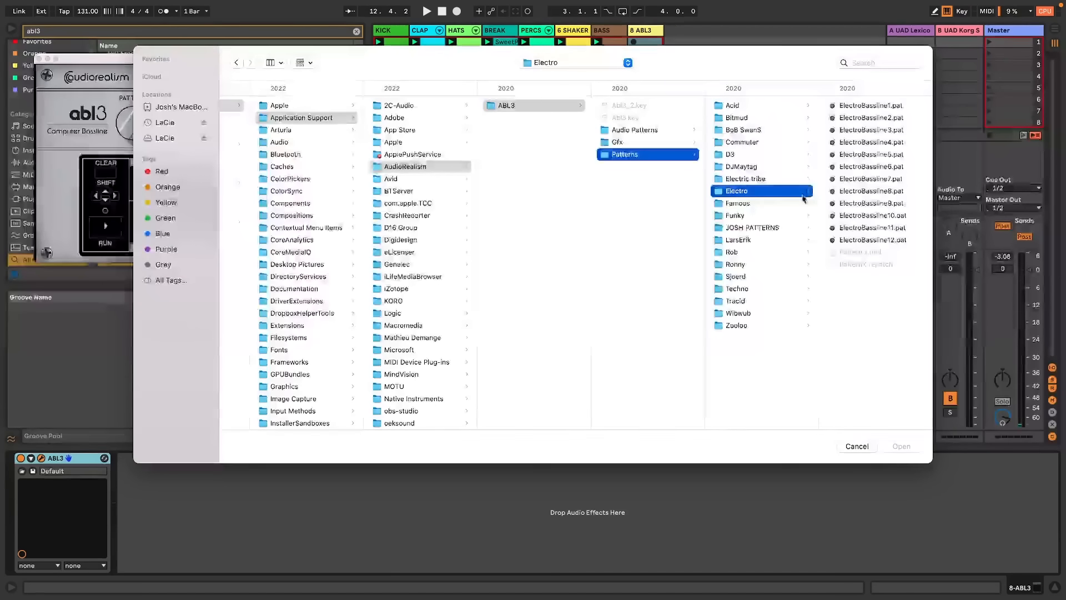
click(863, 194)
double_click(863, 197)
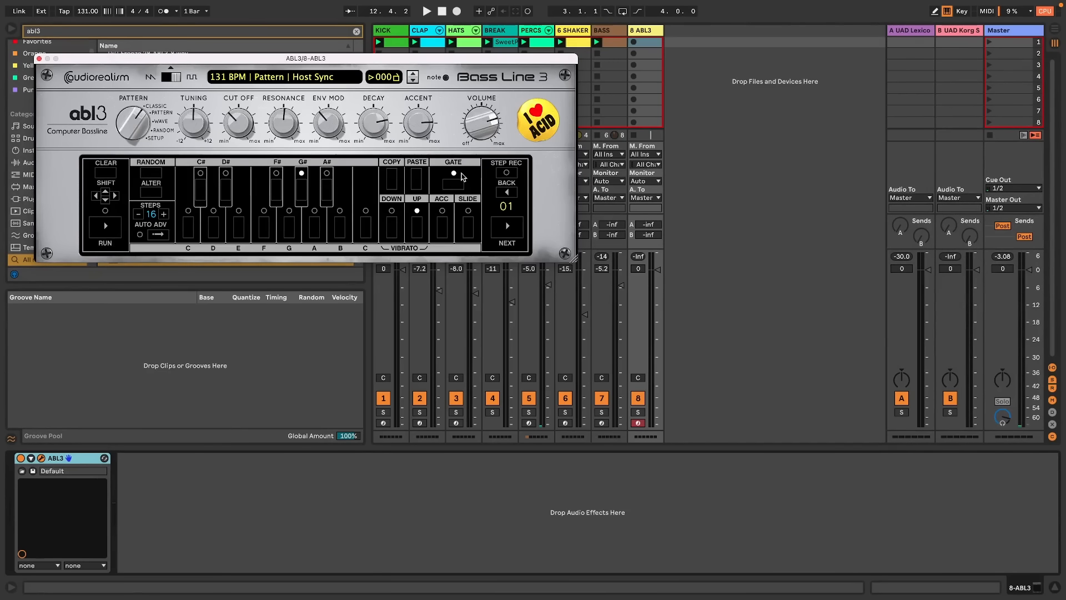
Check the notes in the BASS clip and switch ABL3 to its Pattern editing view
double_click(613, 42)
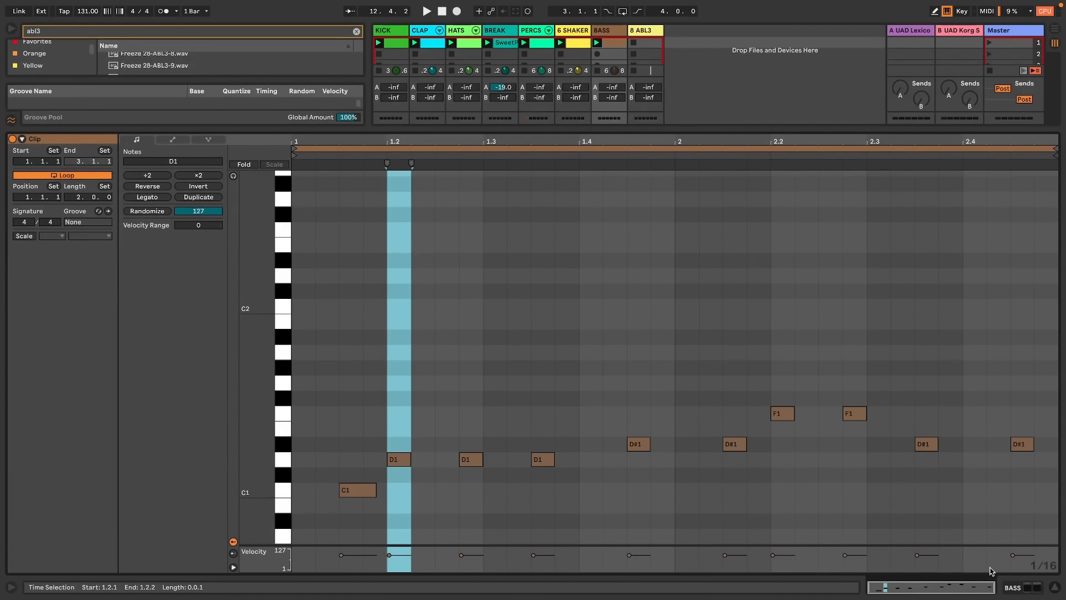
click(1054, 588)
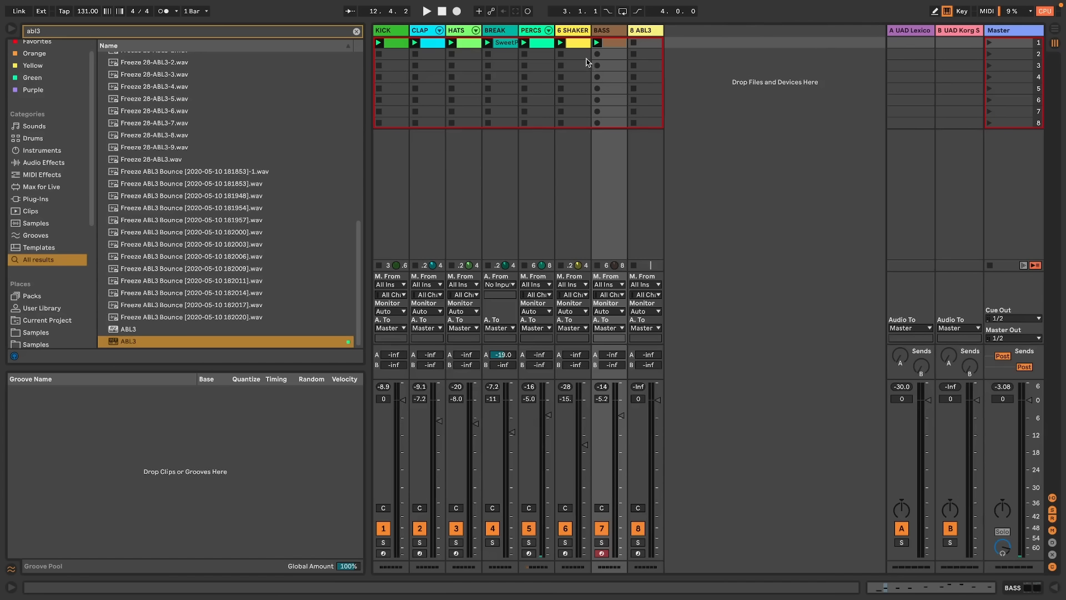
double_click(643, 32)
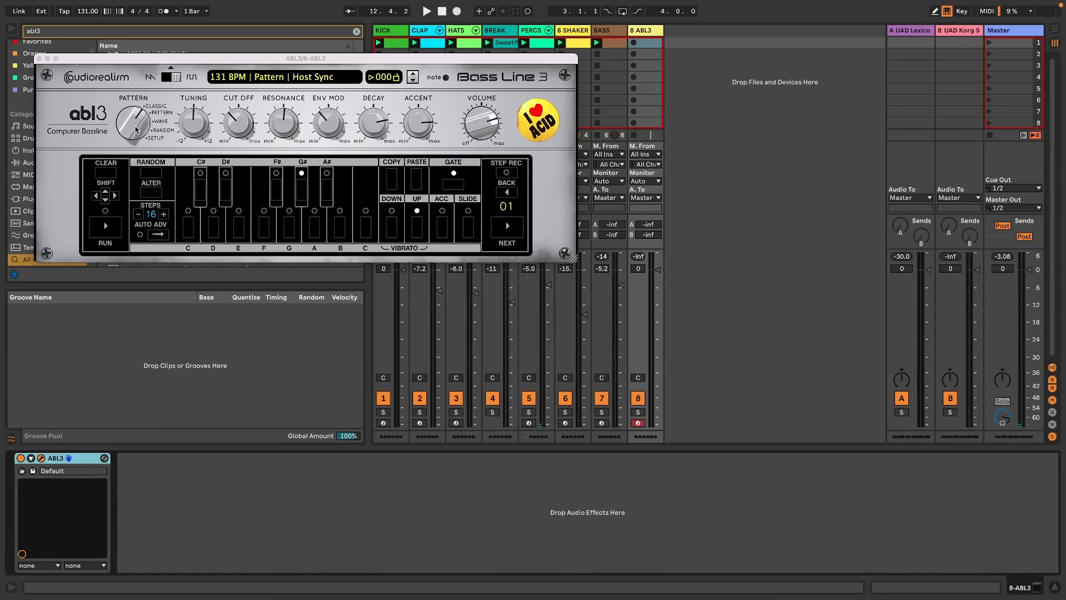
click(132, 115)
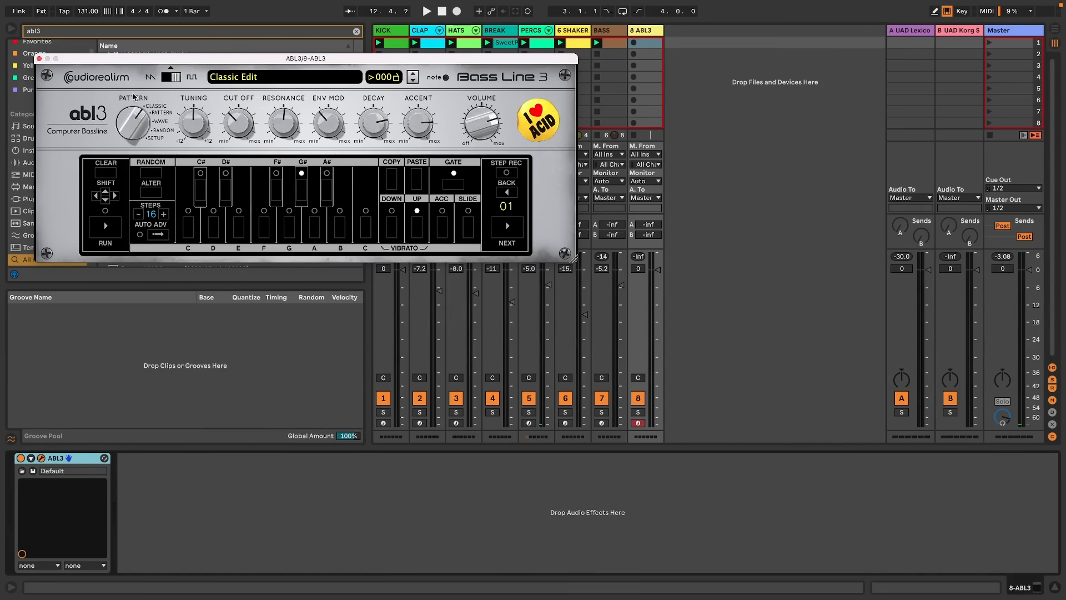
drag(134, 97, 134, 84)
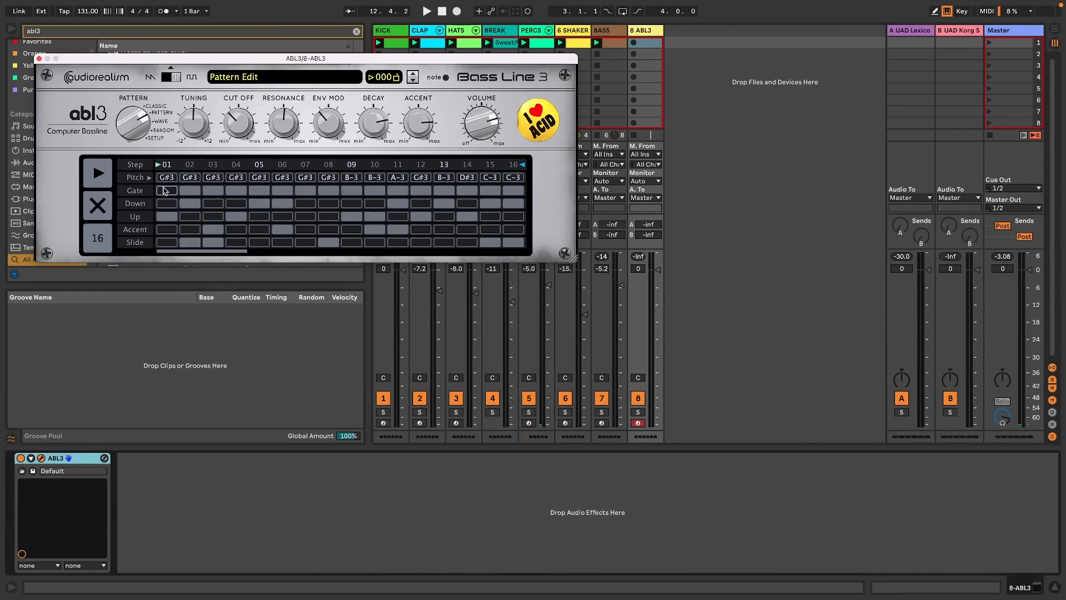
Set the pitch of ABL3 steps 2 and 3 to C-3 and of steps 7 and 9 to C-4, auditioning with the groove
drag(185, 180, 188, 186)
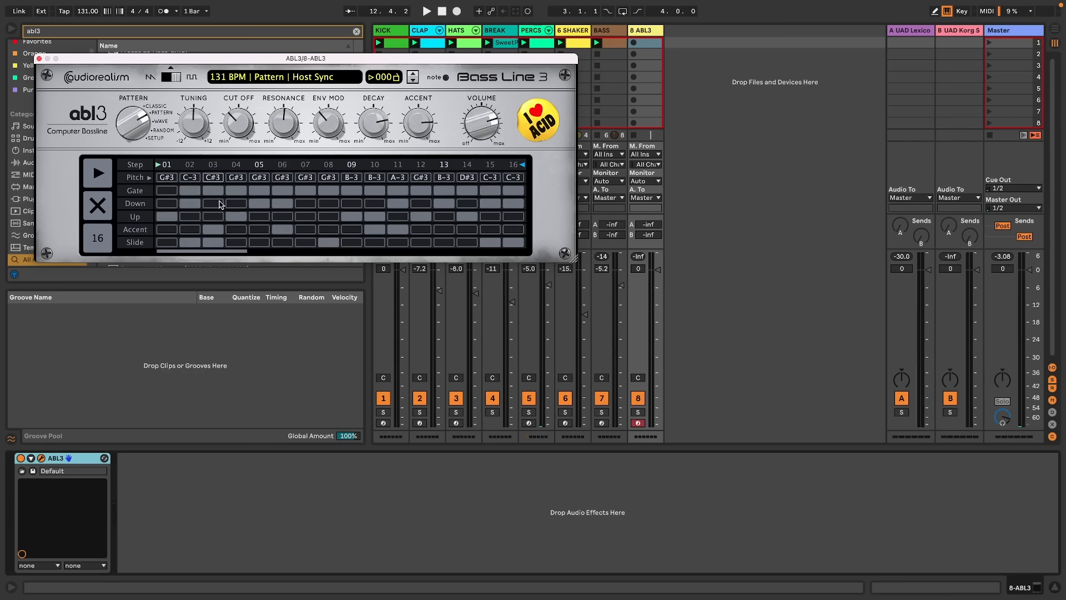
drag(234, 191, 314, 193)
key(space)
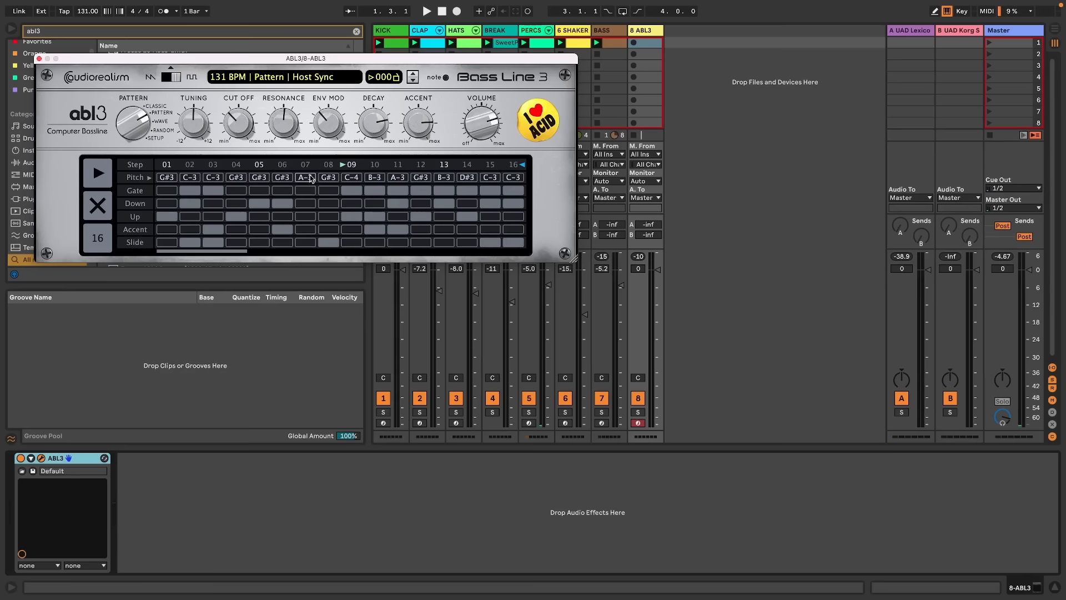
key(space)
drag(311, 178, 313, 172)
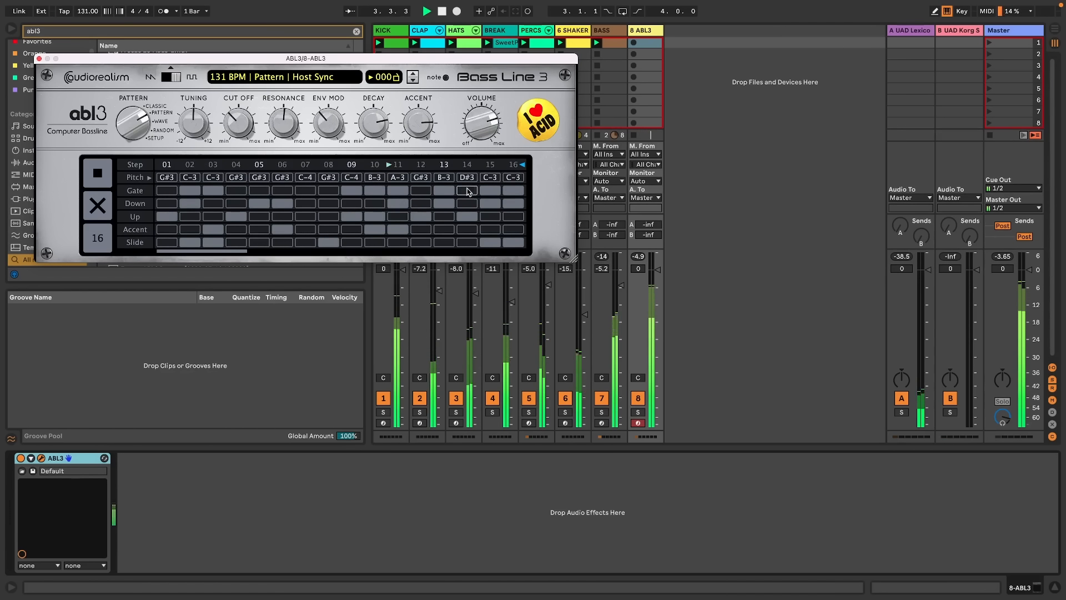
Set the pitch of step 13 to F-4 and the Cut Off to 64%, and close the ABL3 window
click(451, 191)
click(473, 192)
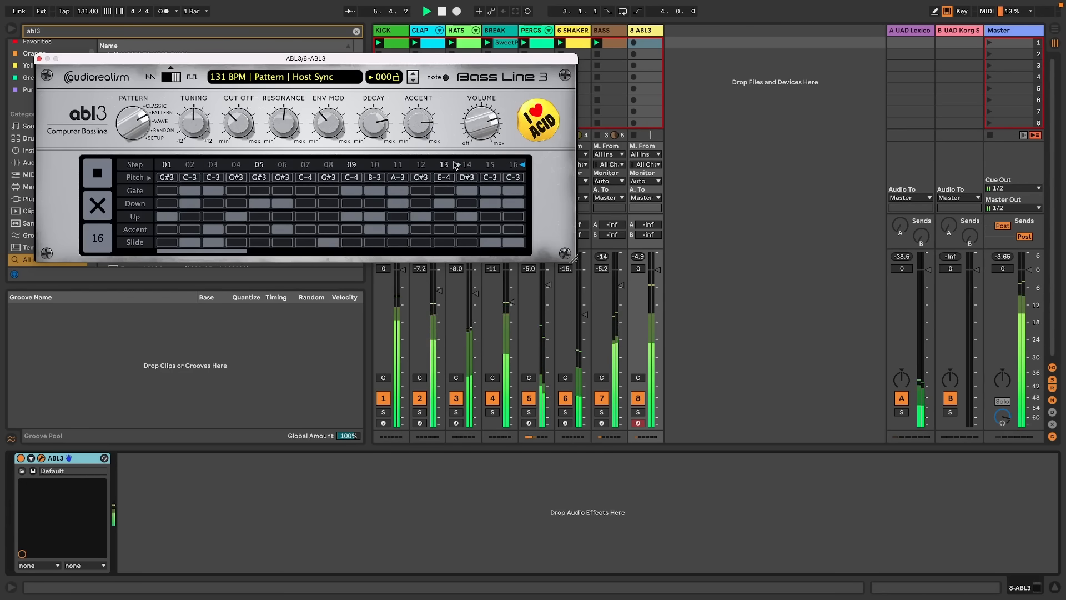
click(450, 191)
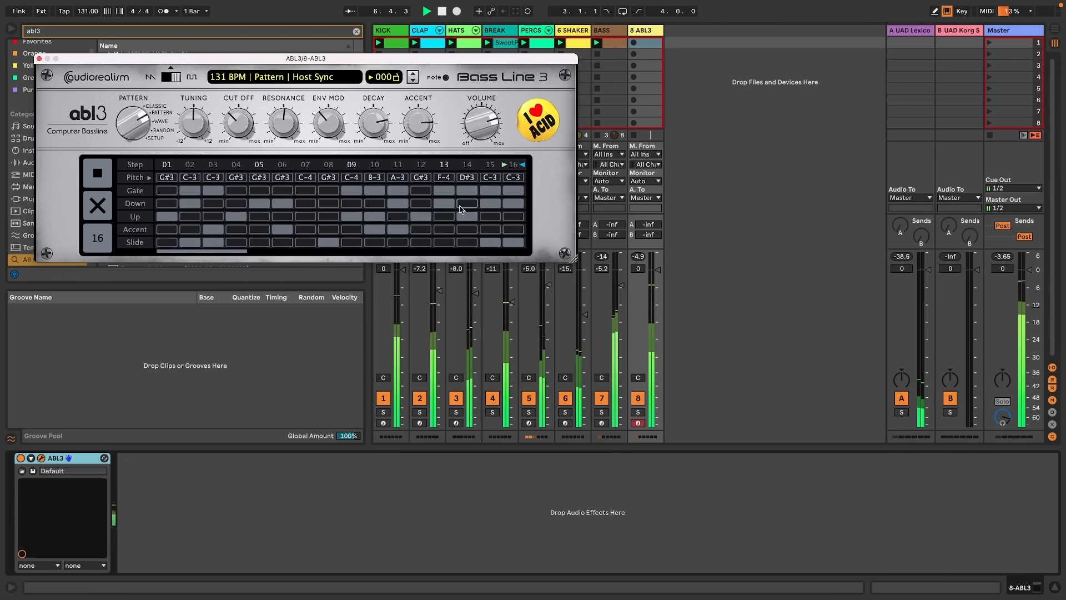
drag(251, 131, 251, 86)
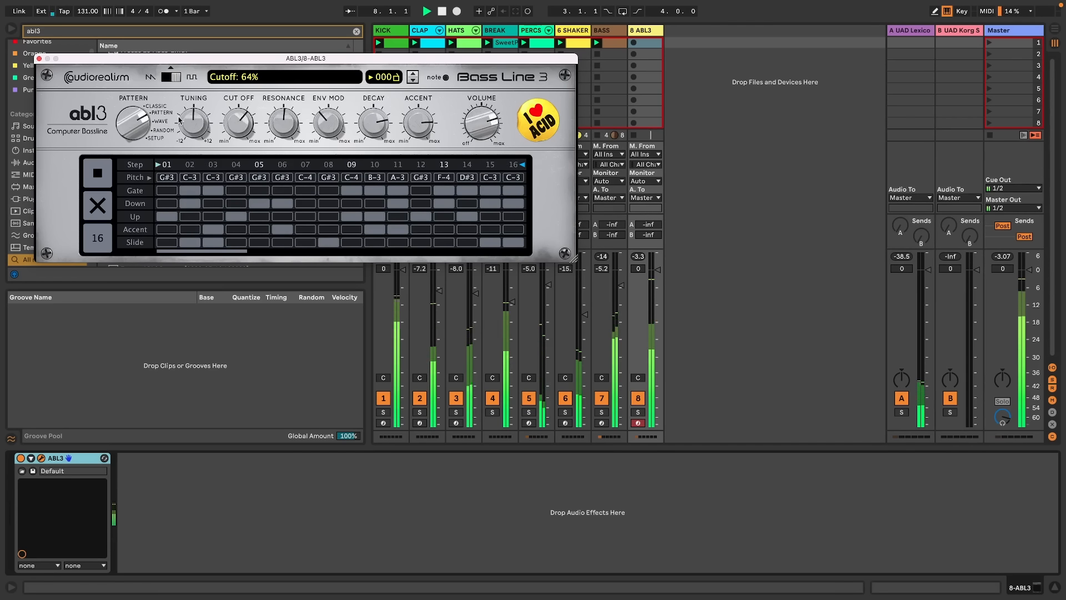
click(39, 59)
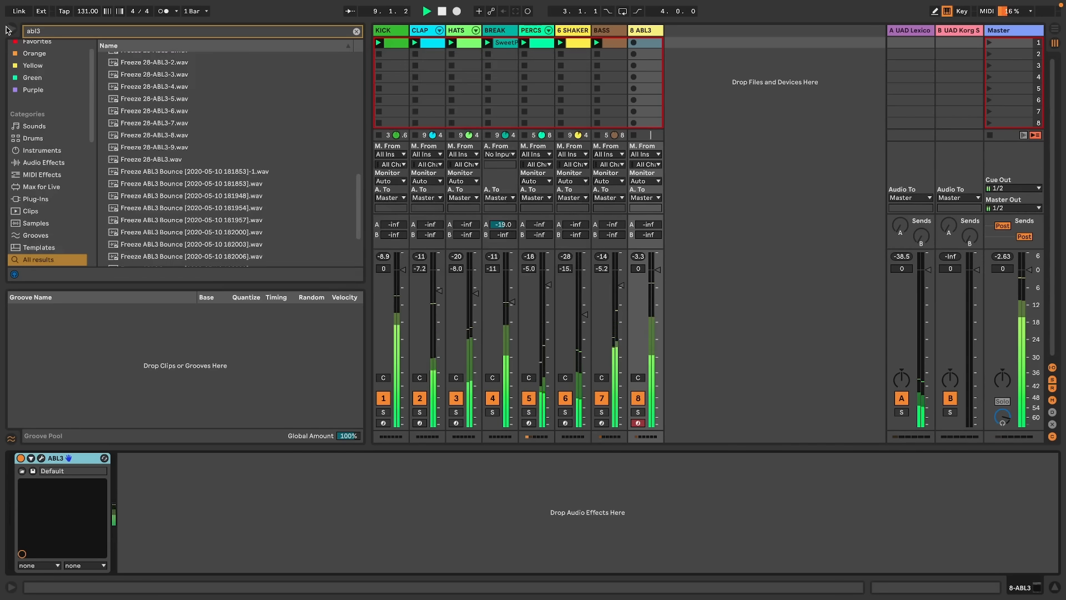
Stop playback and add a new MIDI track and a new audio track after the ABL3 track
click(10, 29)
right_click(349, 37)
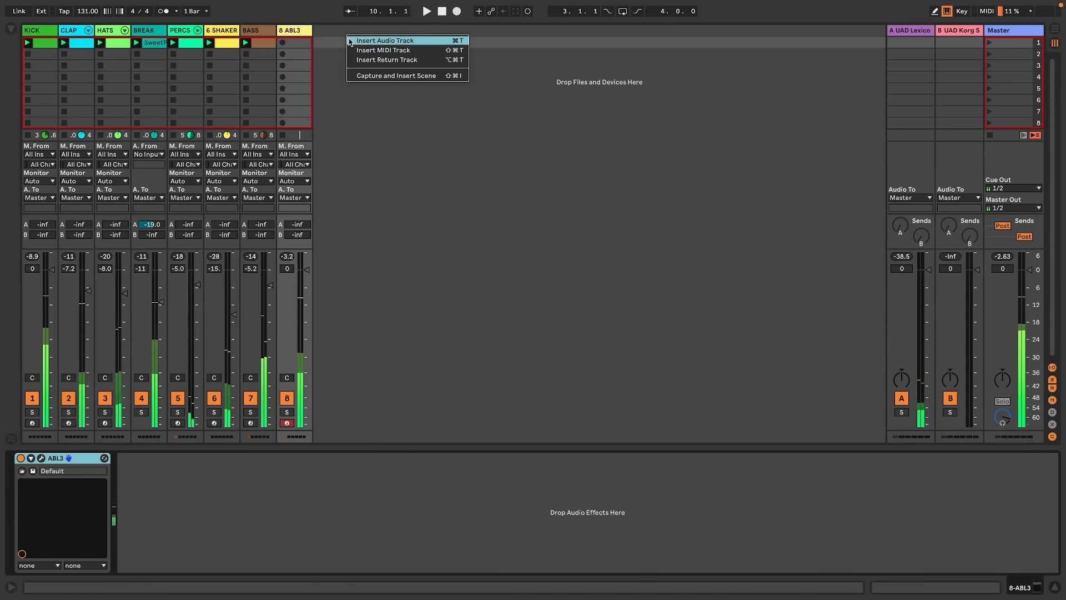
click(358, 49)
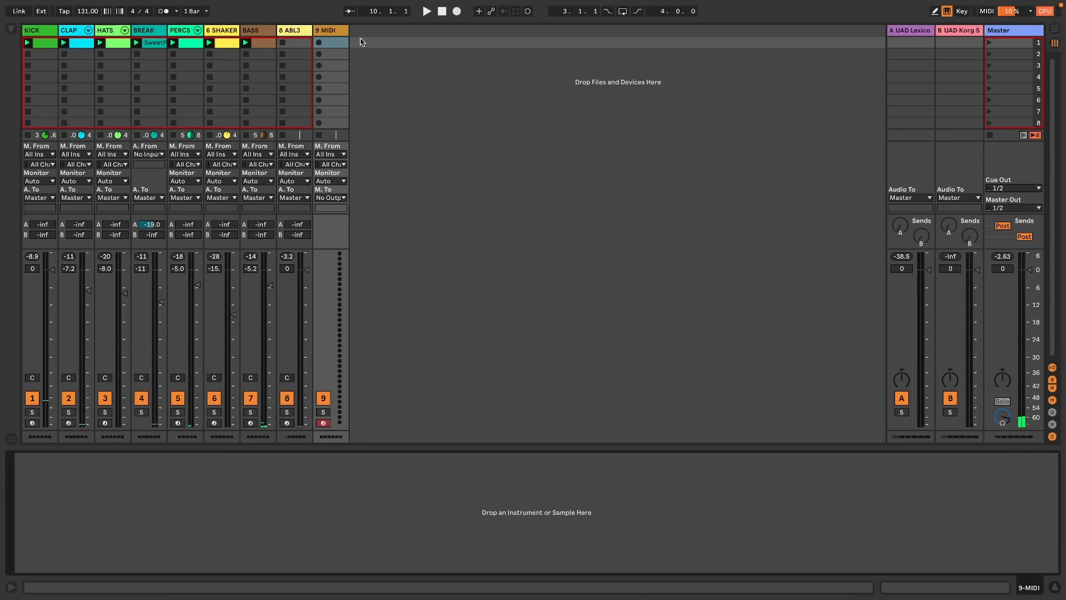
right_click(366, 35)
click(383, 41)
Search the browser for "pressu" and preview presets such as MPE Sine Pressure.adg
key(super+f)
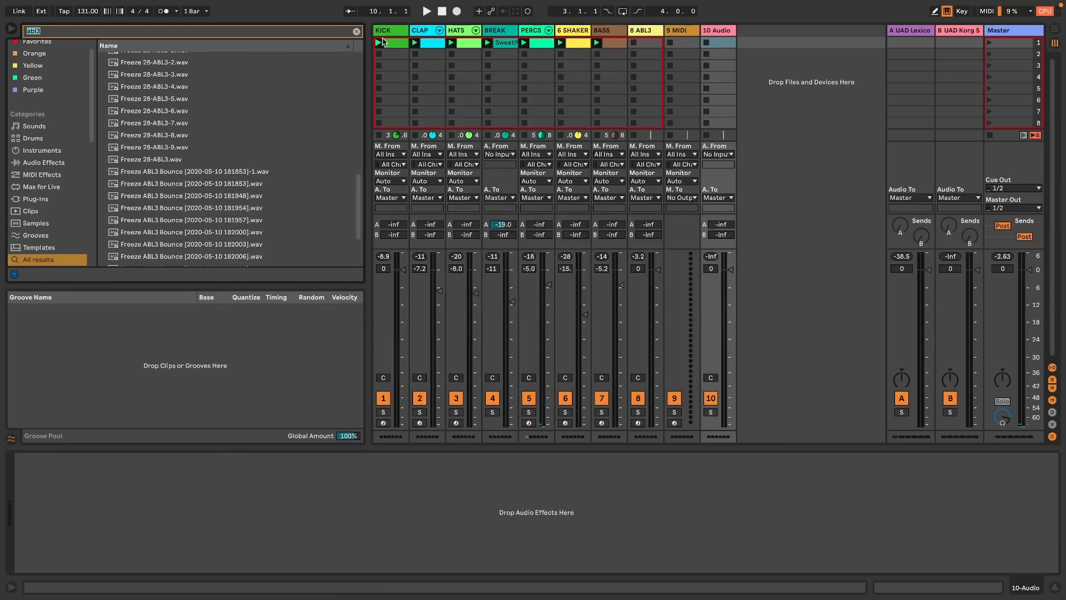
text(pressu)
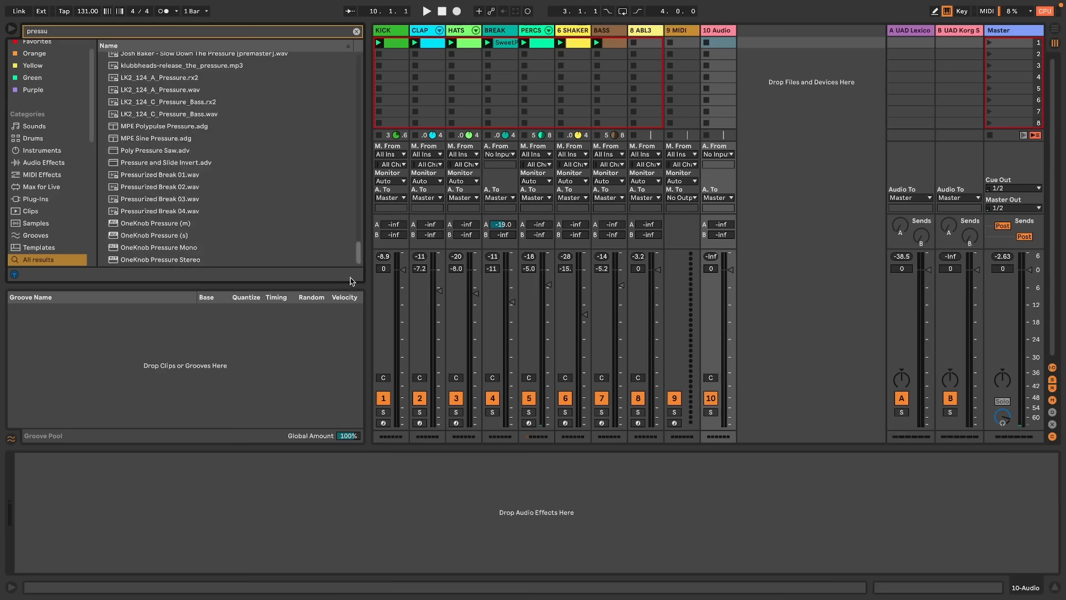
click(209, 176)
click(197, 163)
click(170, 149)
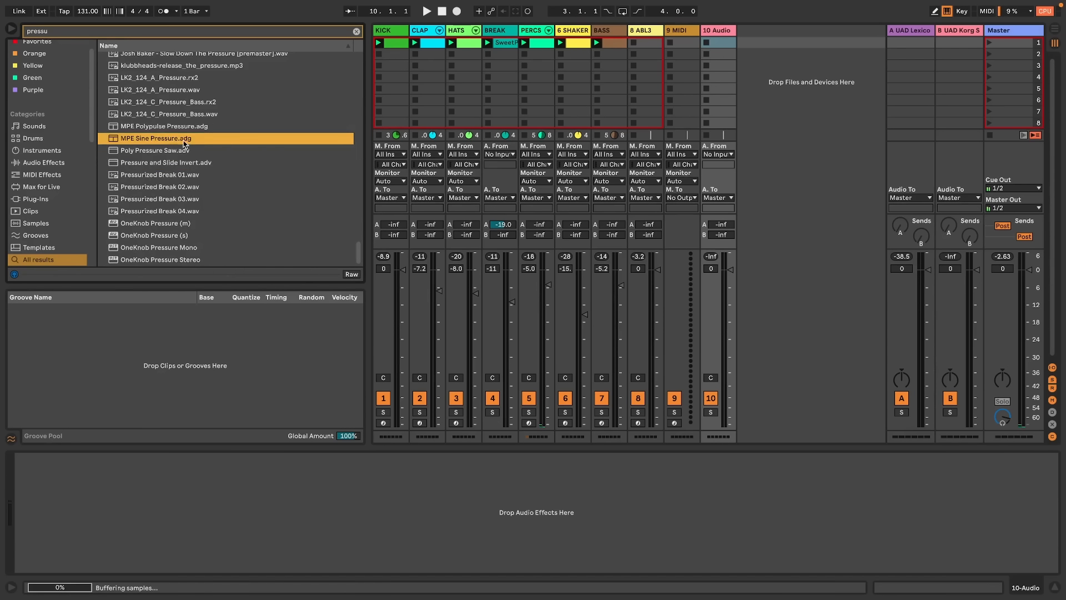
Preview the Friendly Pressure, Pressure Control and The Pressure Aftermix samples among the search results
scroll(178, 147, up, 15)
scroll(185, 145, up, 15)
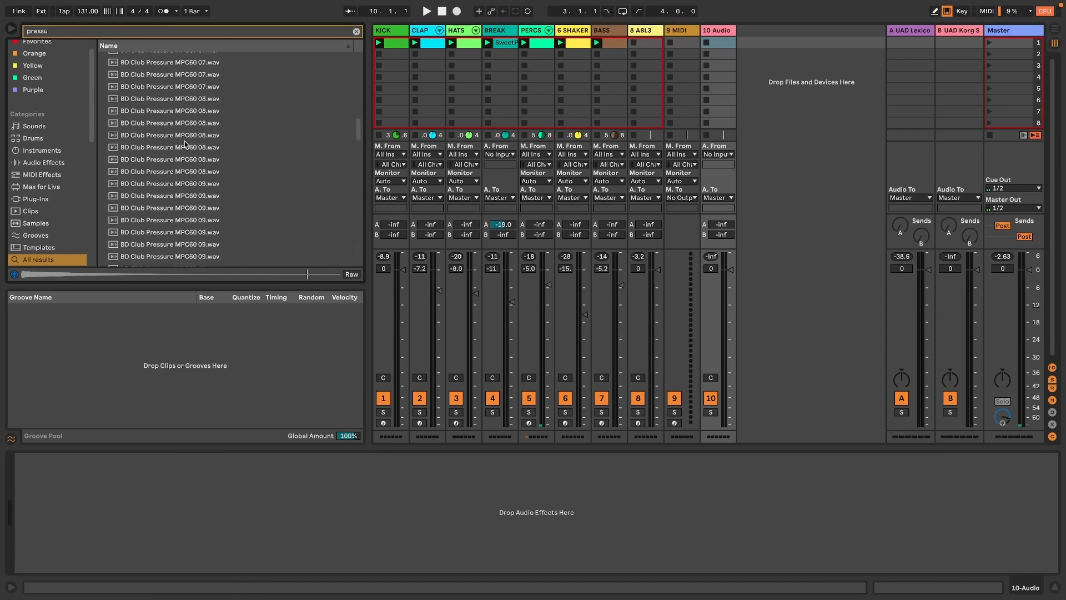
click(185, 119)
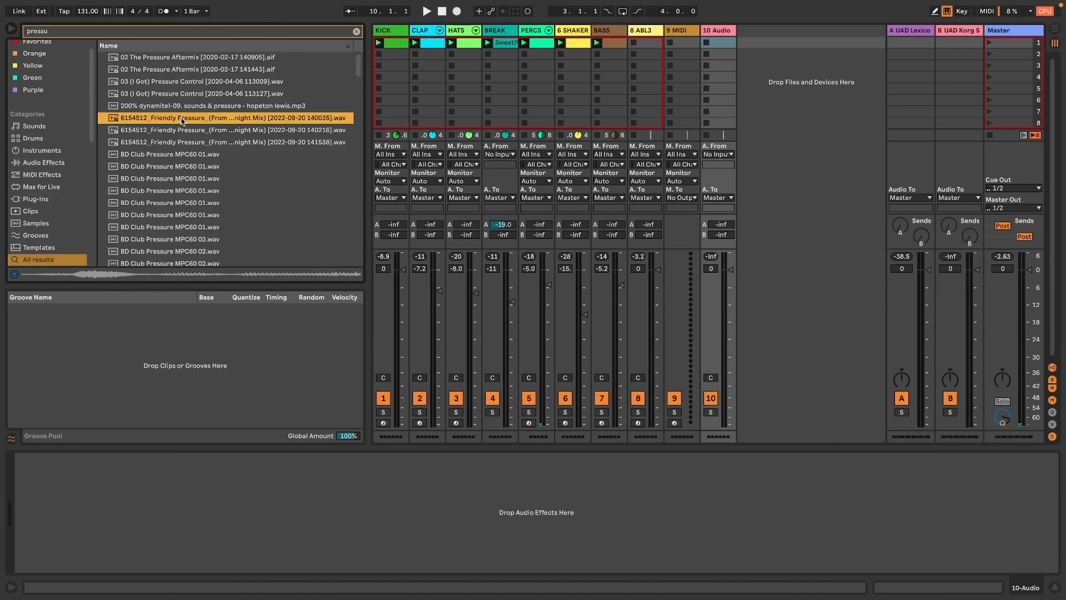
click(185, 109)
click(184, 94)
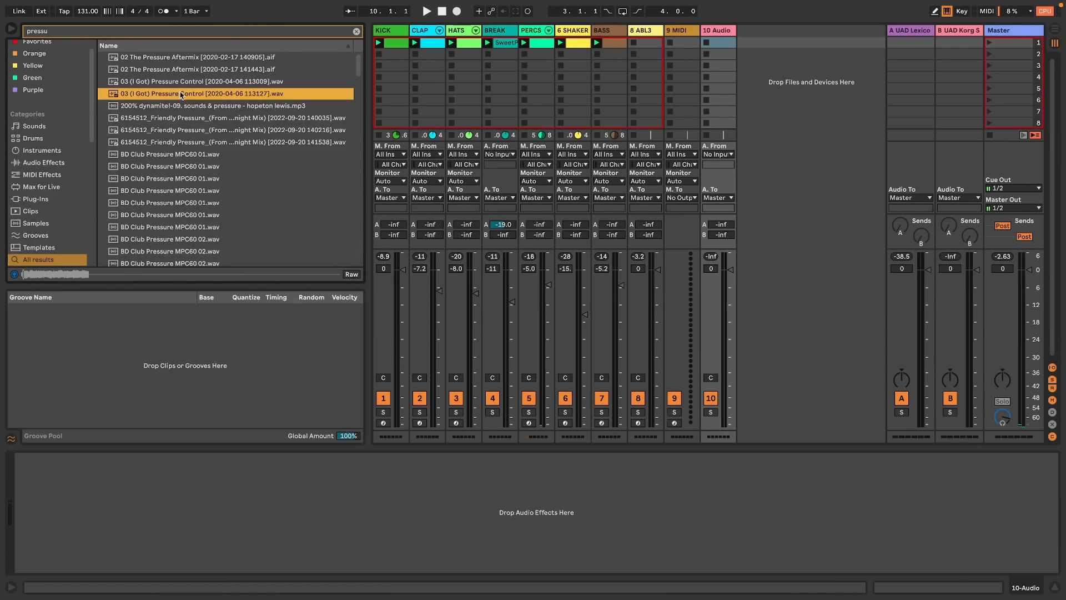
click(171, 72)
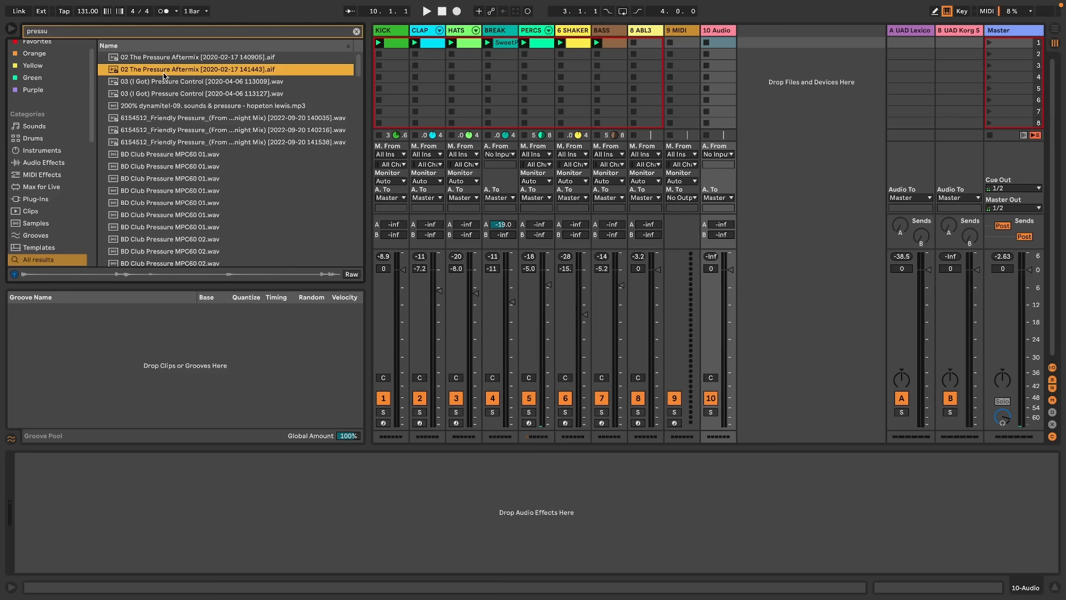
click(162, 83)
Search the browser for "hold on" and preview the vocal samples, including Hold On For Dear Life.wav and the Smokey Robinson acapella
key(space)
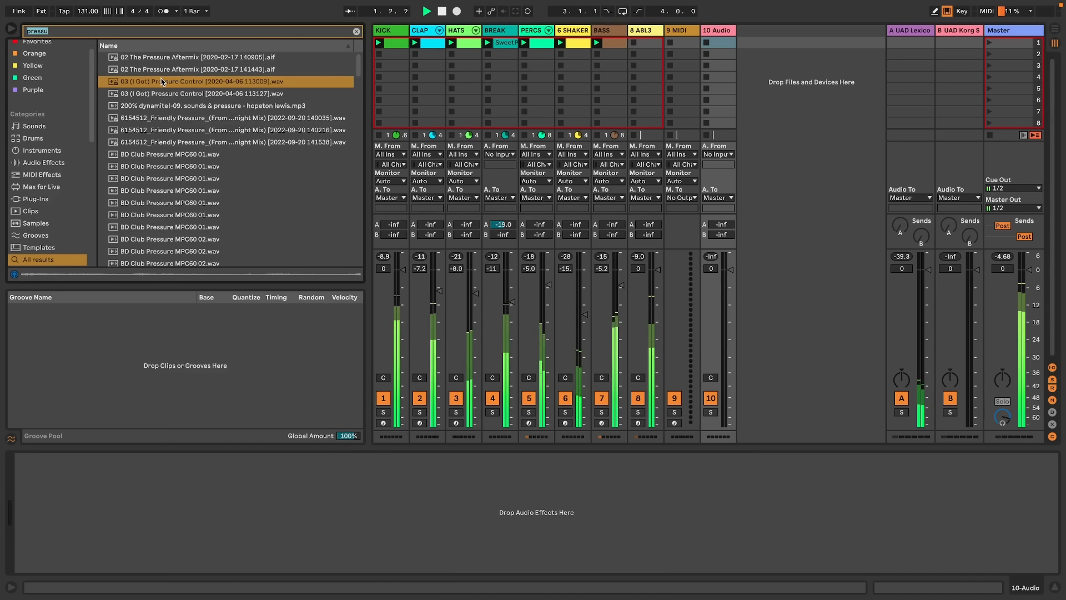
text(hold on)
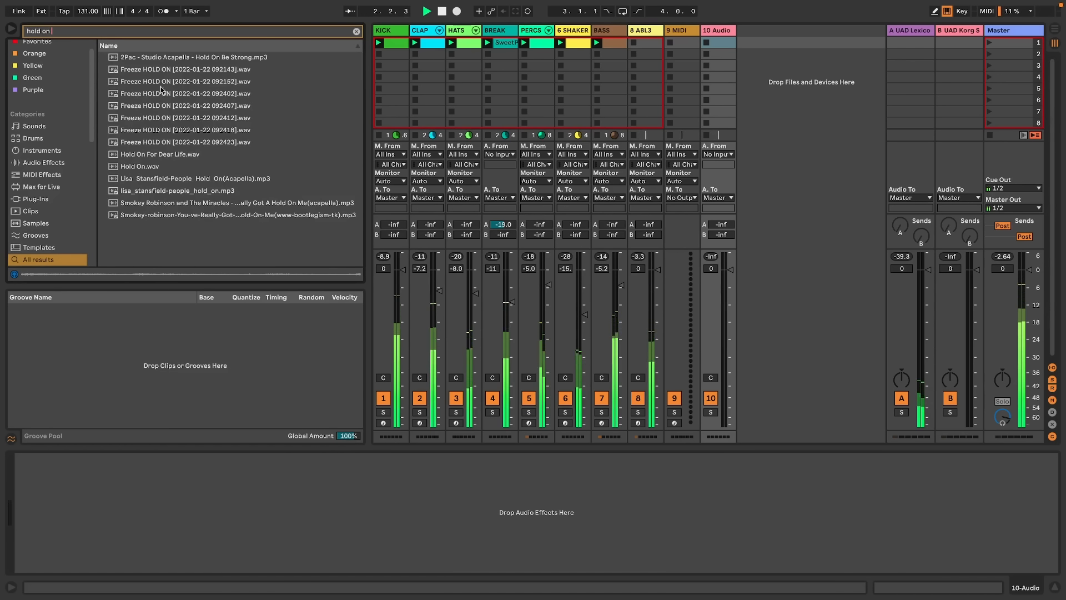
click(150, 166)
click(156, 156)
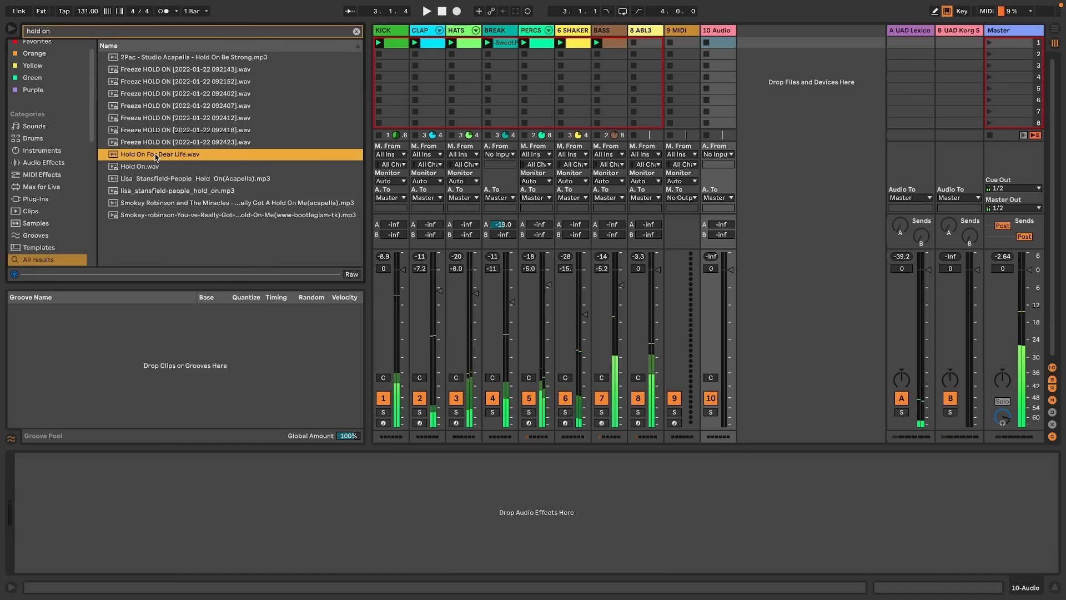
click(159, 190)
click(158, 201)
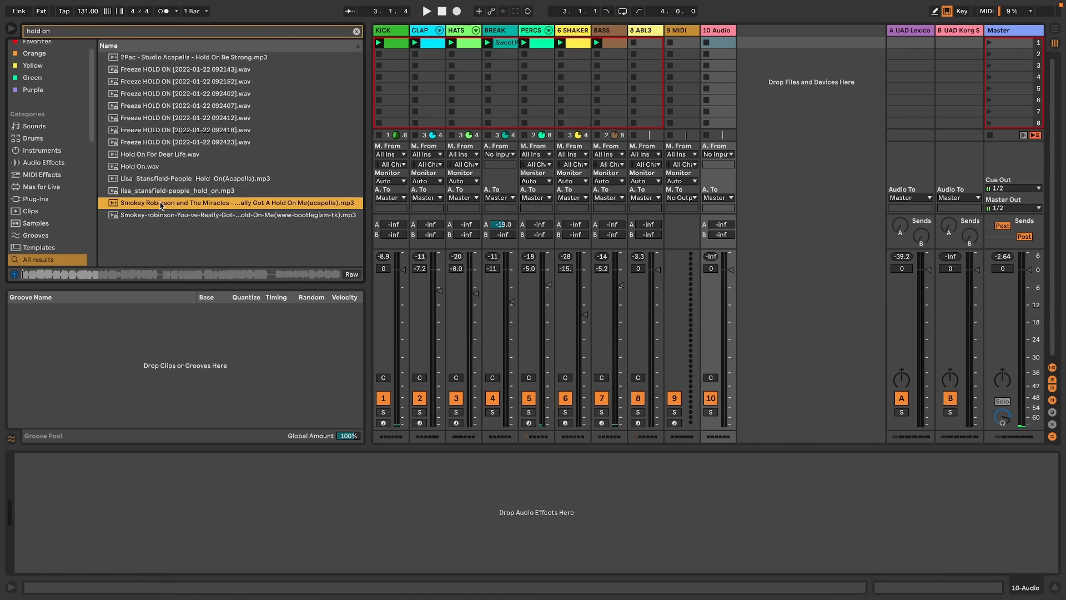
Place 2Pac - Studio Acapella - Hold On Be Strong.mp3 in the new audio track's first clip slot and launch it
click(155, 58)
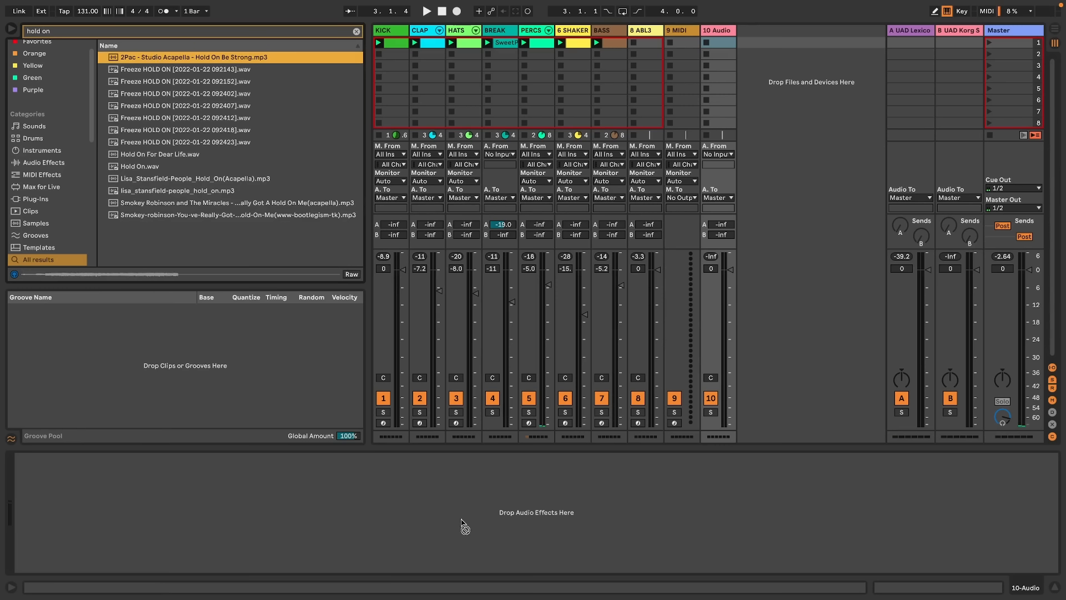
drag(498, 463, 722, 47)
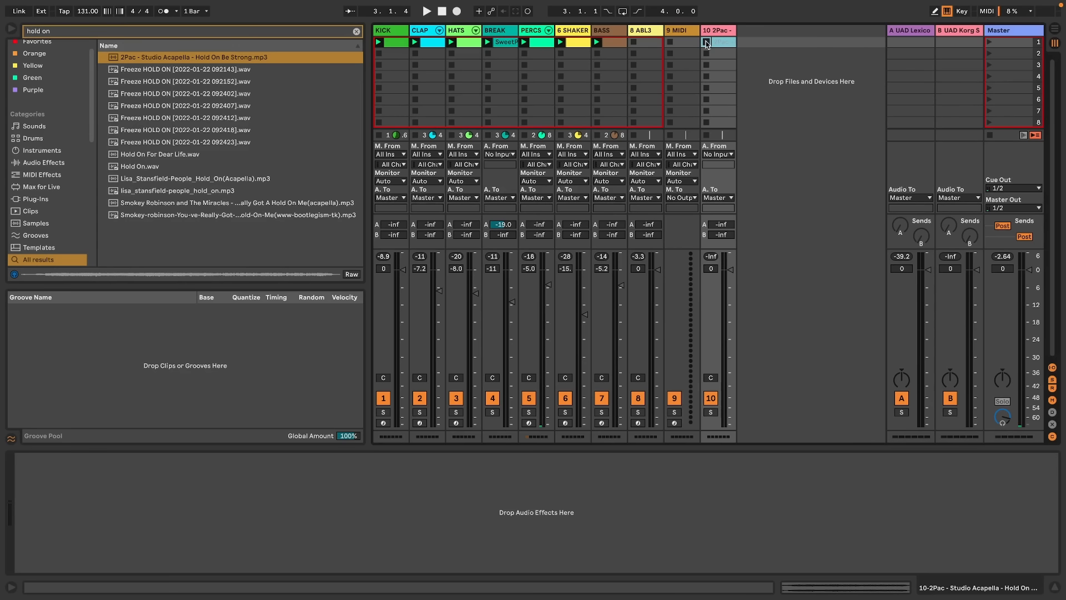
click(707, 43)
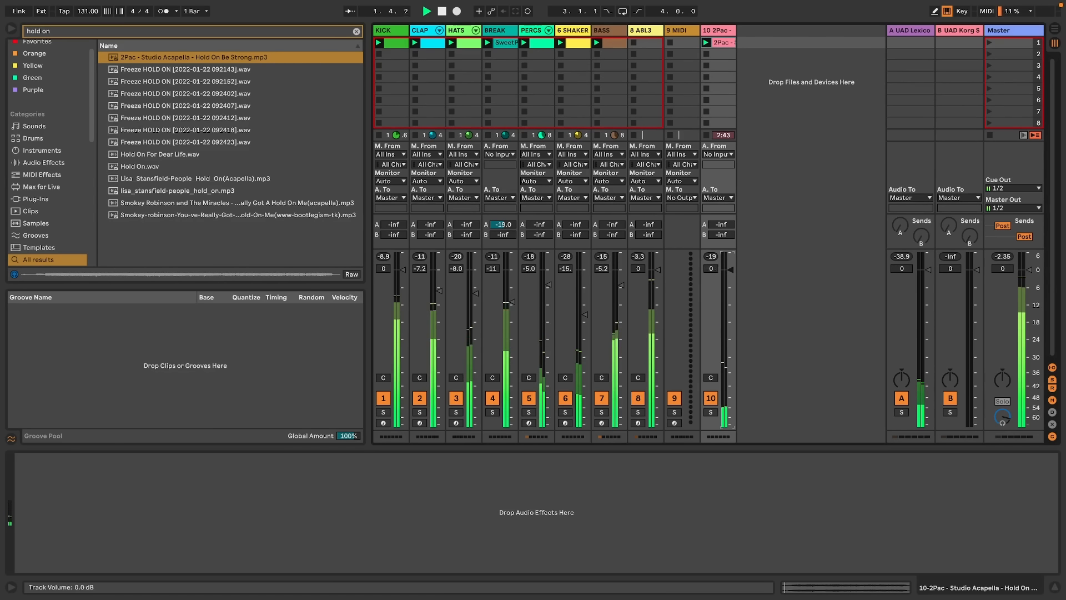
Set the acapella track's volume to 1.6 dB, send A to -15.3 dB and send B to -8.0 dB
drag(731, 270, 731, 266)
drag(720, 225, 721, 193)
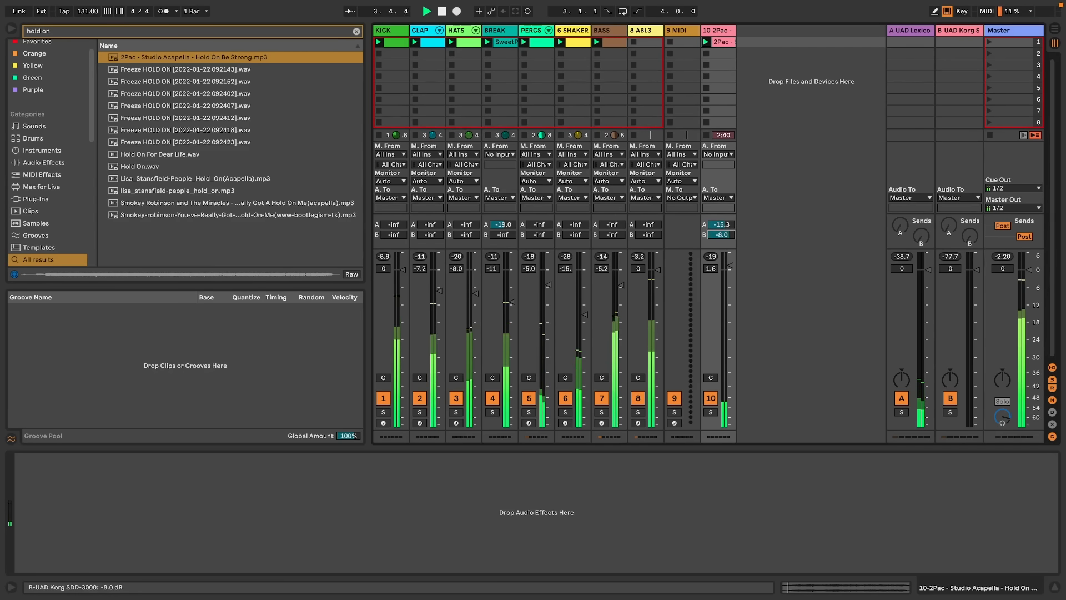
Open the acapella clip and move its start marker to the vocal onset just before bar 7, at 6.4.4
double_click(722, 42)
mouse_move(242, 154)
mouse_down()
mouse_move(489, 158)
mouse_move(496, 176)
mouse_up()
key(space)
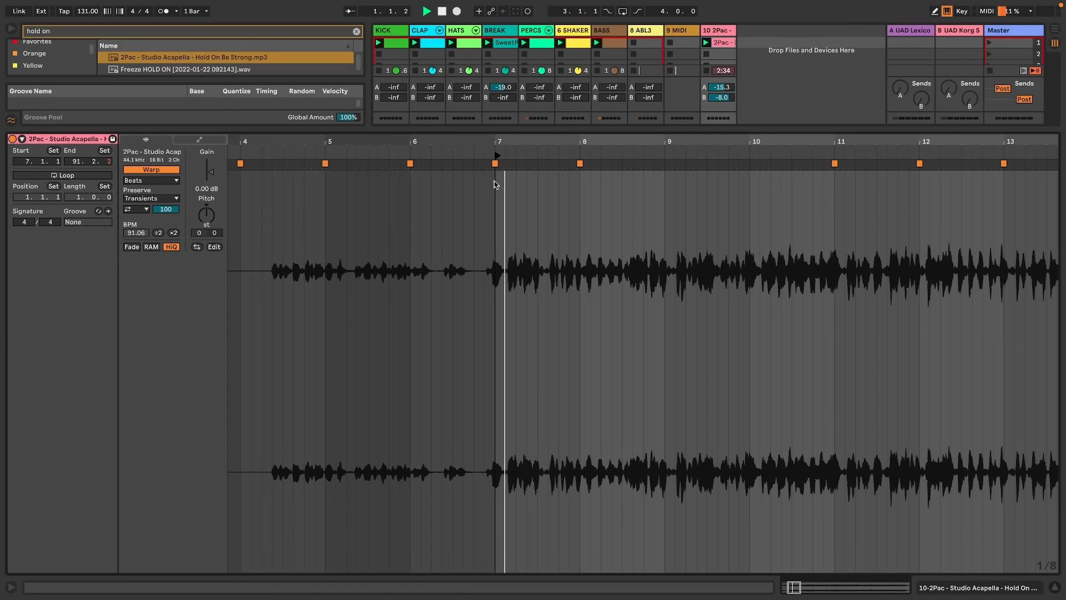
drag(496, 139, 500, 219)
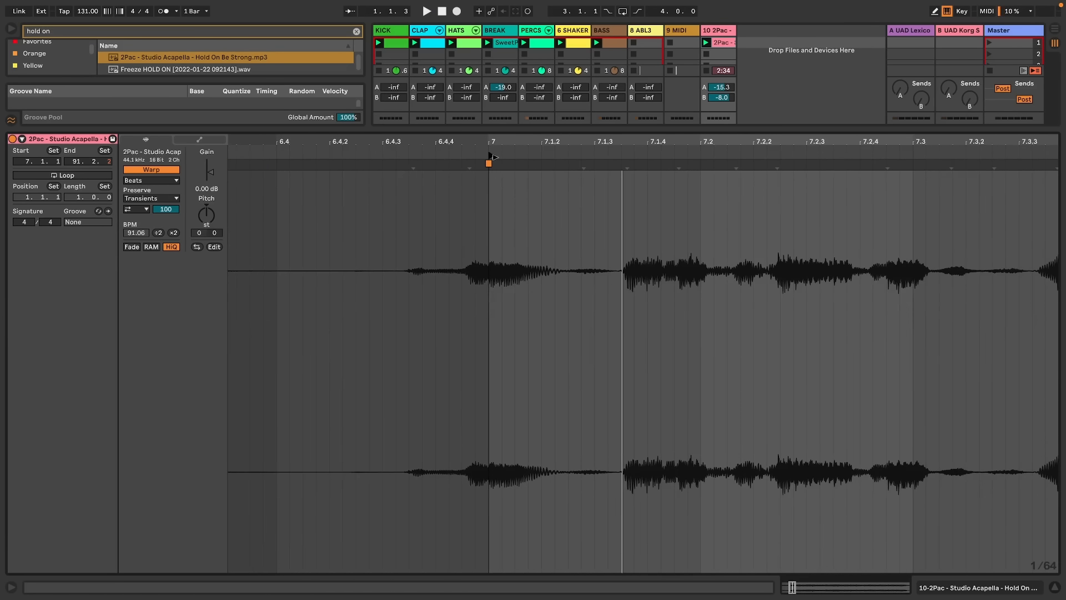
drag(483, 159, 470, 158)
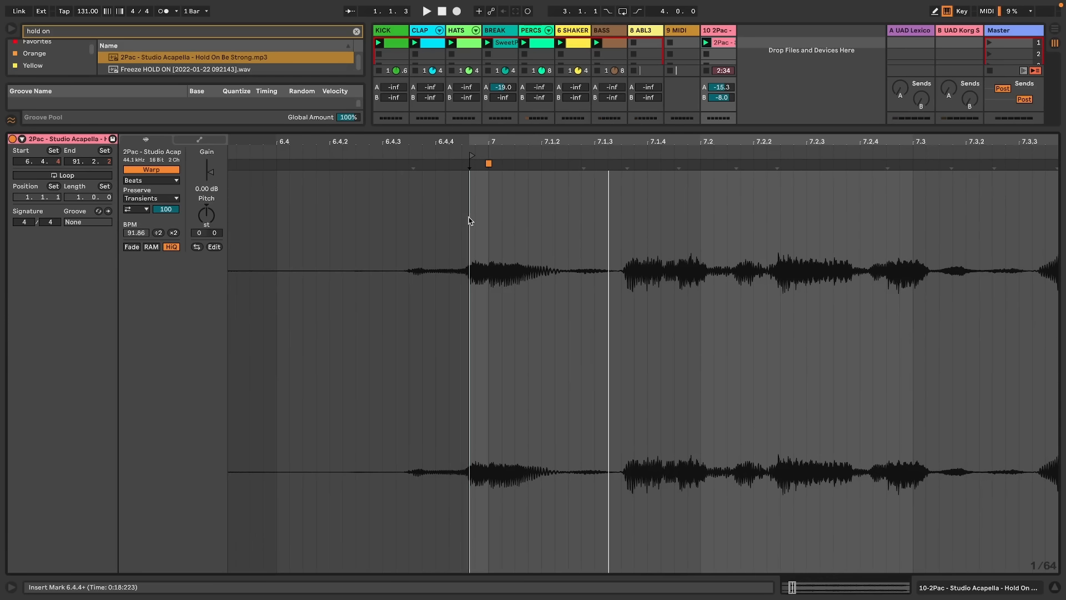
Crop the clip to the short vocal phrase from 6.4.4 to 7.1.3 and set the loop length to 2 bars
drag(470, 221, 621, 234)
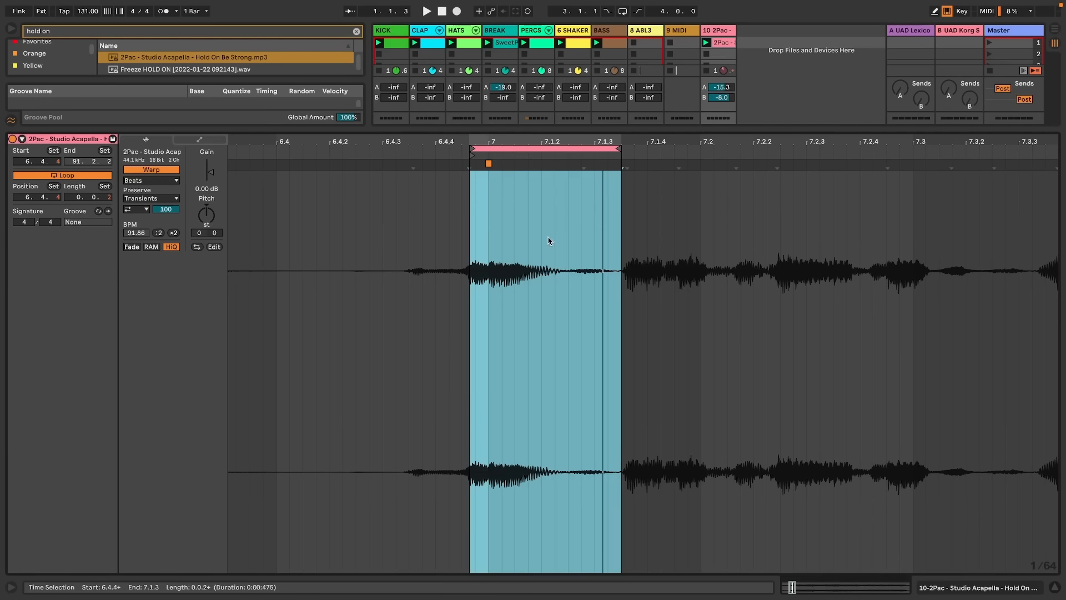
right_click(548, 238)
click(595, 400)
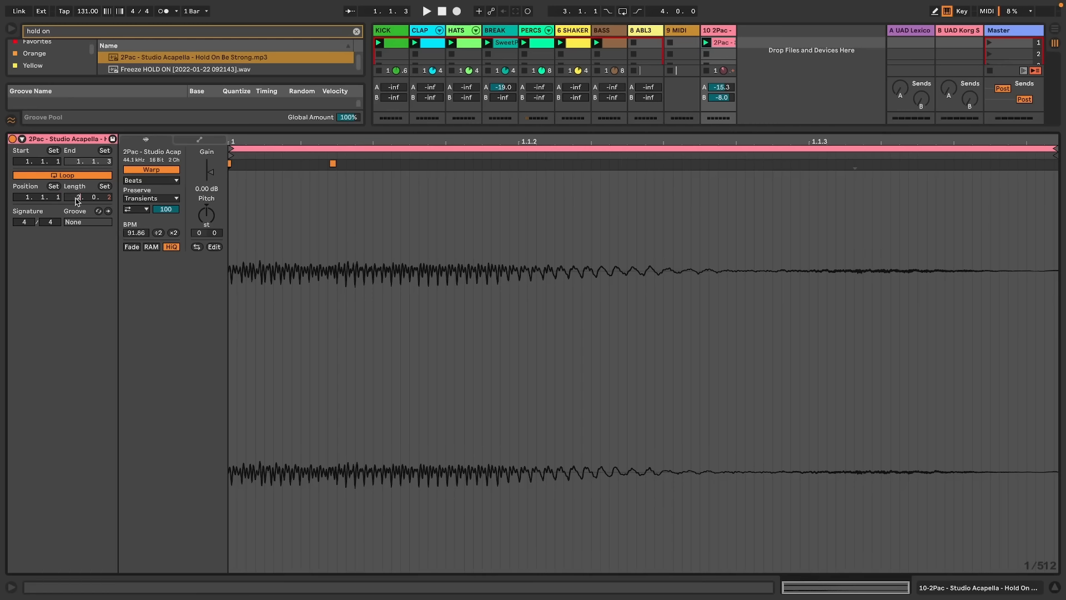
key(Return)
key(space)
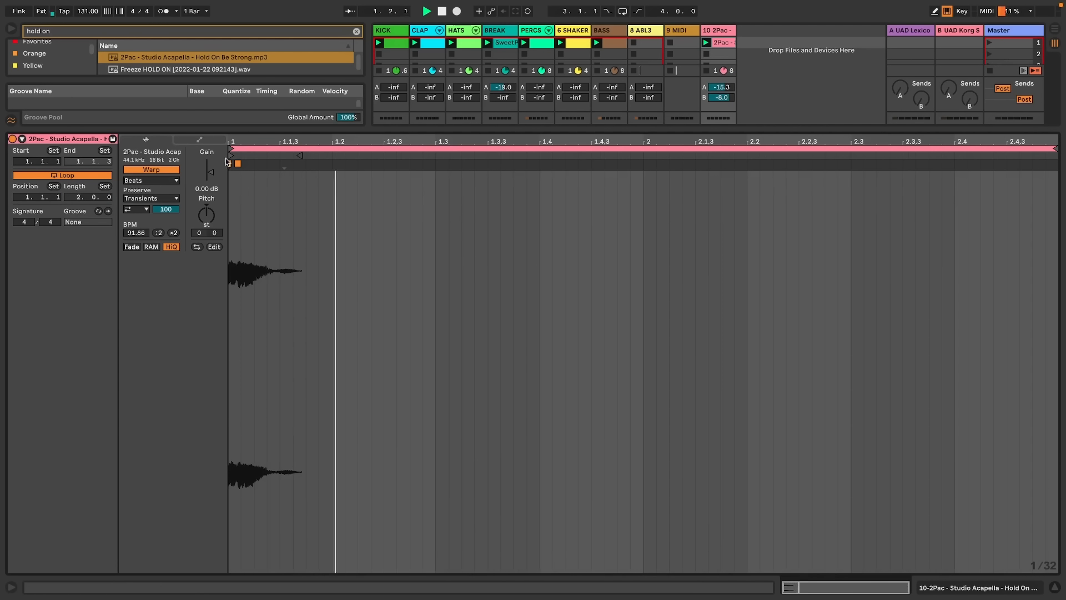
Set the ABL3 track's volume to -3.4 dB and the acapella track's volume to -1.7 dB
double_click(729, 34)
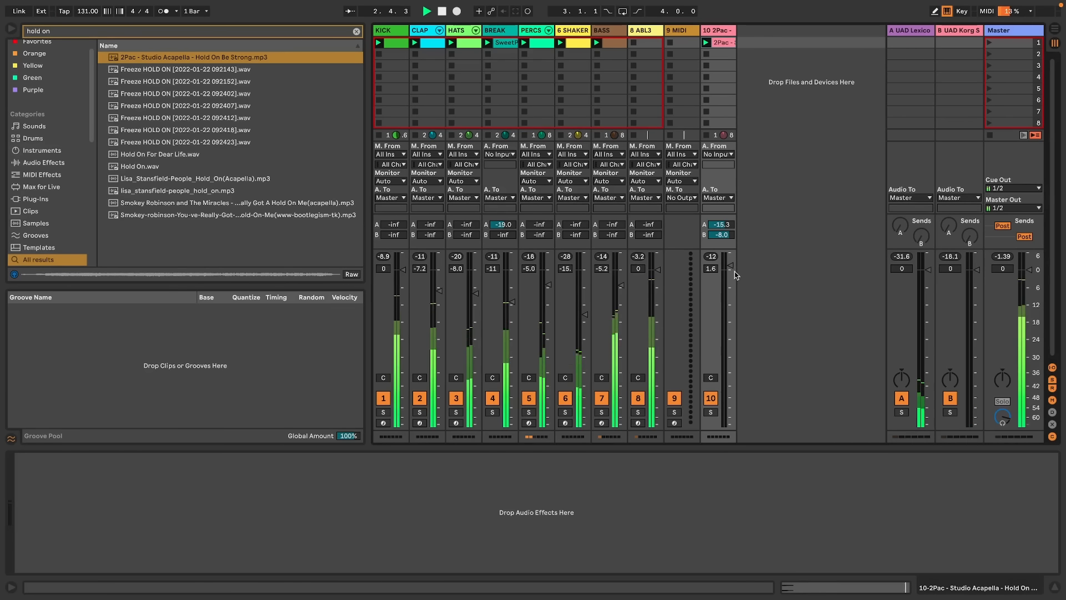
drag(657, 270, 657, 279)
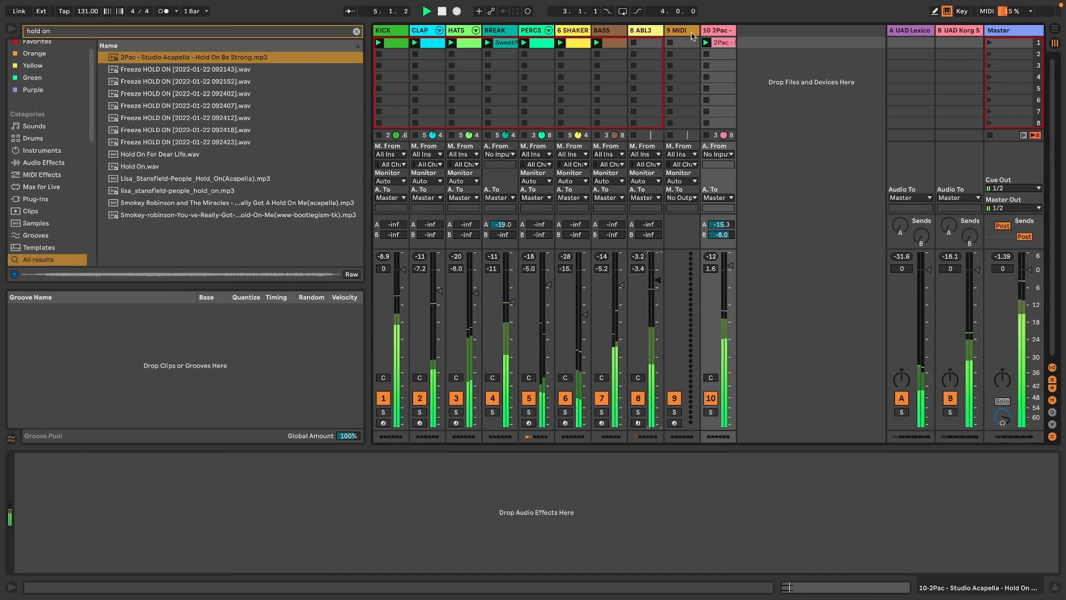
drag(730, 266, 730, 275)
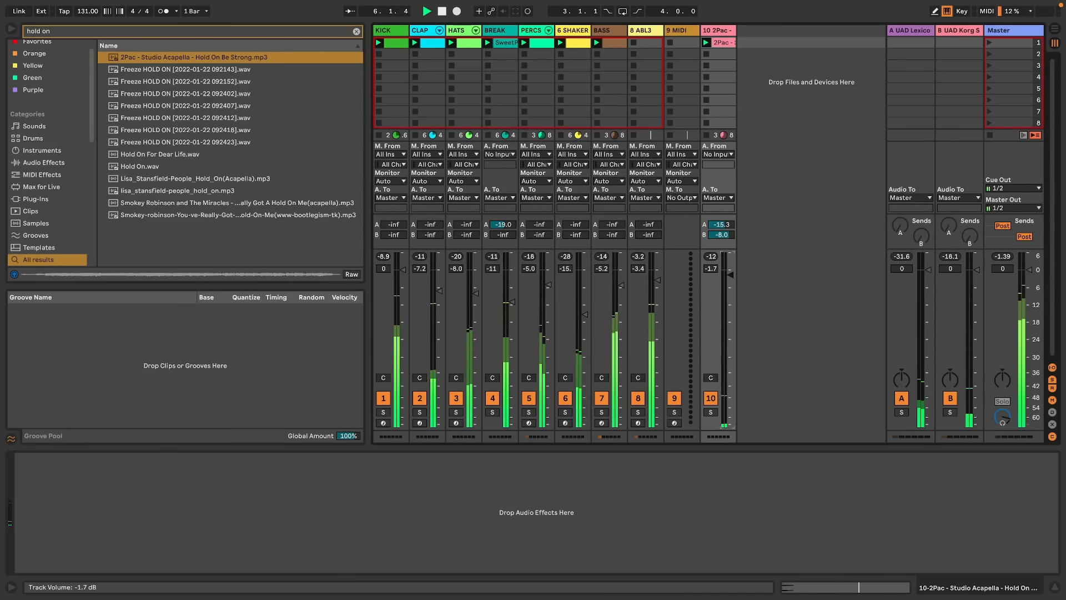
Load the cropped vocal clip as a sample instrument on the empty MIDI track 9
key(space)
click(683, 43)
drag(712, 43, 425, 488)
Search the browser for "sequenc" and add Empirical Sequencer v2, Midi CC# Edition, ahead of the vocal sampler on track 9
key(ctrl+f)
text(pr)
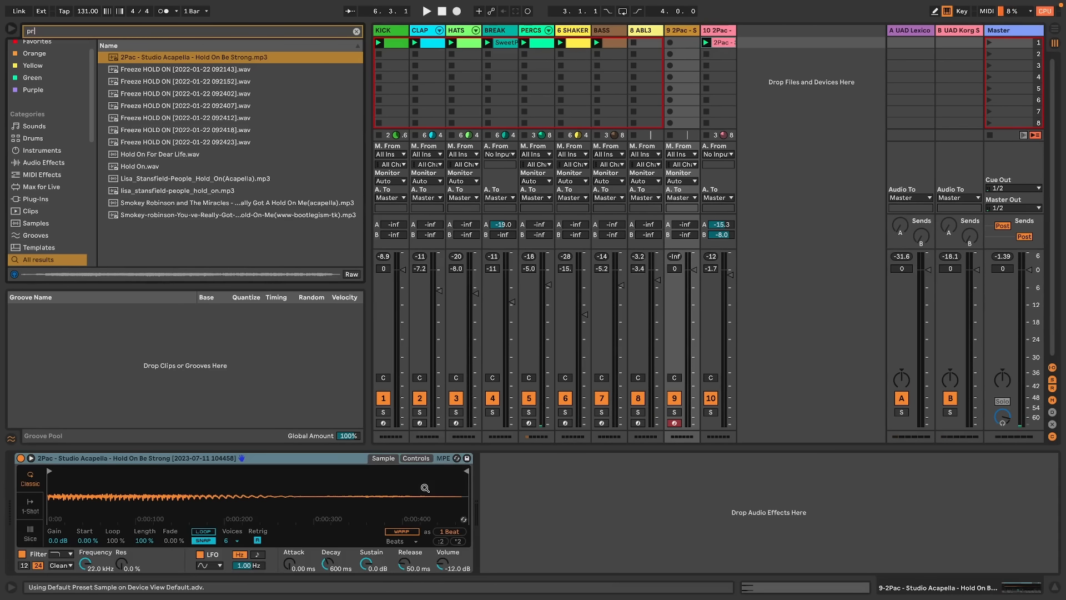
key(BackSpace)
key(BackSpace)
text(sequenc)
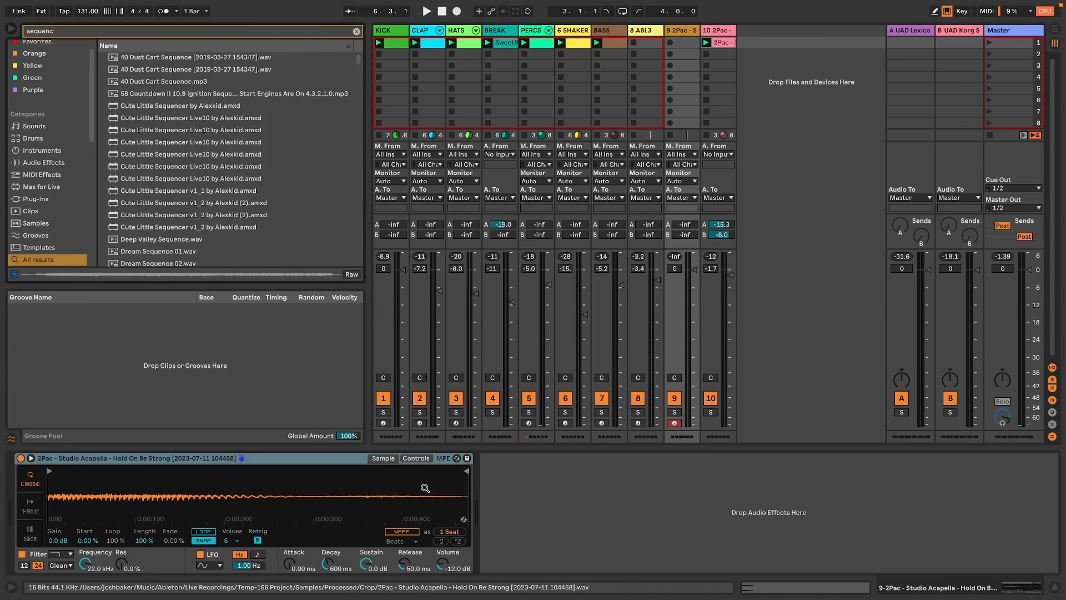
scroll(212, 158, down, 5)
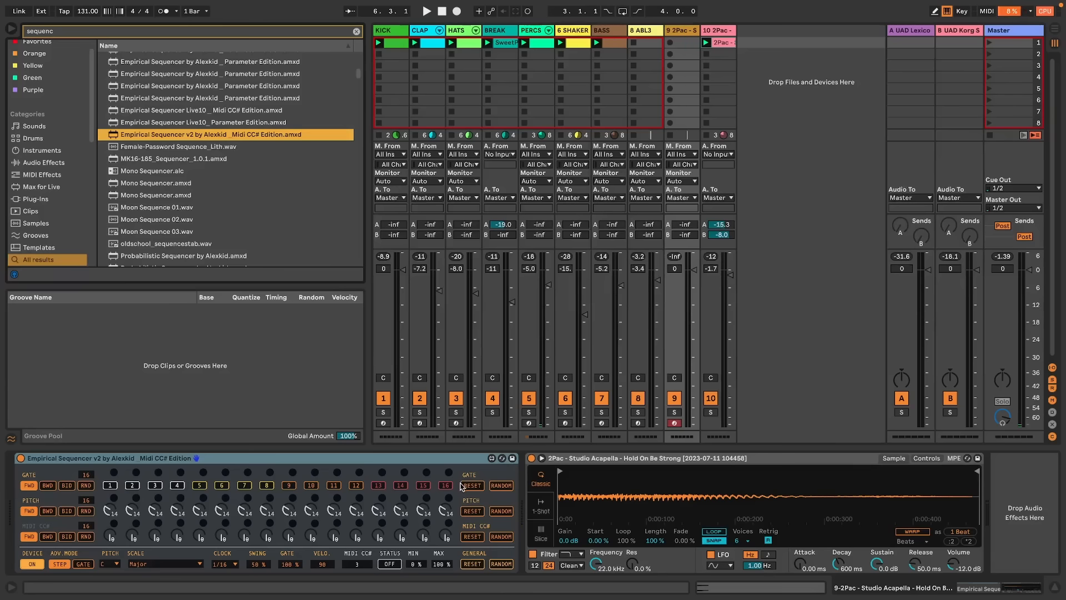
Solo track 9 during playback and randomize the sequencer's gate and pitch patterns
click(500, 486)
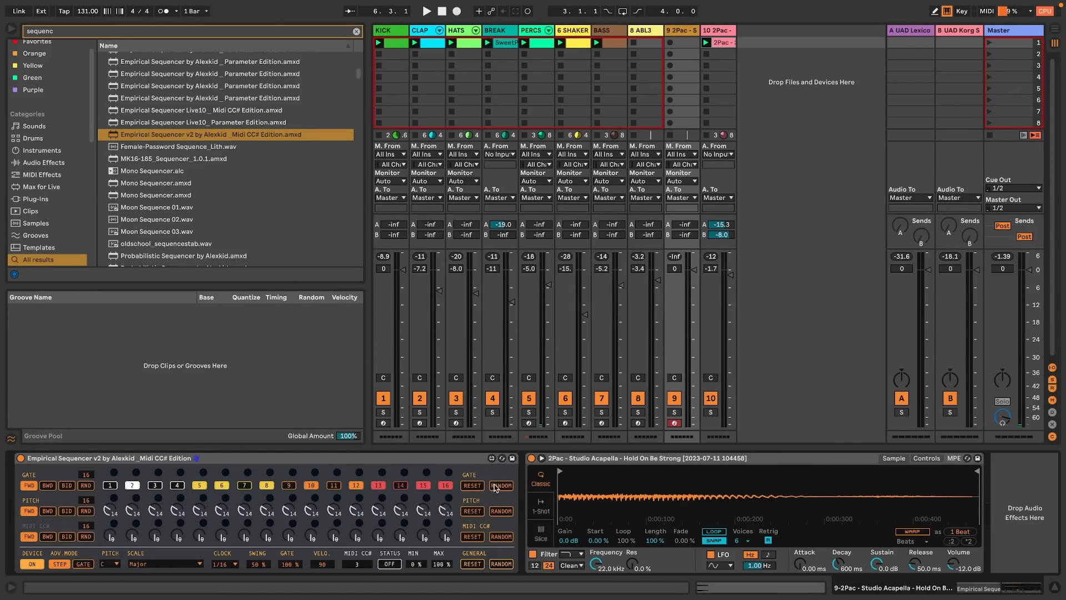
click(674, 412)
key(space)
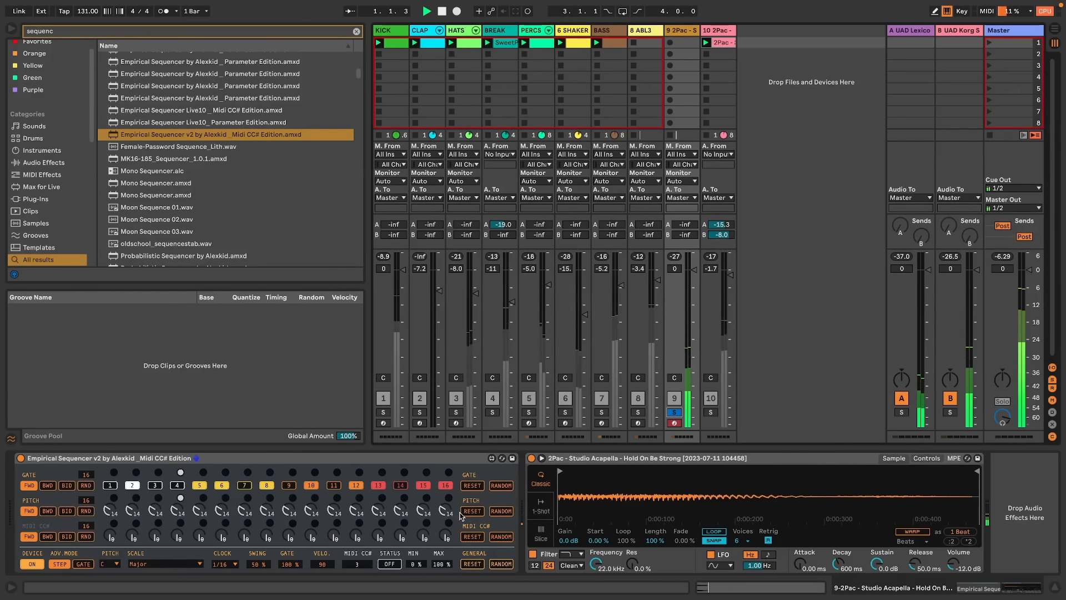
click(501, 511)
click(501, 487)
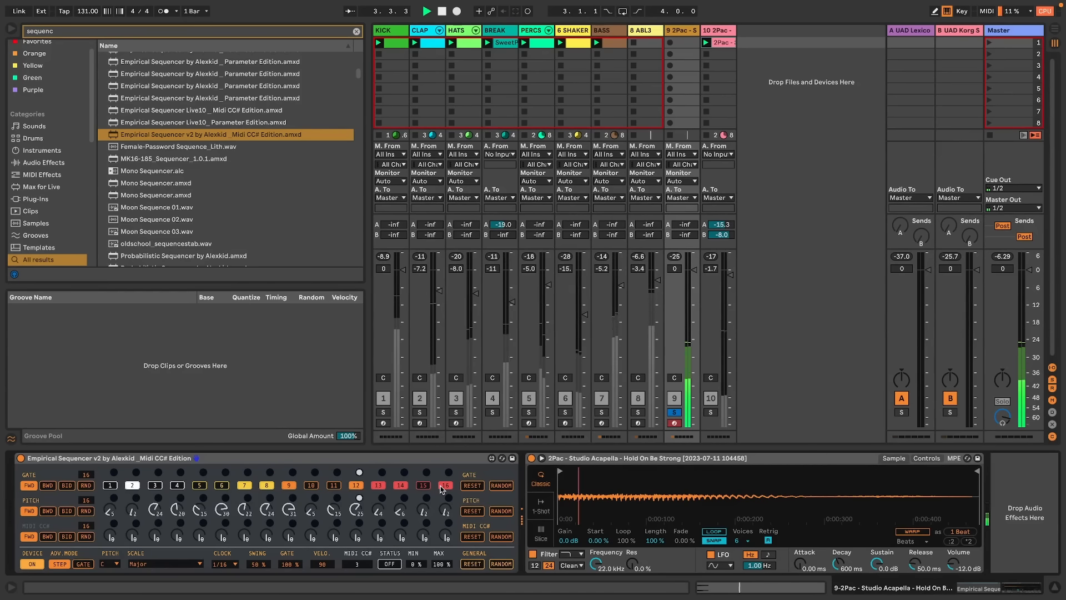
Thin the sequencer's gate pattern so that only steps 2, 7, 9 and 11 are active
key(space)
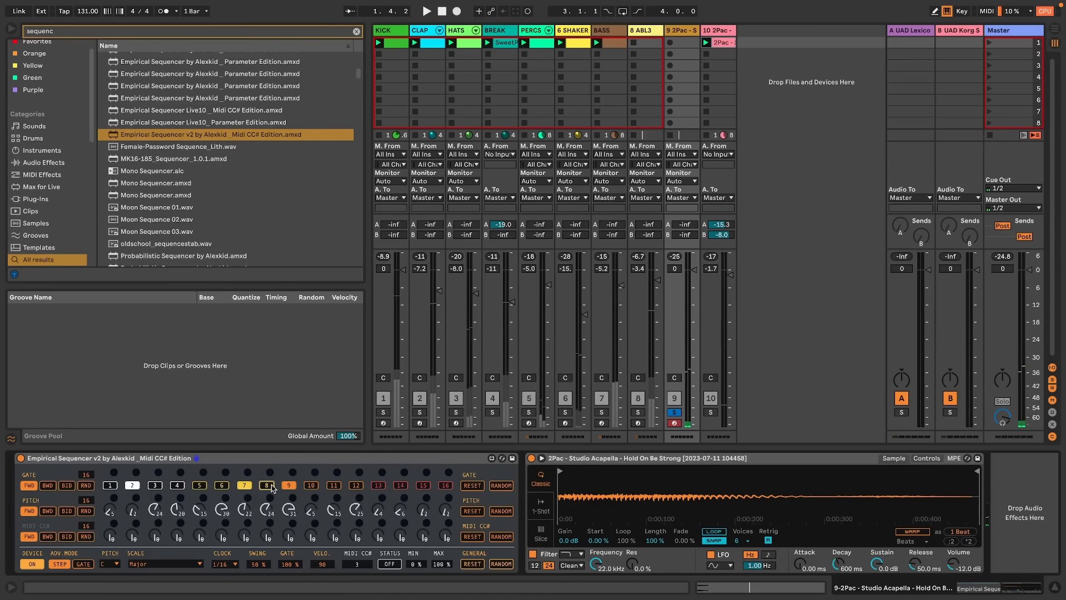
key(space)
click(337, 486)
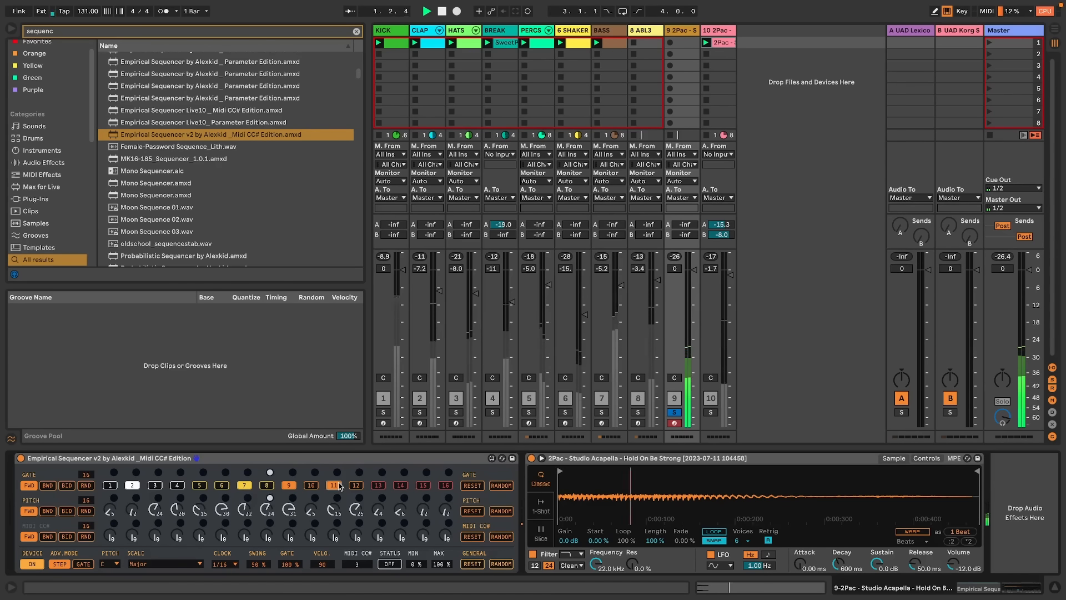
Audition the vocal sequence in the full mix with the acapella track muted, and set track 9's volume to 4.7 dB
click(675, 412)
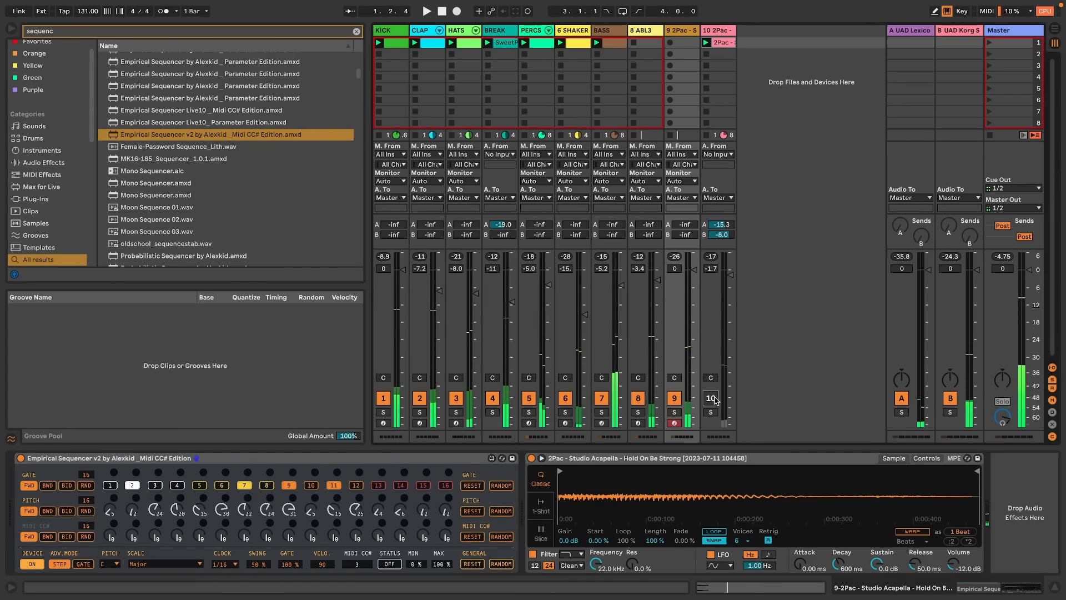
key(space)
drag(694, 270, 692, 259)
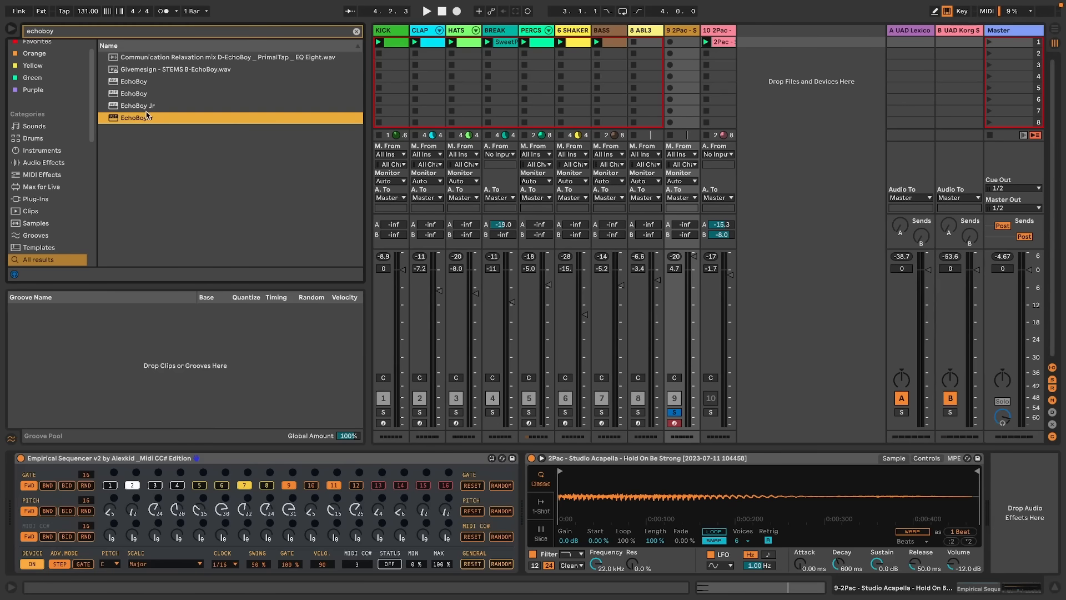
Add EchoBoy Jr to track 9, try the Infinite Space preset and switch to Bright Space during playback
double_click(148, 113)
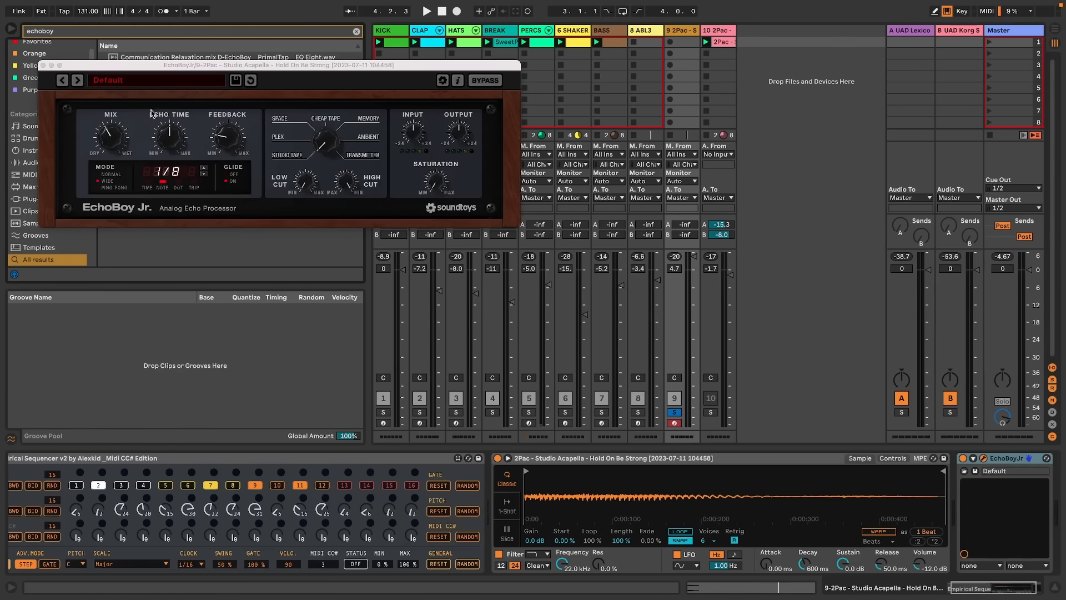
click(139, 81)
mouse_move(139, 143)
click(261, 140)
key(space)
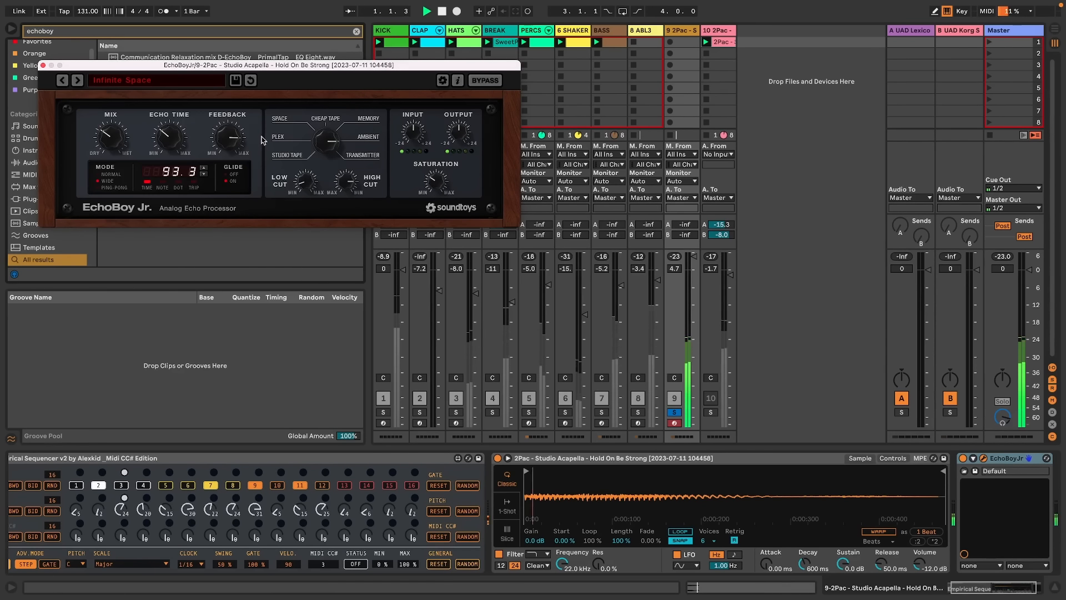
click(61, 83)
click(62, 82)
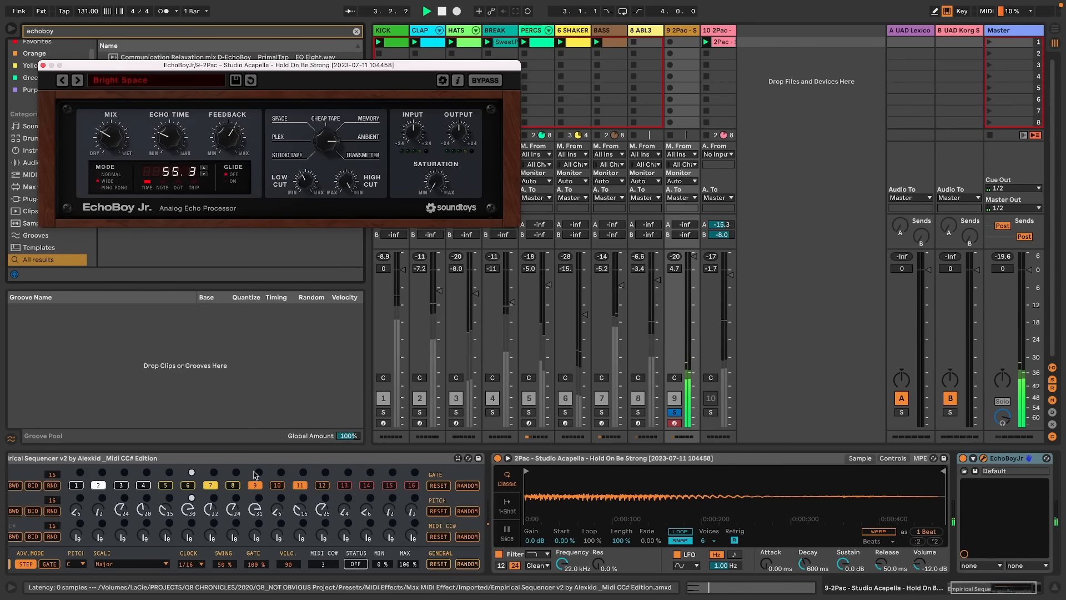
Deactivate gate step 11 in the sequencer, unsolo track 9, and close the EchoBoy Jr window and the browser
click(300, 485)
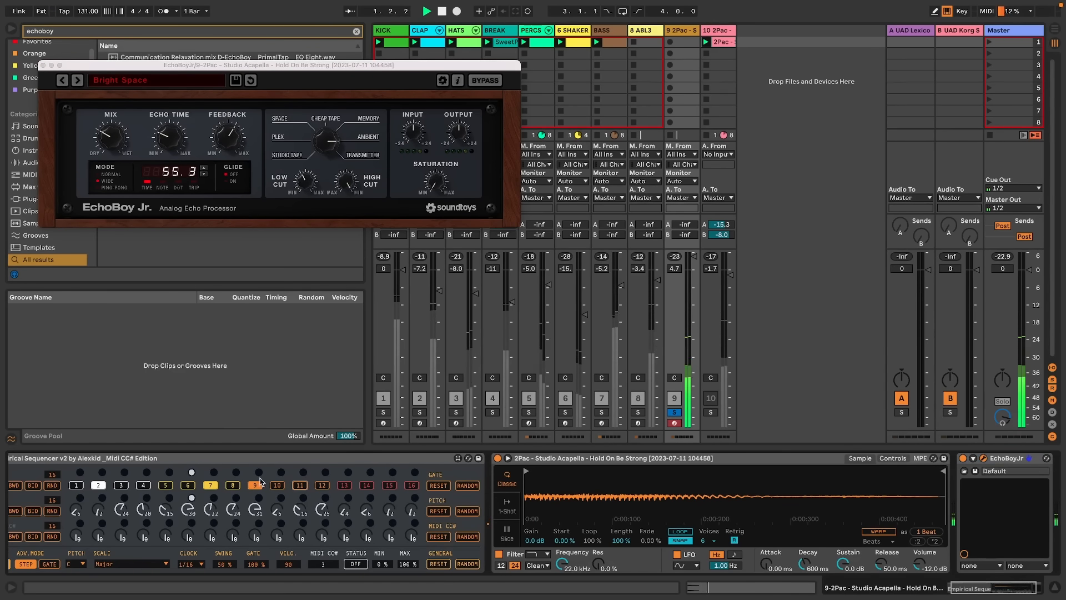
click(674, 413)
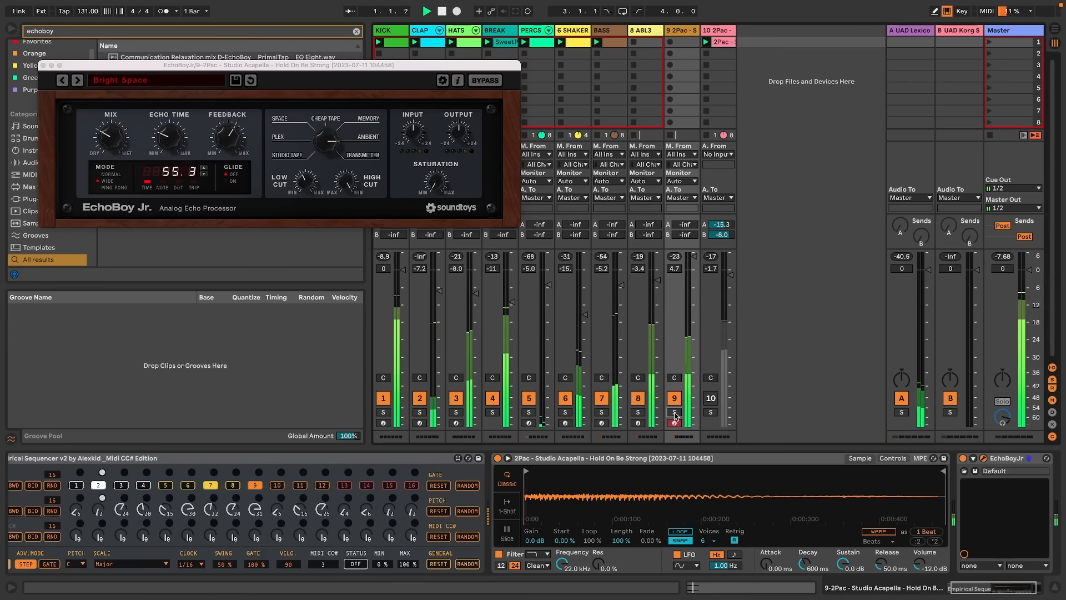
click(42, 65)
key(super+alt+b)
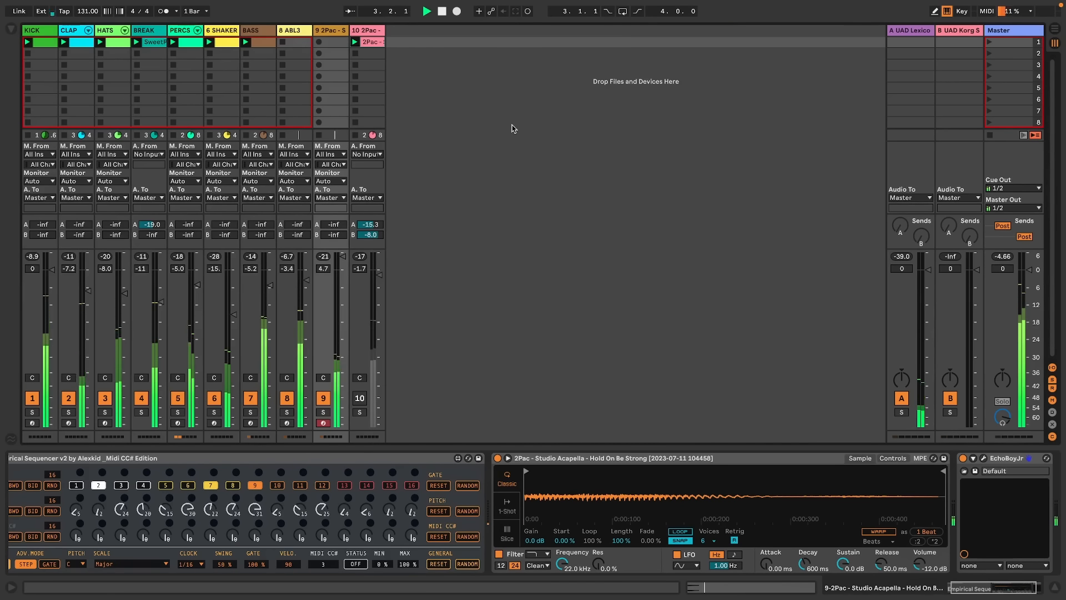
Insert a new MIDI track, load Operator on it and create an empty clip in its first slot
right_click(396, 32)
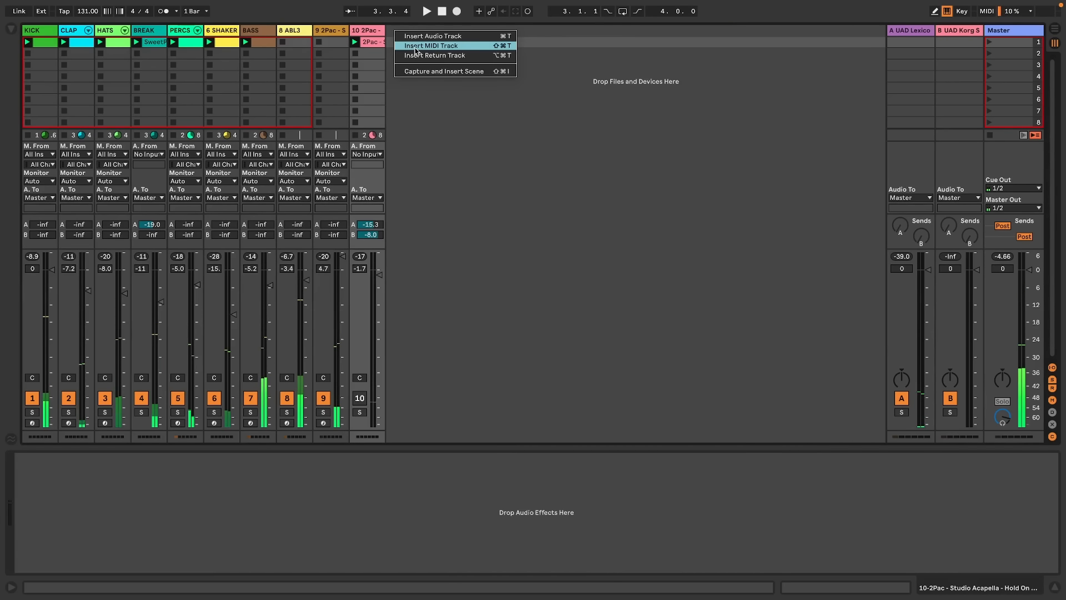
click(416, 46)
key(super+f)
text(opera)
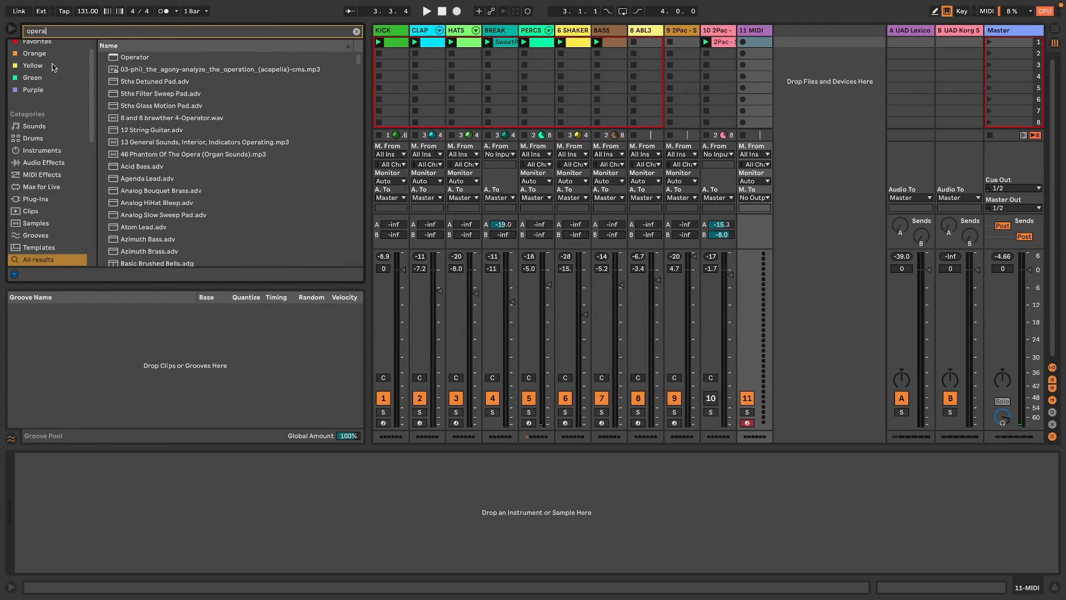
double_click(132, 58)
double_click(749, 43)
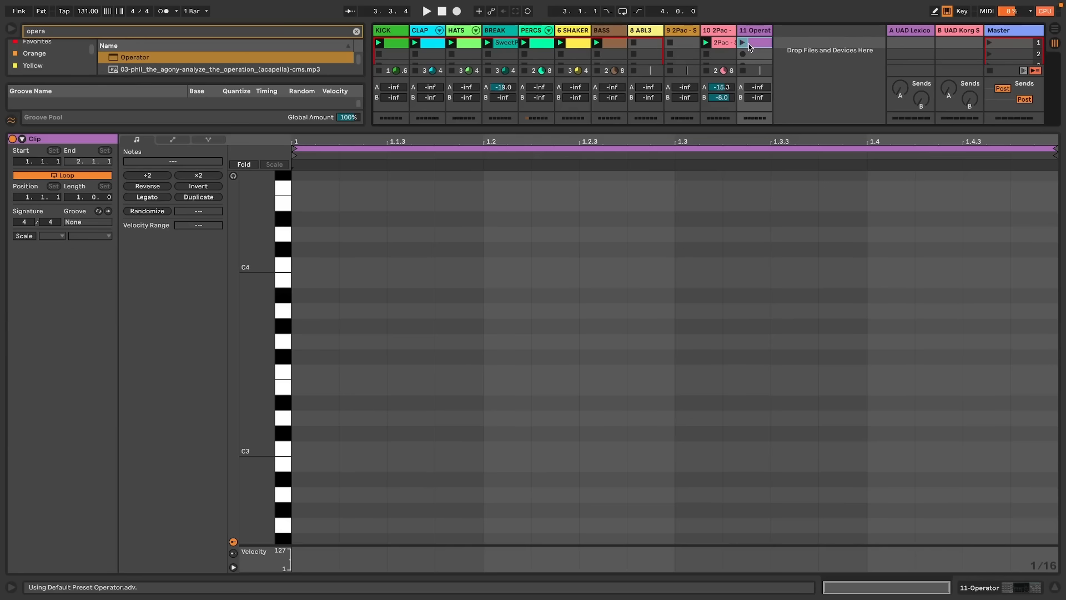
Enter three short C3 notes in the Operator clip at 1.1.1, 1.1.2 and 1.2.1
double_click(326, 449)
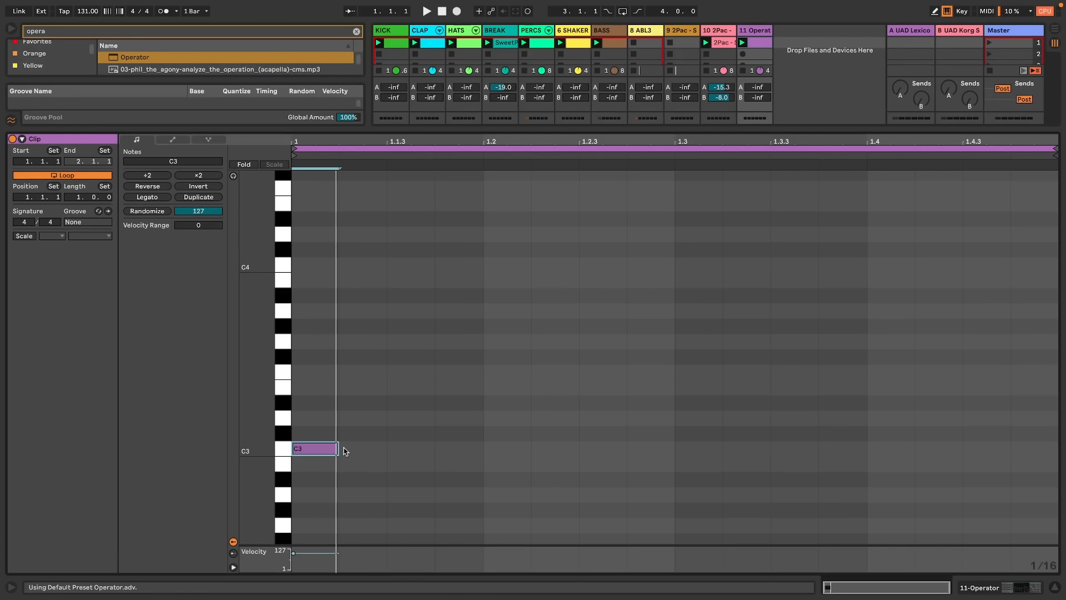
drag(336, 453, 315, 455)
key(super+d)
key(Right)
key(super+d)
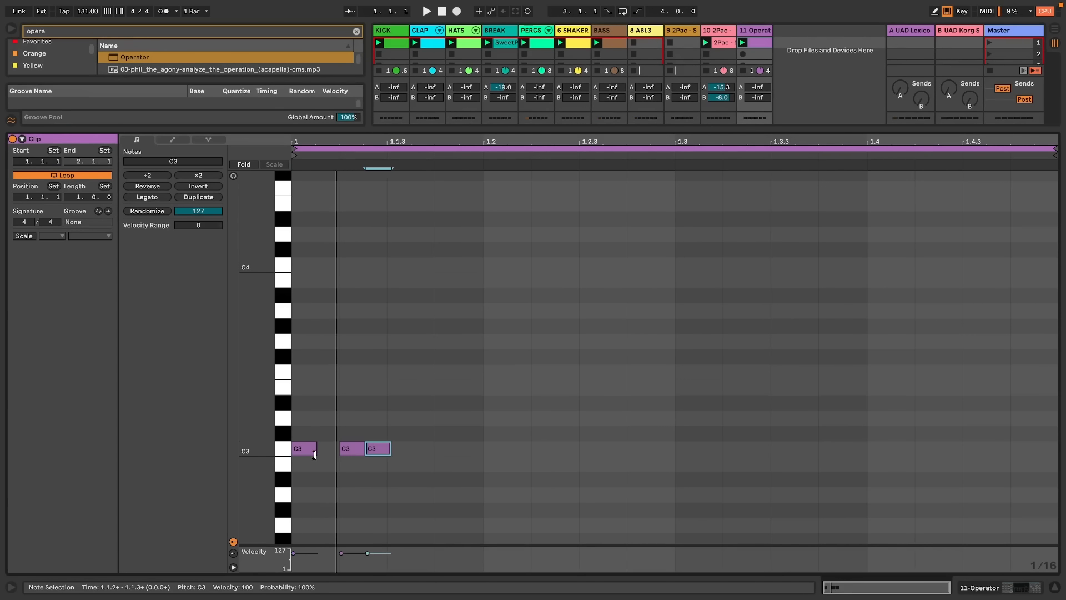
key(Right)
key(Right)
key(Right)
key(Right)
key(Right)
key(space)
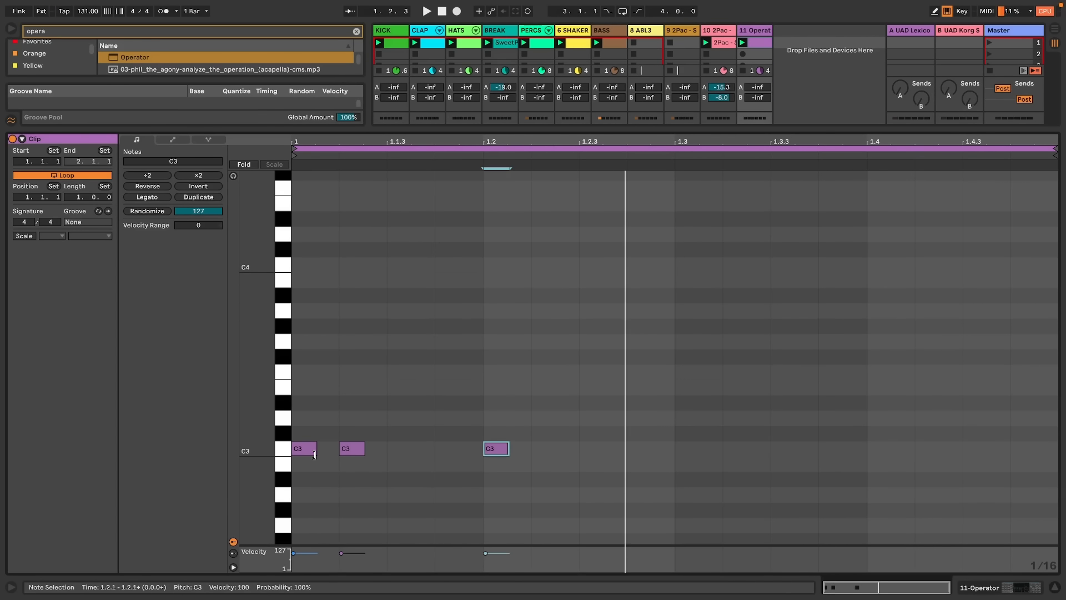
Repeat the three-note C3 pattern across the bar with the copies starting at 1.2.4 and 1.4.3, and duplicate the clip to two bars
drag(531, 473, 157, 436)
key(super+d)
key(Left)
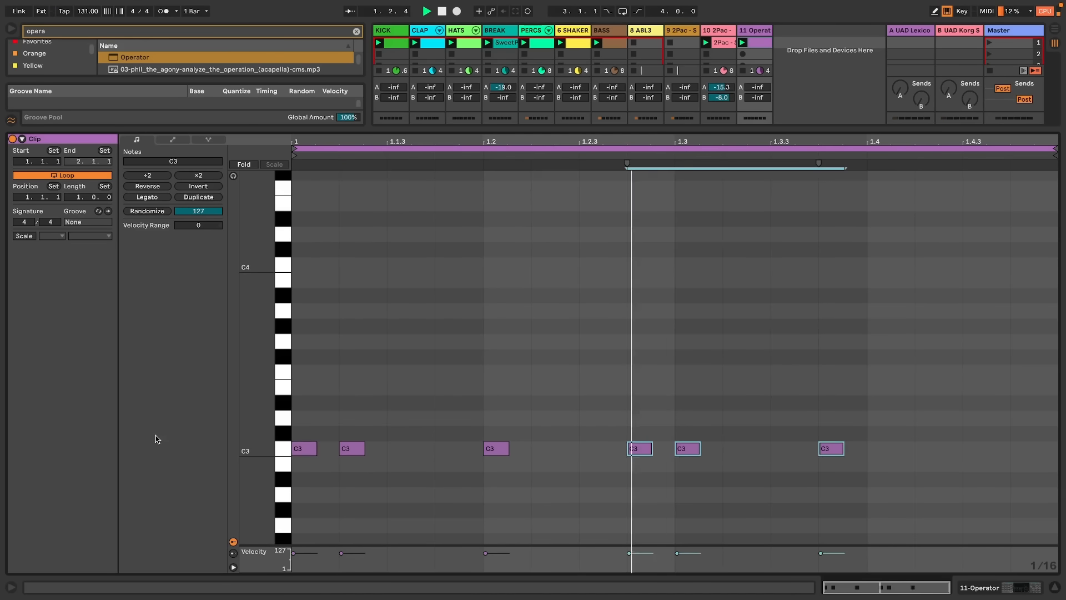
key(super+d)
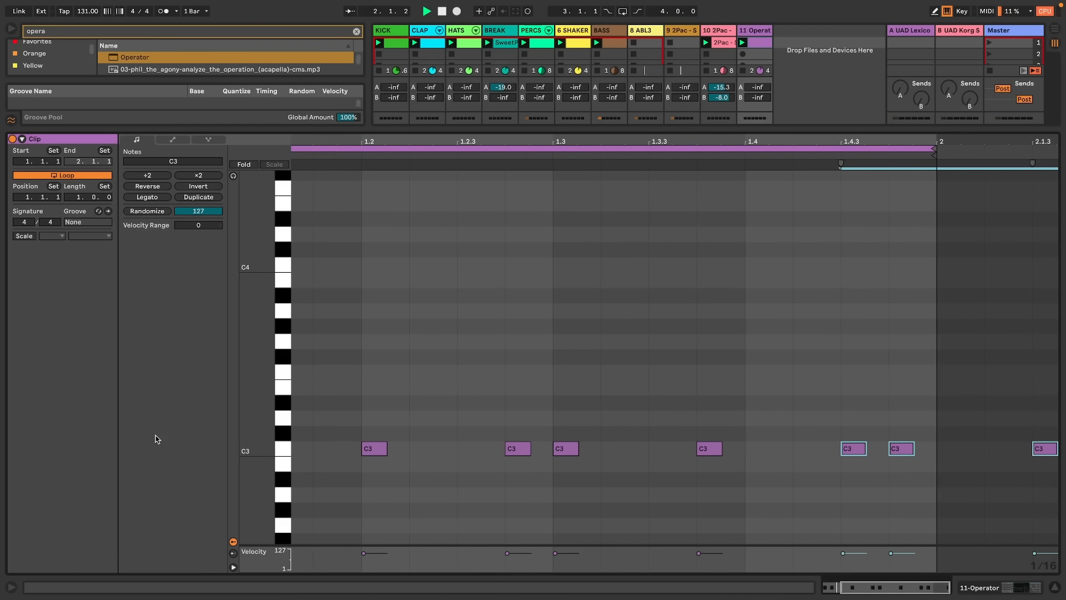
click(199, 198)
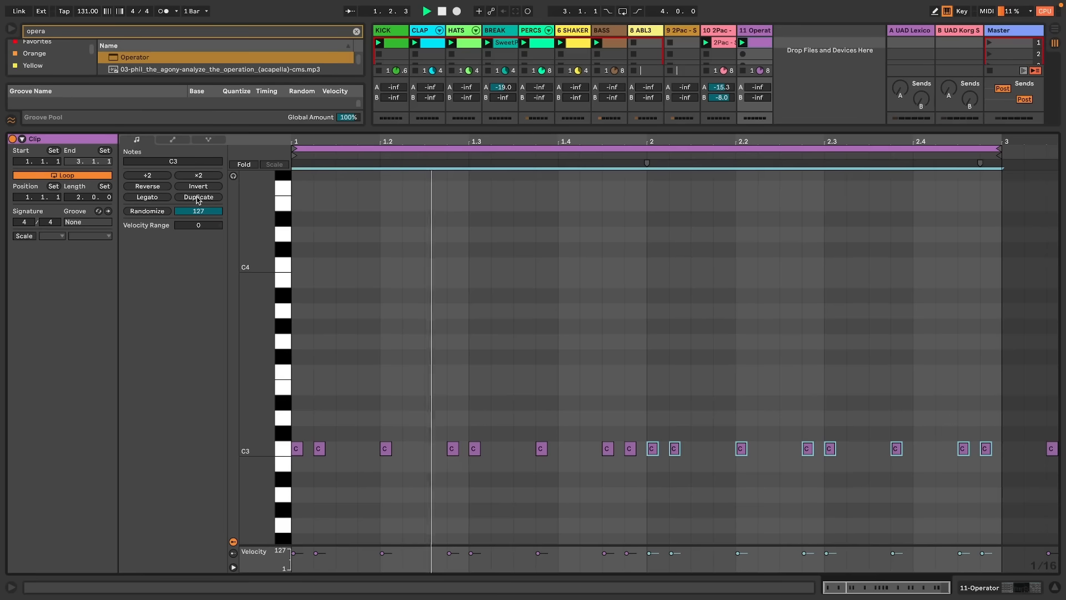
Add a C3 note at 2.4.1 in the Operator clip, and solo the Operator track with its volume at -4.5 dB
double_click(928, 448)
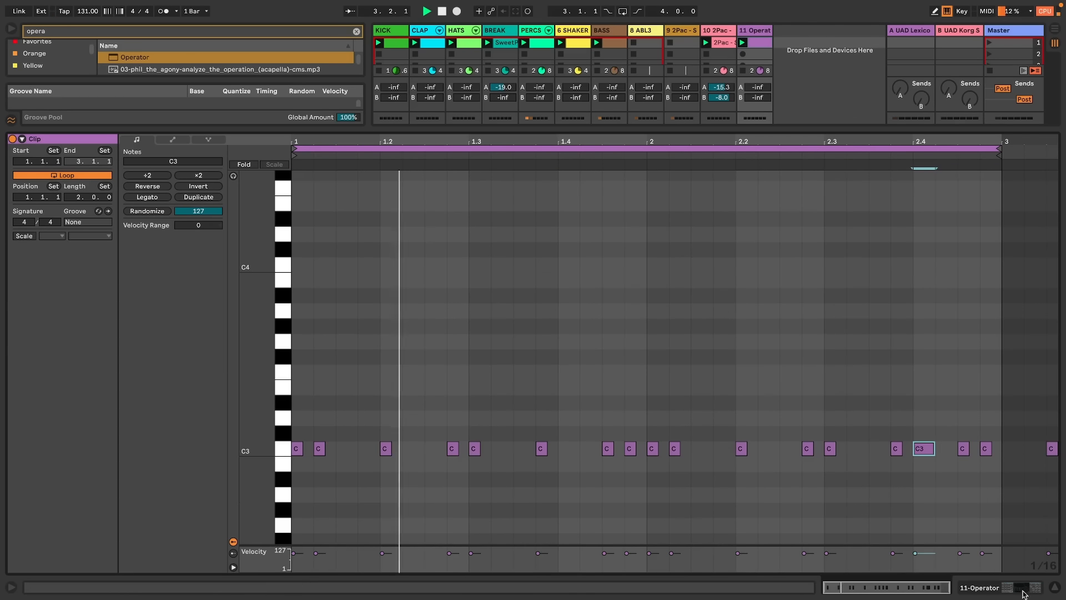
click(1023, 589)
click(747, 412)
drag(747, 268, 747, 277)
Add a Max LFO after Operator and map it to Ae Release with a 0.63 Hz rate and 15.7% depth
key(ctrl+f)
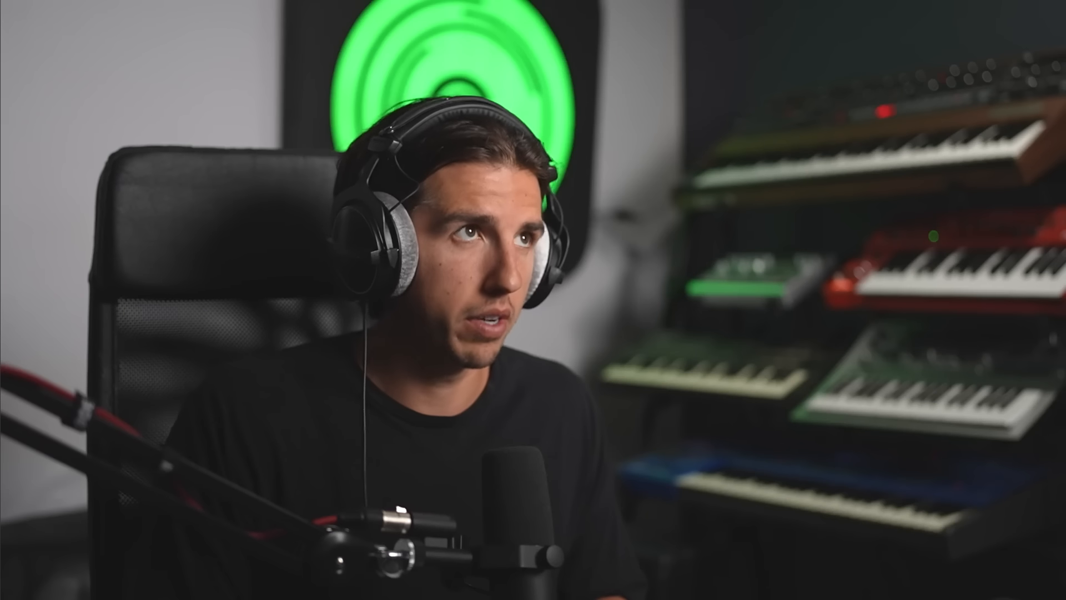
text(max lfo)
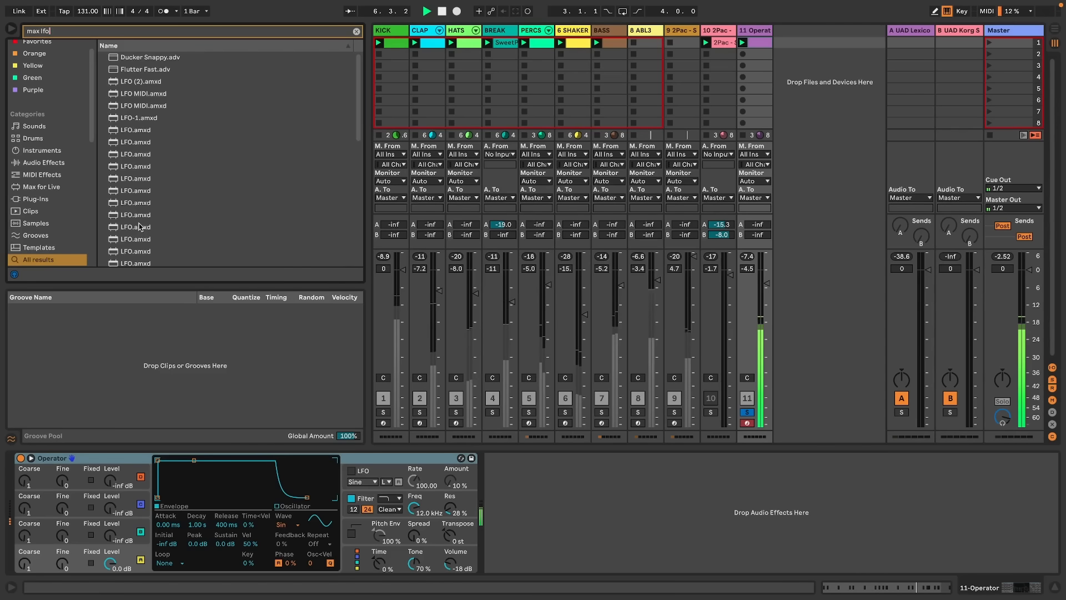
drag(140, 227, 320, 410)
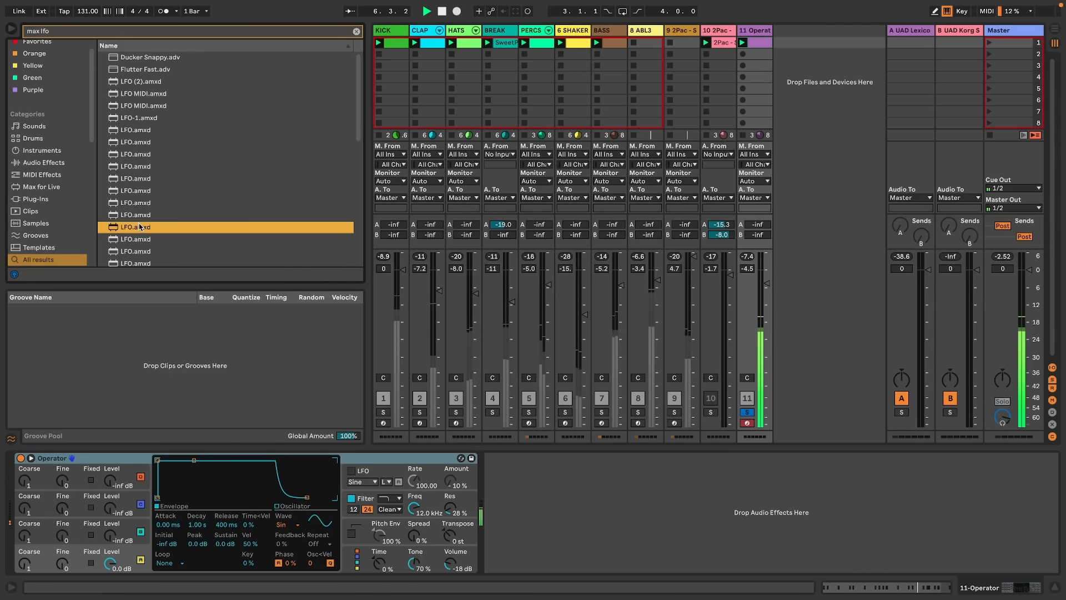
drag(546, 485, 544, 485)
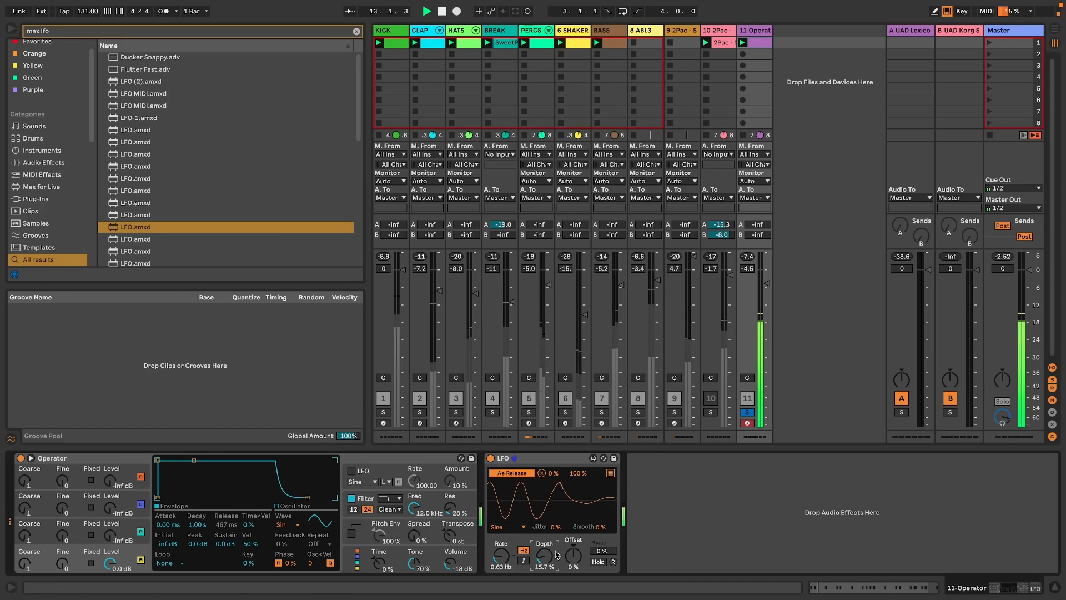
Add MicroShift after the LFO on the Operator track and close its plug-in window
key(ctrl+f)
text(microshift)
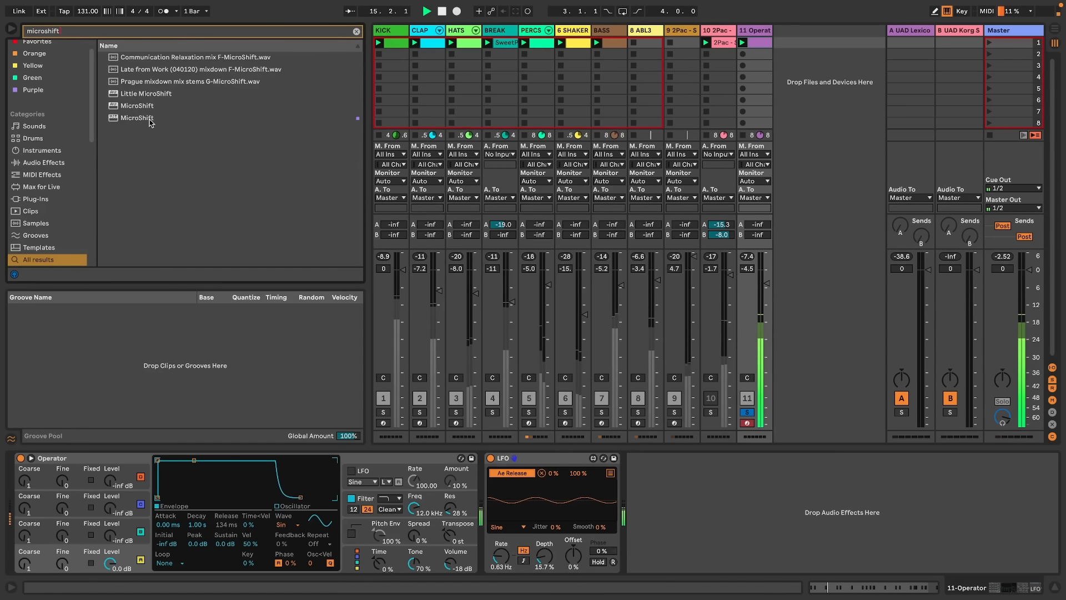
double_click(149, 122)
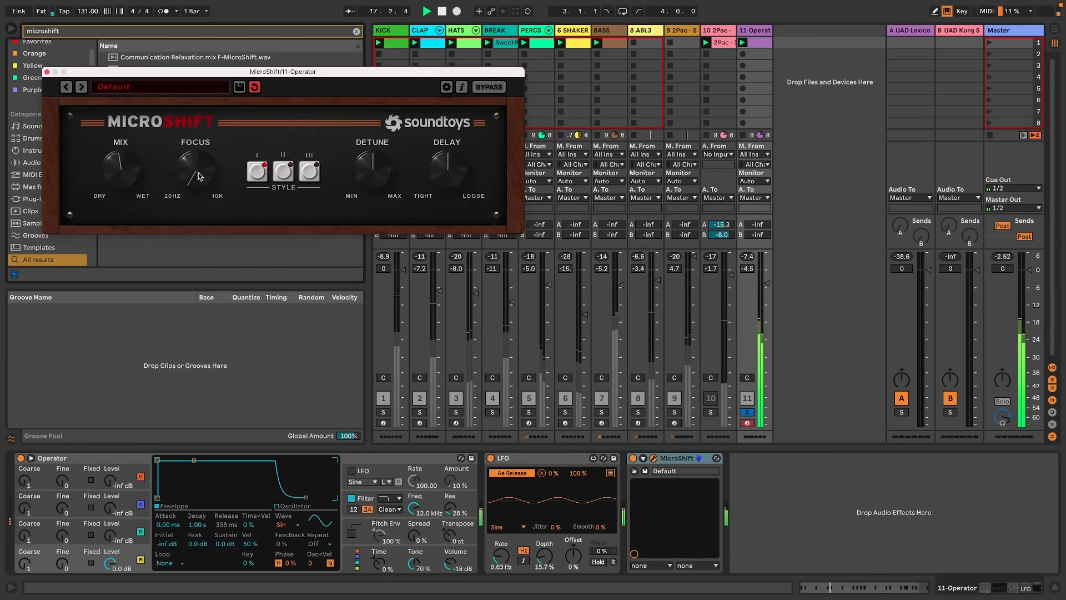
click(47, 72)
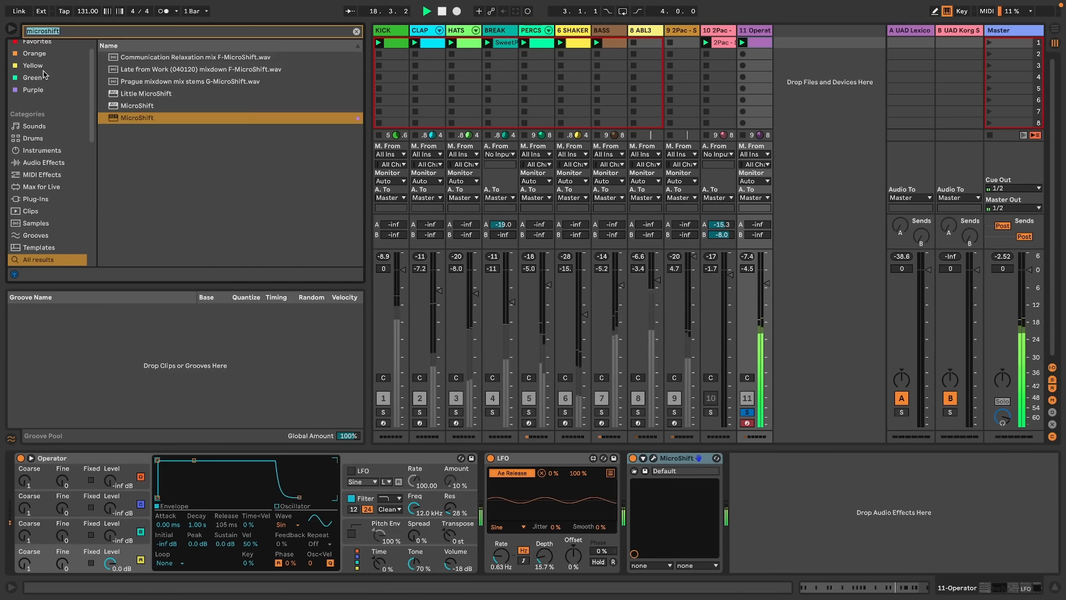
Add Redux at the end of the Operator chain with its rate at 13.5 kHz, and unsolo the track
text(redux)
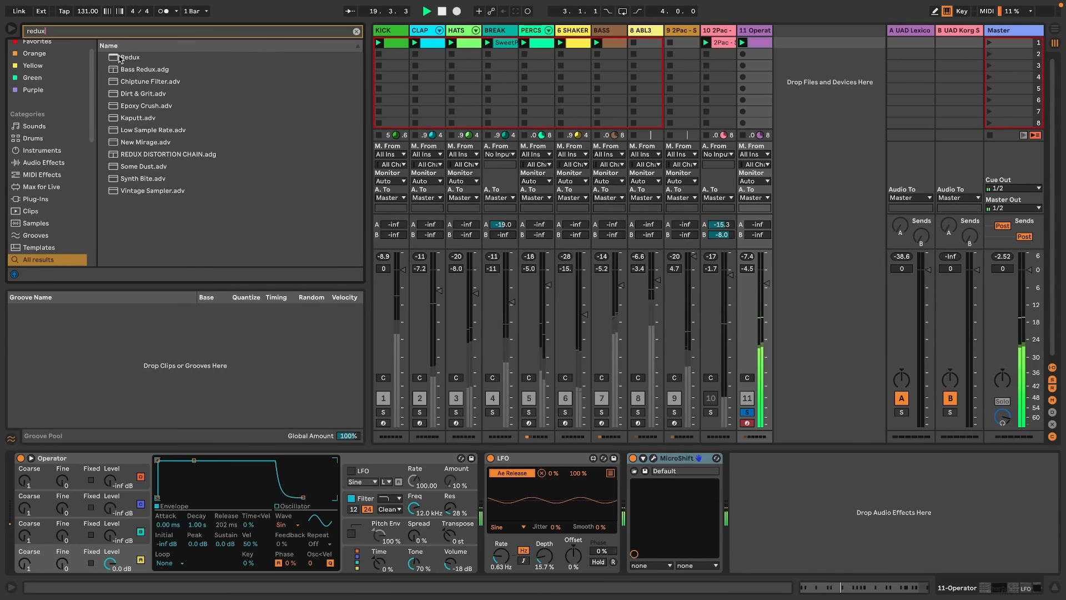
drag(120, 58, 822, 446)
drag(759, 493, 759, 527)
click(747, 412)
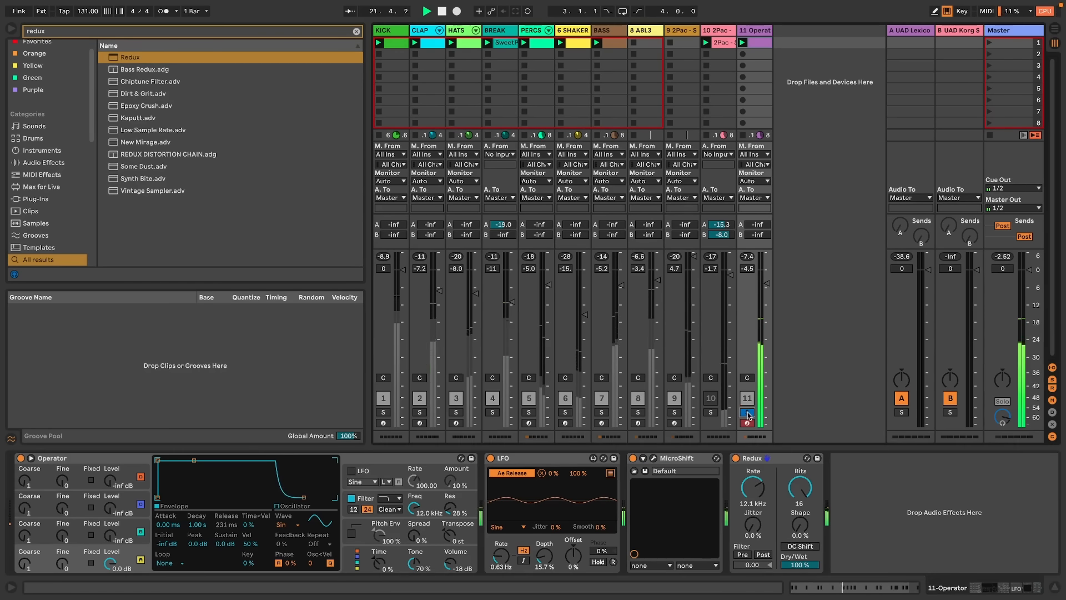
drag(757, 479, 758, 472)
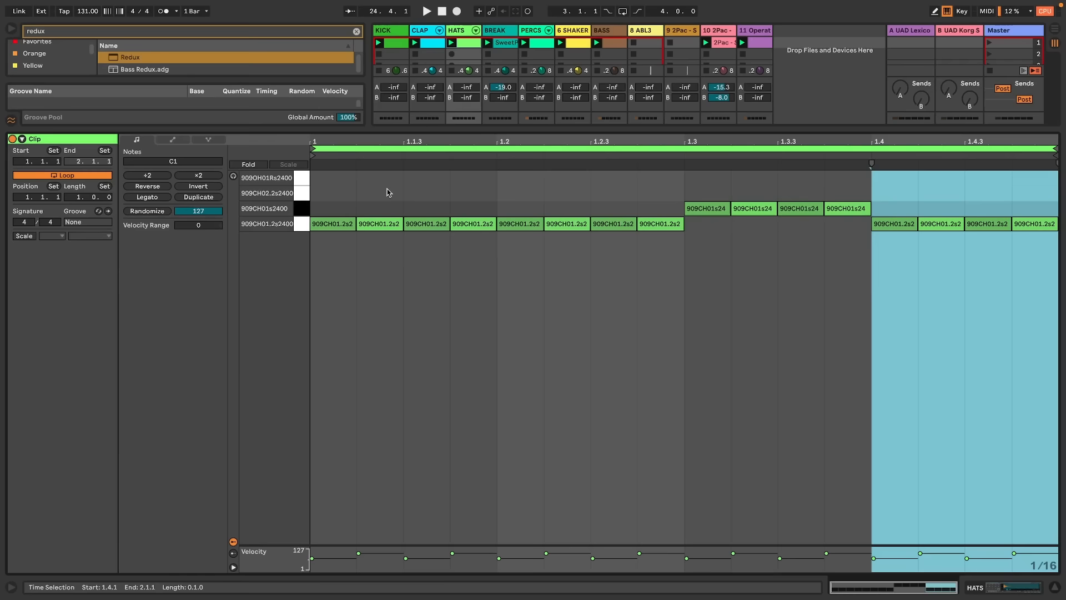
Enter 909 open-hat notes at 1.1.3, 1.2.3, 1.3.3 and 1.4.3 in the HATS clip
double_click(414, 179)
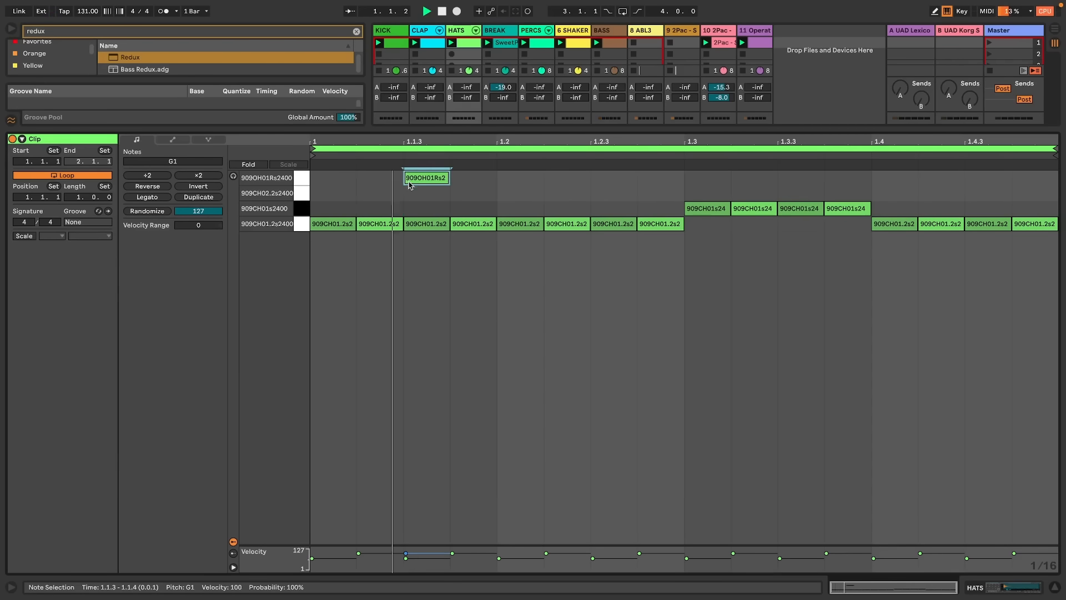
click(607, 181)
key(space)
double_click(607, 179)
double_click(783, 178)
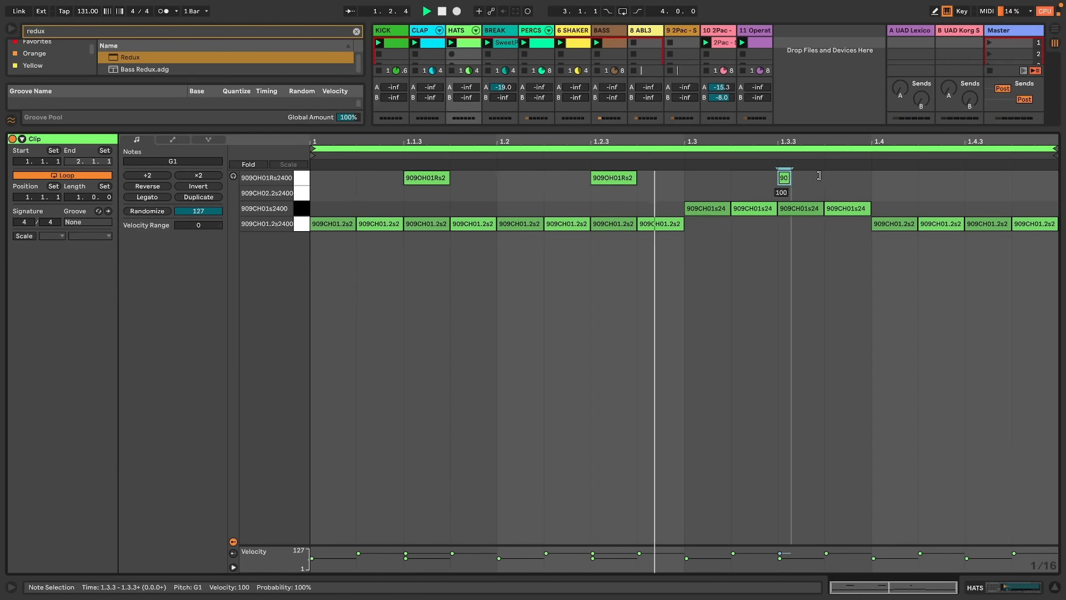
double_click(990, 178)
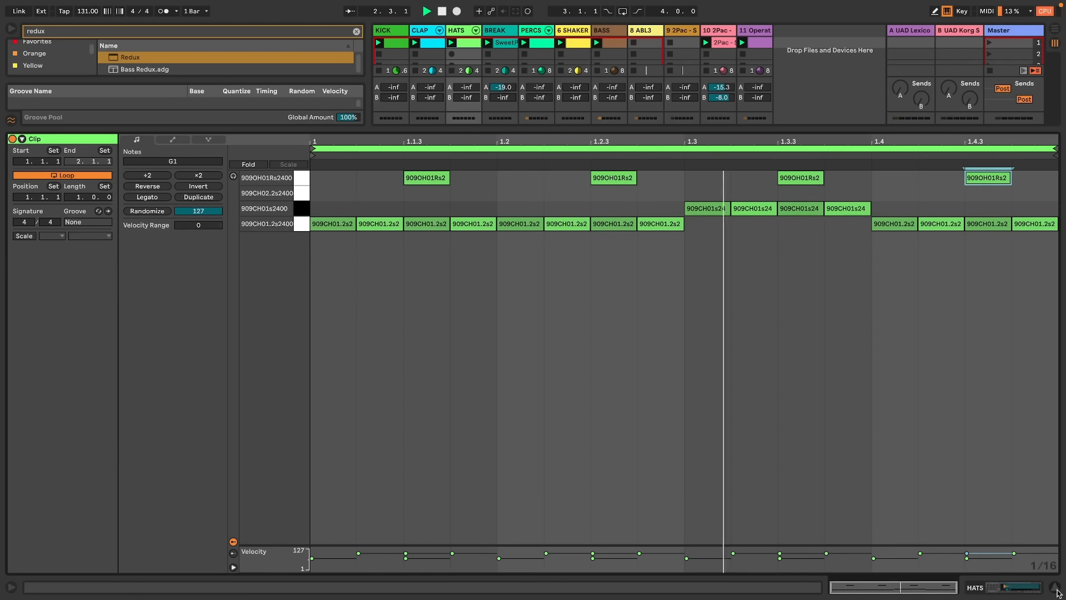
Set the ABL3 track's volume to -2.1 dB in the mixer
key(ctrl+alt+l)
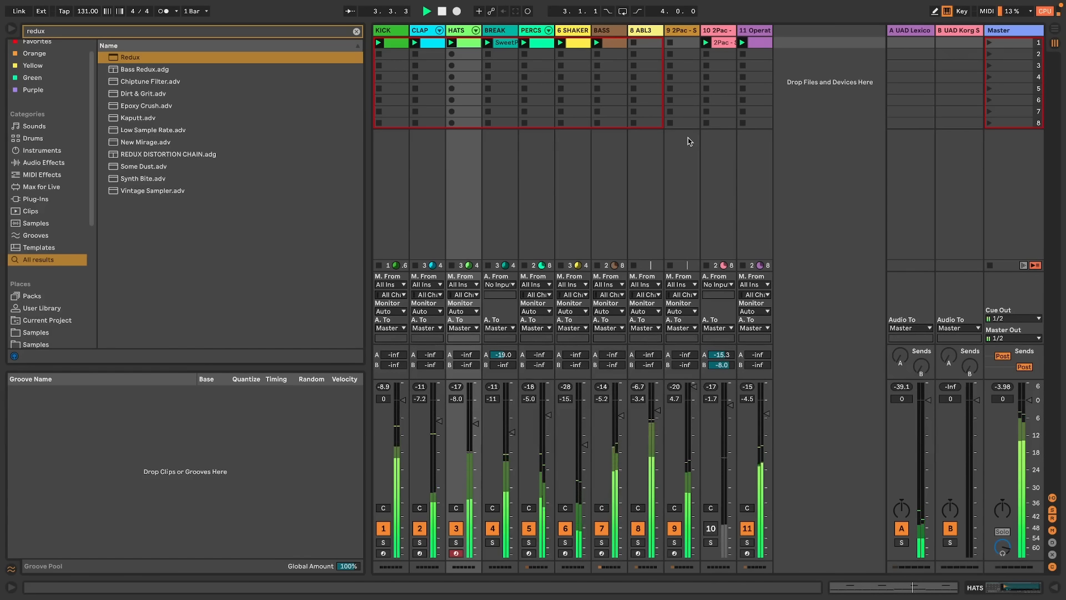
click(649, 30)
key(ctrl+alt+l)
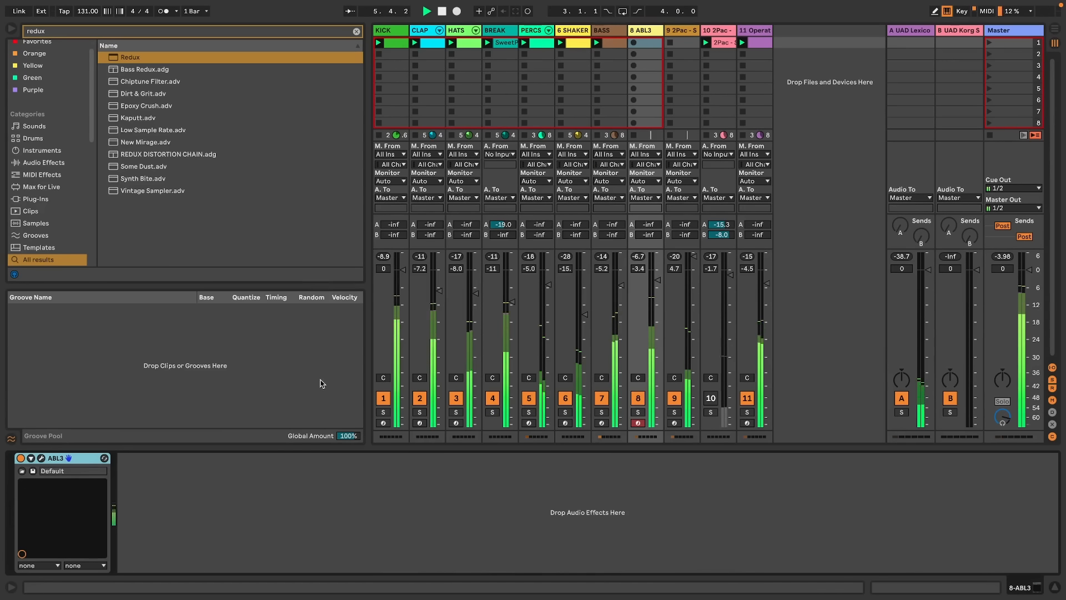
drag(655, 284, 652, 278)
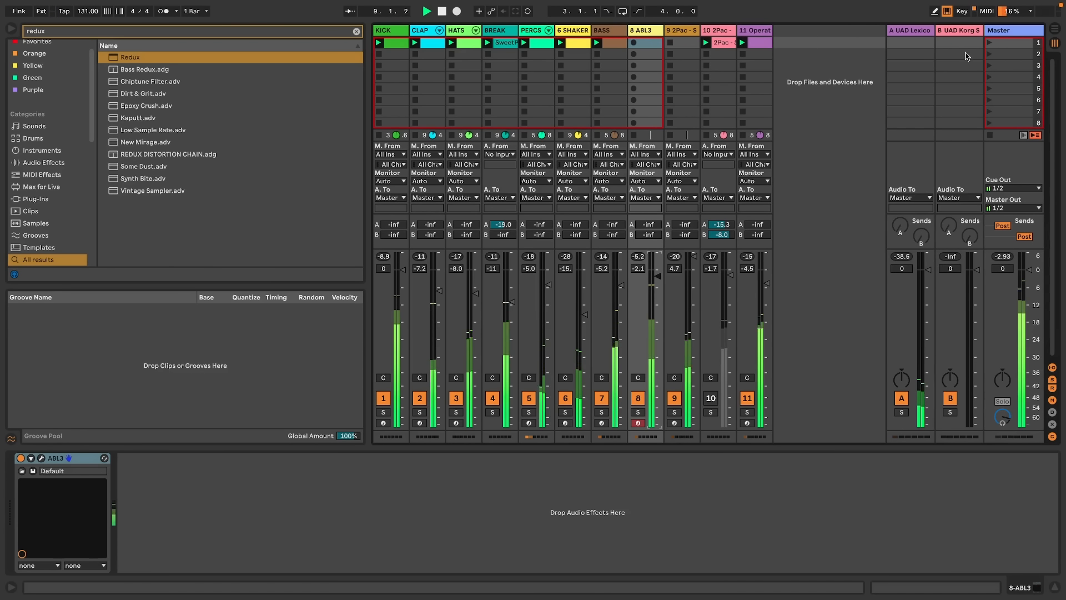
Duplicate scene 1 as scene 2, delete the Operator clip from scene 1, and play through into scene 2
click(1011, 48)
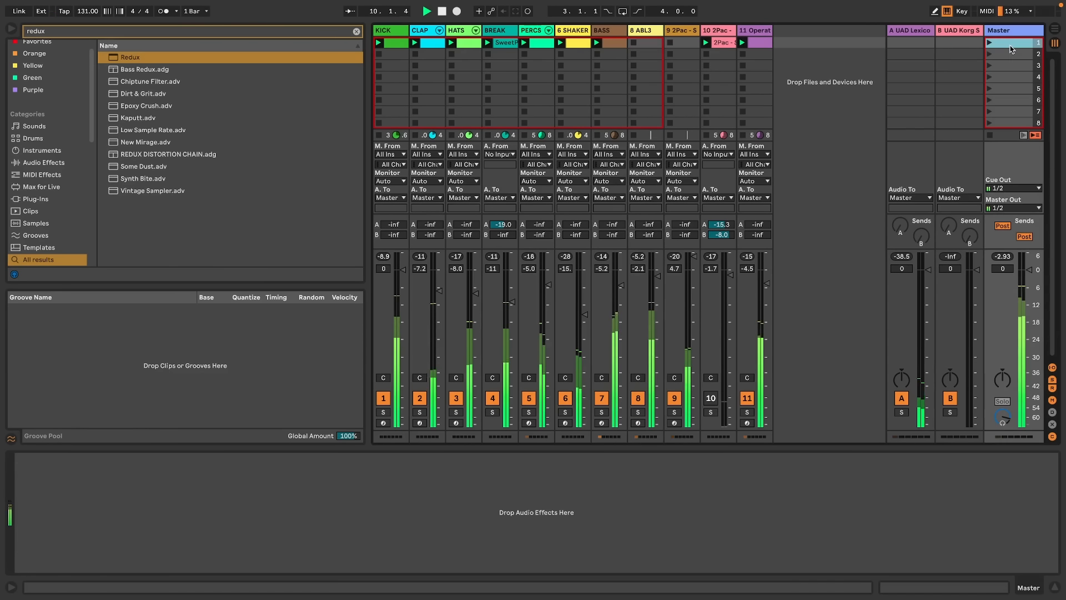
key(ctrl+d)
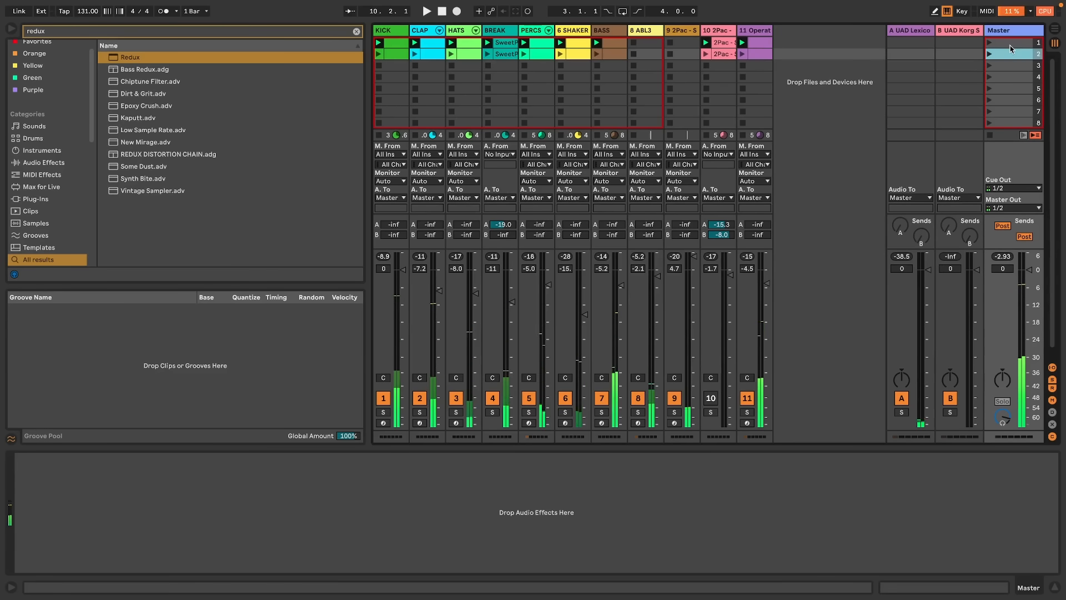
click(761, 45)
key(Delete)
key(space)
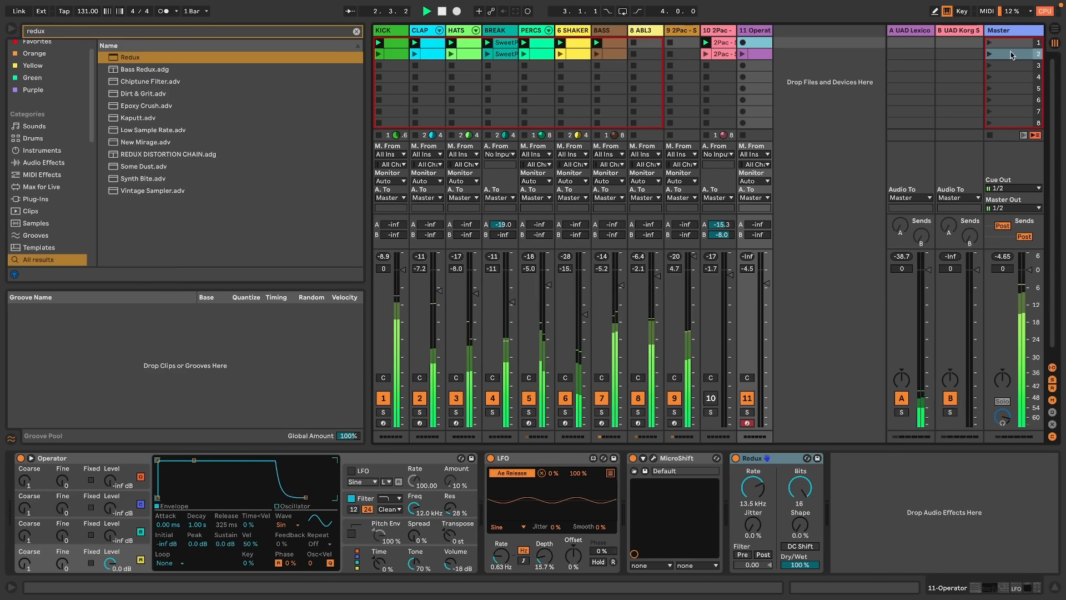
click(1012, 55)
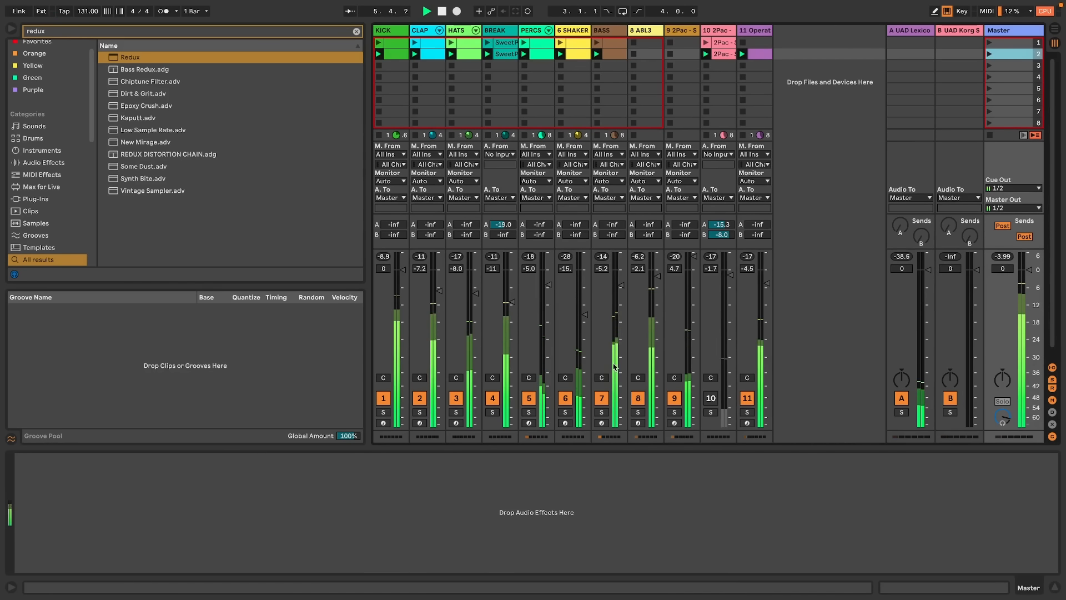
Solo the kick, bass and ABL3 tracks, and move EchoBoy from the BASS track to the ABL3 track
click(601, 412)
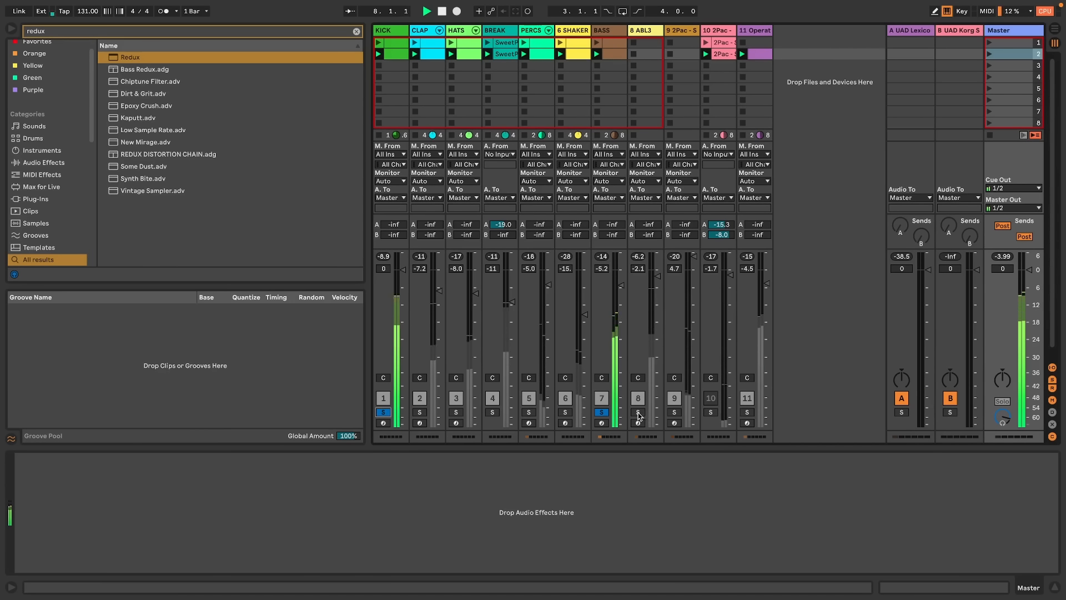
click(602, 31)
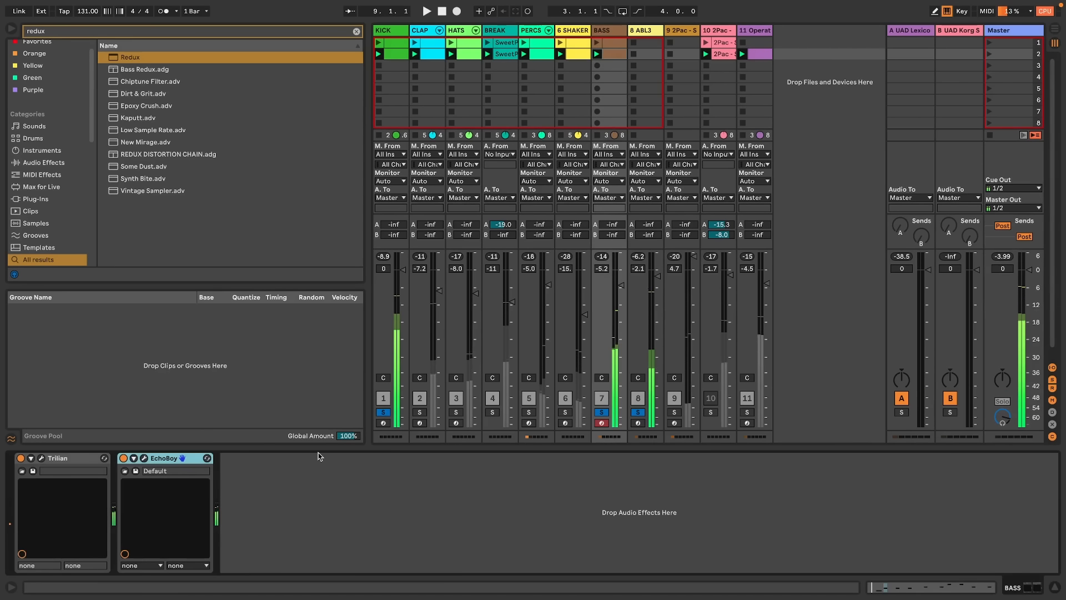
click(645, 30)
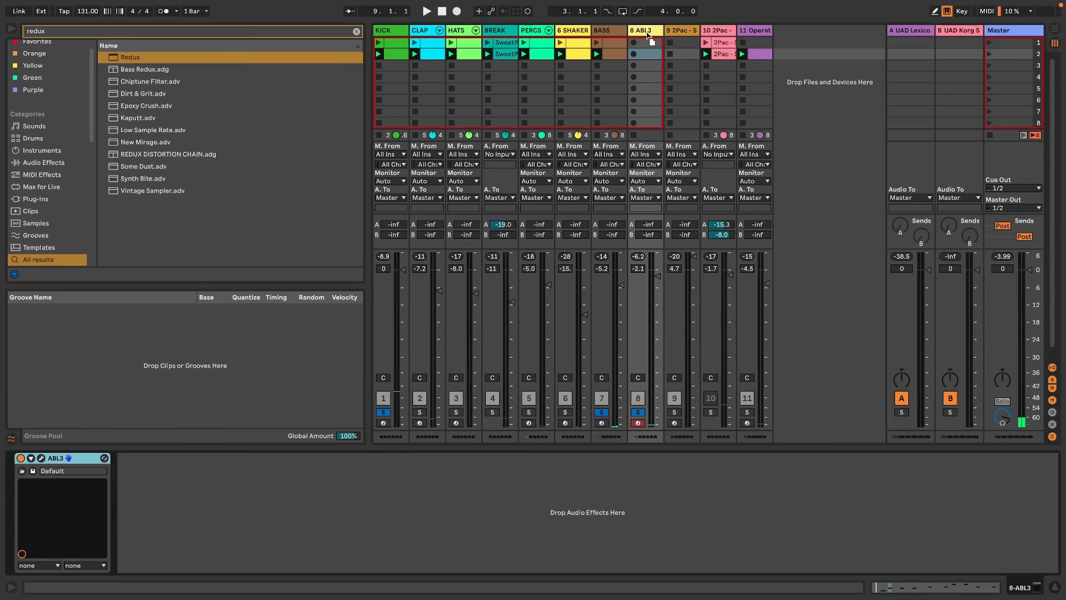
drag(648, 36, 648, 39)
key(space)
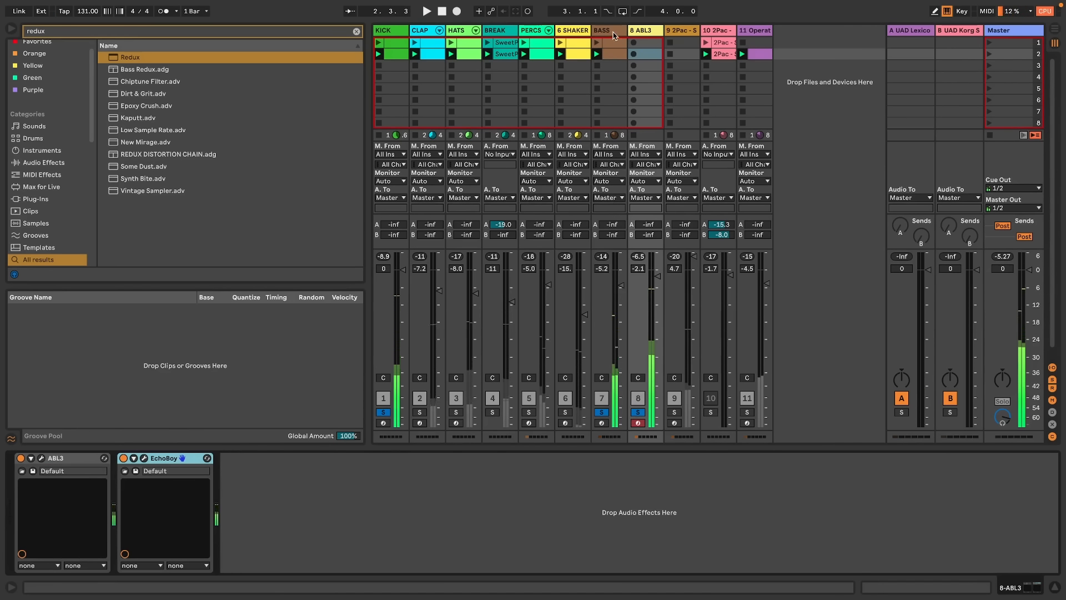
Load the Bass Mono preset after Trilian on the BASS track, and unsolo the soloed tracks during playback
click(613, 35)
key(ctrl+f)
text(mono ad)
double_click(145, 57)
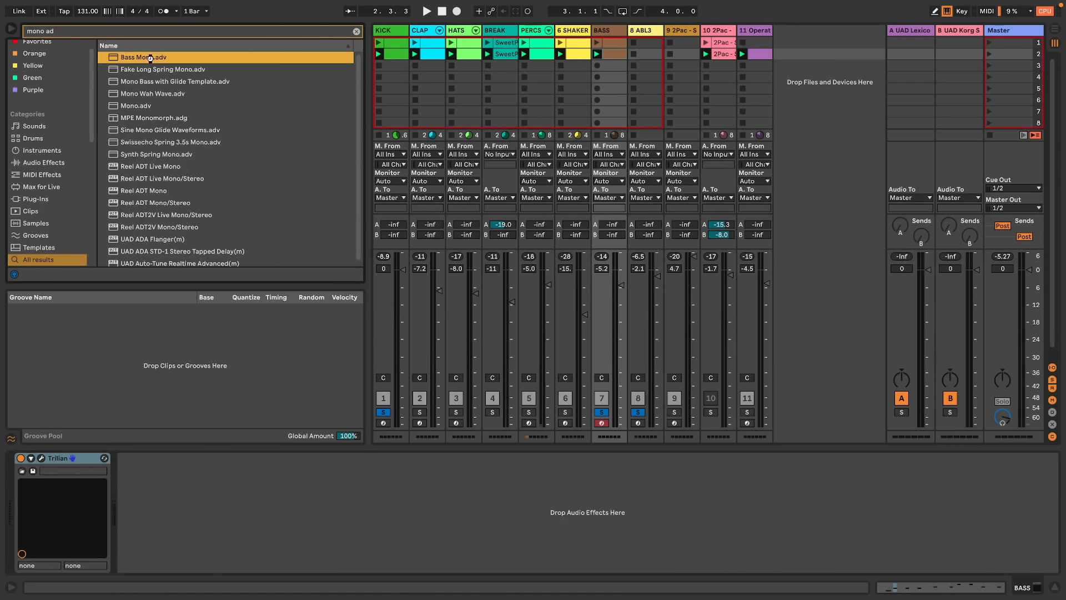
key(space)
click(604, 413)
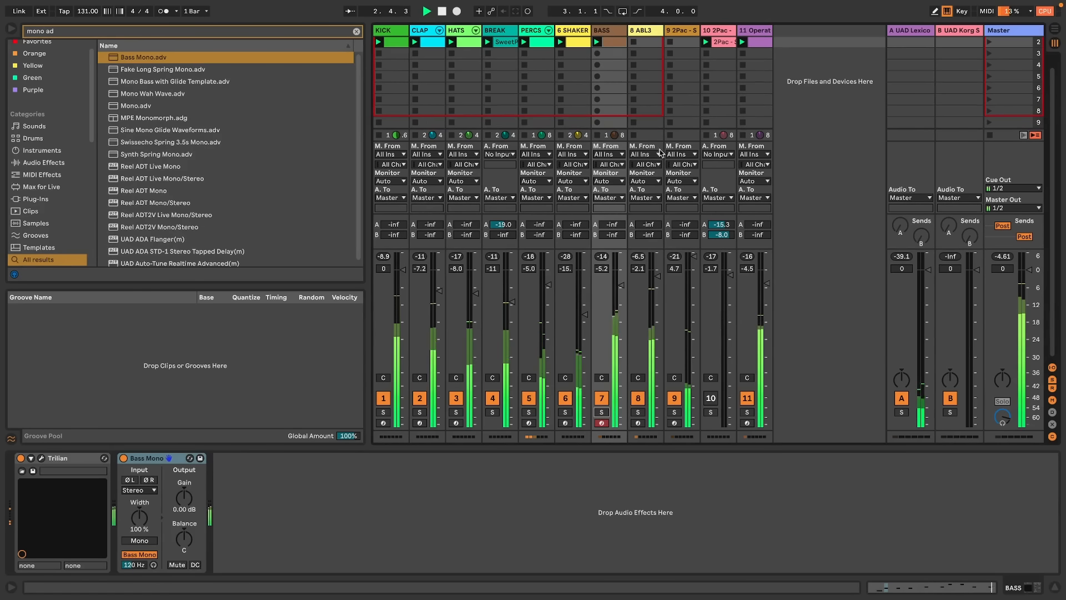
Insert a new MIDI track after the Operator track and load Omnisphere on it
scroll(783, 72, up, 1)
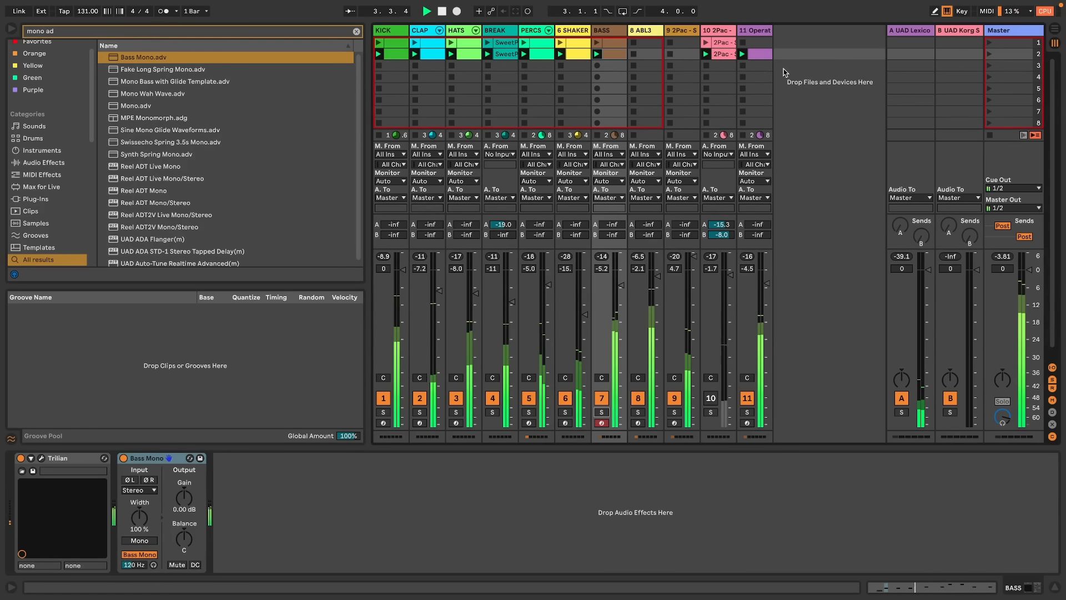
right_click(795, 31)
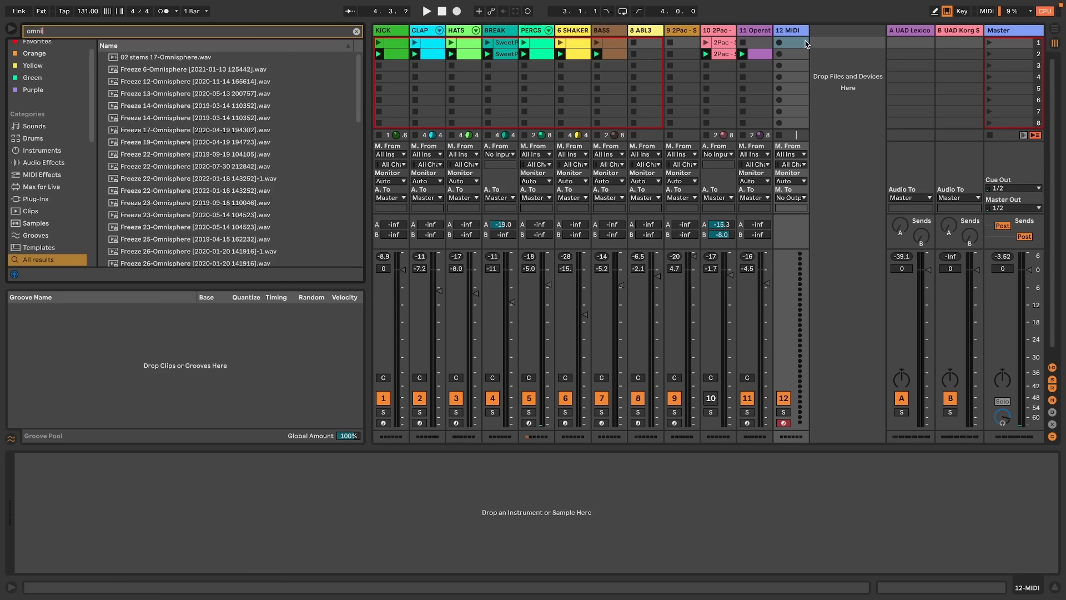
scroll(183, 261, down, 10)
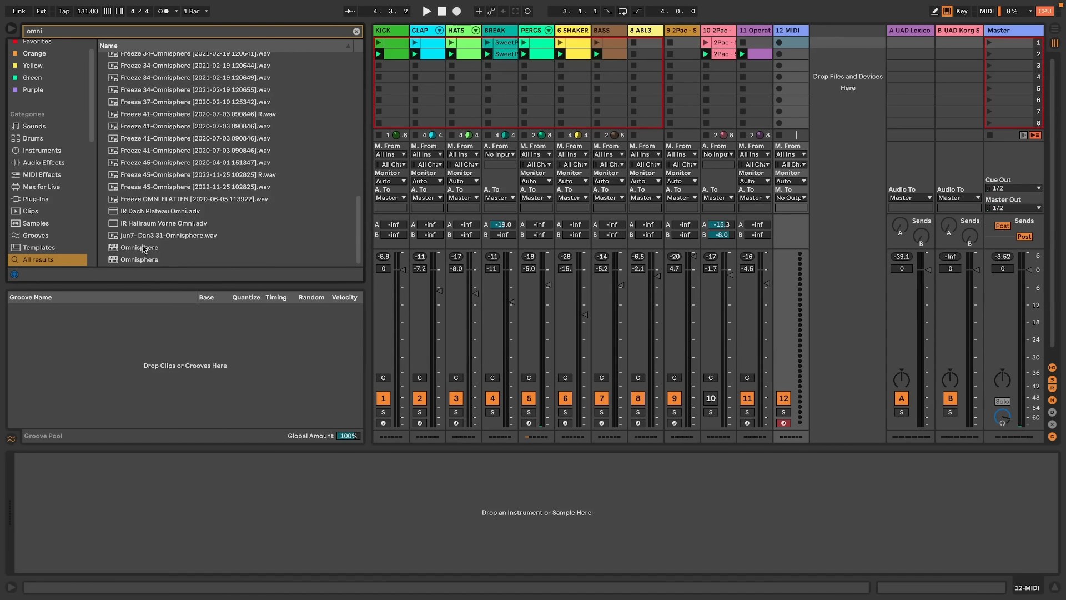
click(136, 261)
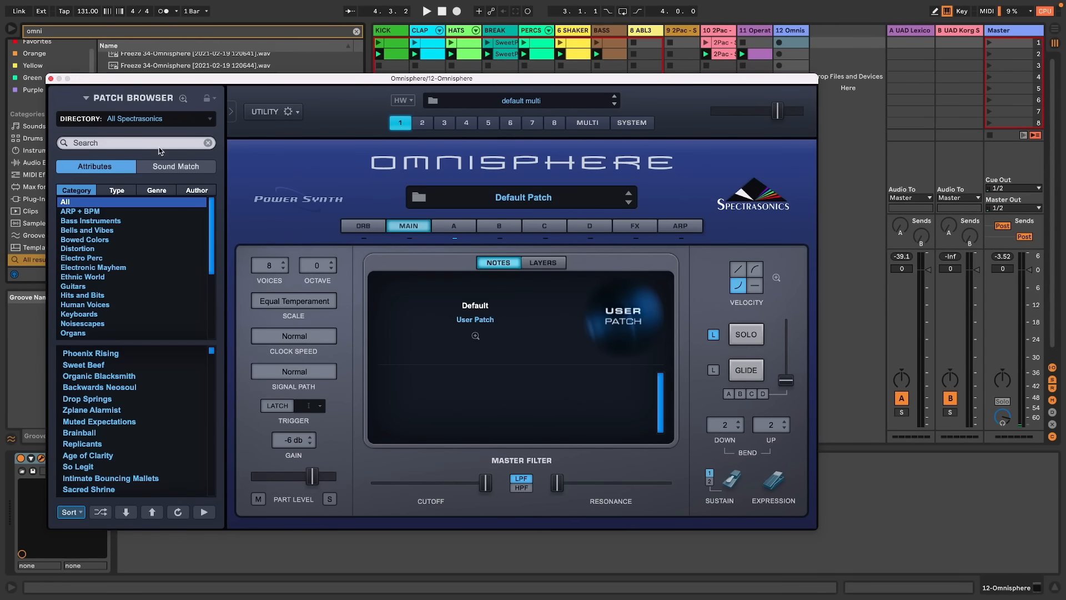
Search Omnisphere's patches for "spook", try KPRO - Spookytooth and Spooky Leads, and load Spooky Piano
click(160, 146)
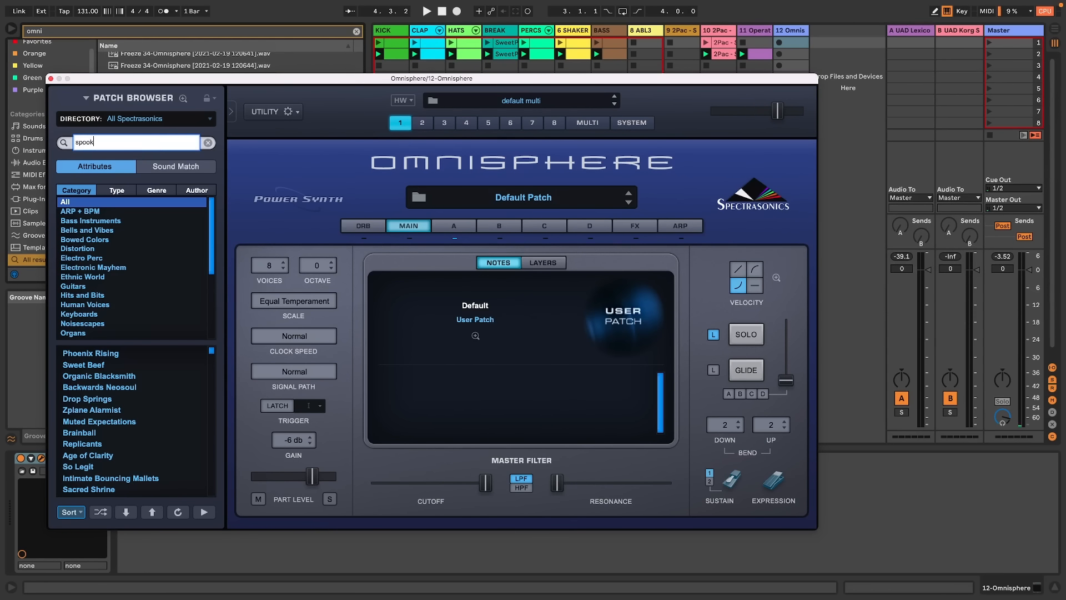
key(Return)
click(118, 422)
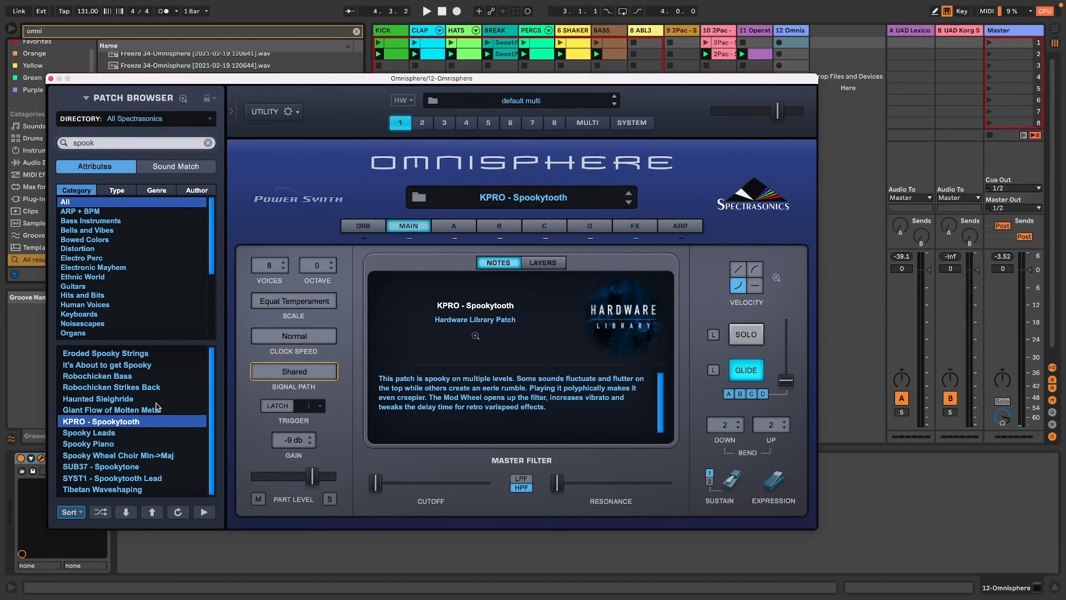
key(Down)
click(204, 512)
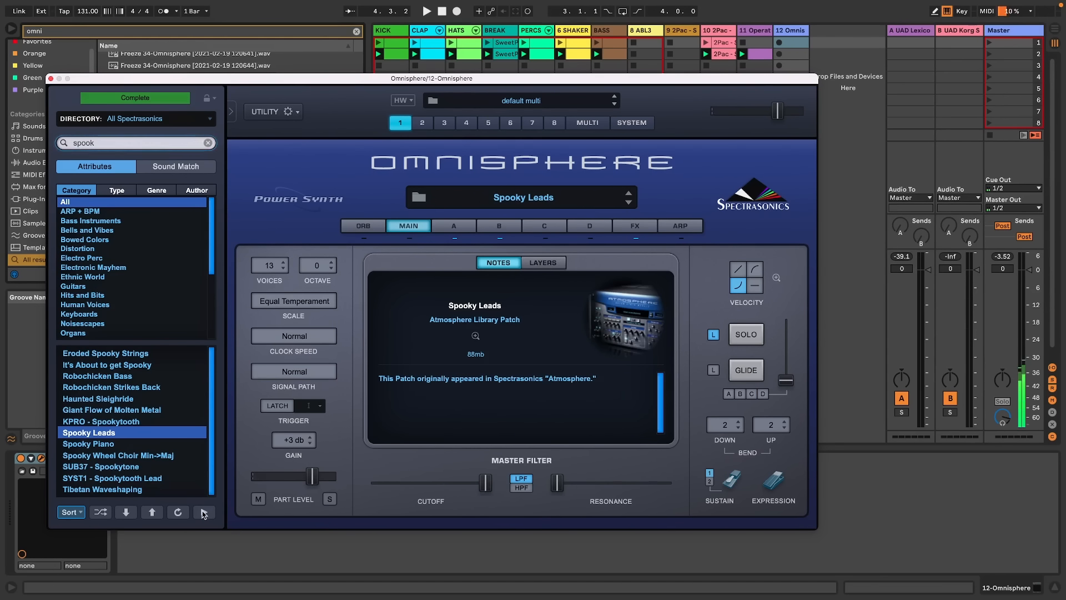
click(100, 444)
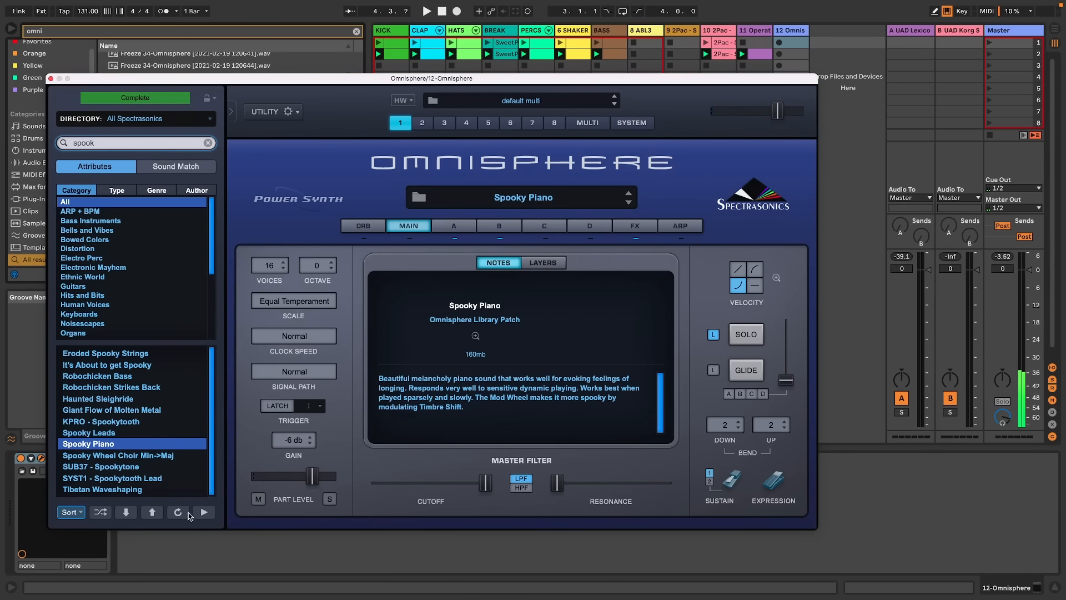
Audition Omnisphere's Haunted Sleighride, Robochicken Bass and Eroded Spooky Strings patches, and settle on Spooky Leads
click(103, 433)
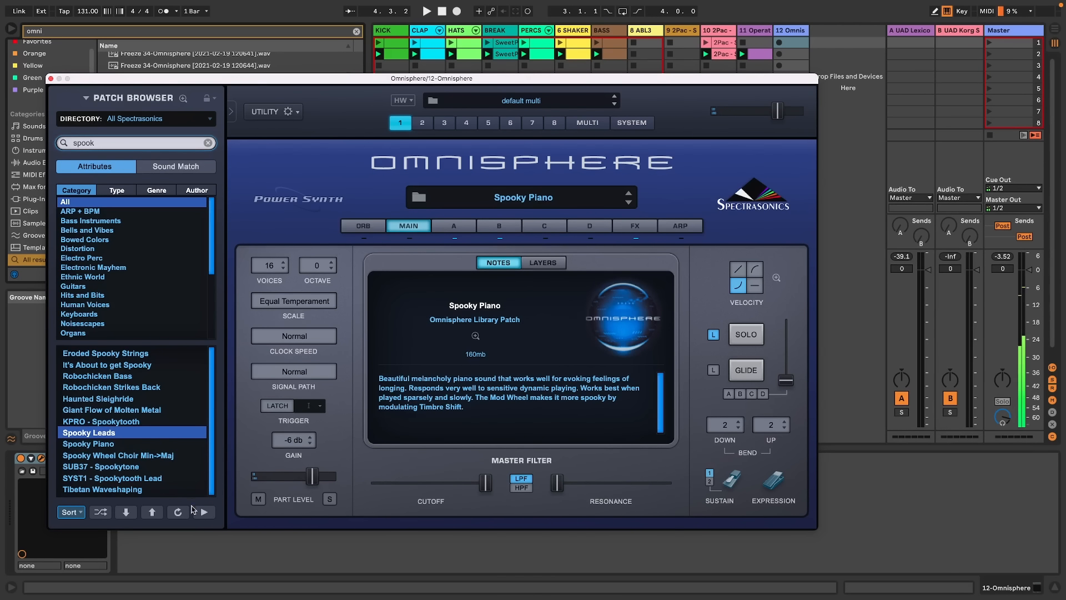
click(125, 399)
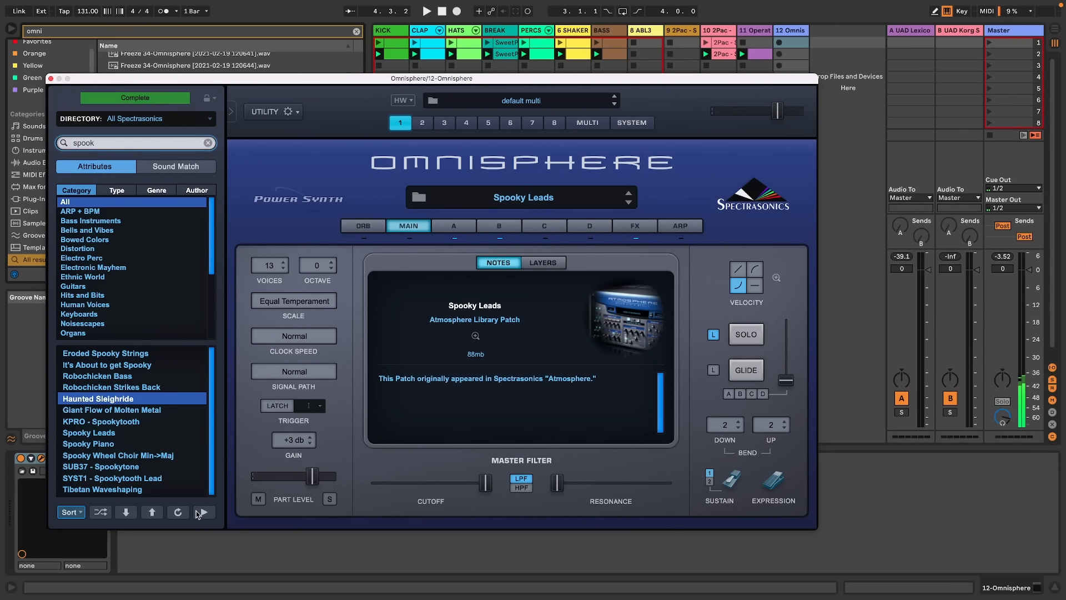
click(201, 514)
click(111, 375)
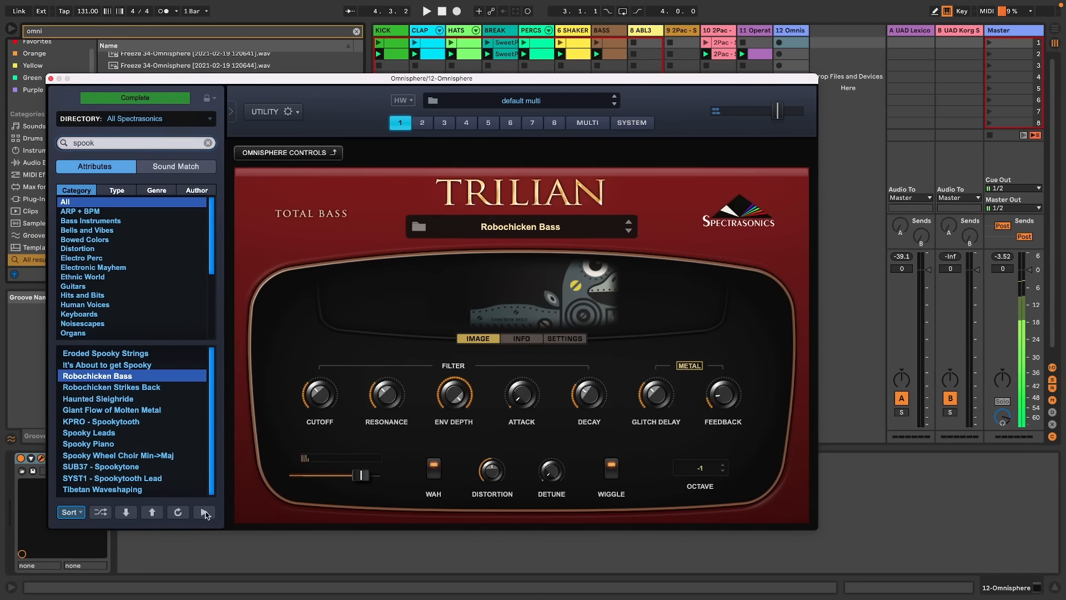
click(138, 355)
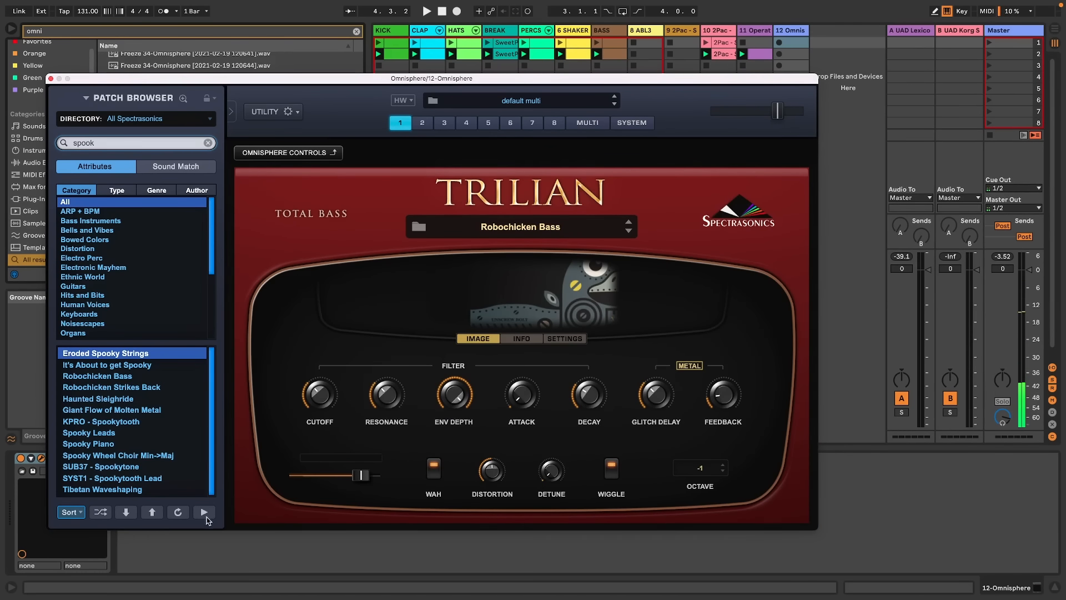
click(204, 512)
click(114, 433)
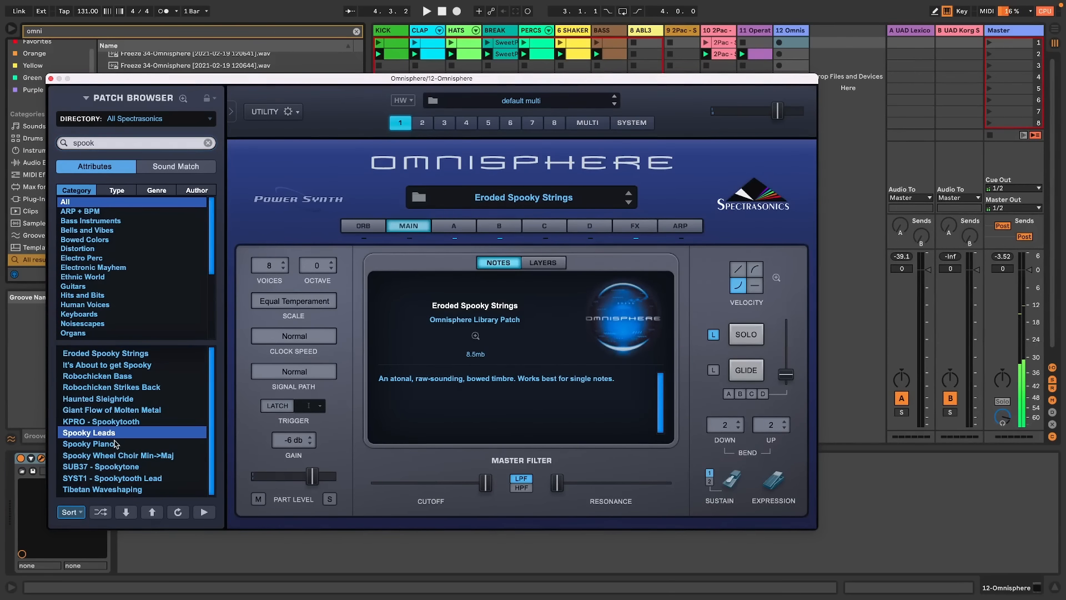
click(50, 79)
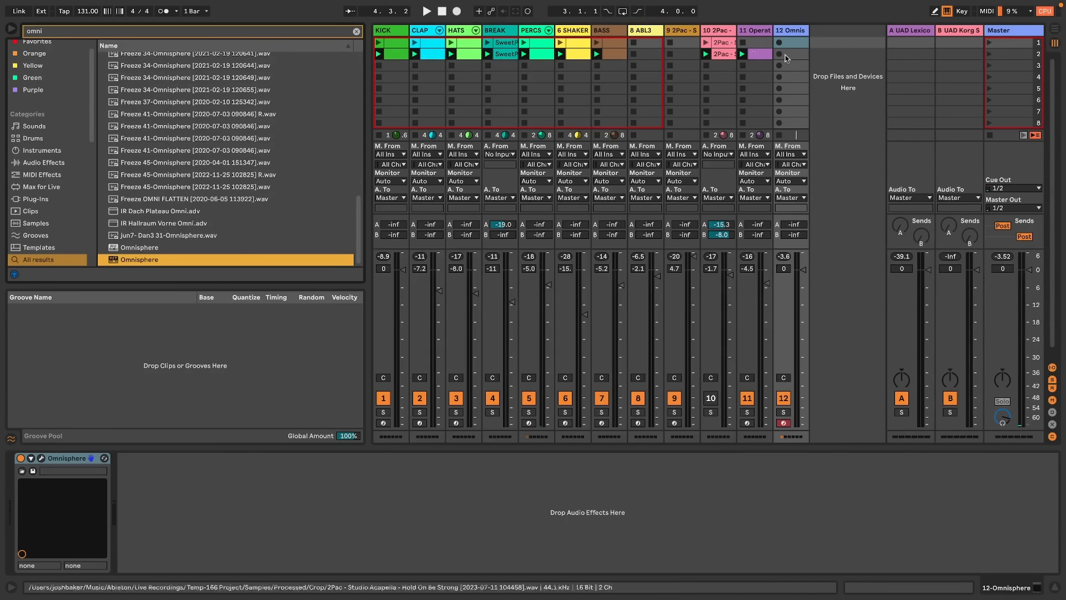
Create a MIDI clip on the Omnisphere track in scene 2, duplicate the scene, and keep that clip only in the duplicate
double_click(794, 53)
click(1023, 55)
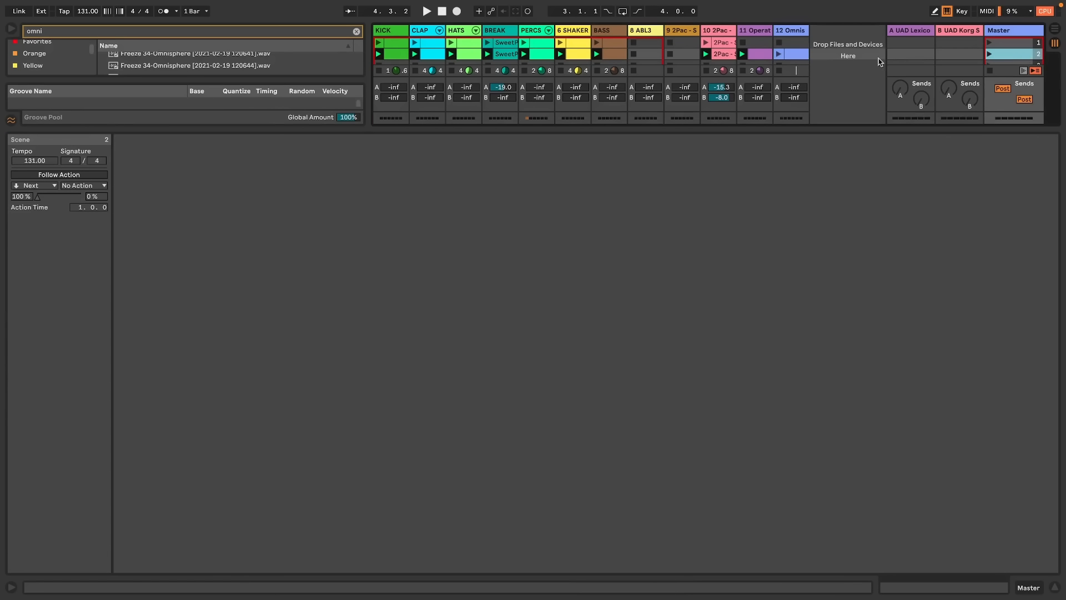
key(super+d)
click(795, 51)
key(Delete)
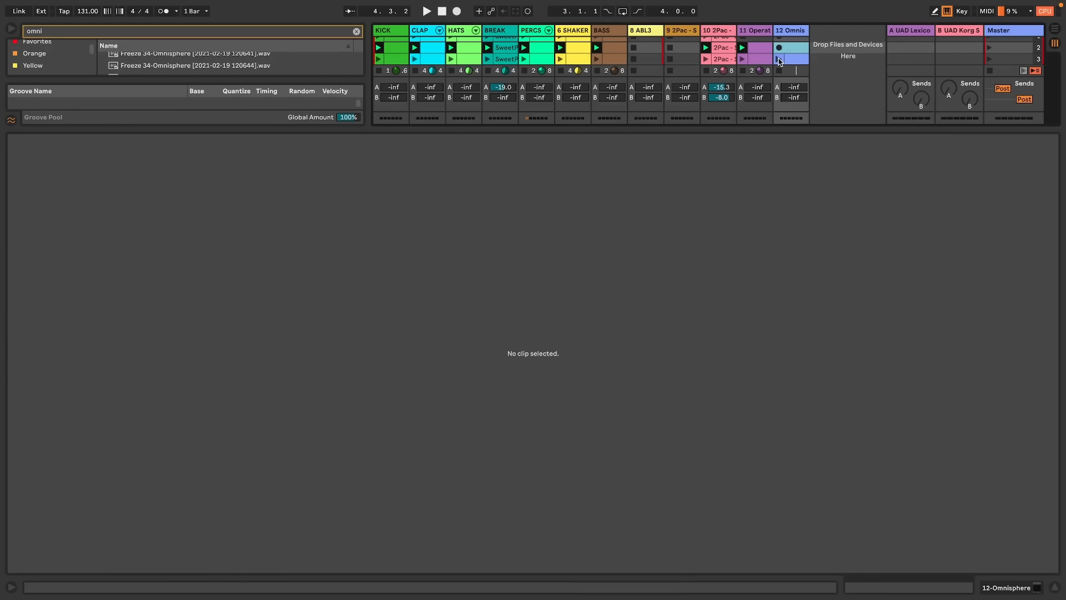
Draw a one-bar C4 note in the scene 3 Omnisphere clip and set the clip's loop length to 2 bars
click(798, 61)
key(space)
double_click(318, 268)
drag(338, 266, 1052, 391)
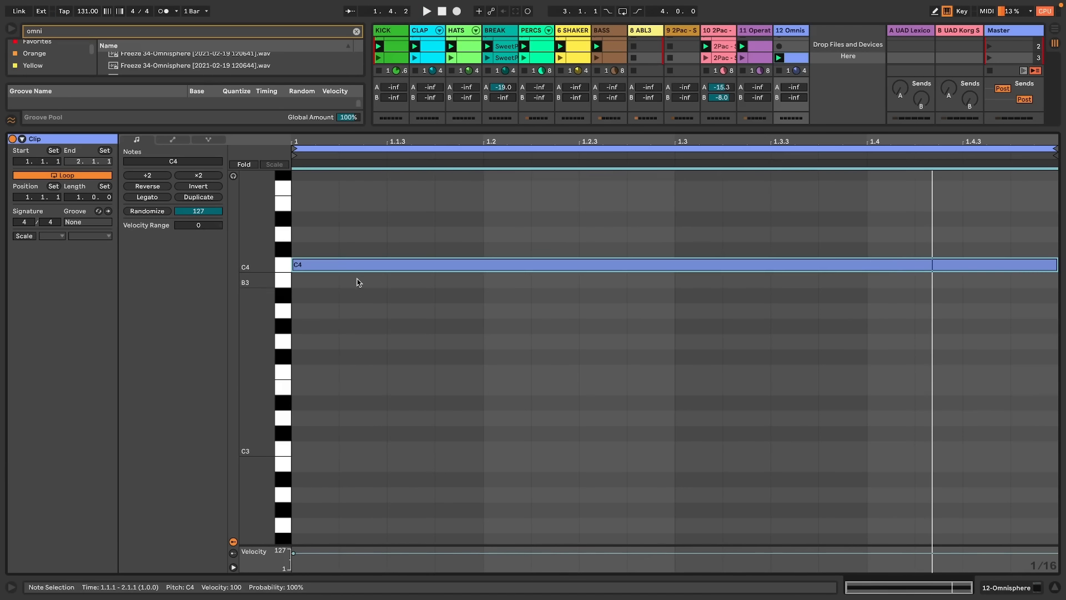
click(80, 198)
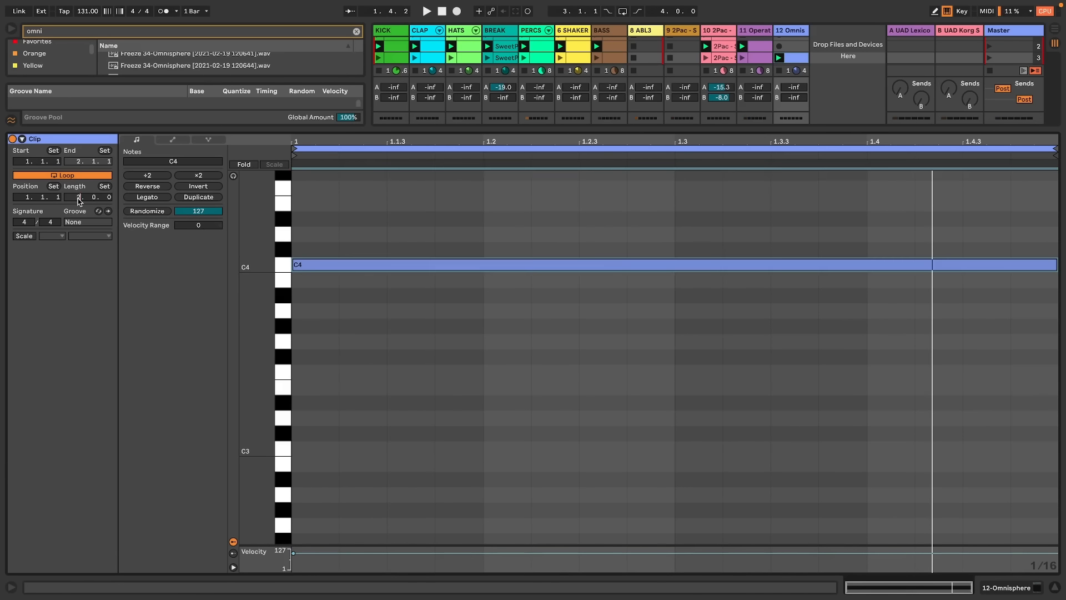
key(Up)
Play the scene and lower the Omnisphere track's volume to -6.5 dB
key(space)
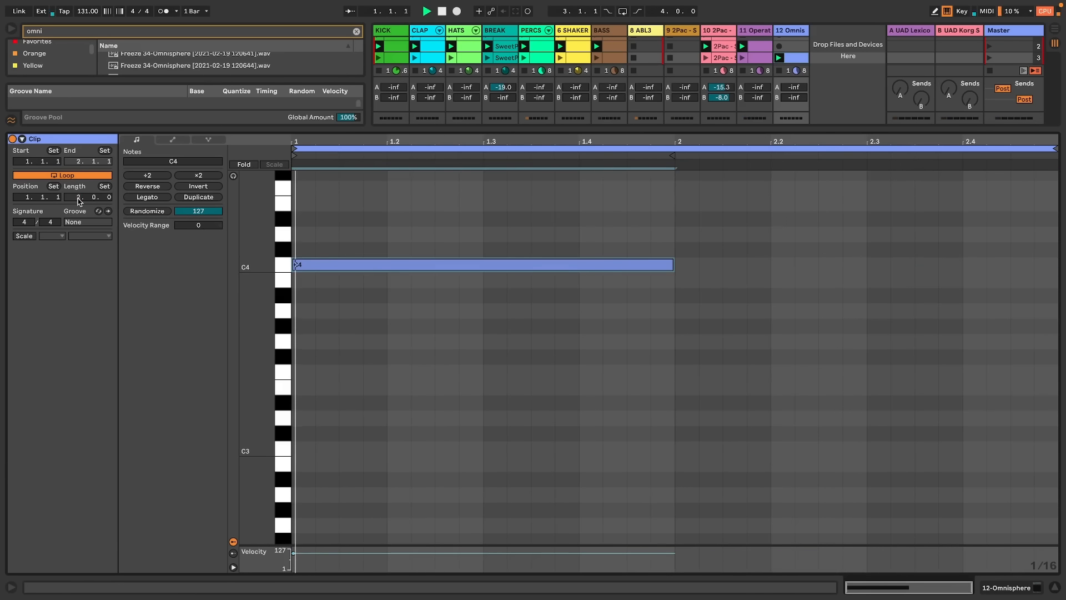
click(1057, 587)
drag(803, 418, 802, 419)
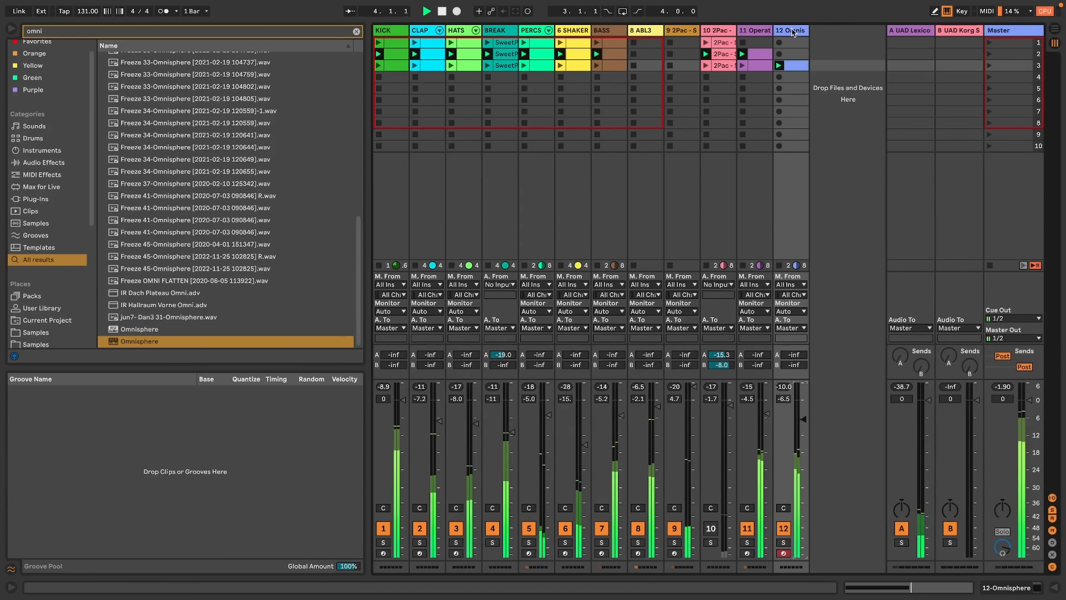
Lower layer B's filter cutoff in Omnisphere to 0.051 kHz, and enable layer A's filter with a 0.056 kHz cutoff
double_click(793, 30)
click(42, 460)
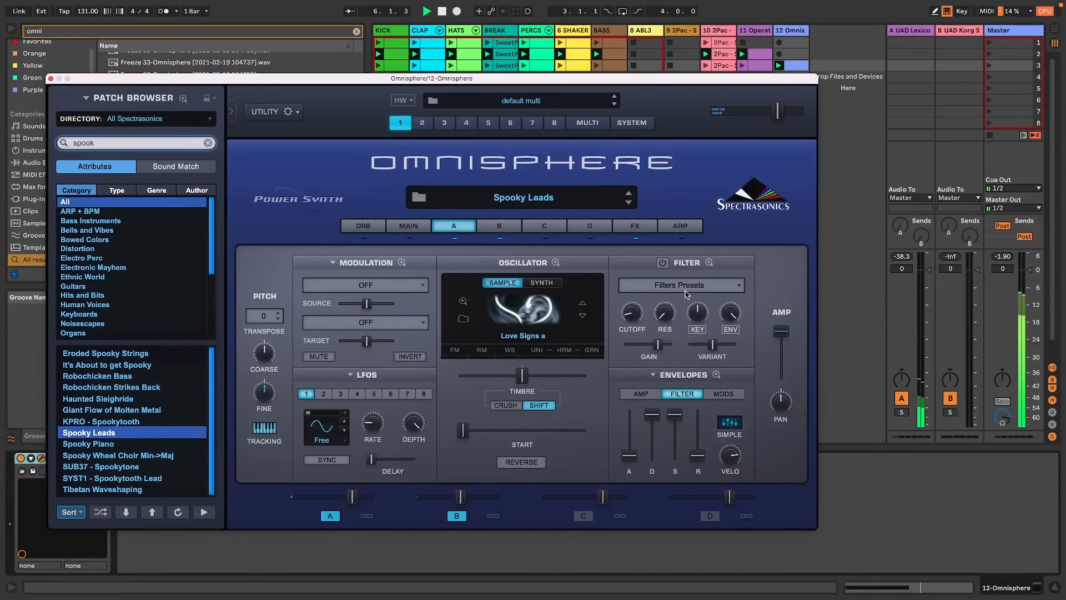
click(498, 226)
mouse_move(732, 321)
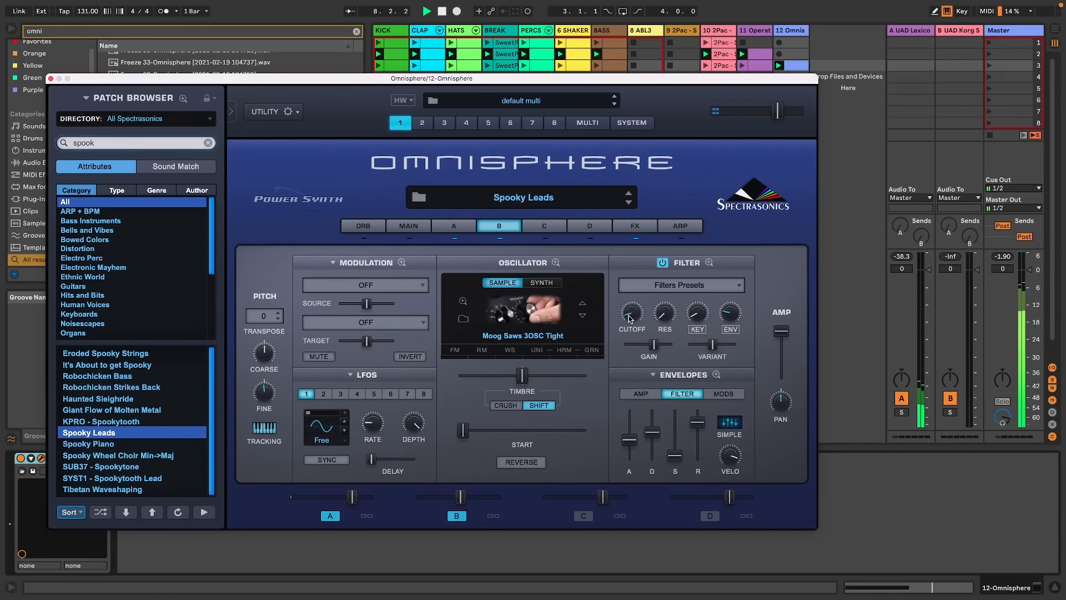
mouse_move(630, 327)
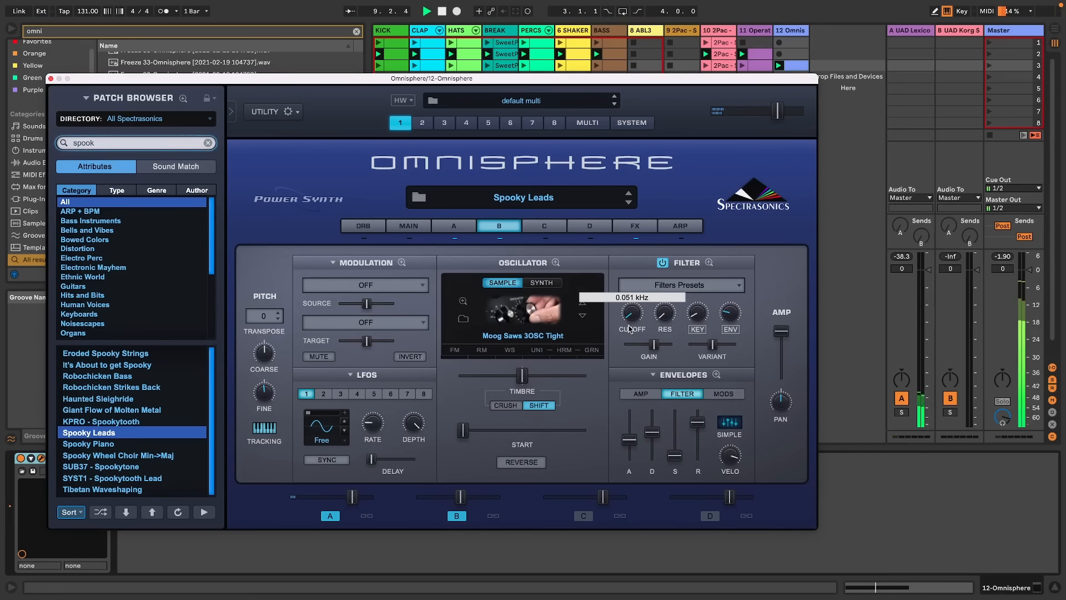
click(454, 226)
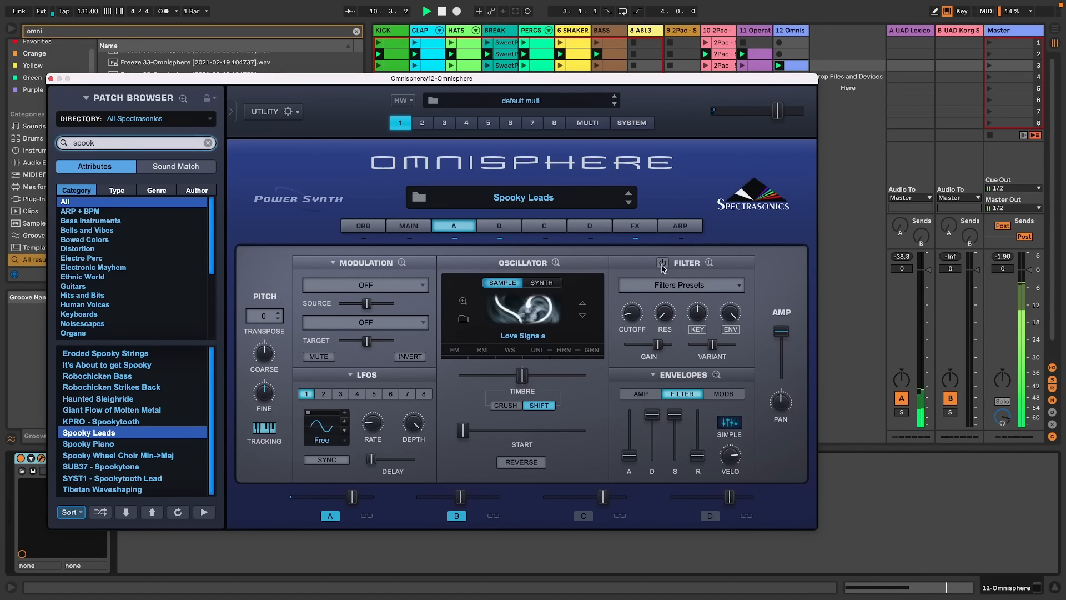
mouse_move(637, 317)
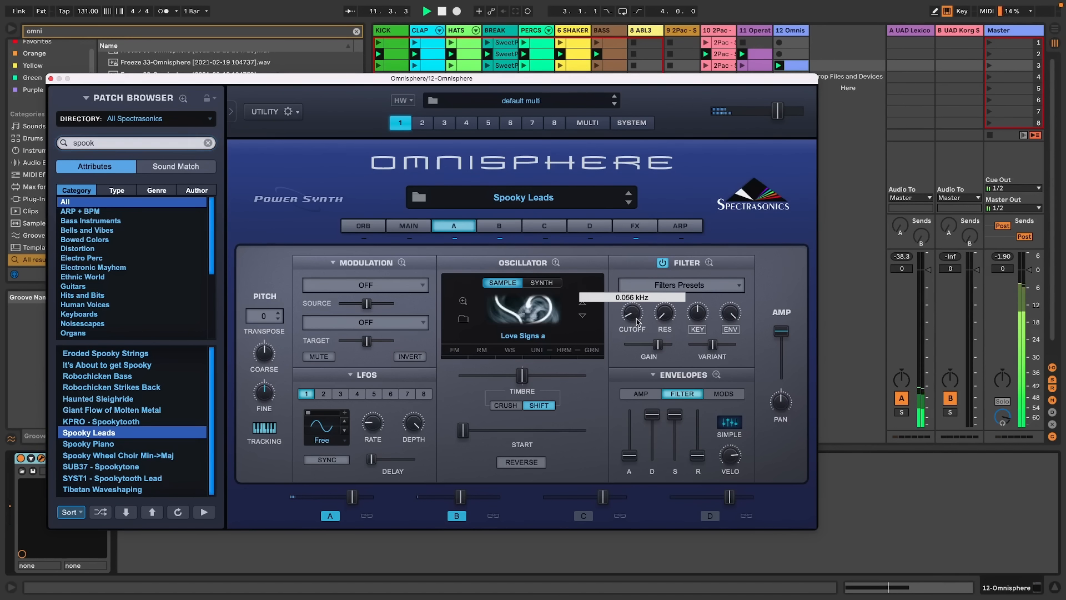
click(51, 78)
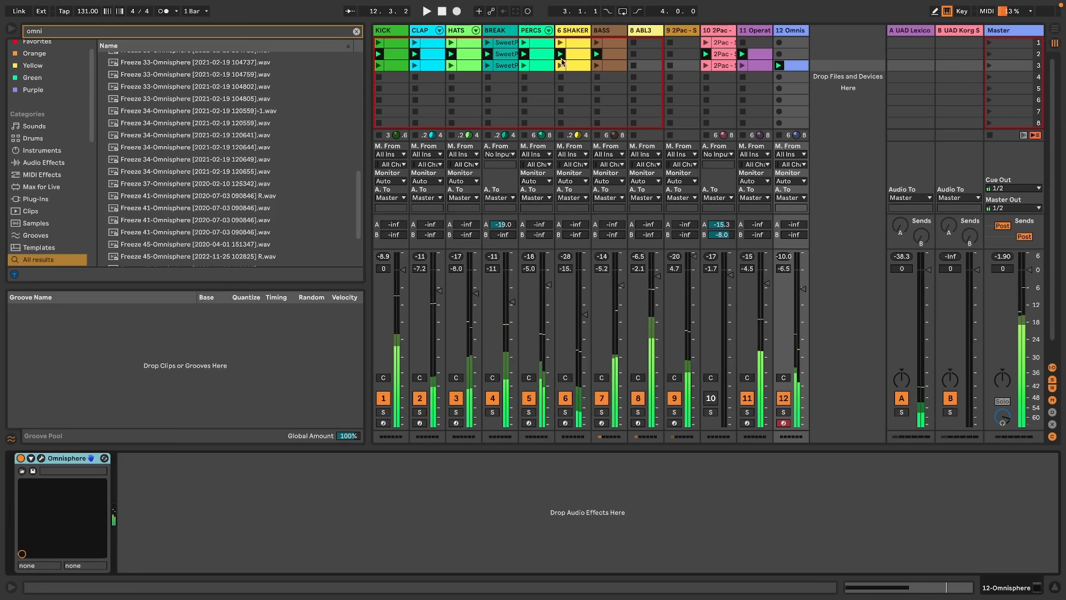
Transpose the Omnisphere clip's note down an octave to C3 and audition it
double_click(795, 65)
key(shift+Down)
key(space)
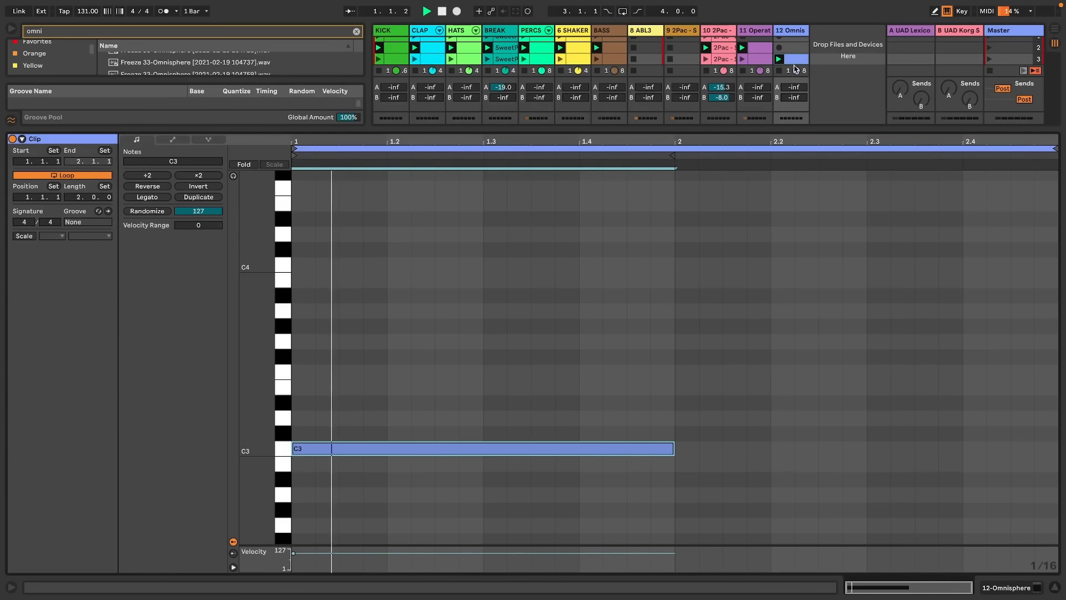
key(space)
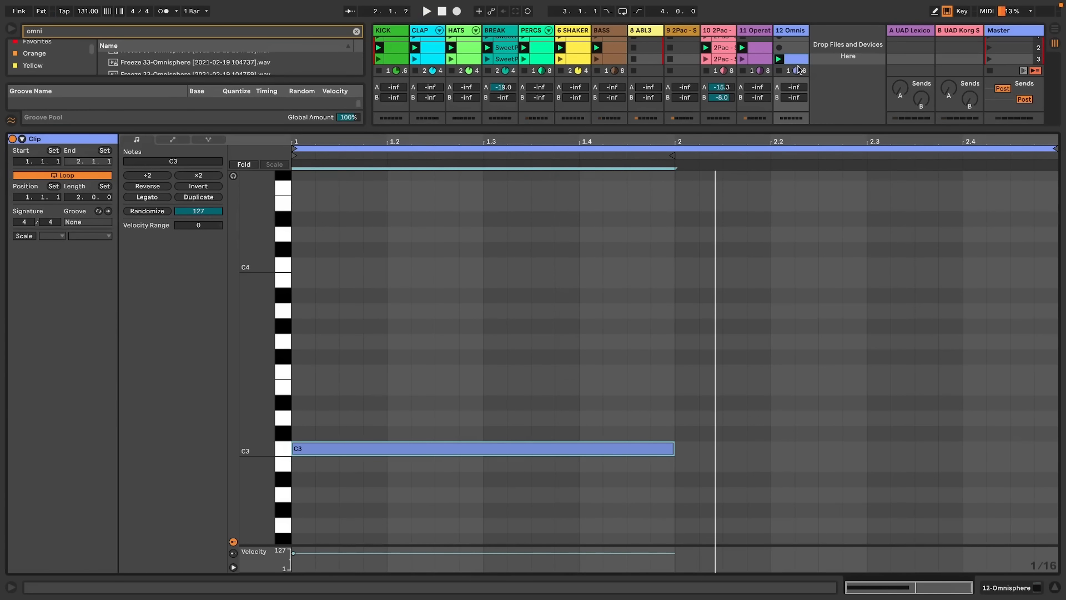
key(shift+Tab)
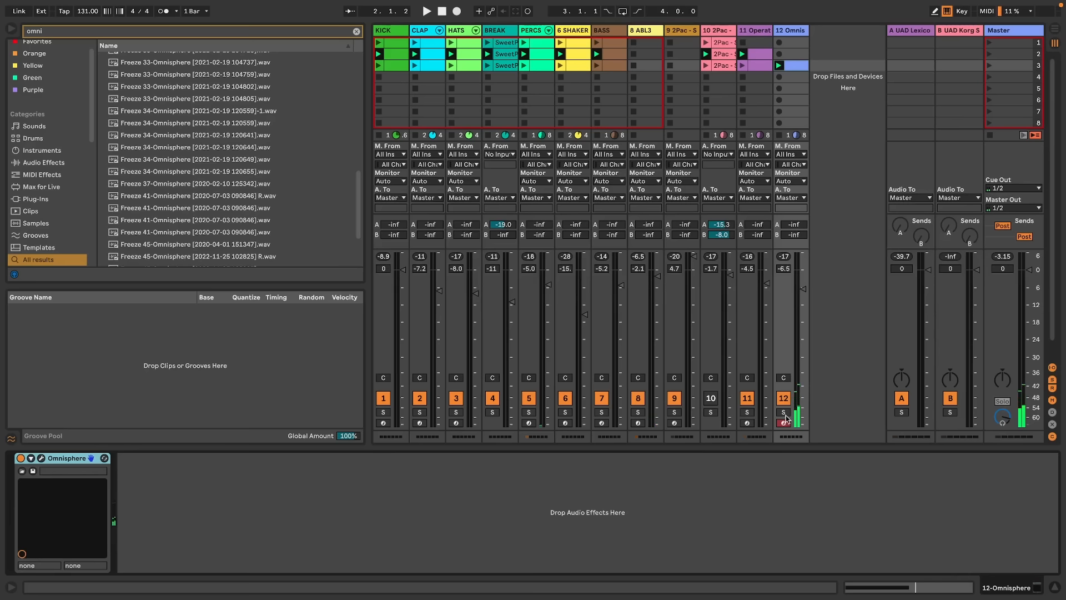
Solo the Omnisphere track, search the browser for "auto fi", and add the Beat Mosaic and BP Spreader presets after Omnisphere
key(ctrl+f)
text(auto fi)
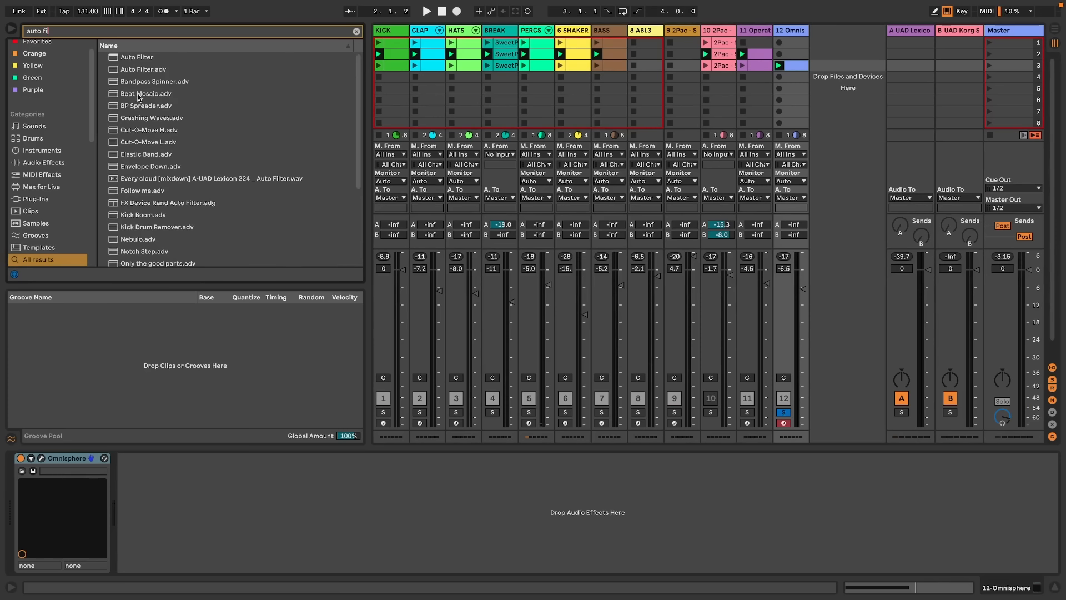
click(142, 96)
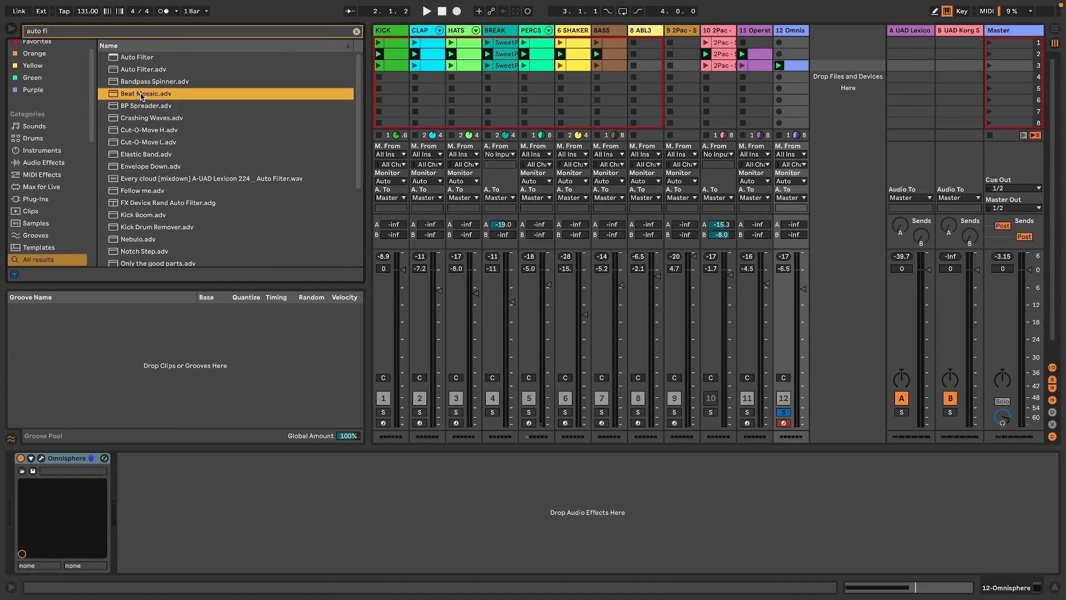
key(space)
double_click(139, 106)
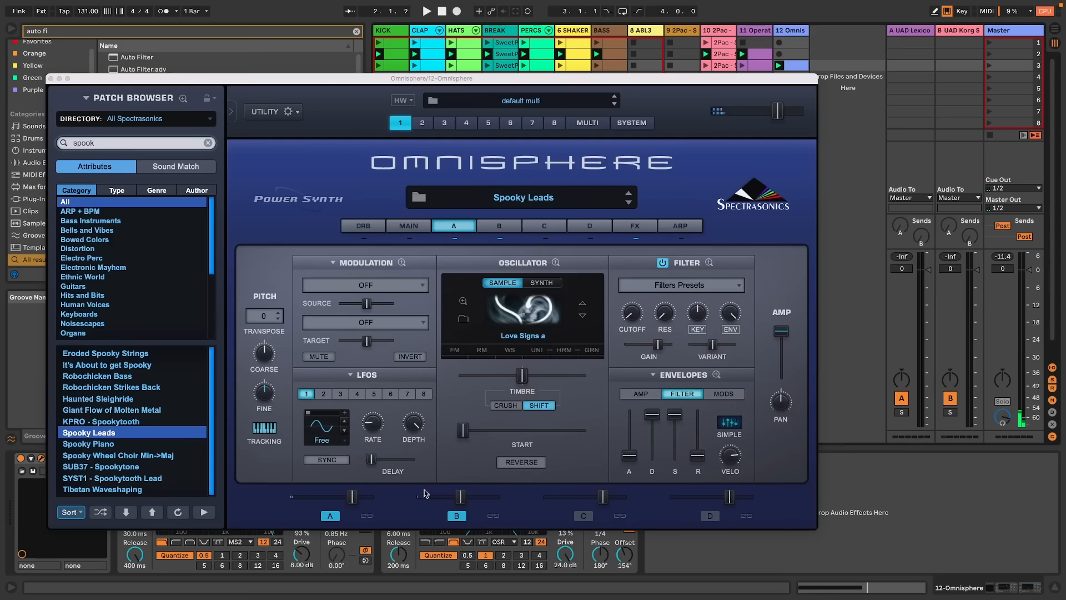
Compare Omnisphere's layers A and B during playback and leave only layer B switched on
key(space)
click(457, 516)
key(space)
click(336, 516)
click(457, 516)
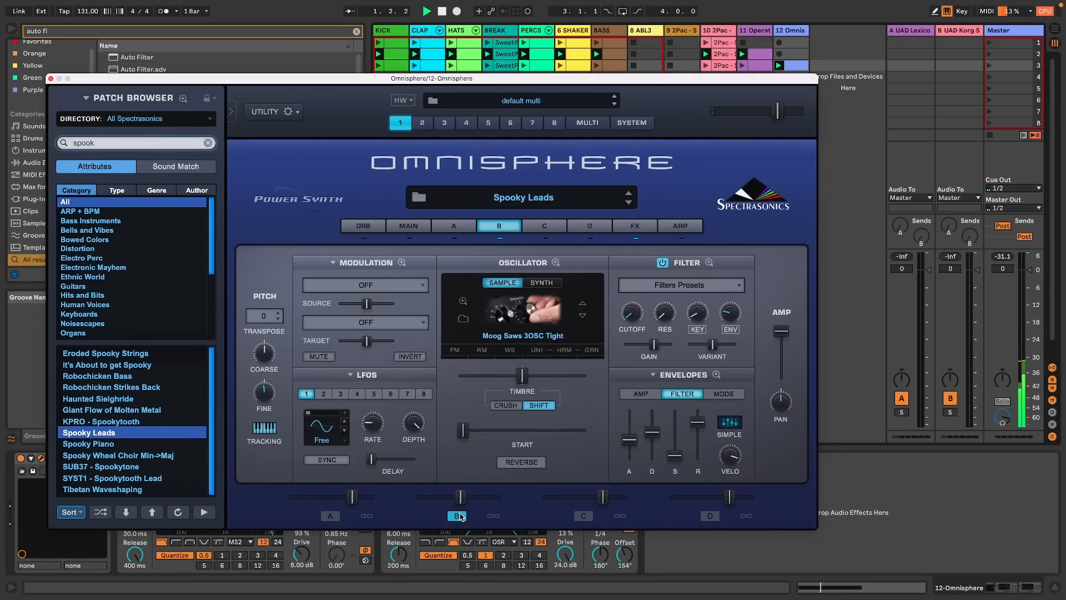
key(space)
click(50, 78)
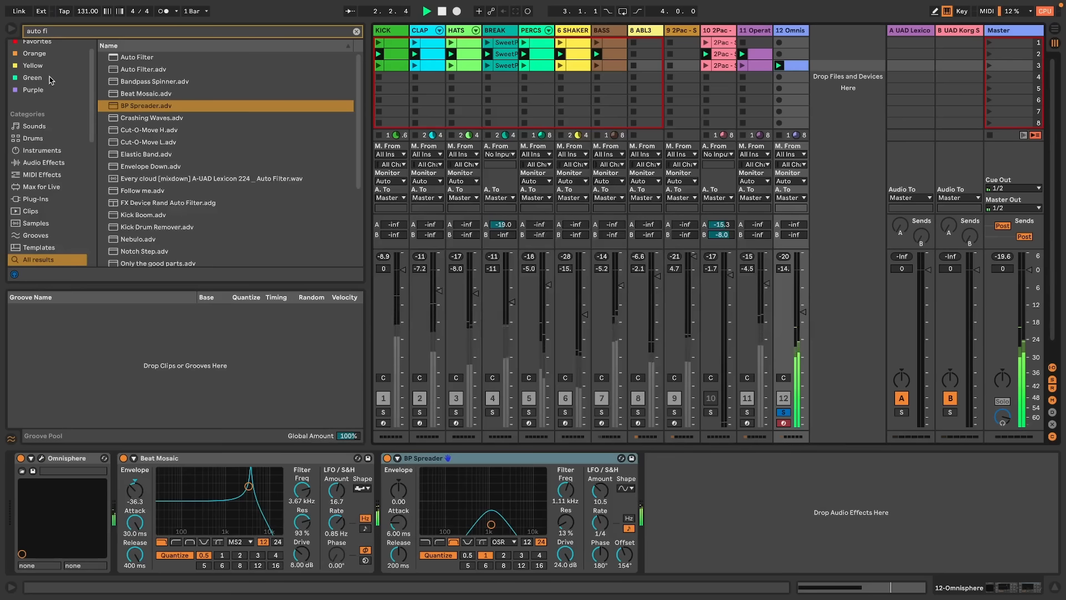
Search the browser for "micro", and unsolo the Omnisphere track and lower its volume to -25.9 dB
key(ctrl+f)
text(micro)
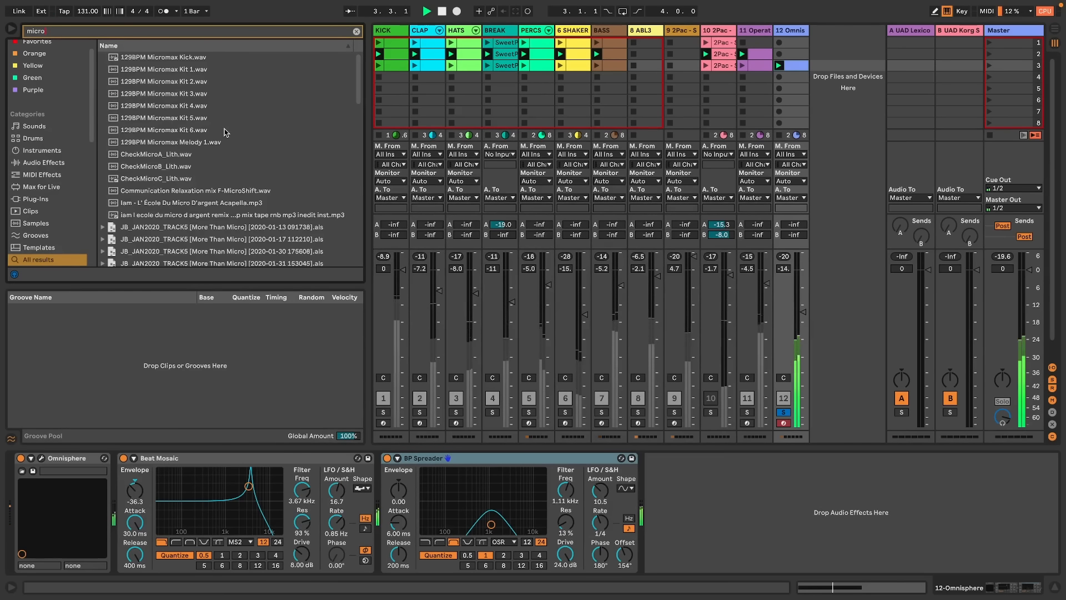
click(783, 416)
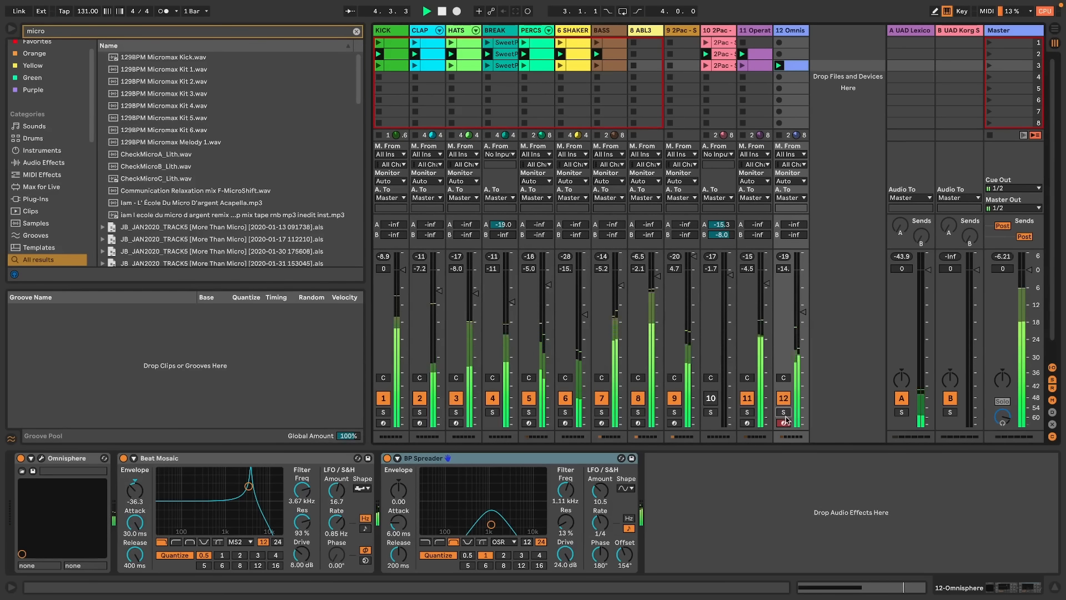
drag(803, 312, 803, 345)
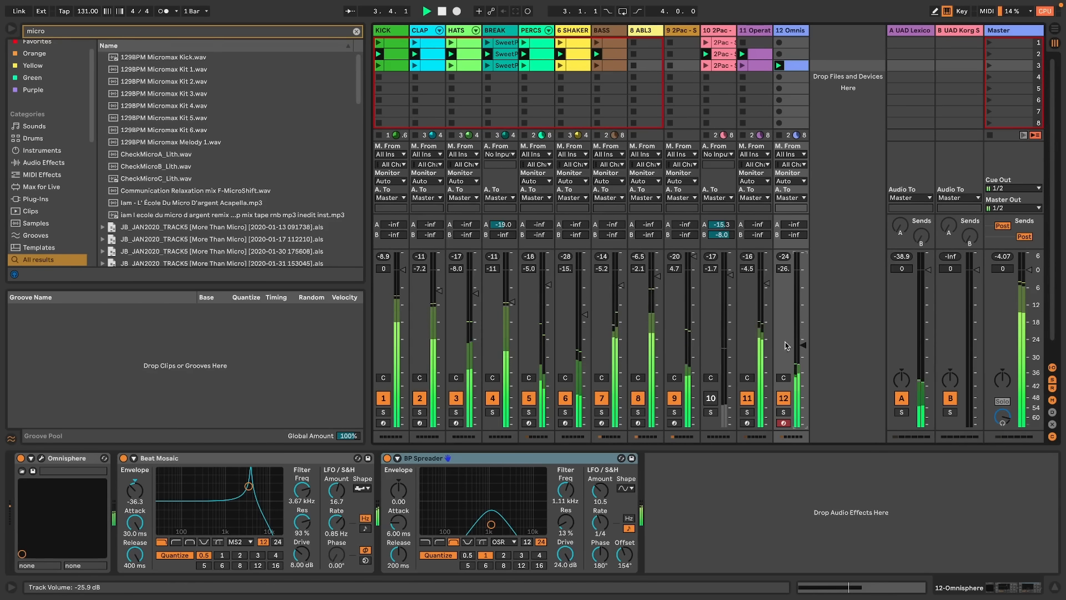
Duplicate scene 3 and remove the KICK, CLAP, HATS and BREAK clips from the new scene 4
click(1008, 66)
key(ctrl+d)
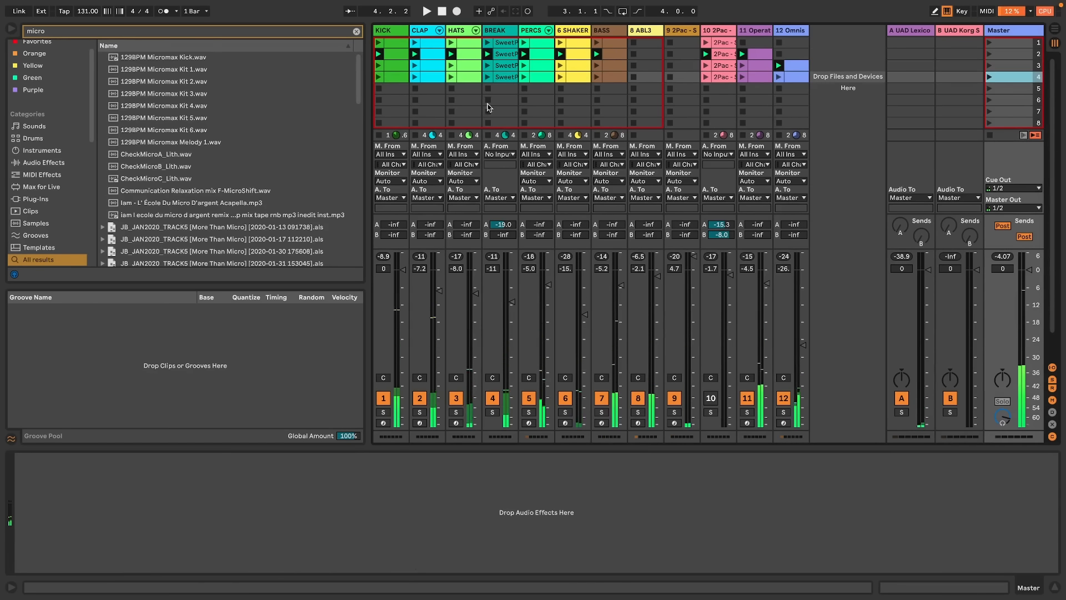
click(388, 77)
shift+click(428, 78)
key(Delete)
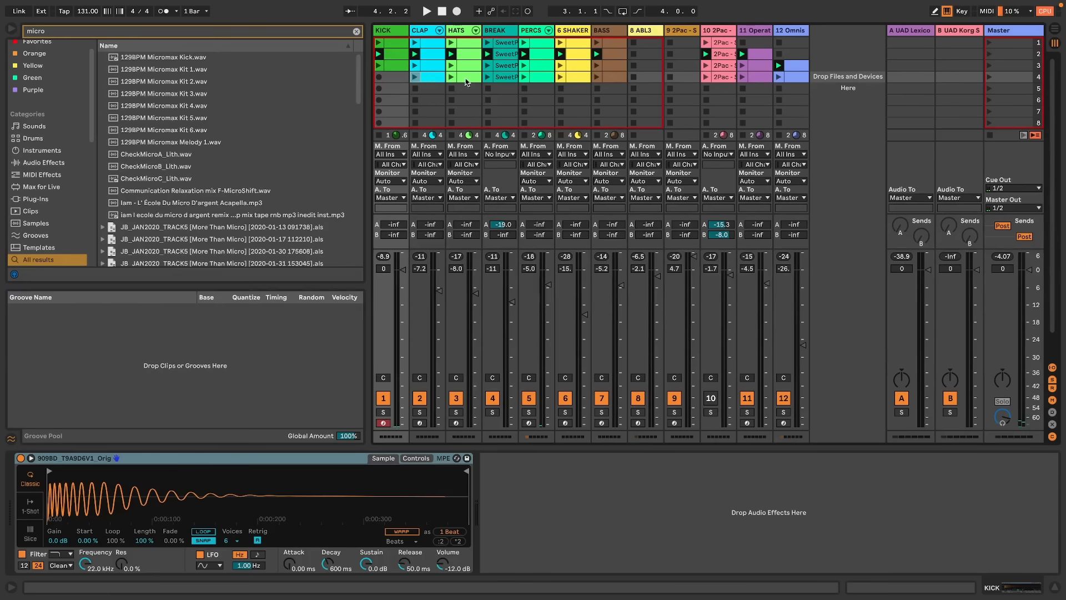
click(468, 82)
shift+click(500, 77)
key(Delete)
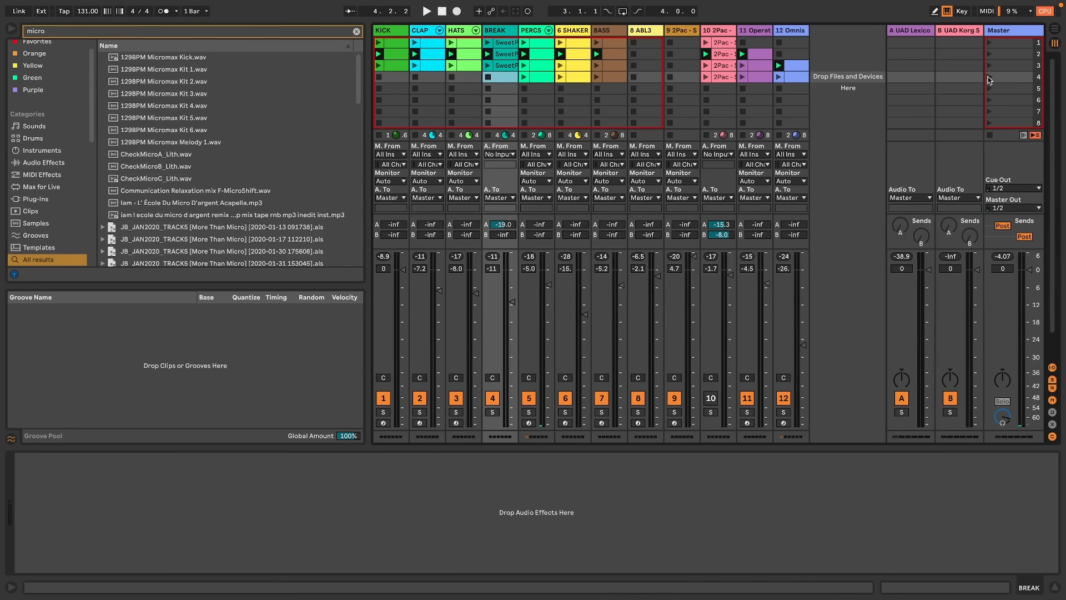
Launch scene 4 and delete its PERCS and SHAKER clips
click(989, 78)
click(547, 80)
shift+click(573, 80)
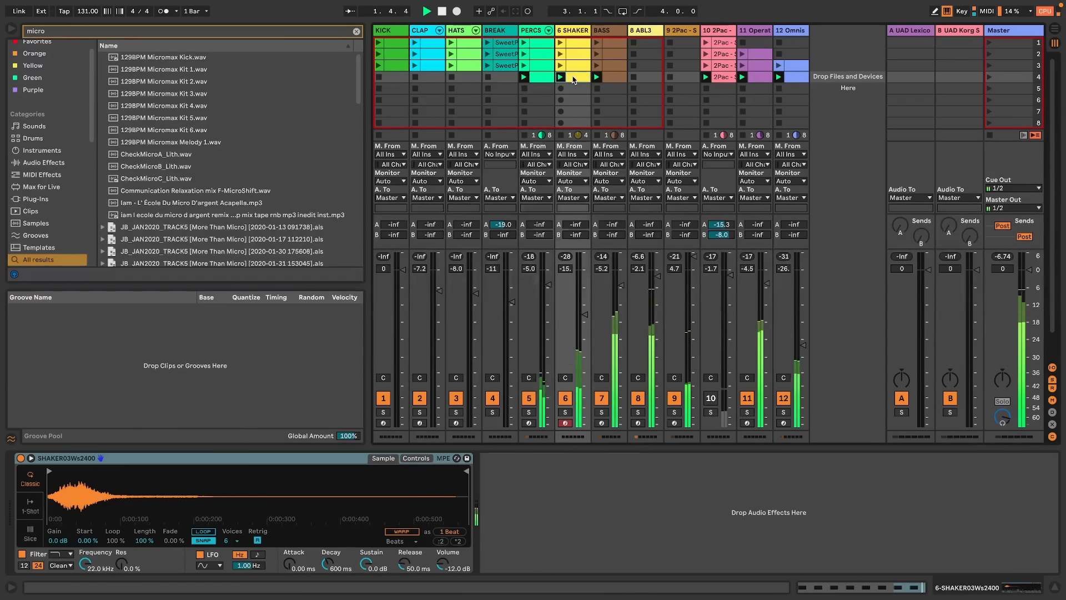
click(615, 78)
click(577, 79)
key(Delete)
click(543, 78)
key(Delete)
Silence the BASS clip in scene 4 and launch scene 1 to hear the arrangement from its first section
click(611, 67)
click(612, 72)
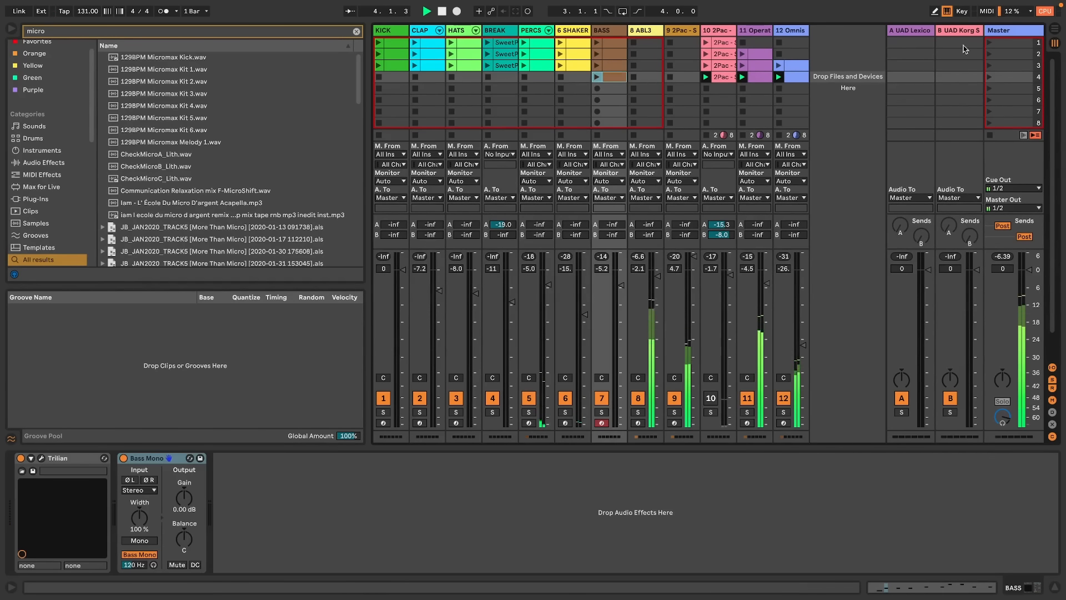
click(991, 42)
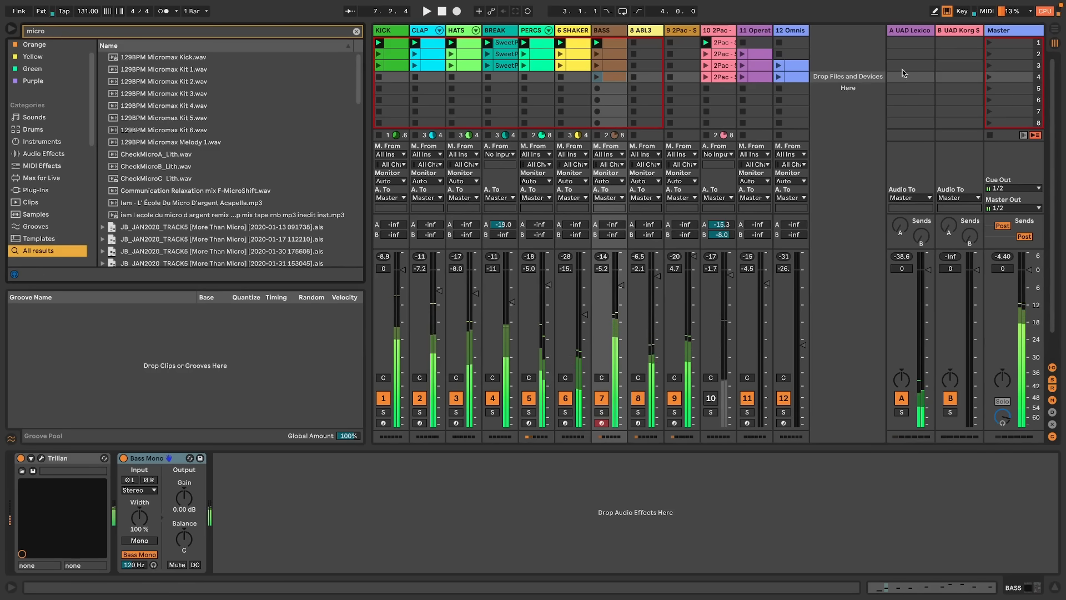
Duplicate scene 2 and place the copy below the breakdown as scene 5
click(1010, 53)
click(1009, 60)
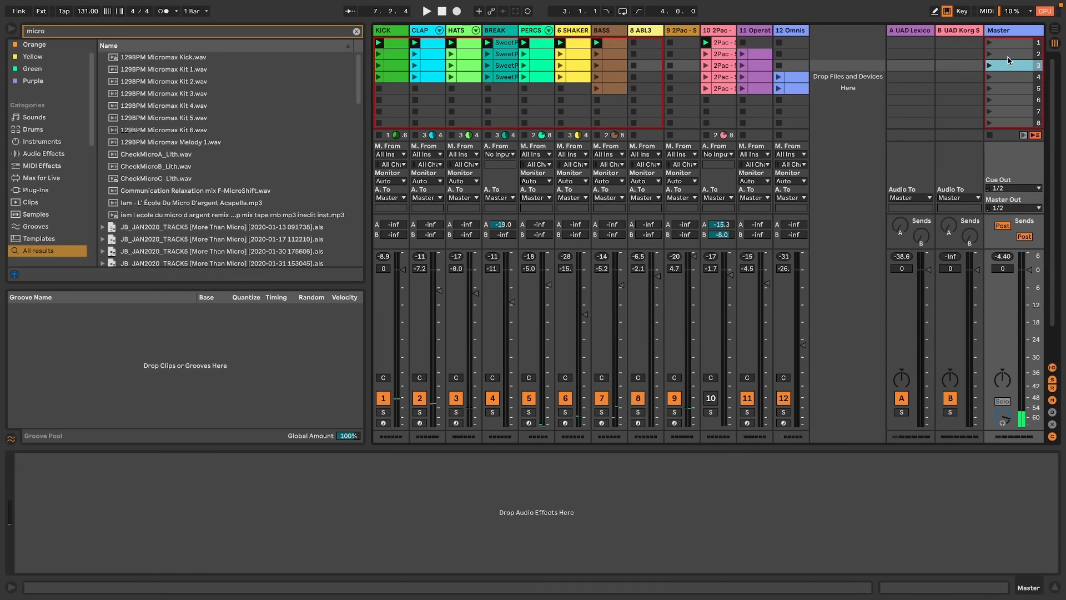
drag(1009, 61, 1007, 101)
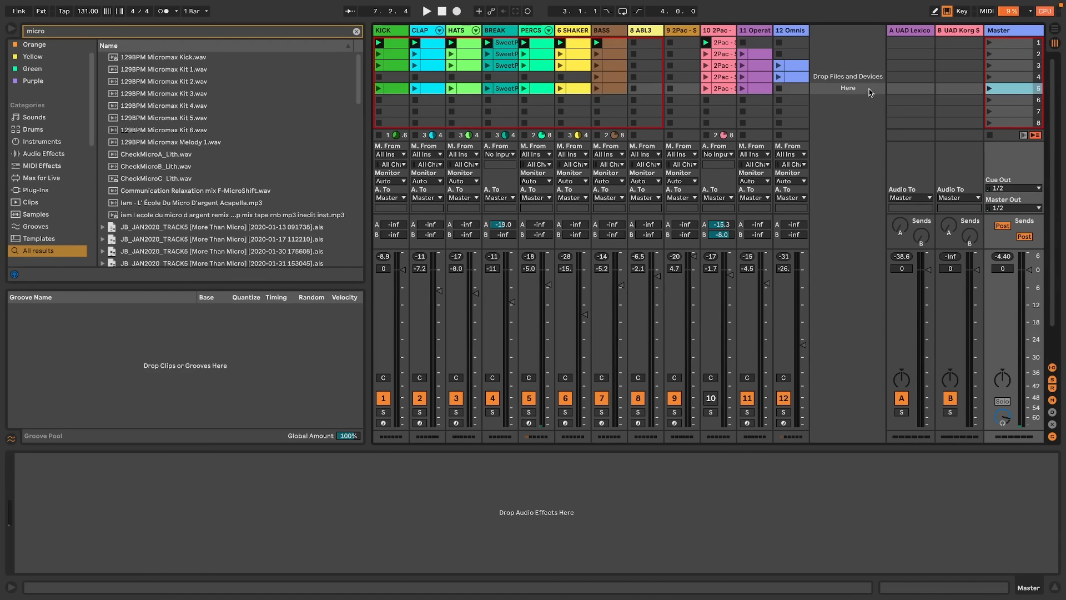
Insert a new MIDI track after the Omnisphere track and search the browser for "ride"
right_click(834, 38)
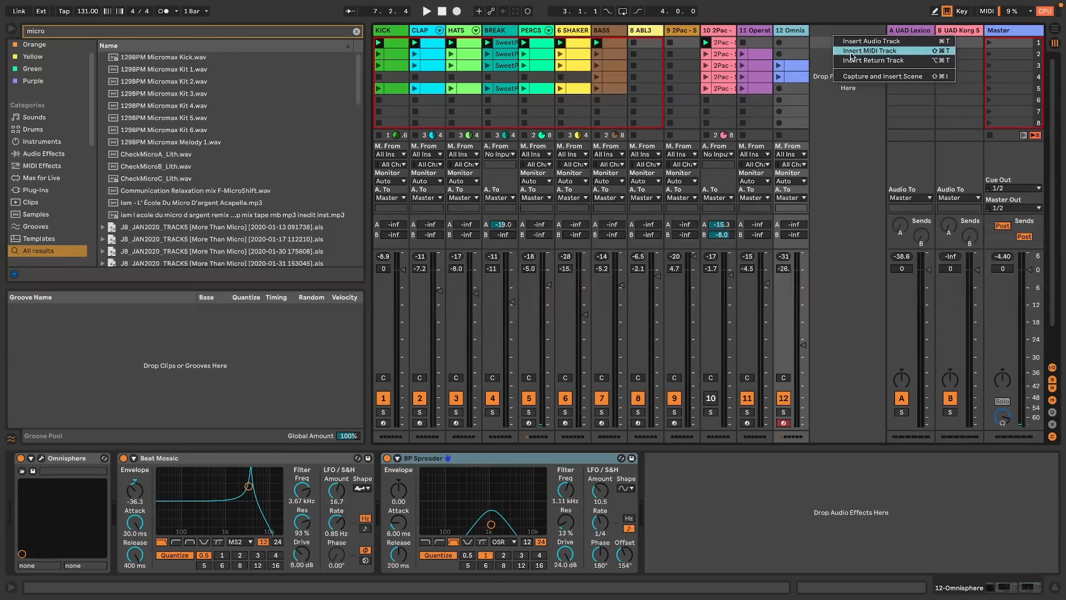
key(Return)
key(super+f)
text(ride)
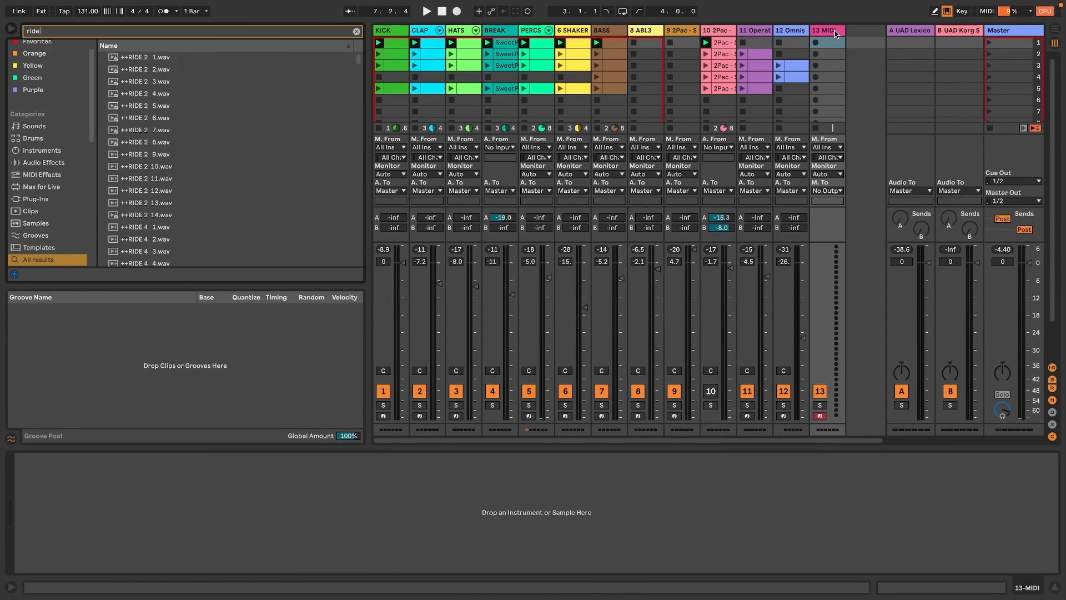
Audition ride samples, refine the search to "909 ride" and load 909ride.wav onto the new MIDI track
click(232, 156)
scroll(164, 205, down, 5)
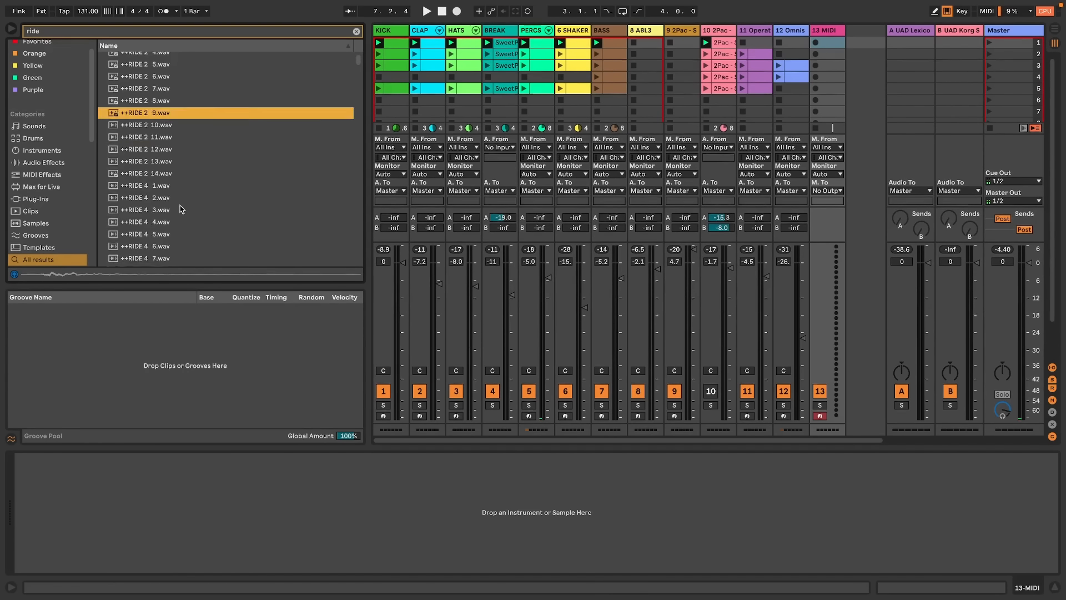
click(181, 203)
text(crash)
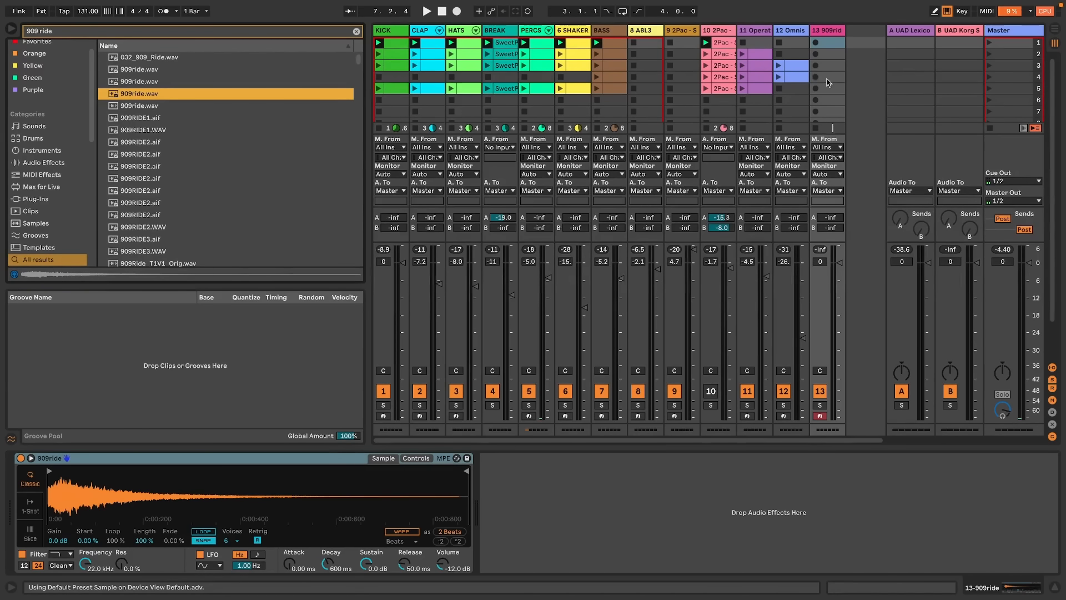
Create a one-bar clip in scene 5 on the 909ride track and place C3 notes on beats 1 and 2
double_click(828, 87)
click(816, 54)
key(space)
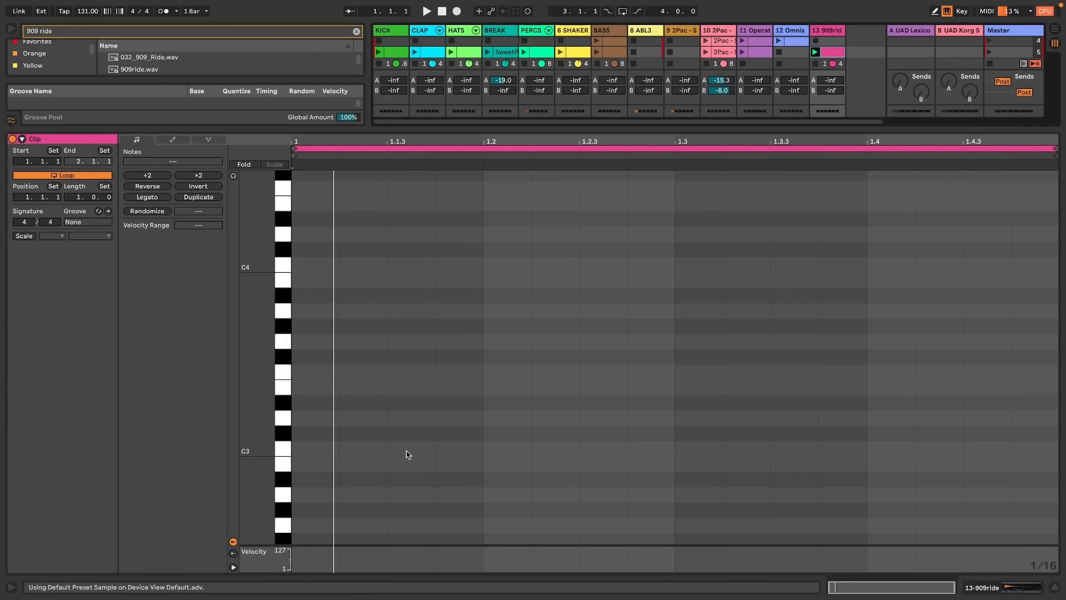
double_click(305, 450)
key(super+d)
key(Right)
key(Right)
key(Right)
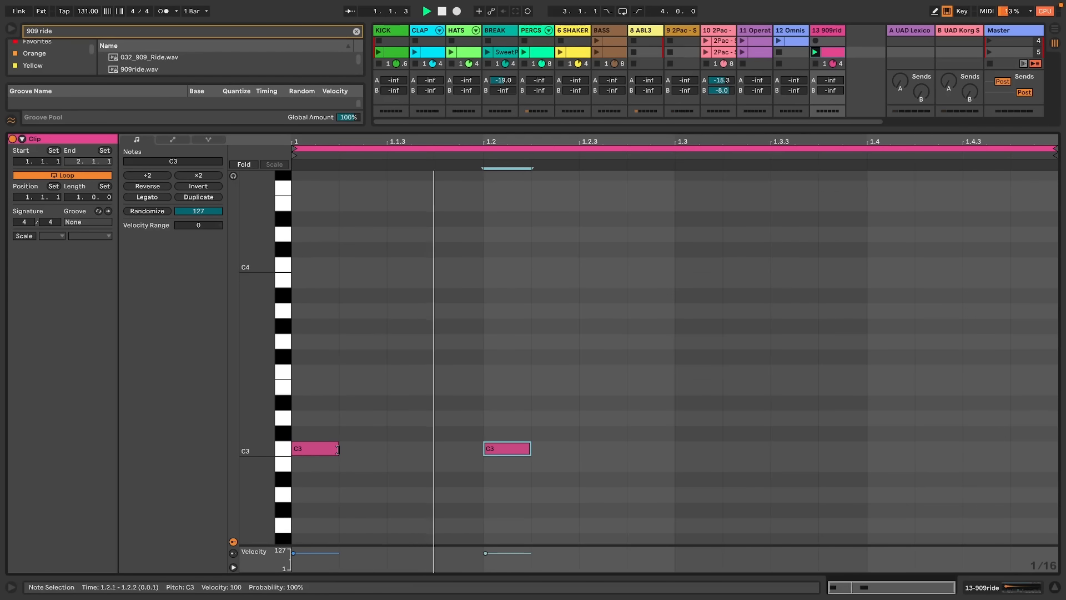
Lengthen the two C3 ride notes and duplicate them so the pattern also hits on beats 3 and 4
shift+click(339, 449)
key(shift+Right)
key(shift+Right)
key(shift+Right)
key(shift+Right)
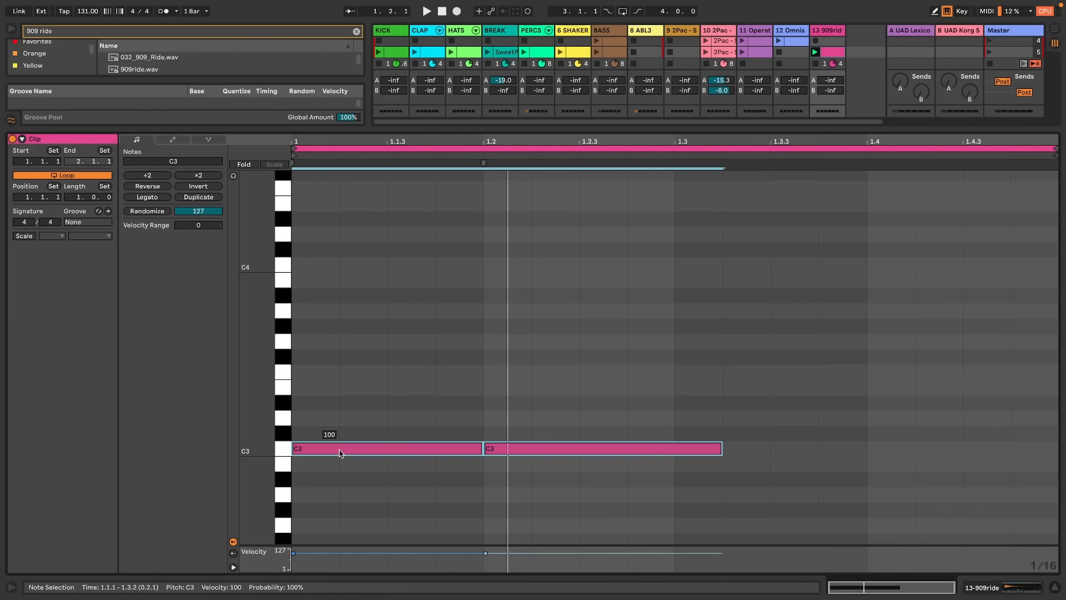
key(shift+Left)
key(super+d)
key(space)
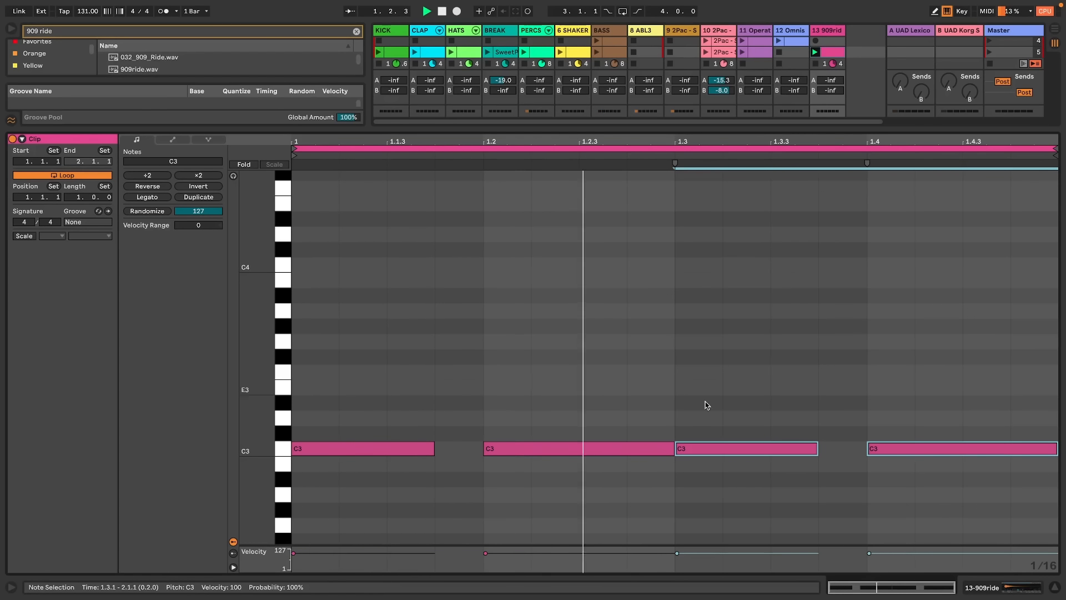
Lower the 909ride track's volume to -3.0 dB and hide the browser
click(1008, 587)
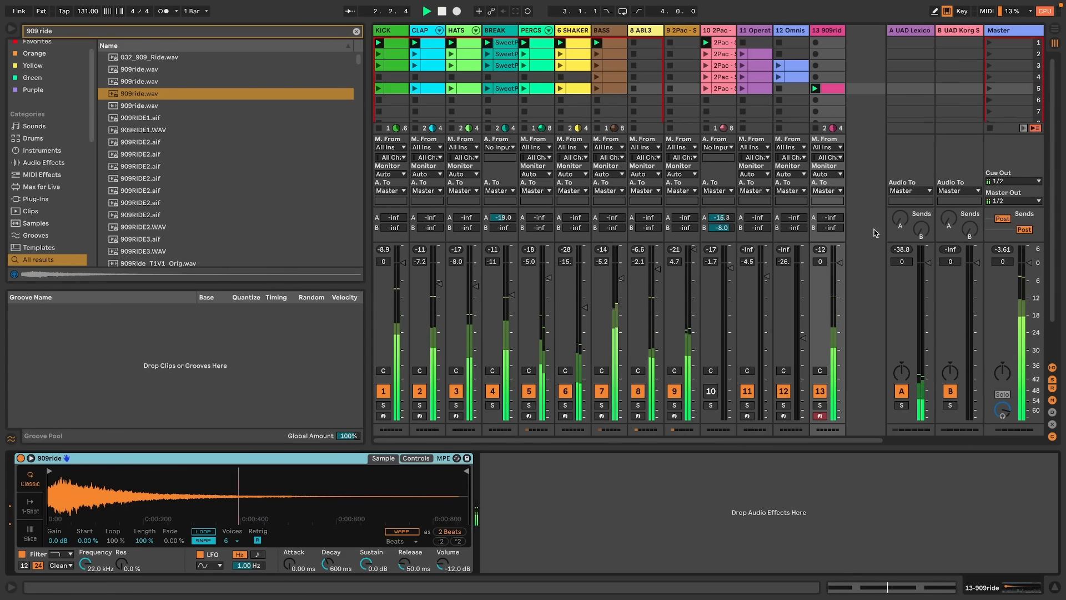
drag(839, 263, 840, 271)
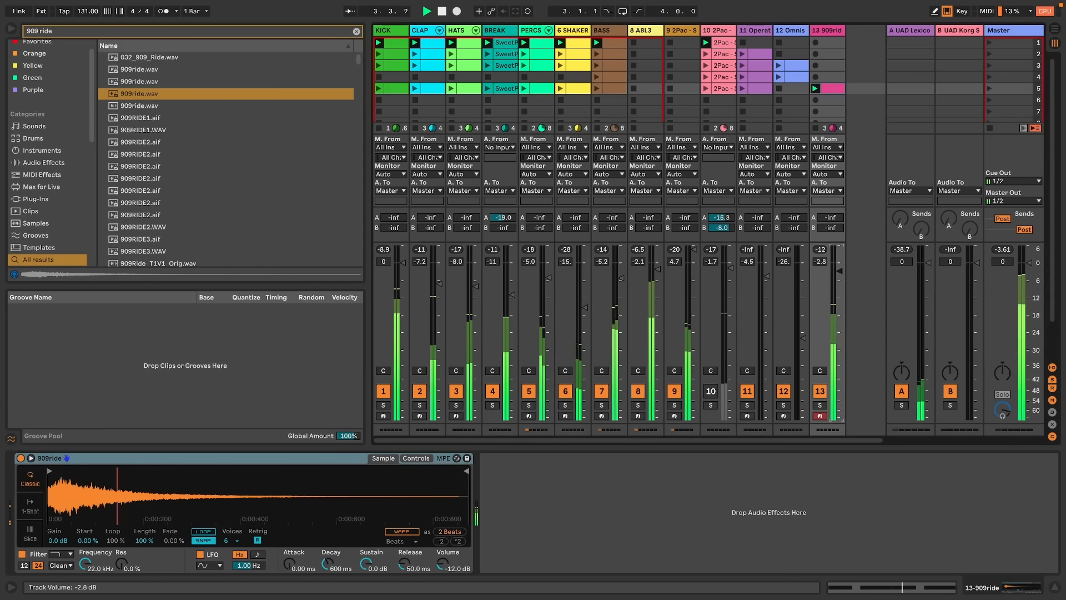
key(ctrl+alt+b)
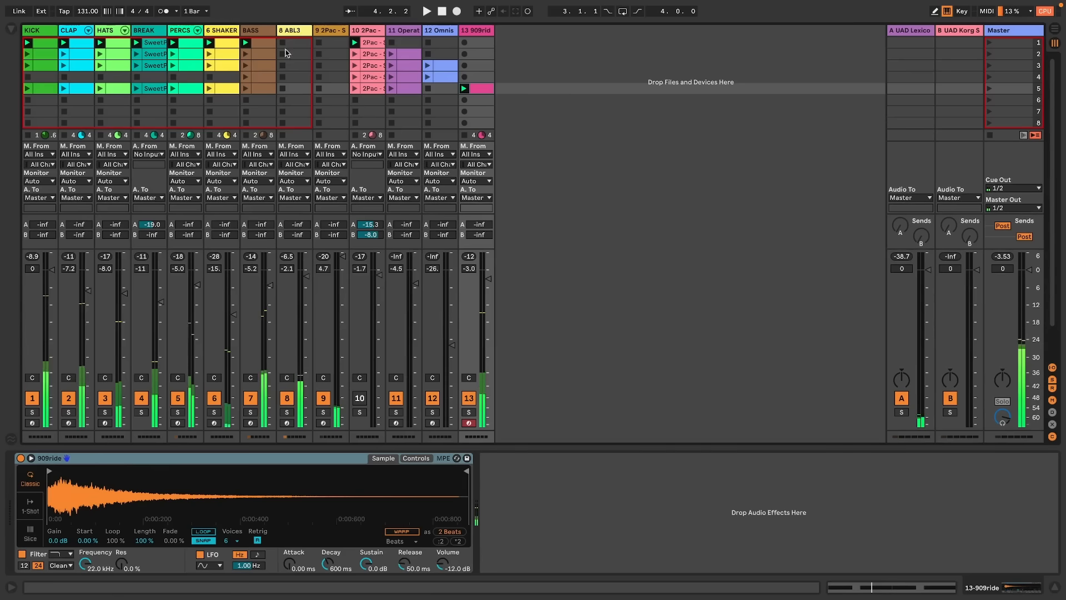
Launch scene 1 and start recording the scene performance into the arrangement
click(1014, 45)
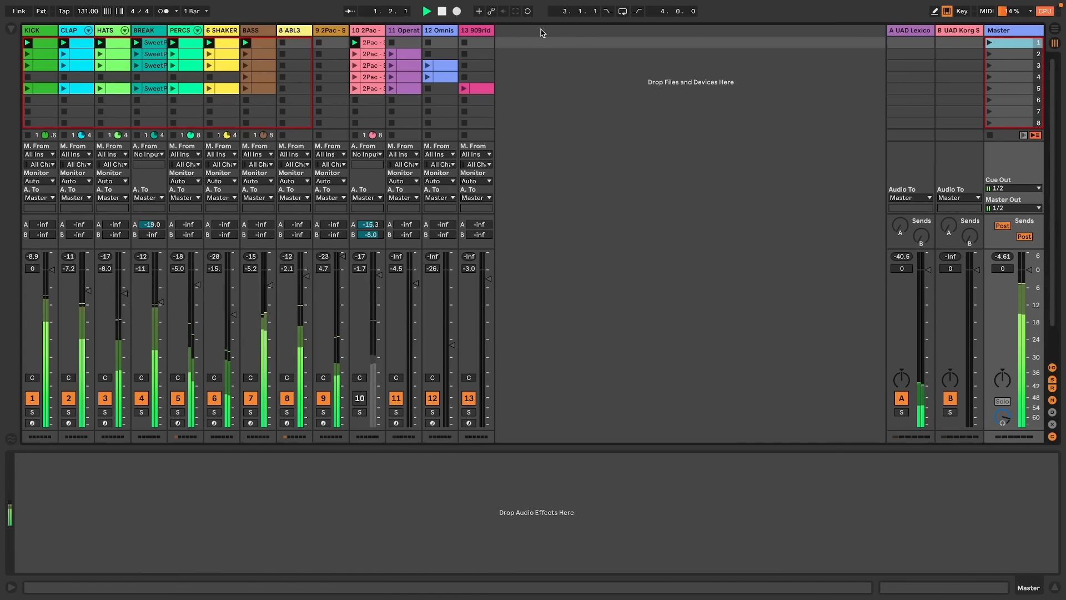
click(457, 12)
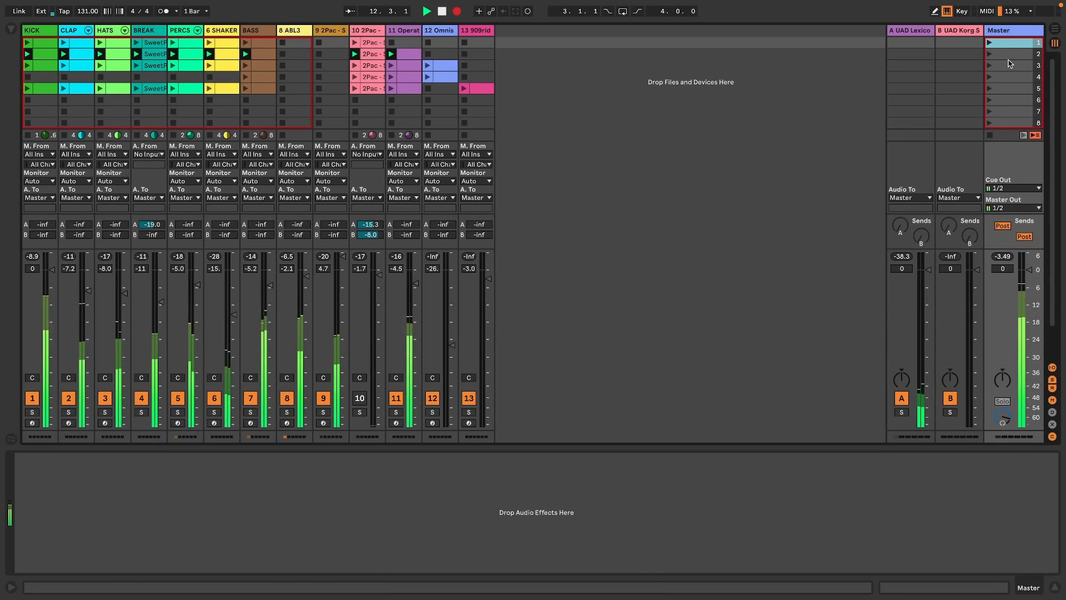
Delete the open-hat notes (909OH01Rs2400) from the scene 3 HATS clip and launch scene 3
click(1010, 67)
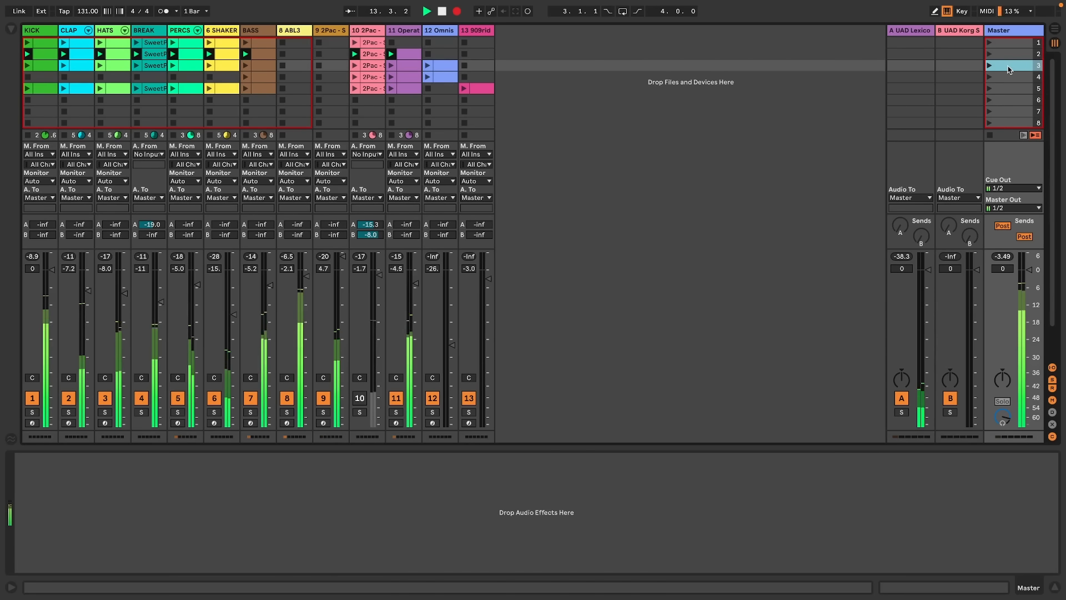
double_click(119, 67)
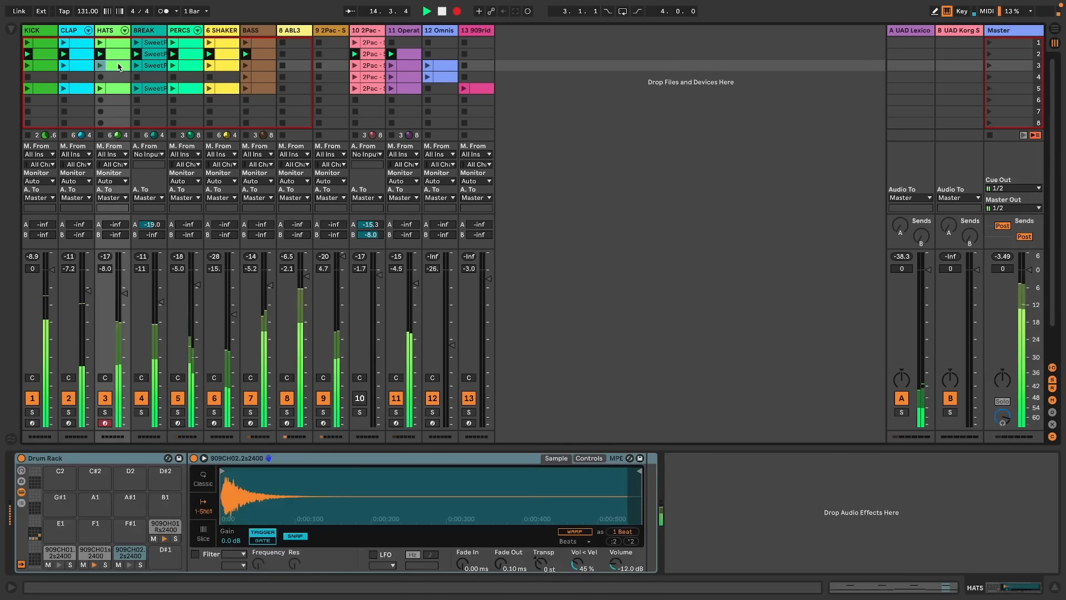
click(301, 178)
key(Delete)
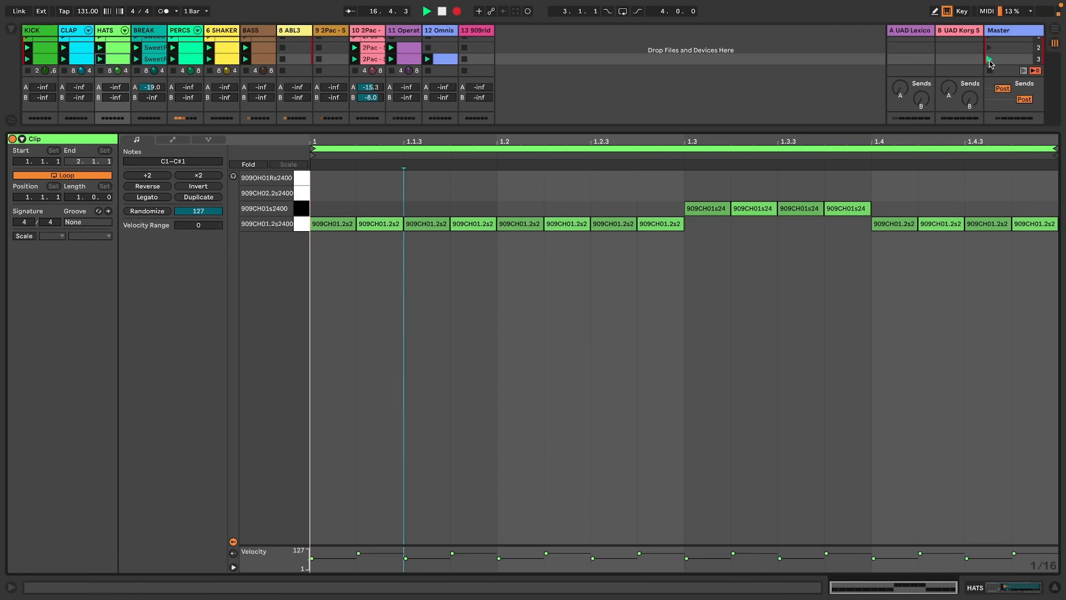
click(1022, 585)
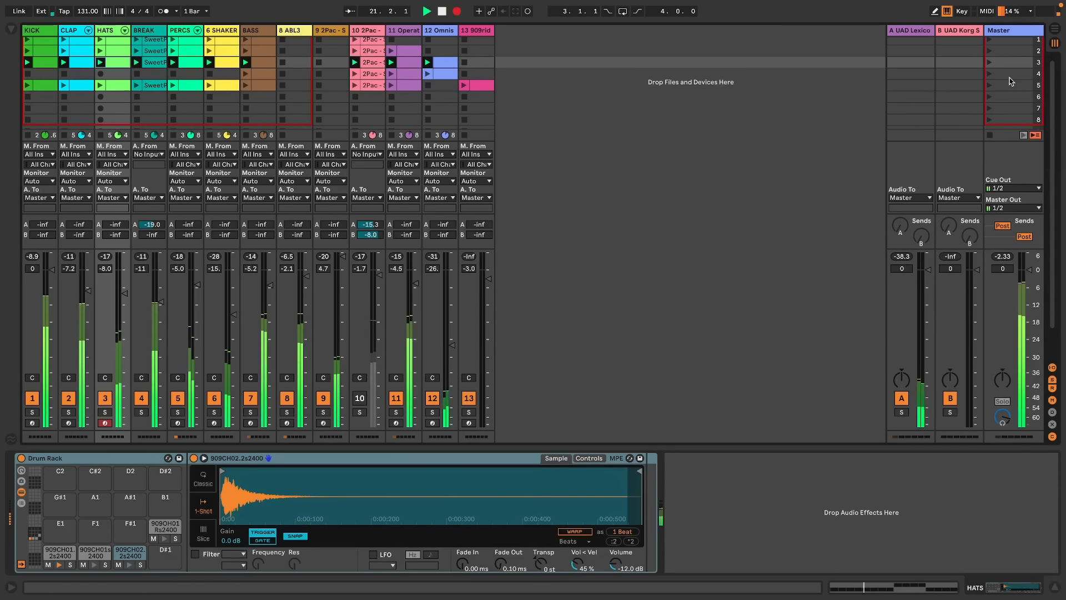
Launch the scene 4 breakdown and raise the ABL3 track's sends to -12.5 dB for A and -9.7 dB for B
click(1011, 75)
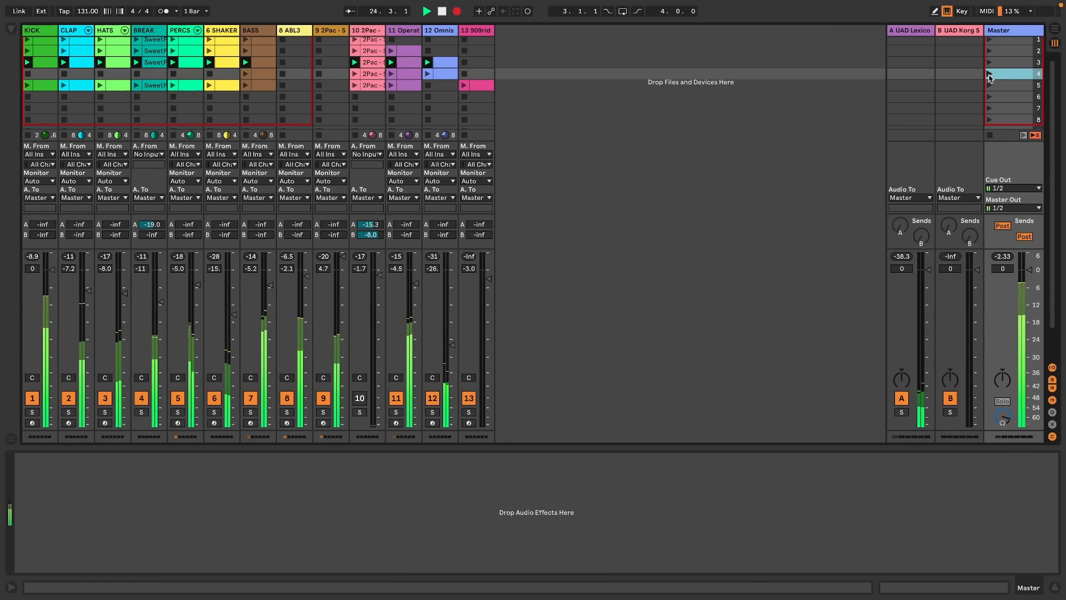
click(989, 74)
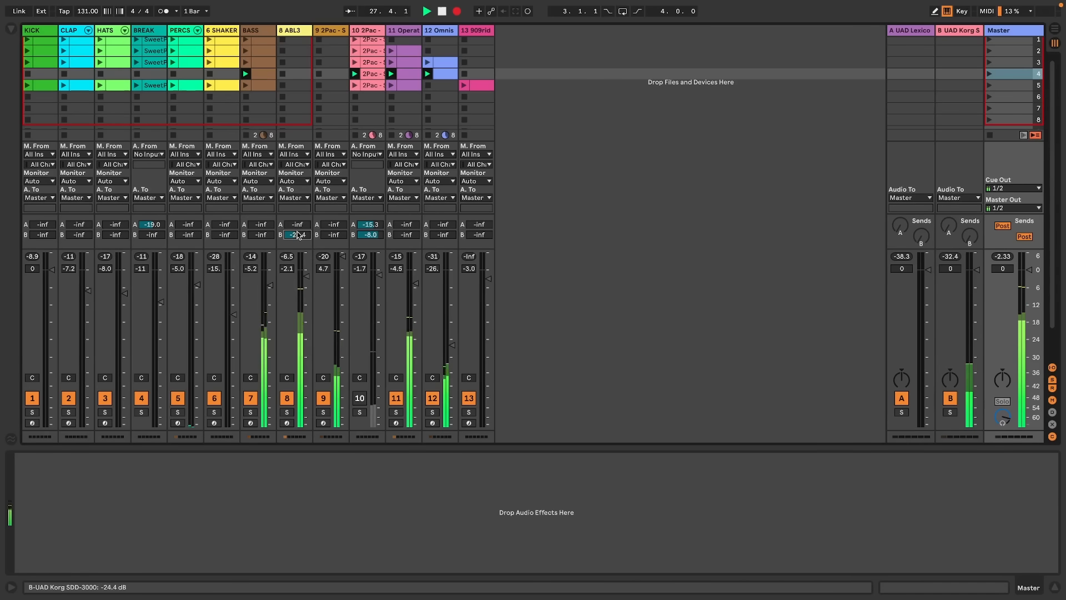
scroll(298, 236, down, 1)
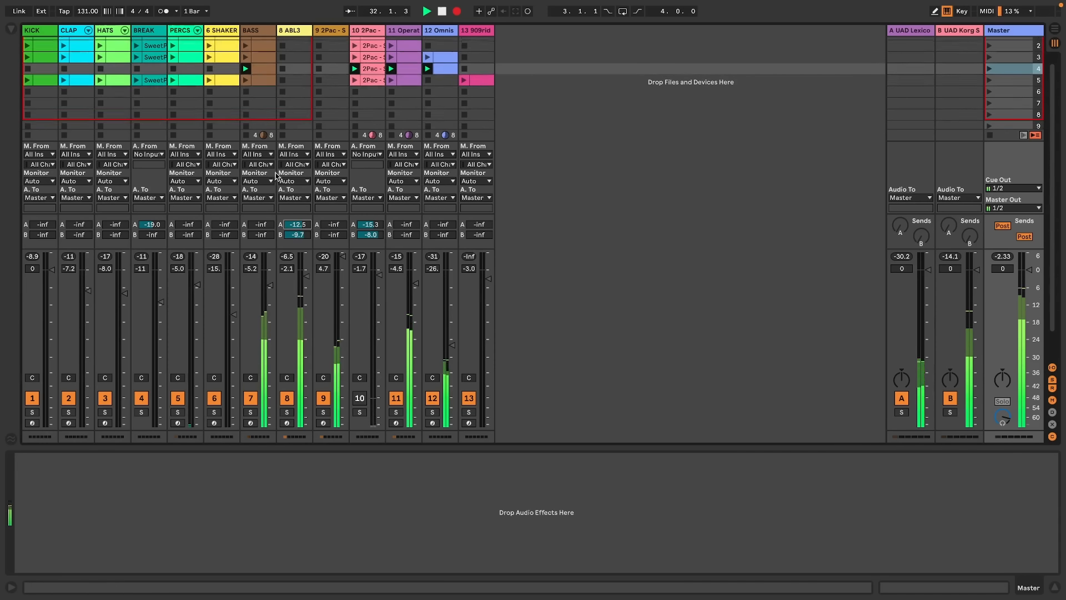
scroll(249, 138, down, 1)
Stop the BASS track's clip and set the ABL3 sends to -12.8 dB for A and -14.7 dB for B
click(246, 137)
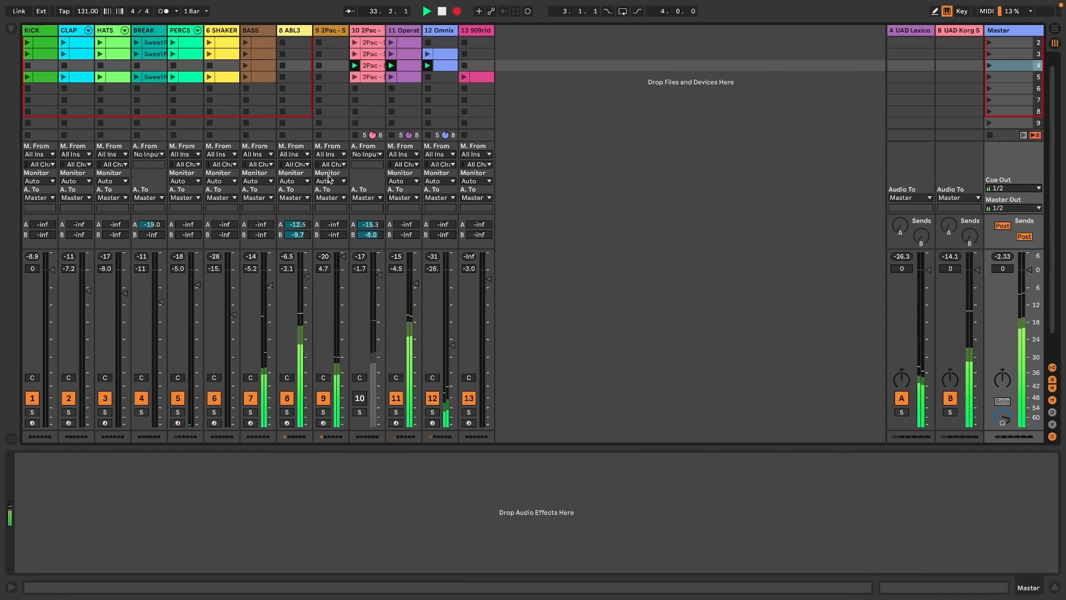
drag(300, 225, 300, 245)
scroll(303, 229, up, 1)
click(298, 65)
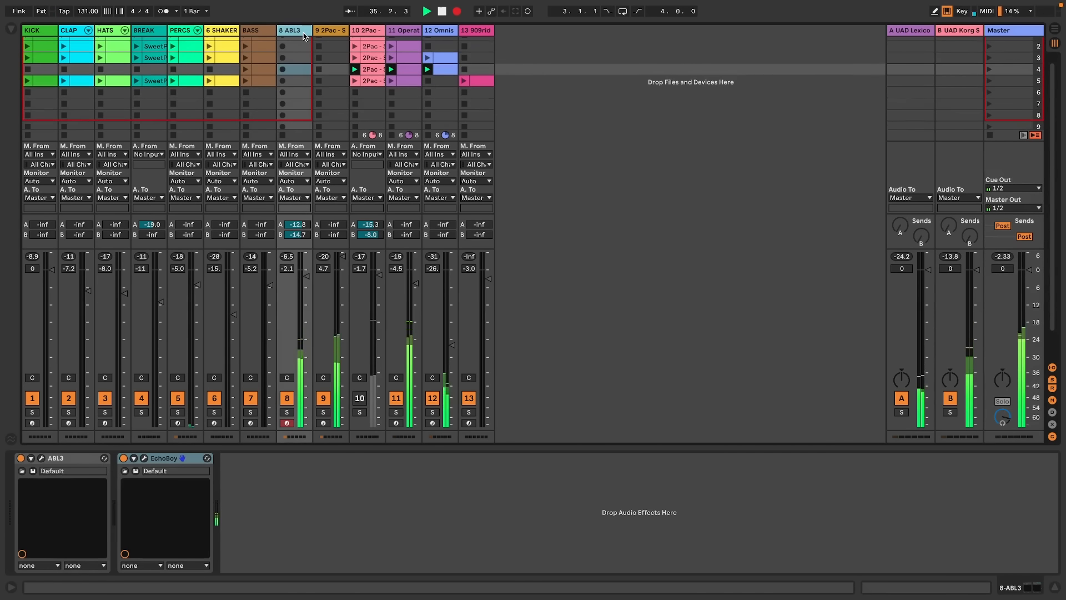
scroll(303, 36, up, 1)
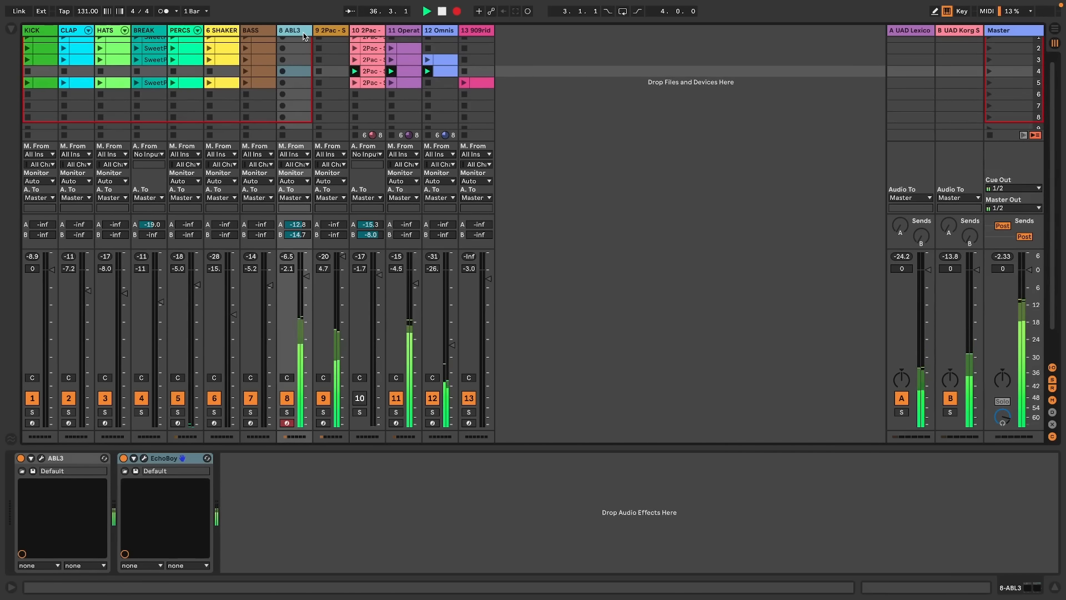
scroll(303, 37, up, 1)
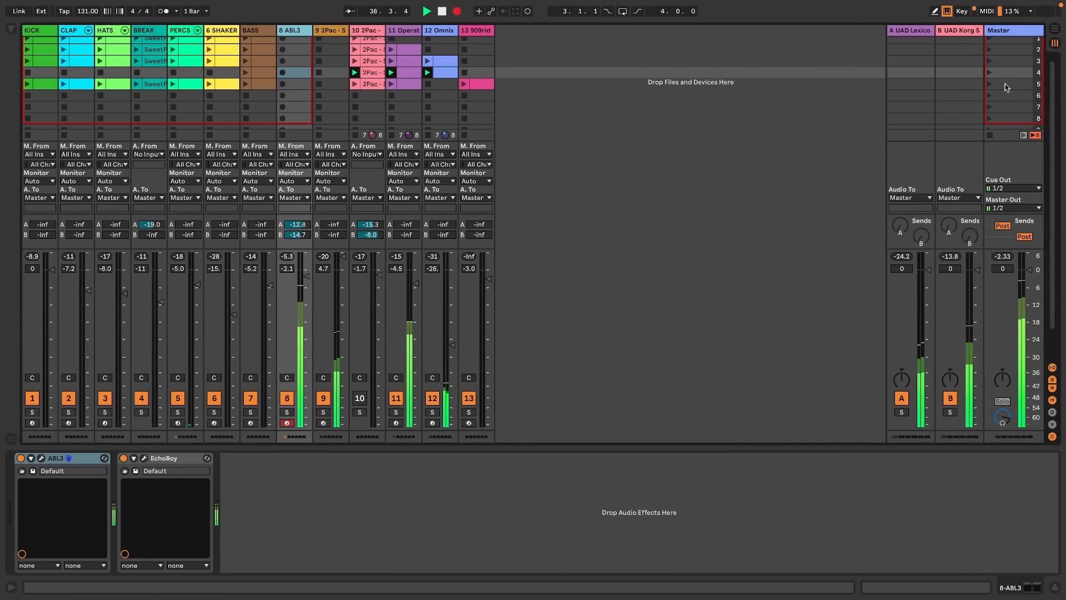
Launch scene 5 to bring the drums and ride back in, and show the ABL3 track's devices
click(1007, 87)
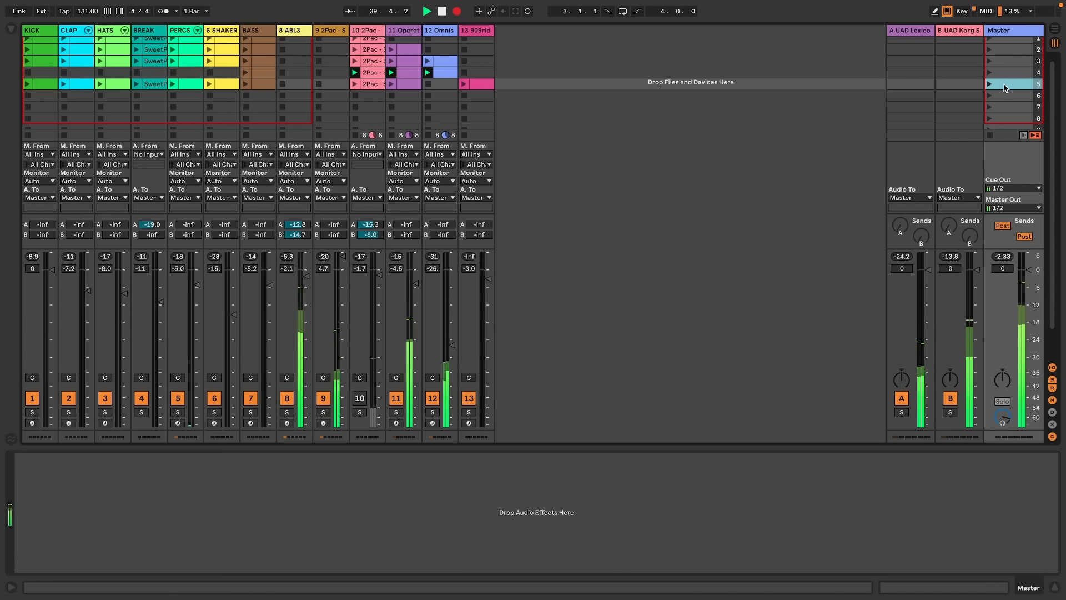
click(990, 85)
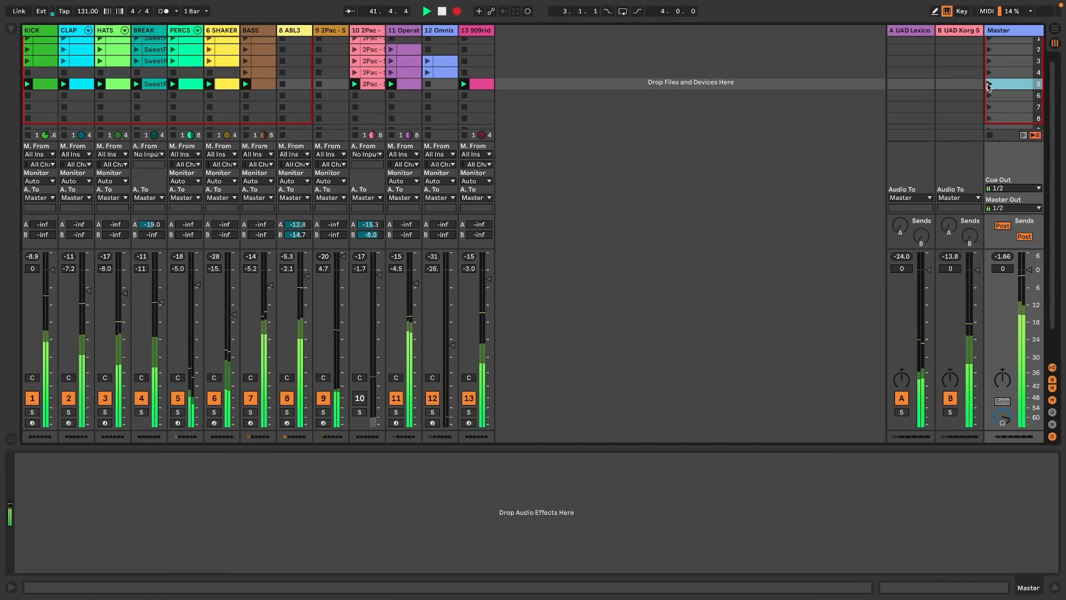
click(300, 31)
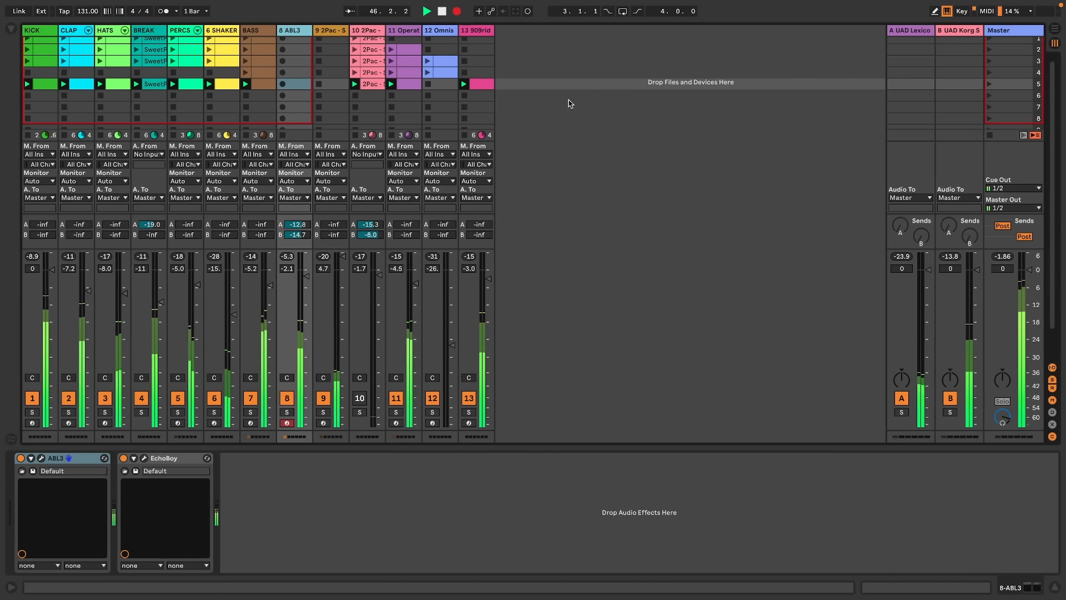
Launch scene 1, move the 909ride clip from scene 5 to scene 2 and launch scene 2
scroll(594, 98, up, 1)
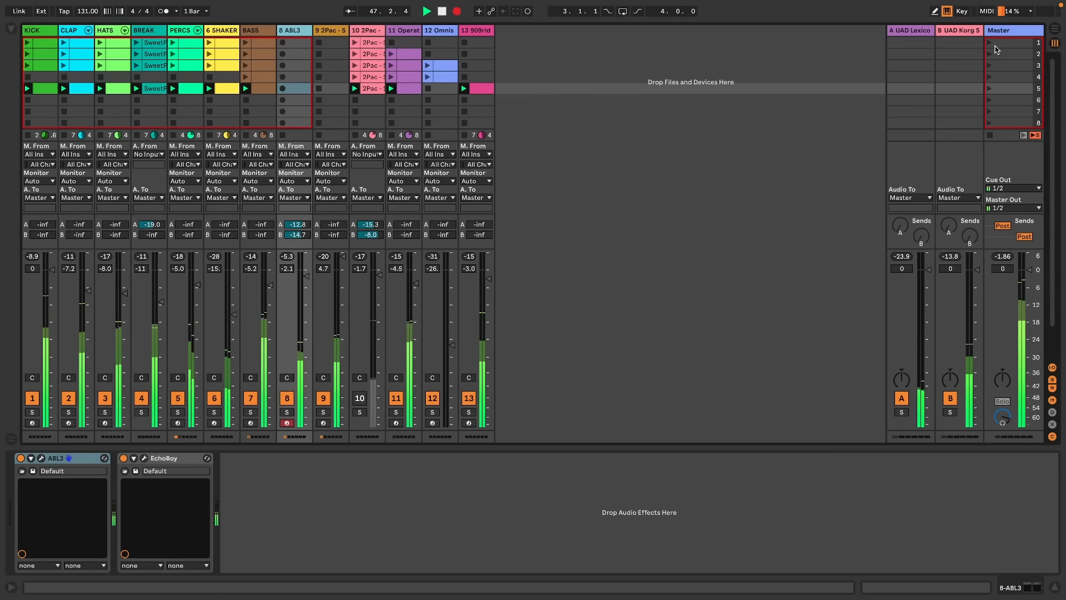
click(990, 44)
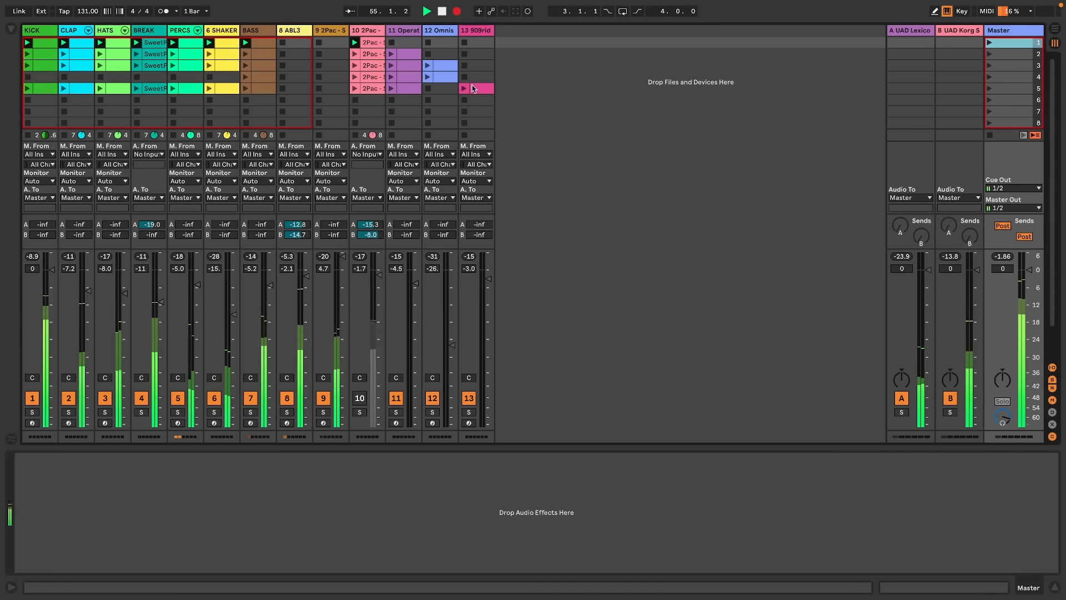
drag(473, 88, 479, 57)
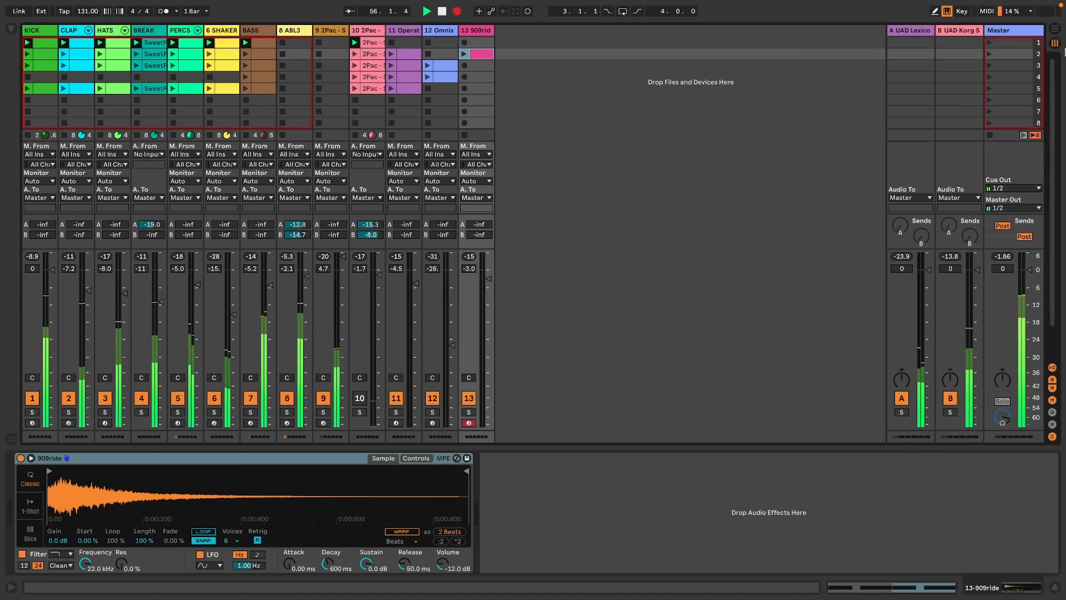
click(989, 55)
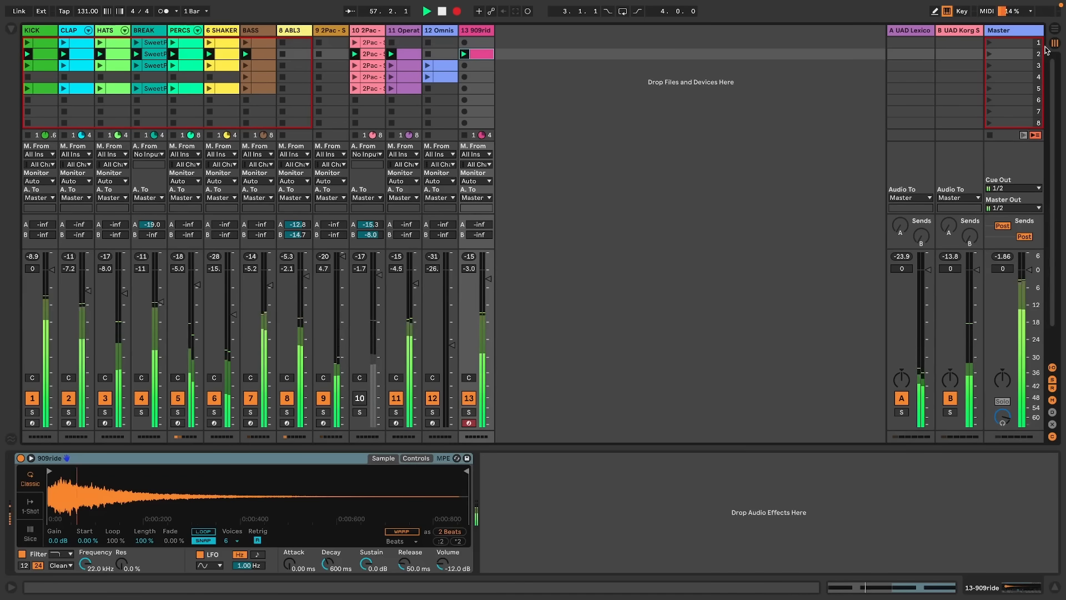
Check the recorded clips in the Arrangement View and return to the Session View
click(1055, 40)
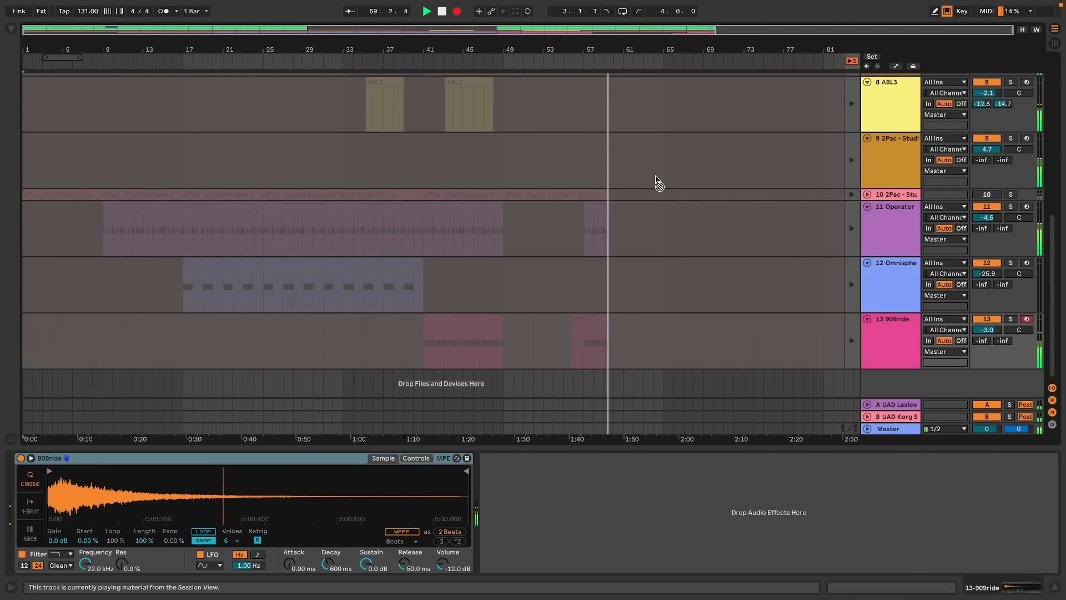
click(891, 148)
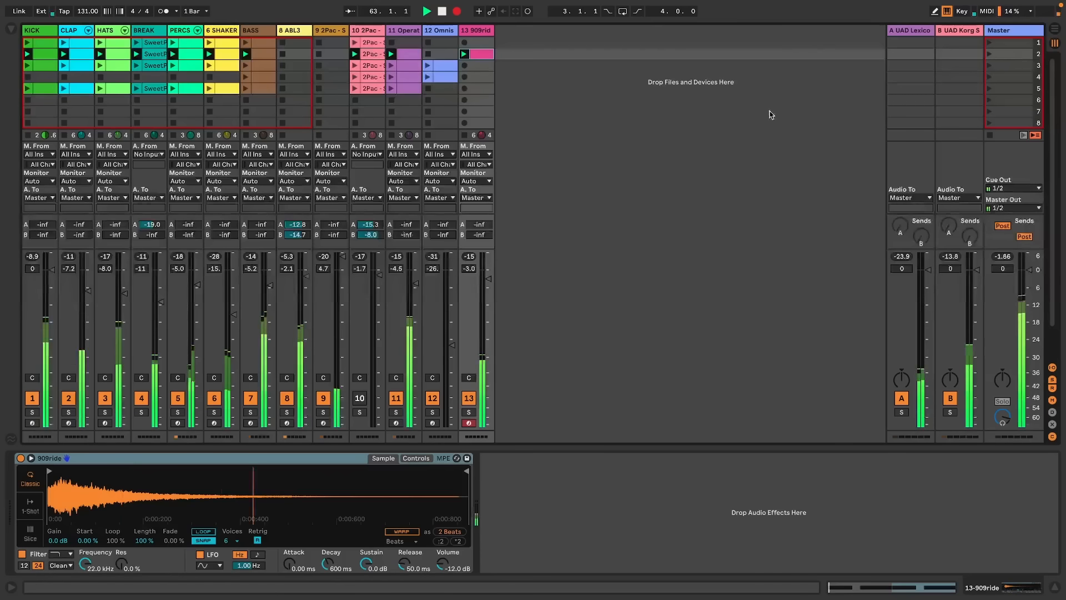
Return to the Session View, launch scene 1 and select the ABL3 track for playing in the acid line
click(1055, 43)
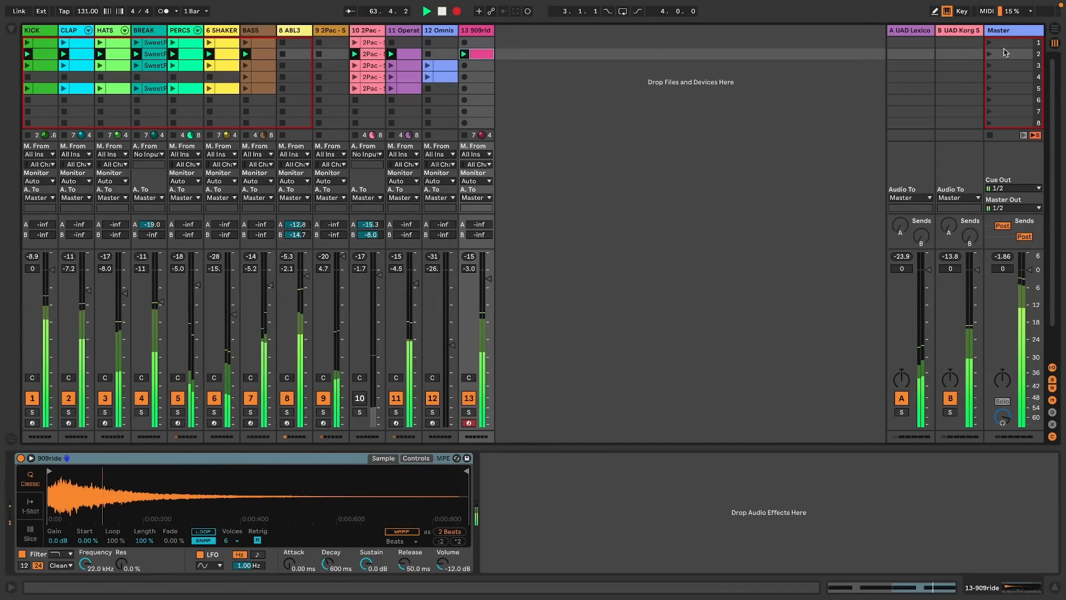
click(991, 45)
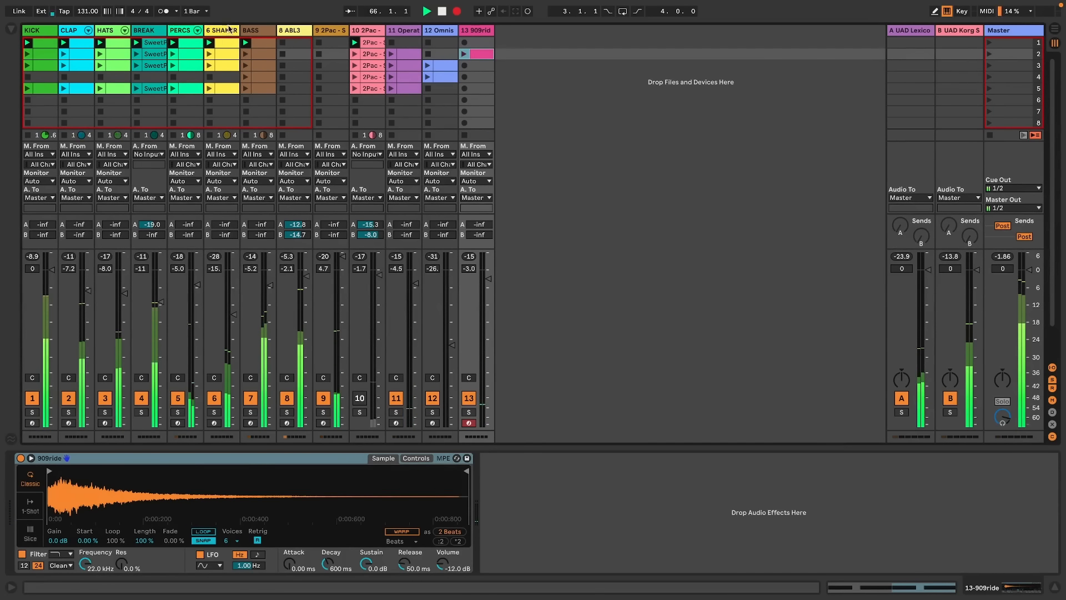
click(289, 31)
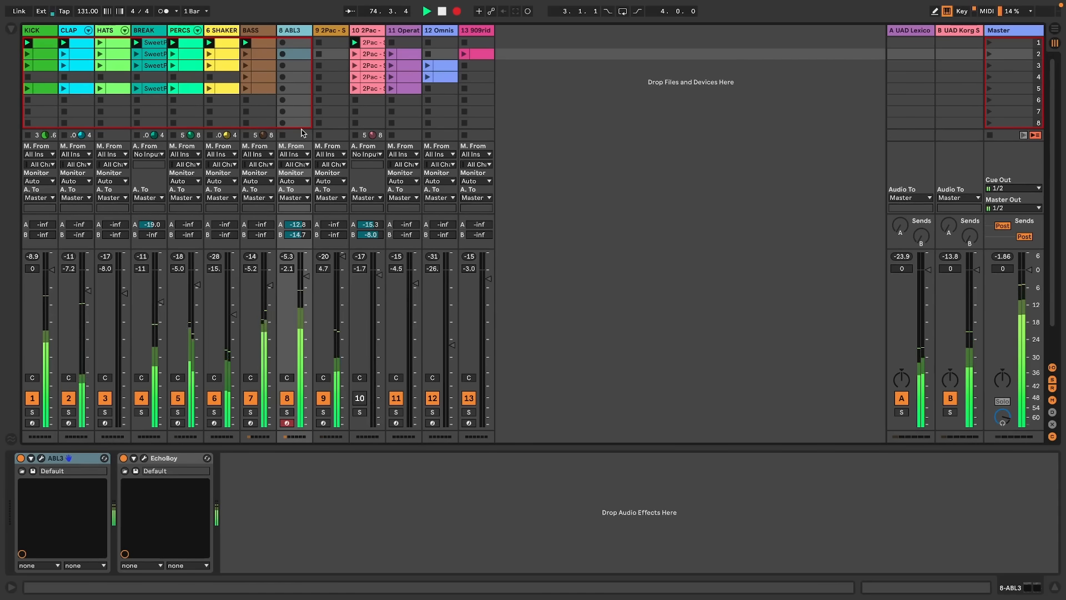
Launch scene 4 for the Operator and Omnisphere break, and show the recorded clips in the Arrangement View
click(1001, 81)
click(991, 78)
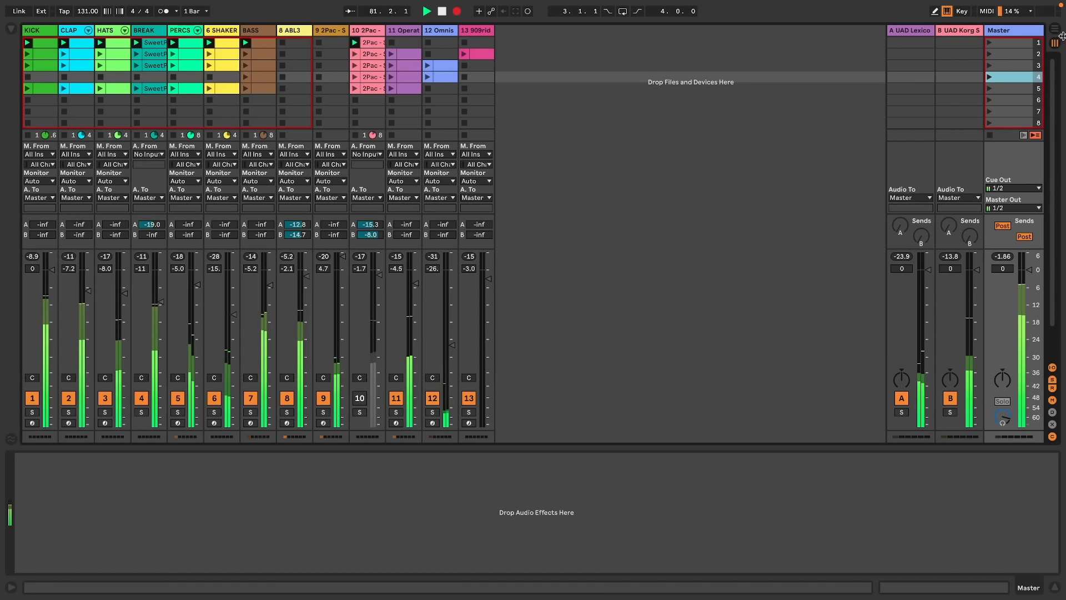
key(Tab)
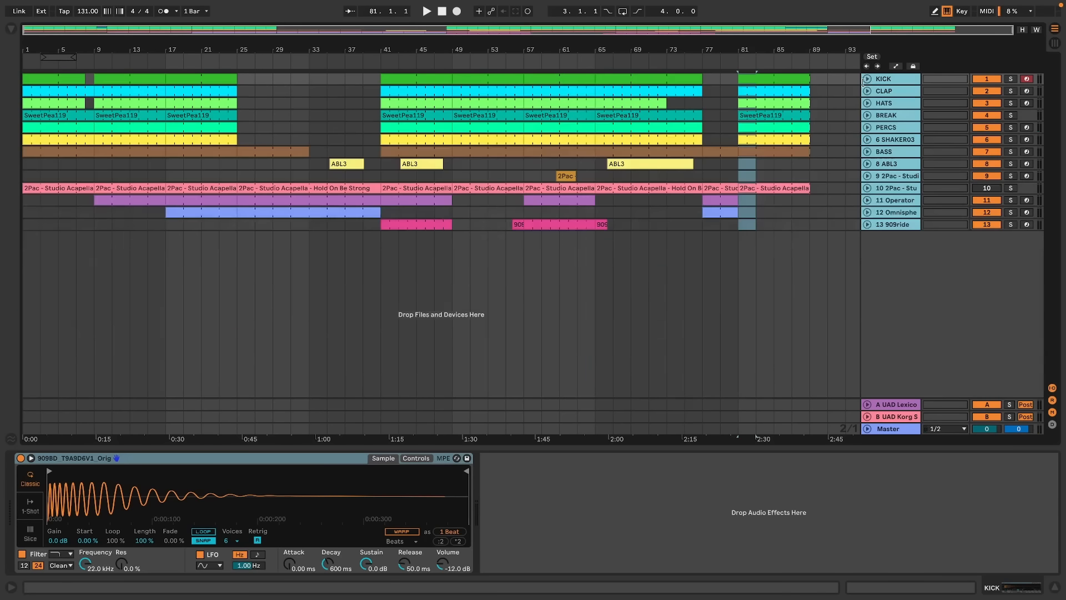
Select the whole recorded arrangement on all tracks and move it so that it starts at bar 49
drag(816, 228, 3, 79)
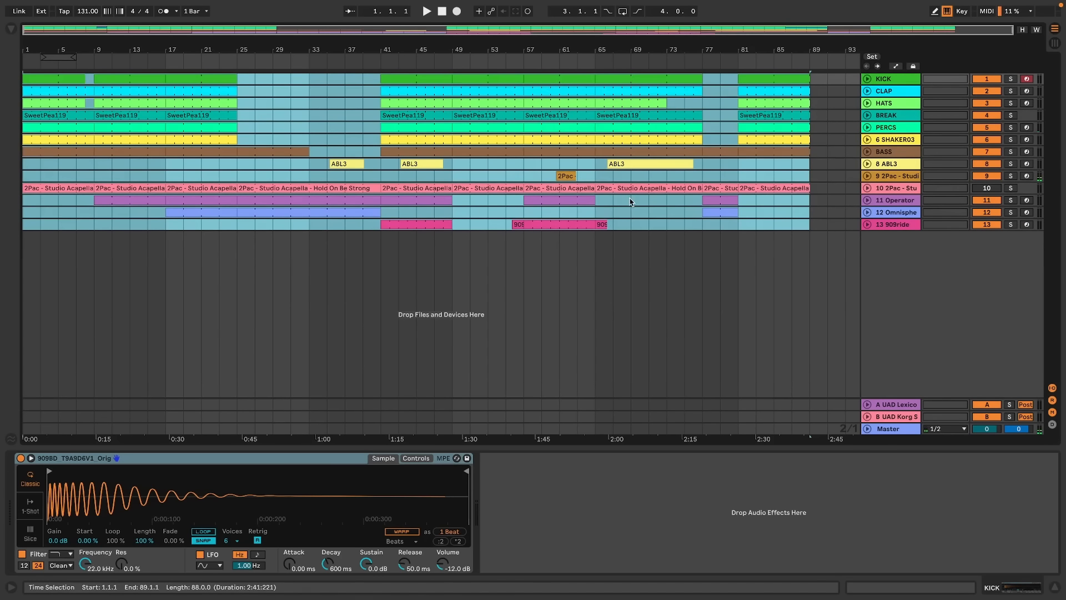
drag(831, 228, 810, 75)
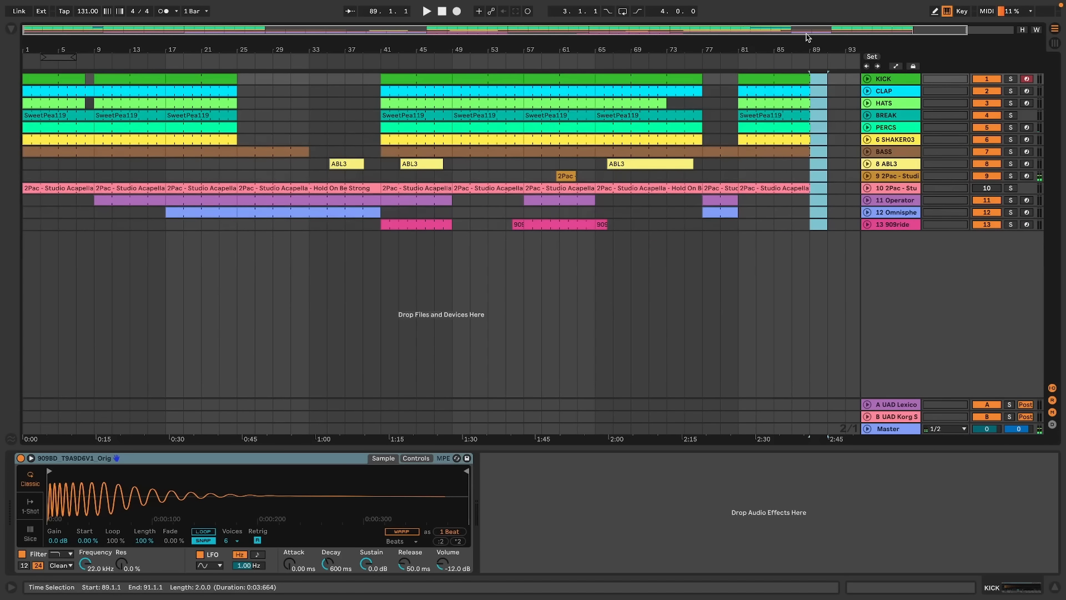
key(ctrl+a)
click(310, 92)
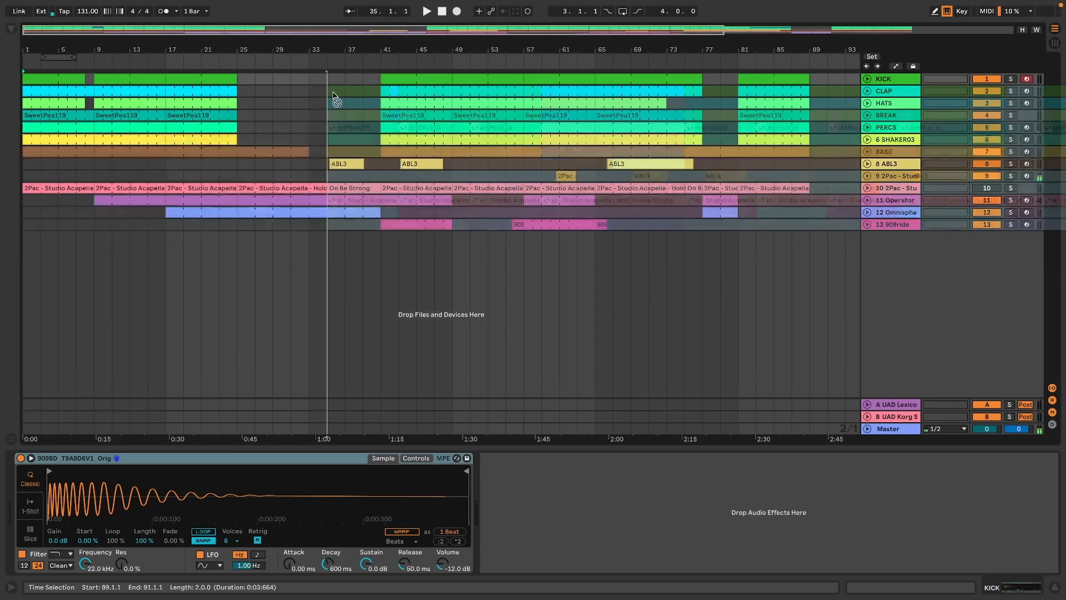
key(ctrl+a)
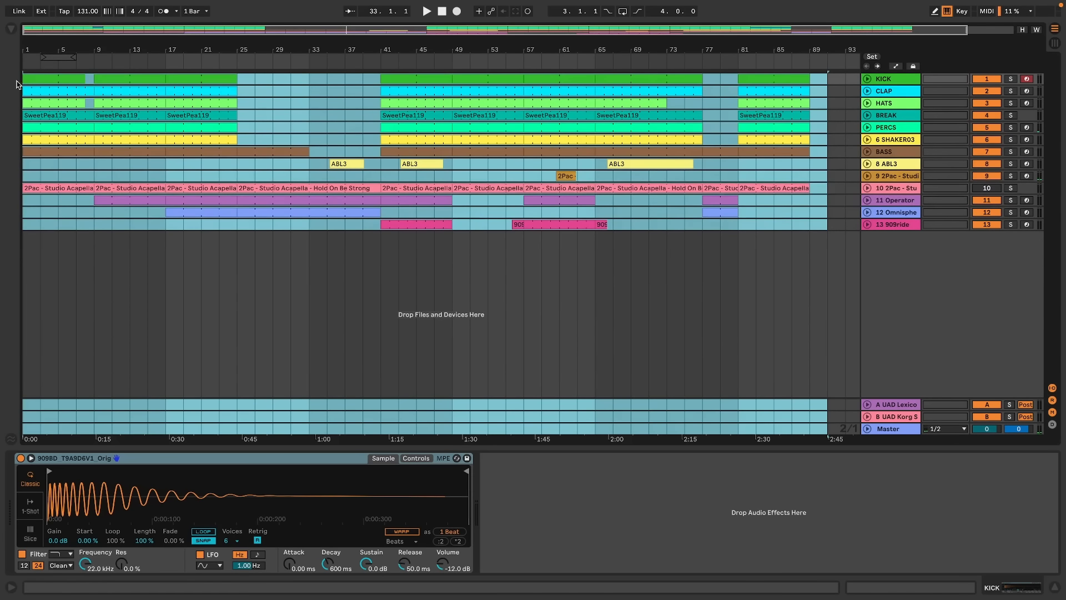
drag(30, 77, 316, 79)
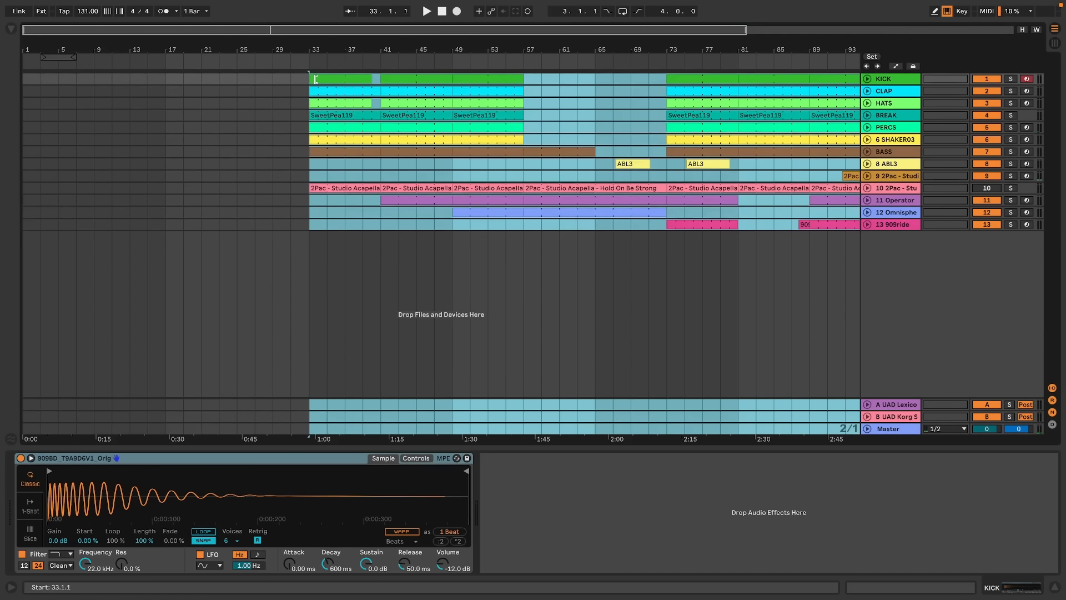
key(minus)
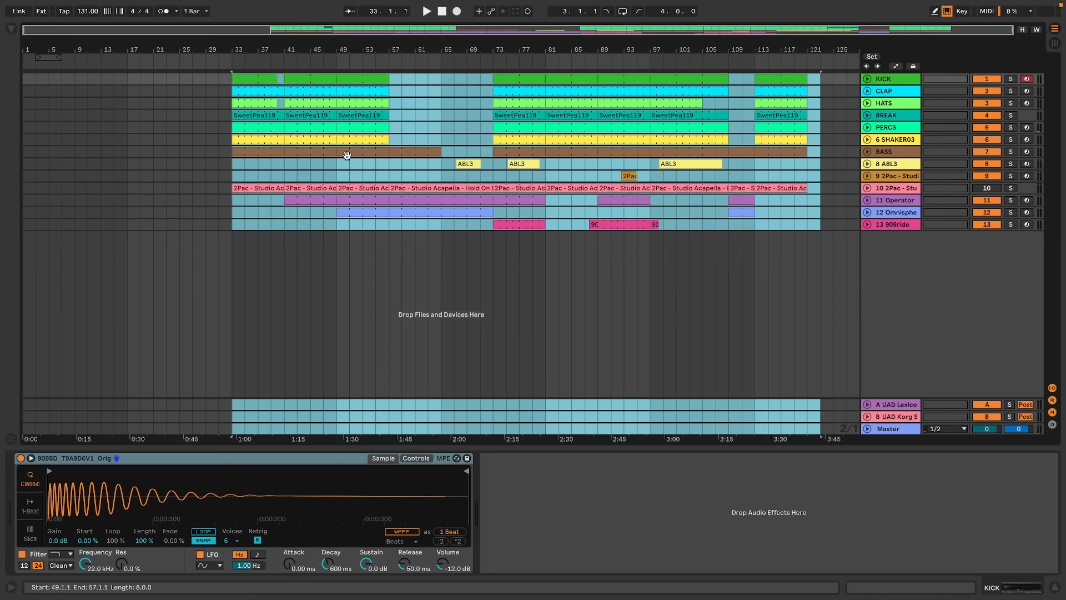
drag(247, 79, 354, 79)
Copy the eight bars from bar 49 to bar 57 on all tracks and paste them at bar 1
drag(387, 248, 336, 38)
key(ctrl+c)
click(25, 81)
key(ctrl+v)
key(ctrl+v)
key(ctrl+z)
Select bars 1 to 5 on all tracks and duplicate the four-bar section seven times, up to bar 33
shift+click(49, 237)
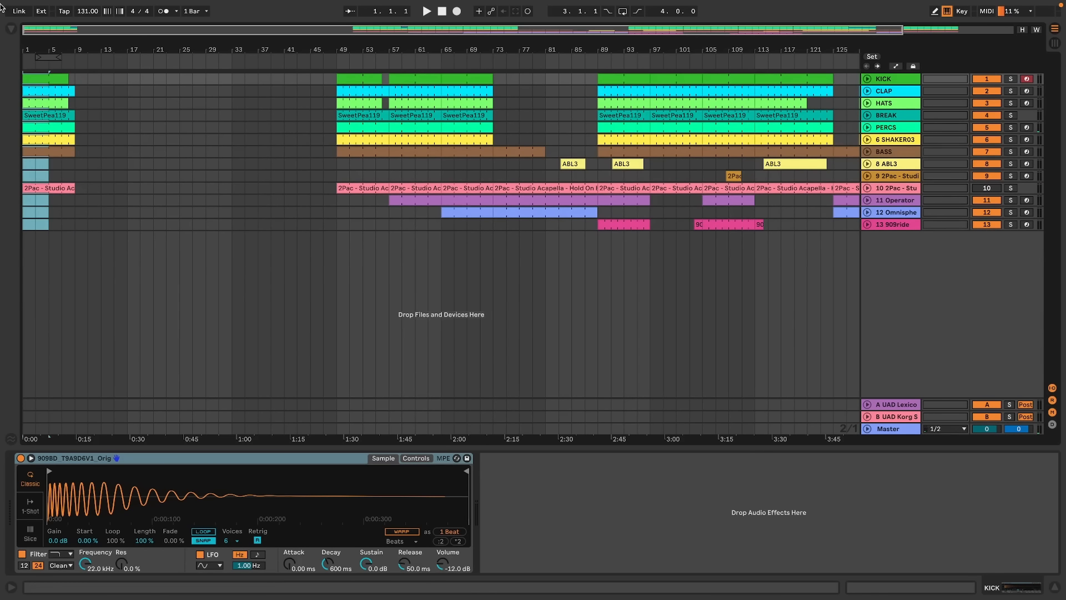
key(ctrl+d)
key(ctrl+d)
key(ctrl+d)
key(ctrl+d)
key(ctrl+d)
key(ctrl+d)
key(ctrl+d)
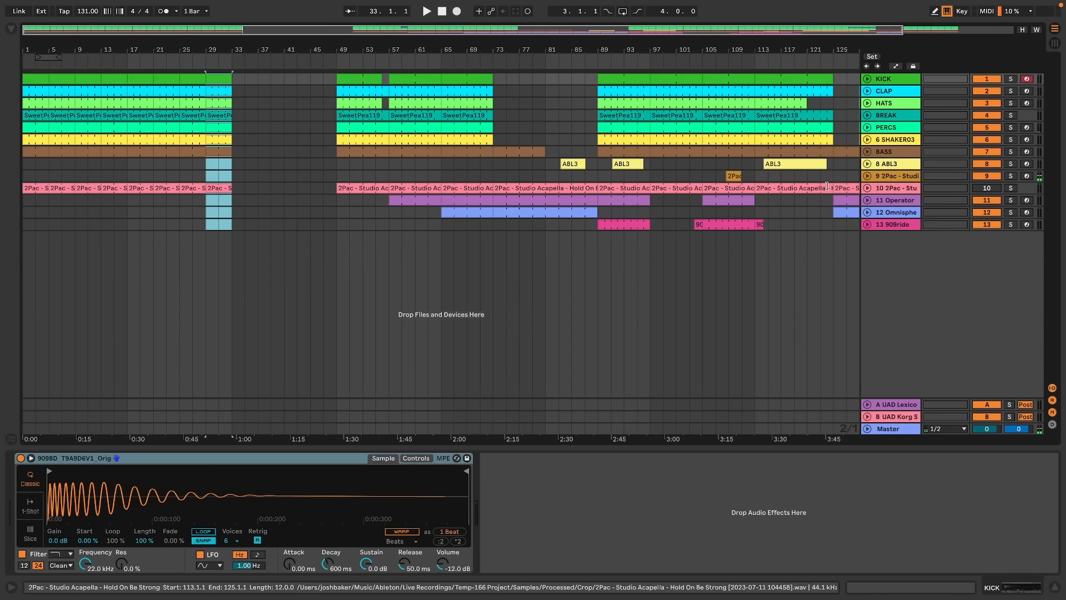
Show the ABL3 track's Speaker On automation, draw it as Off from bar 1 to bar 49, and fold the track
right_click(976, 165)
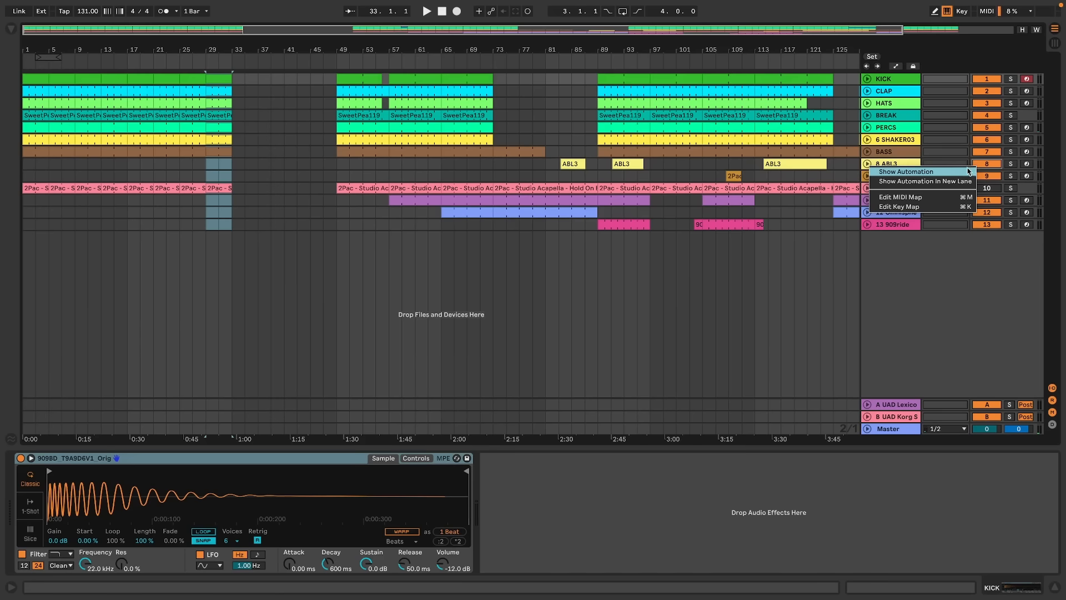
click(905, 172)
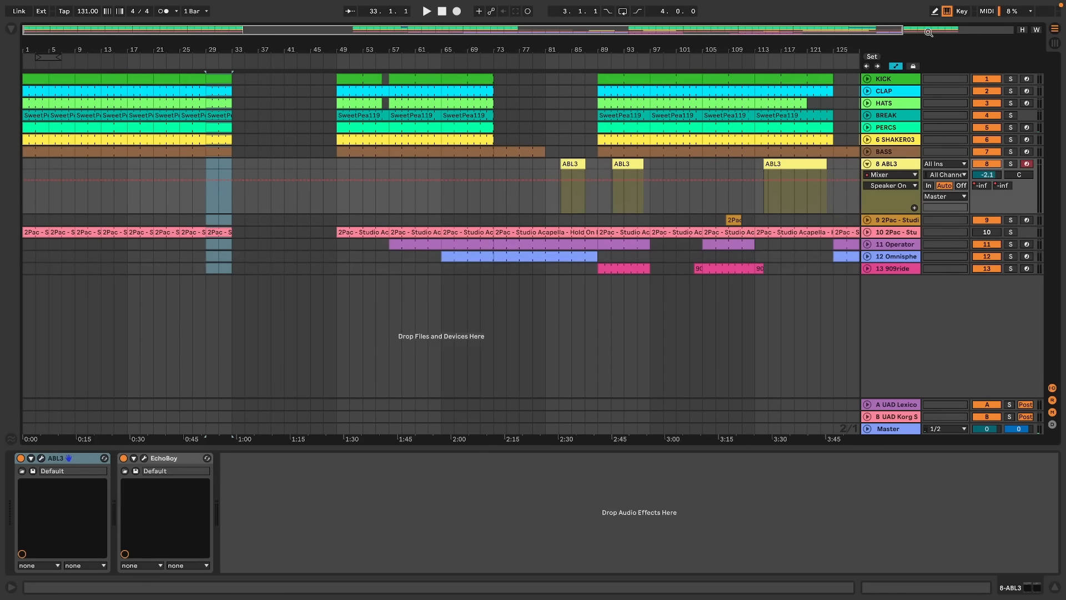
click(935, 12)
mouse_move(324, 183)
mouse_down()
mouse_move(327, 202)
mouse_move(17, 221)
mouse_up()
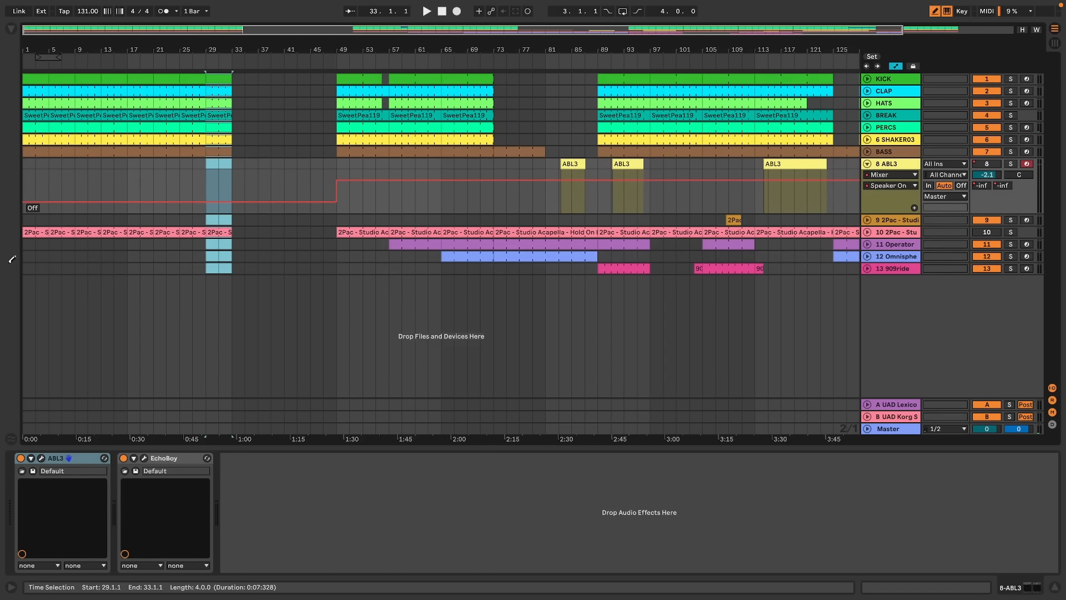
click(220, 111)
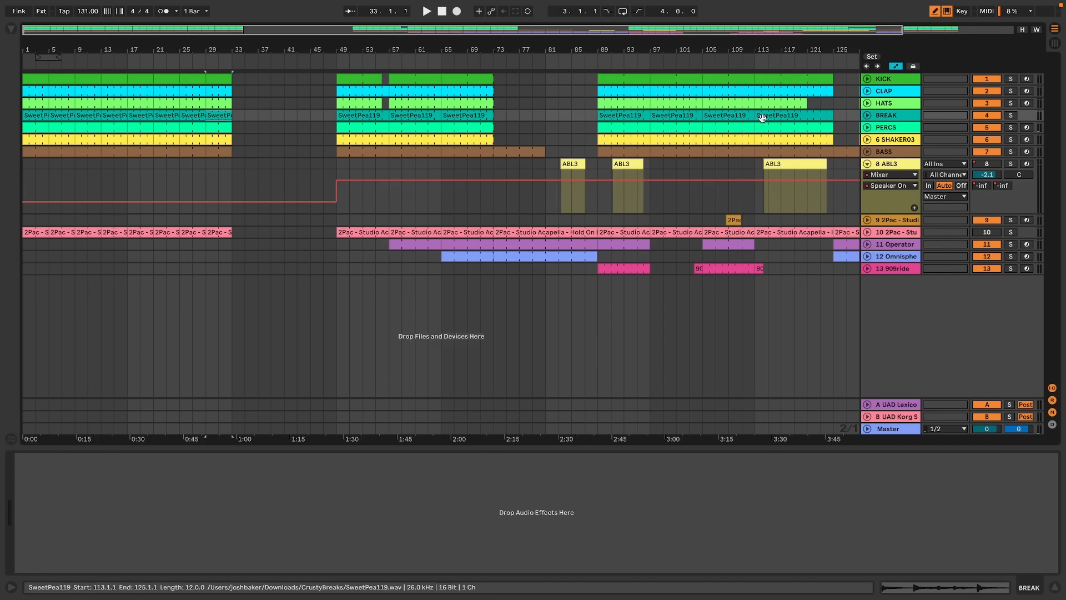
click(867, 164)
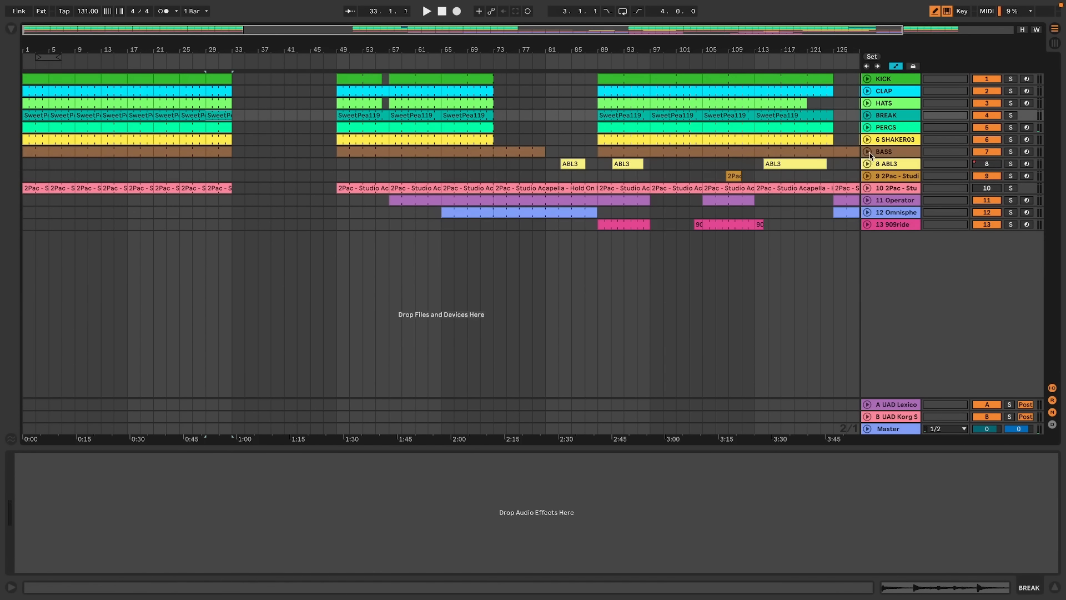
Duplicate the BASS clip into bars 33 to 37 and clear the BASS track from bar 1 to bar 33
click(867, 152)
drag(206, 158, 18, 152)
key(ctrl+d)
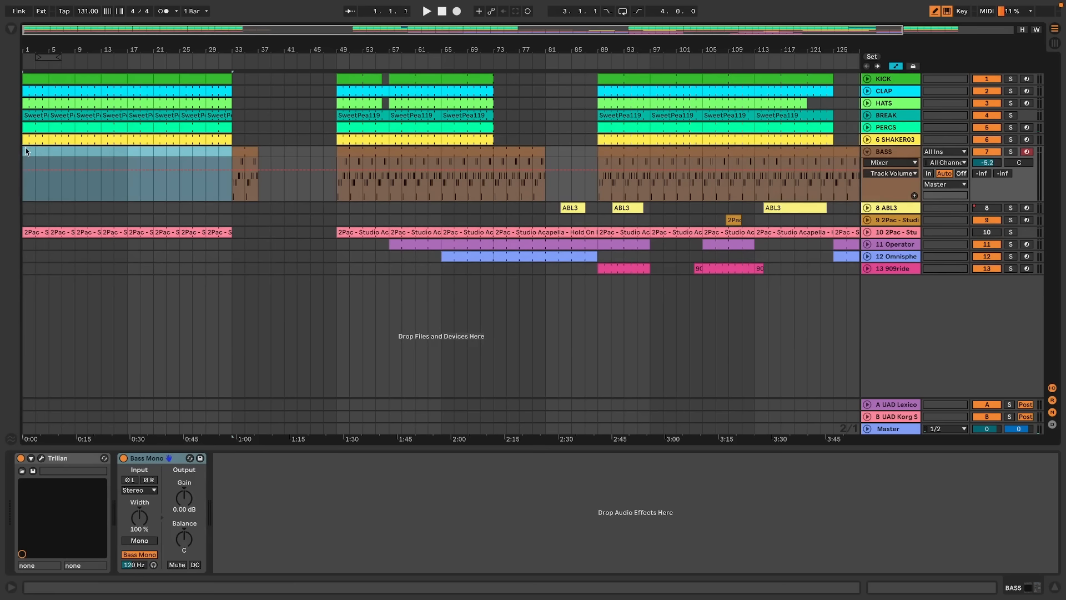
click(24, 127)
key(space)
key(space)
Delete the HATS and SHAKER03 clips between bar 1 and bar 9
click(28, 90)
click(28, 103)
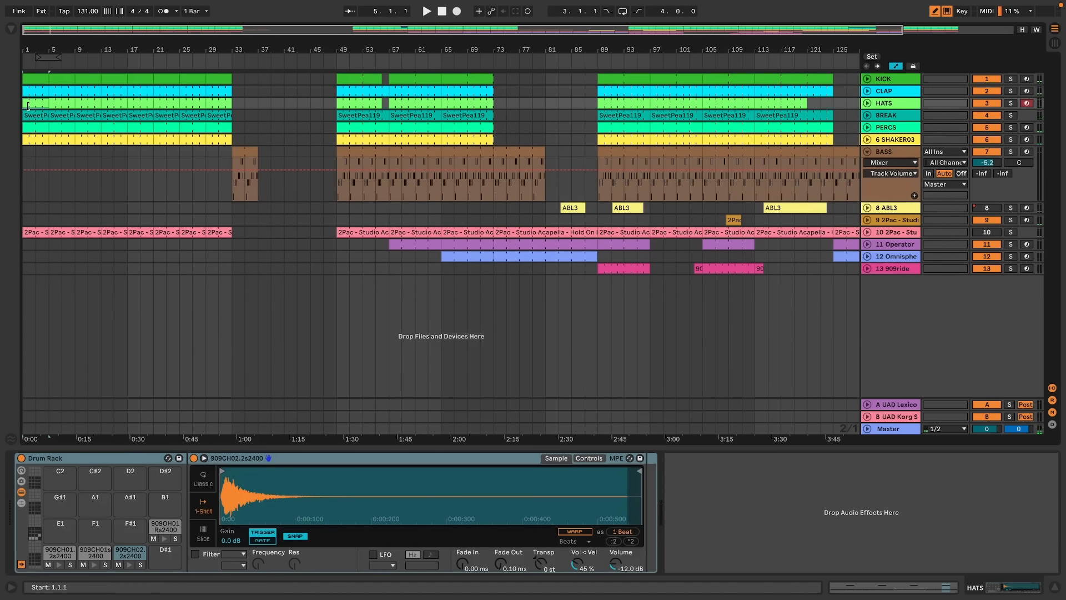
key(Delete)
key(space)
key(super+d)
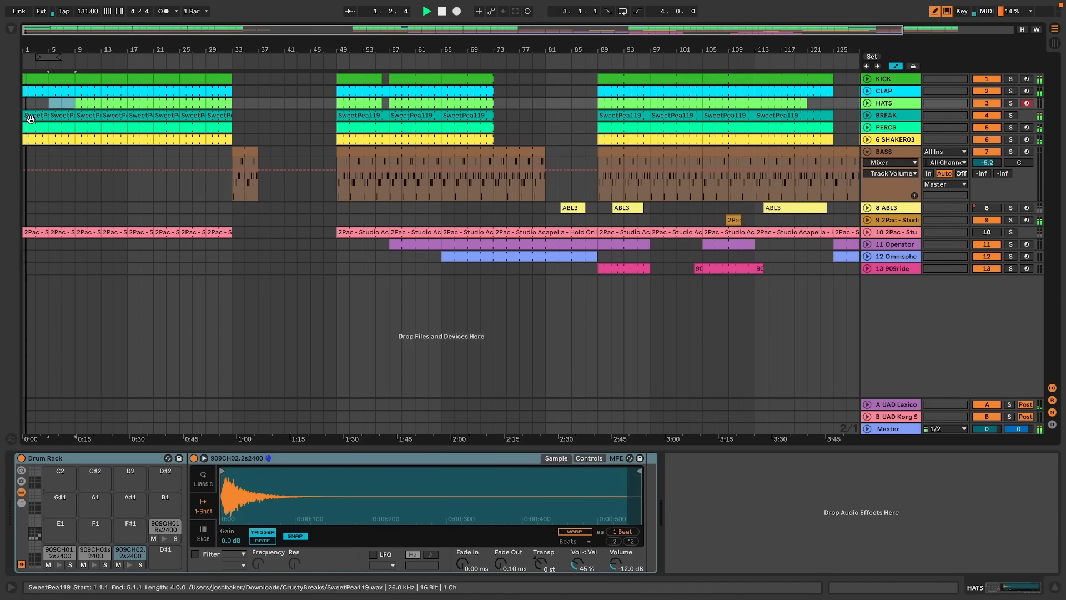
click(31, 139)
key(Delete)
key(super+d)
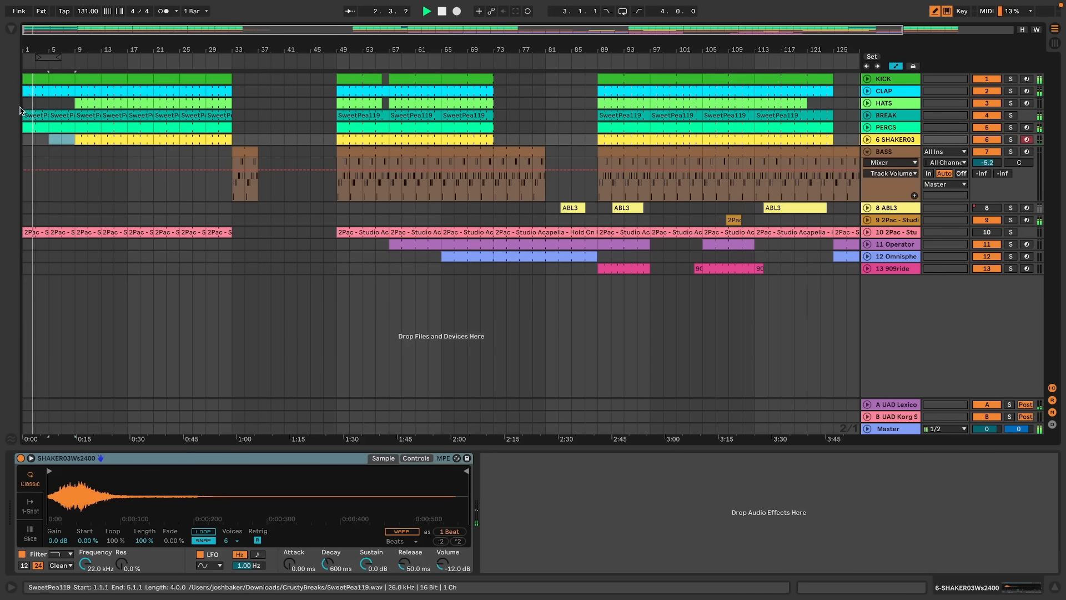
Delete the BREAK clips between bar 1 and bar 9
click(27, 114)
key(Delete)
key(super+d)
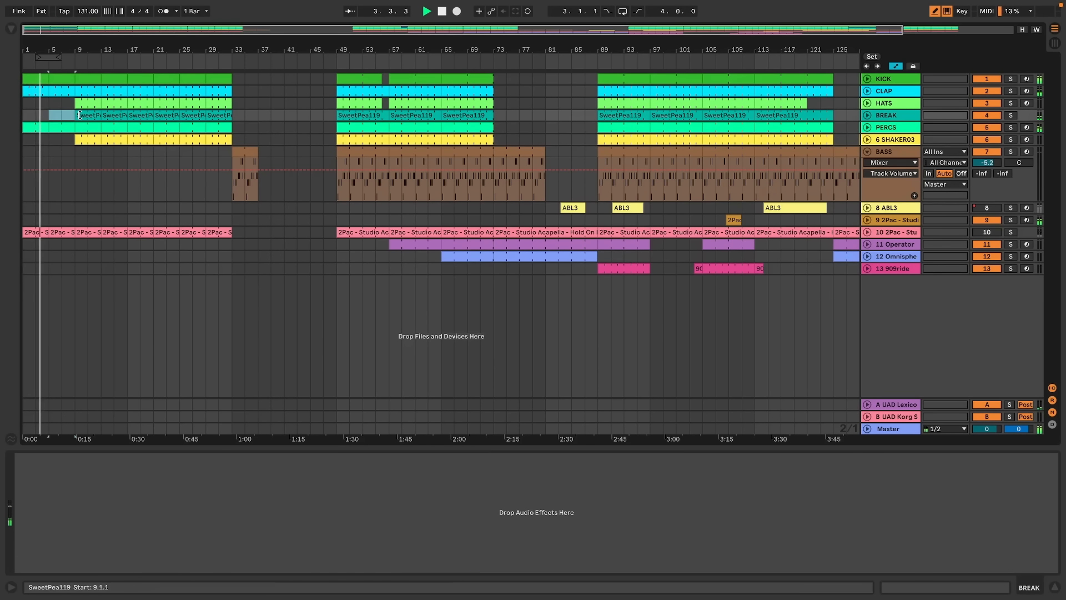
Delete the PERCS clips between bar 1 and bar 9
key(Down)
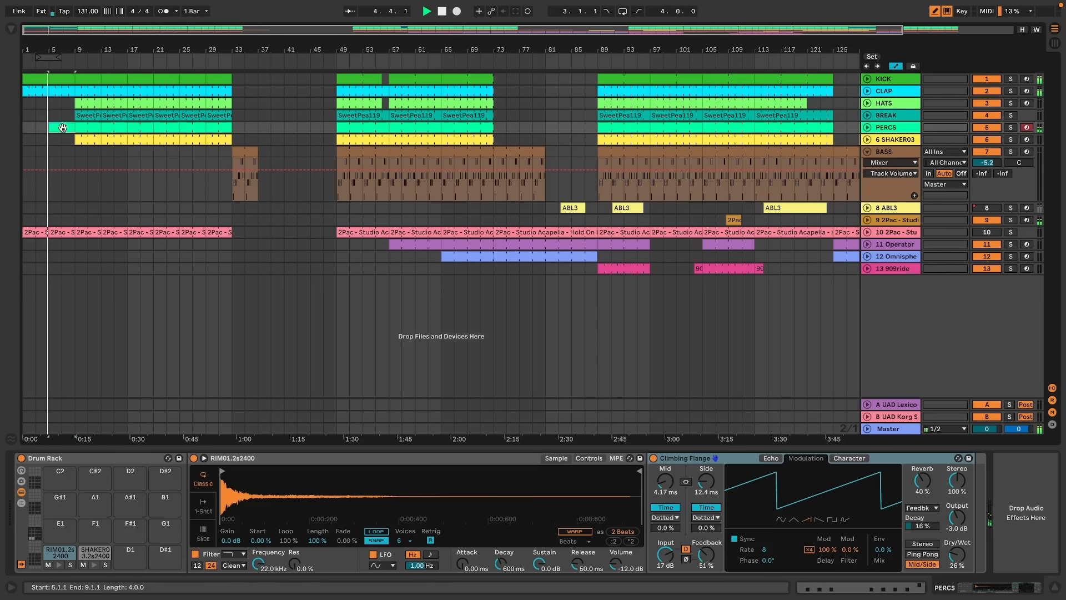
click(85, 118)
click(70, 125)
key(Delete)
Extend the BREAK track's audio back from bar 9 to bar 1 and play the intro
click(84, 117)
key(space)
drag(74, 121, 24, 115)
key(space)
key(space)
Duplicate bars 25 to 33 twice across all tracks to fill the gap up to bar 49
drag(231, 271, 185, 45)
key(ctrl+d)
key(ctrl+d)
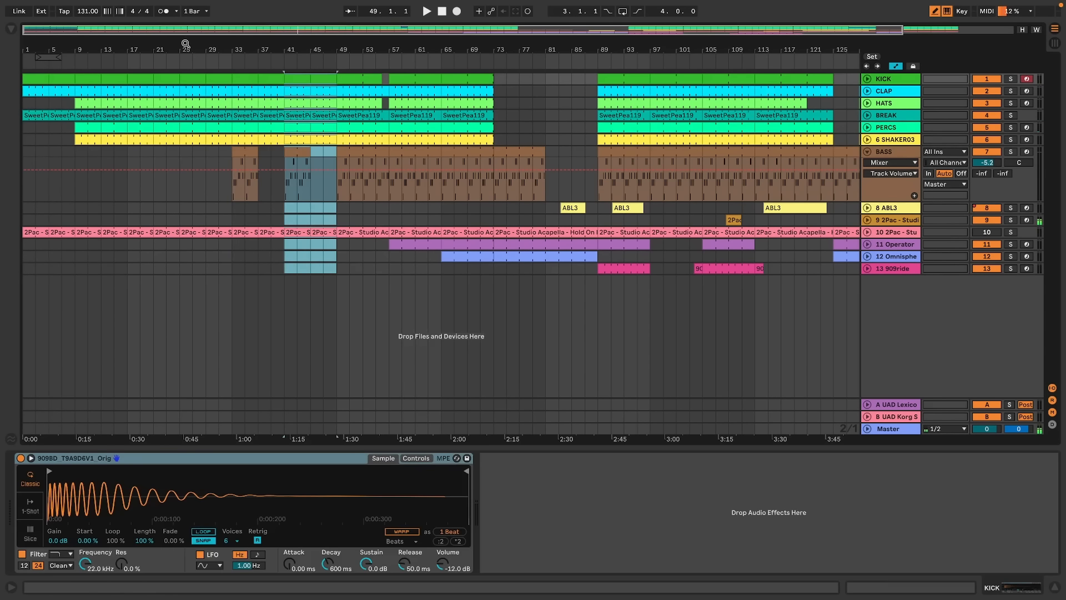
Duplicate the four-bar BASS clip until it fills bars 33 to 49, and play from bar 49
click(242, 153)
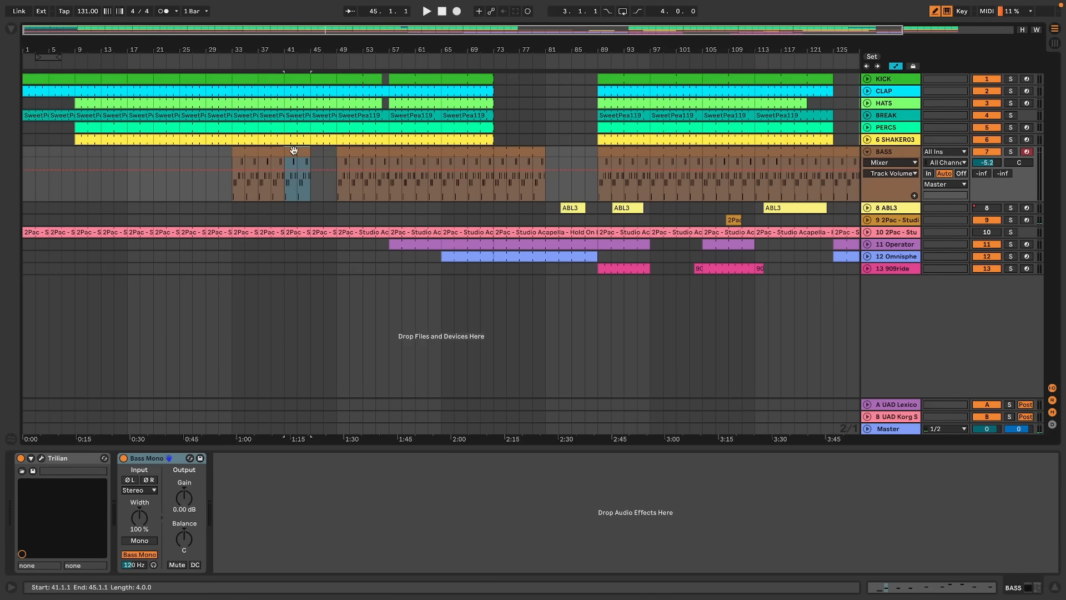
key(ctrl+d)
click(344, 151)
key(space)
key(space)
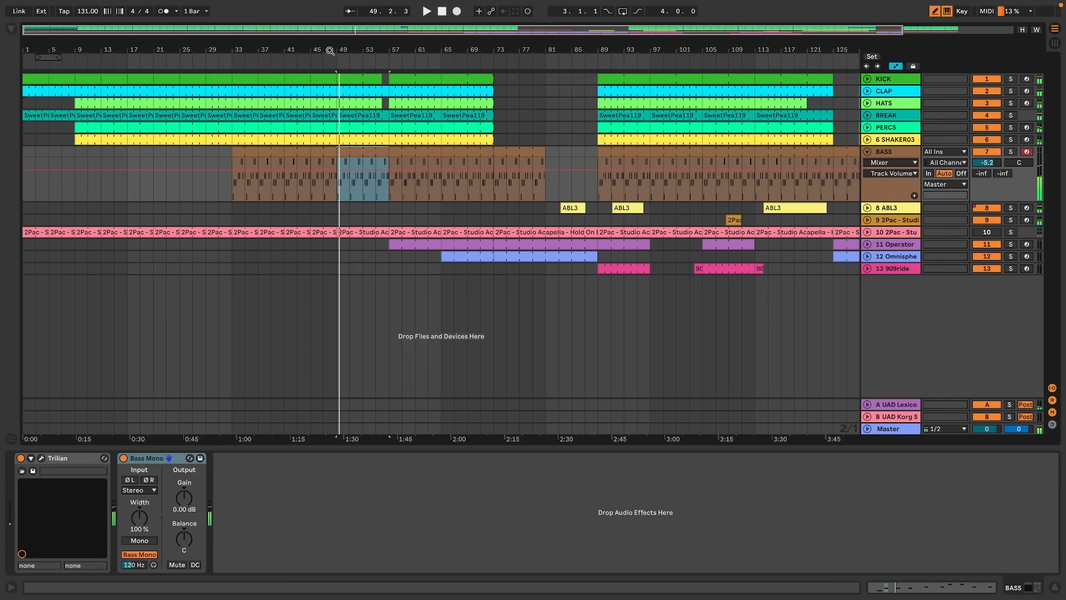
Turn off draw mode, delete the half bar from 48.3 to 49.1 on the KICK through BASS tracks, and fold the BASS track
drag(330, 51, 367, 129)
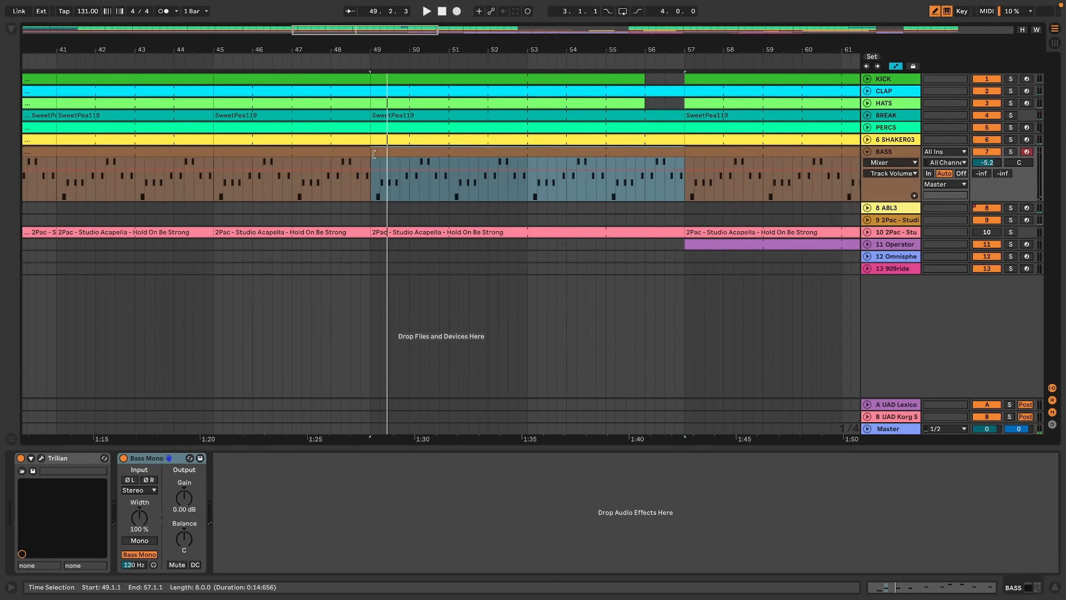
click(935, 11)
drag(371, 186, 351, 54)
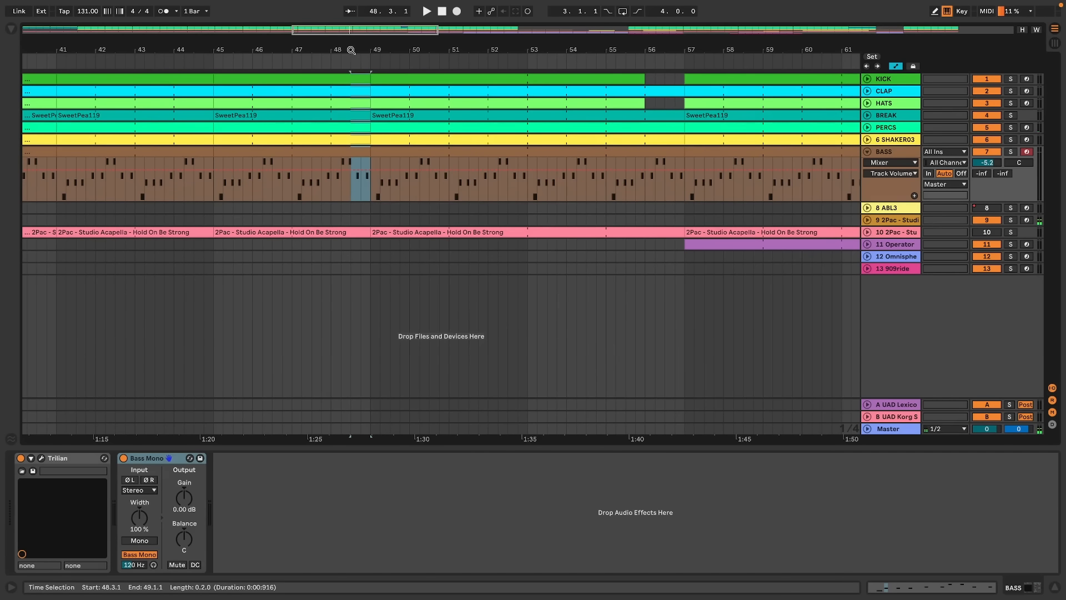
click(326, 61)
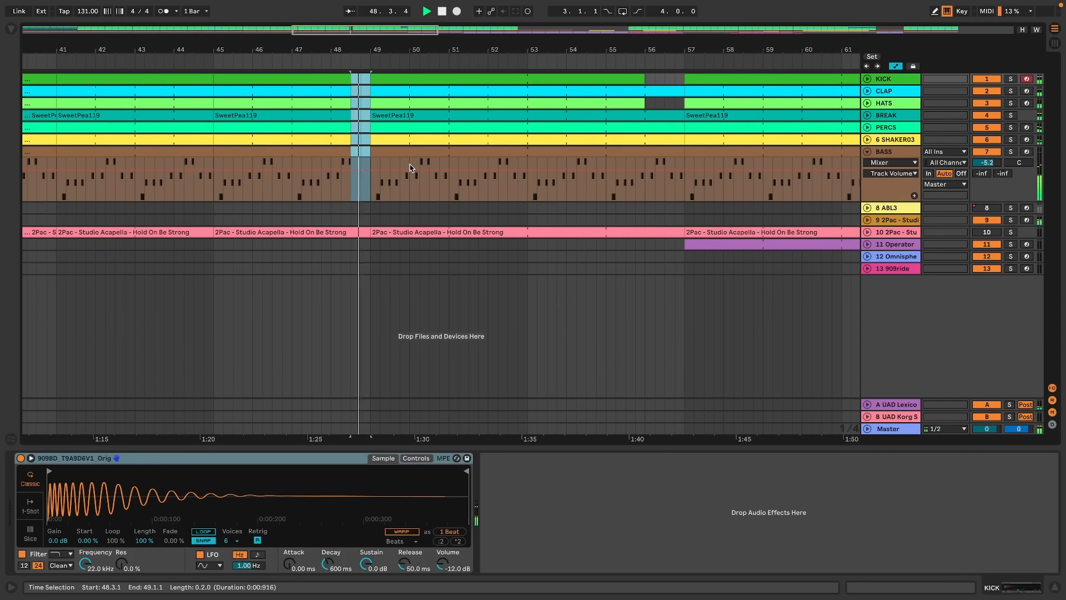
click(372, 199)
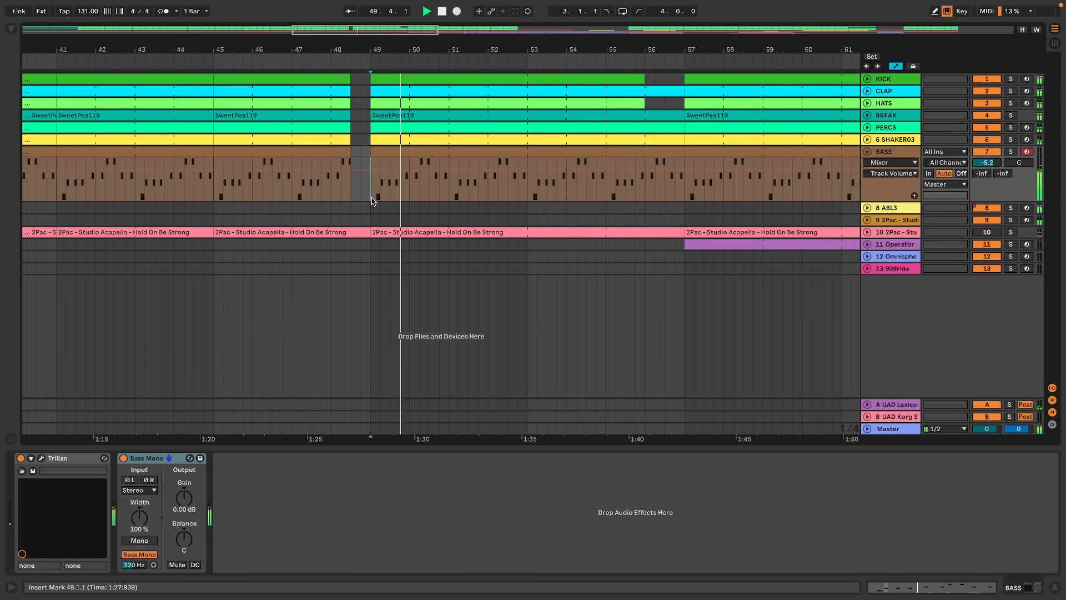
key(minus)
key(minus)
key(minus)
key(minus)
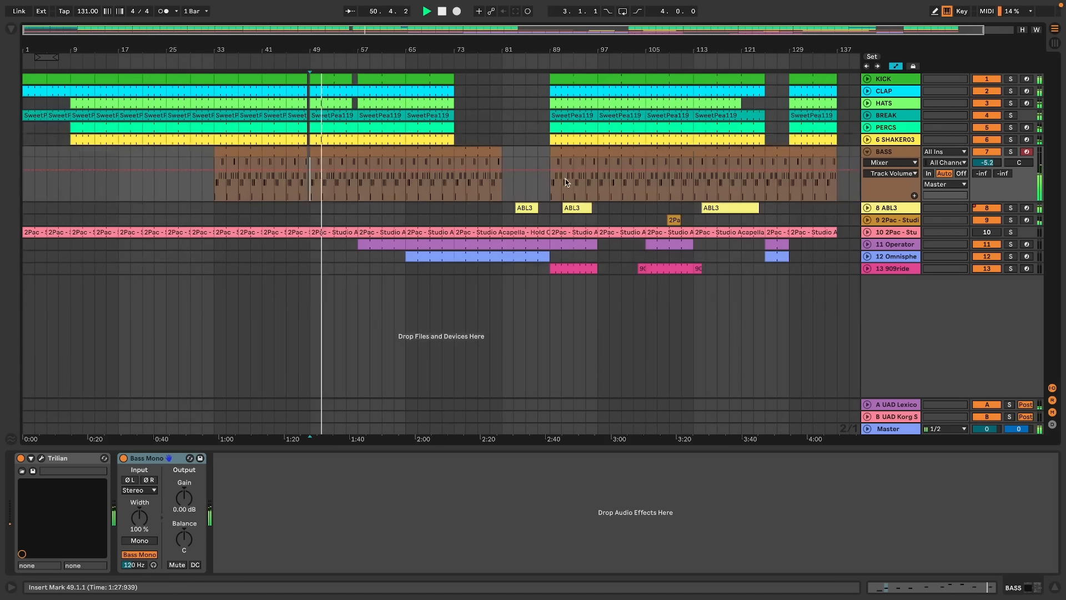
click(867, 152)
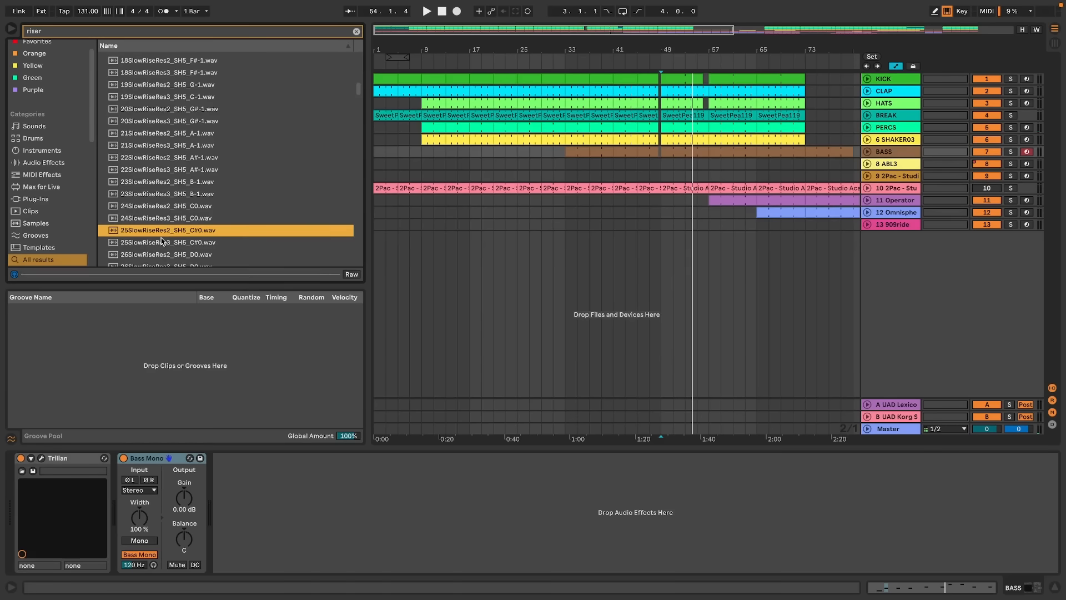
Audition the riser samples and place Riser White Noise.wav on a new audio track from bar 87 to bar 89
scroll(160, 239, down, 3)
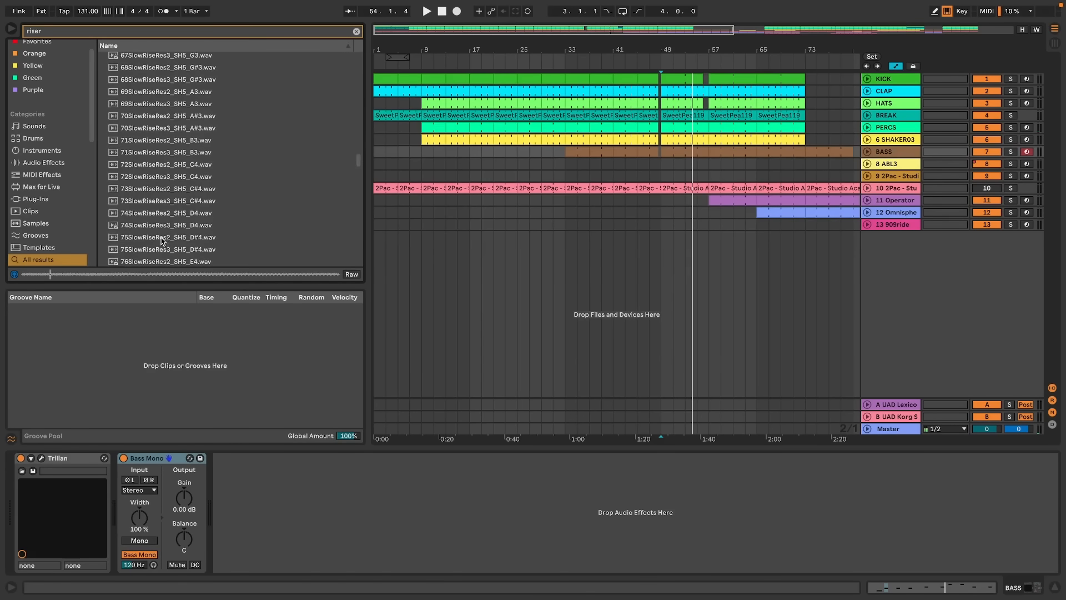
click(160, 237)
scroll(160, 241, down, 10)
click(153, 241)
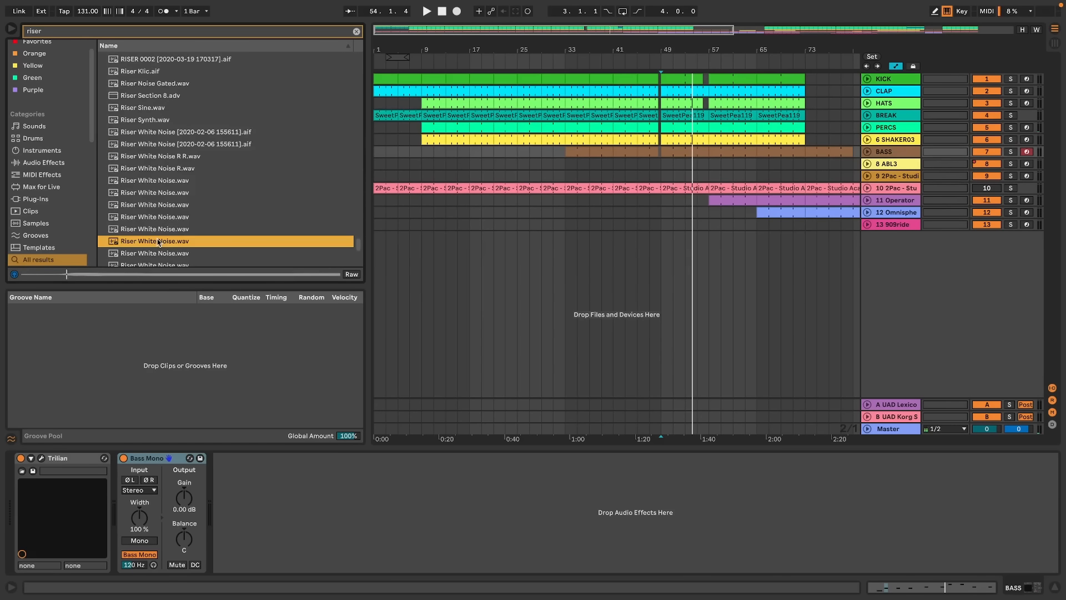
drag(151, 243, 787, 255)
click(868, 237)
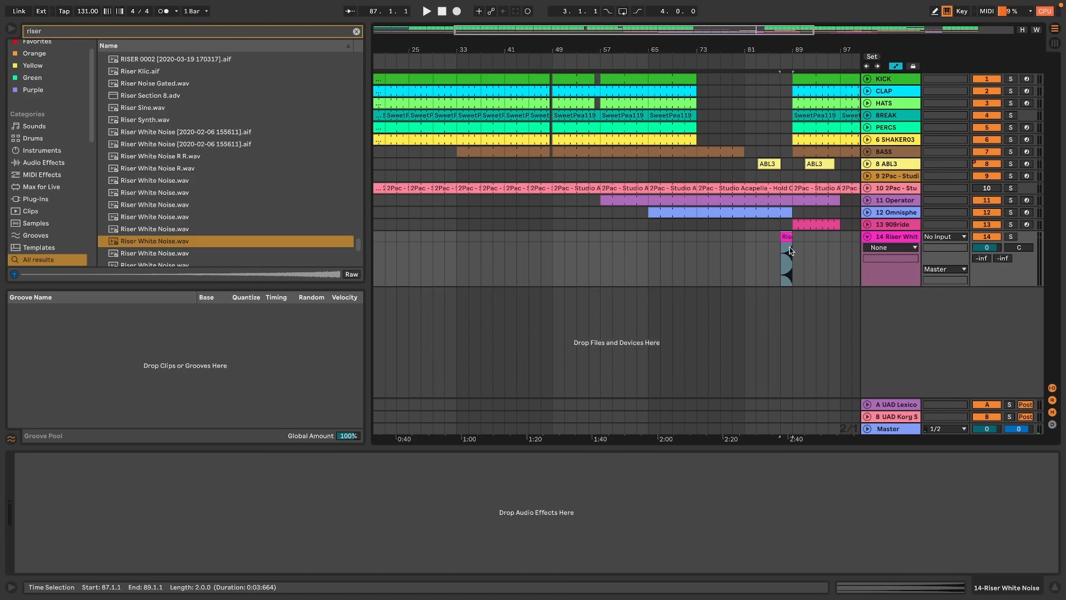
Play from the riser and set its track volume to -9.1 dB and its send A to -19.0 dB
click(783, 254)
key(space)
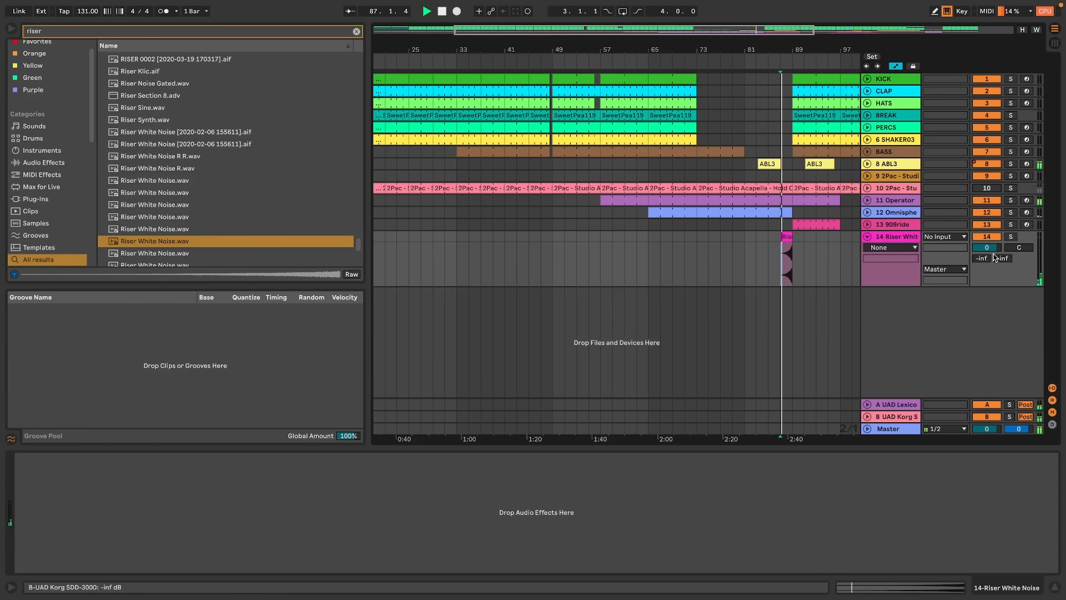
drag(992, 251, 989, 264)
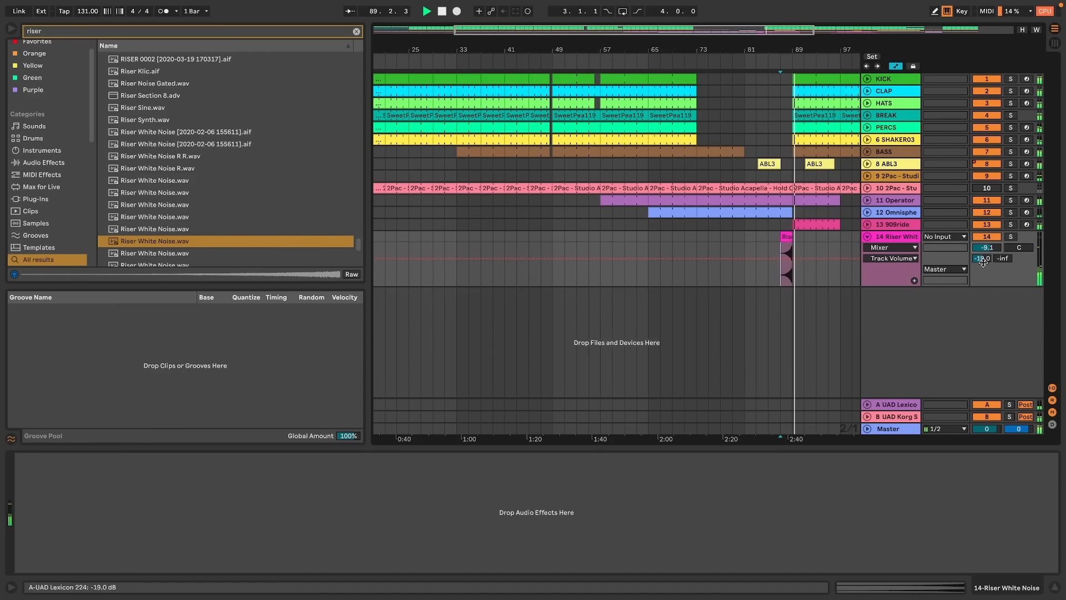